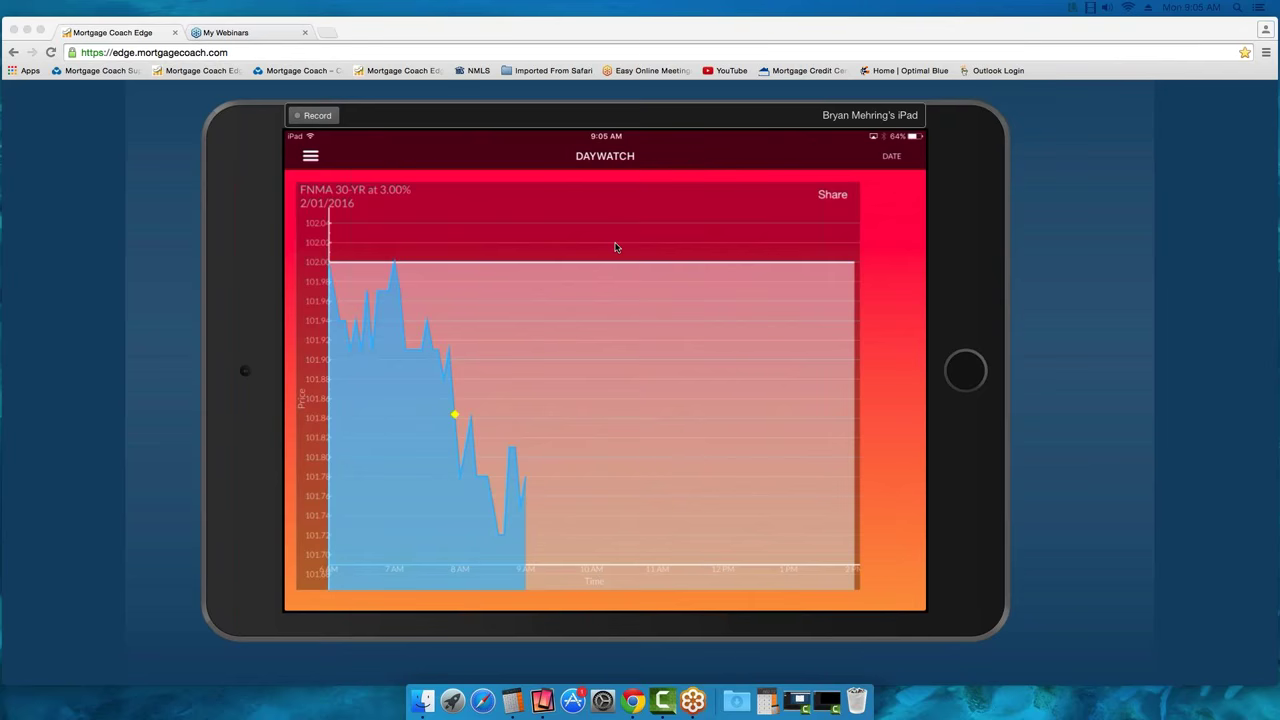
Share the Daywatch intraday price chart for FNMA 30-YR 3.00% on 2/01/2016
left_click(838, 207)
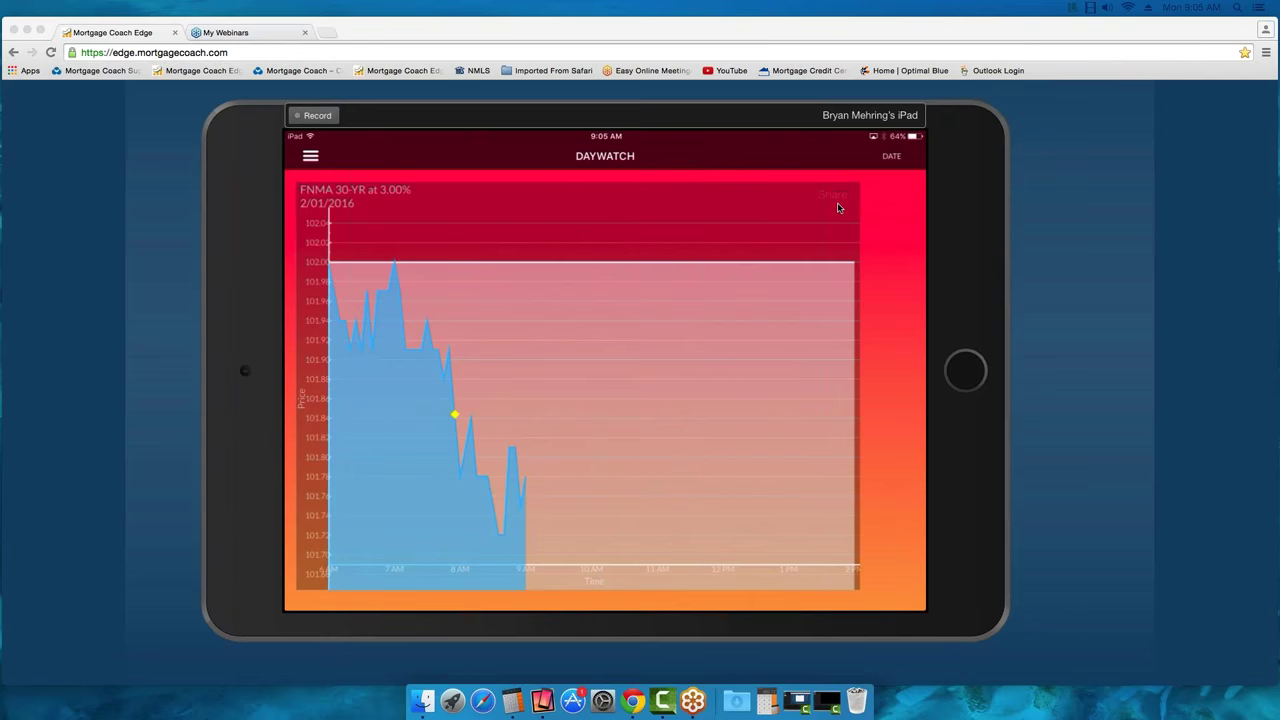
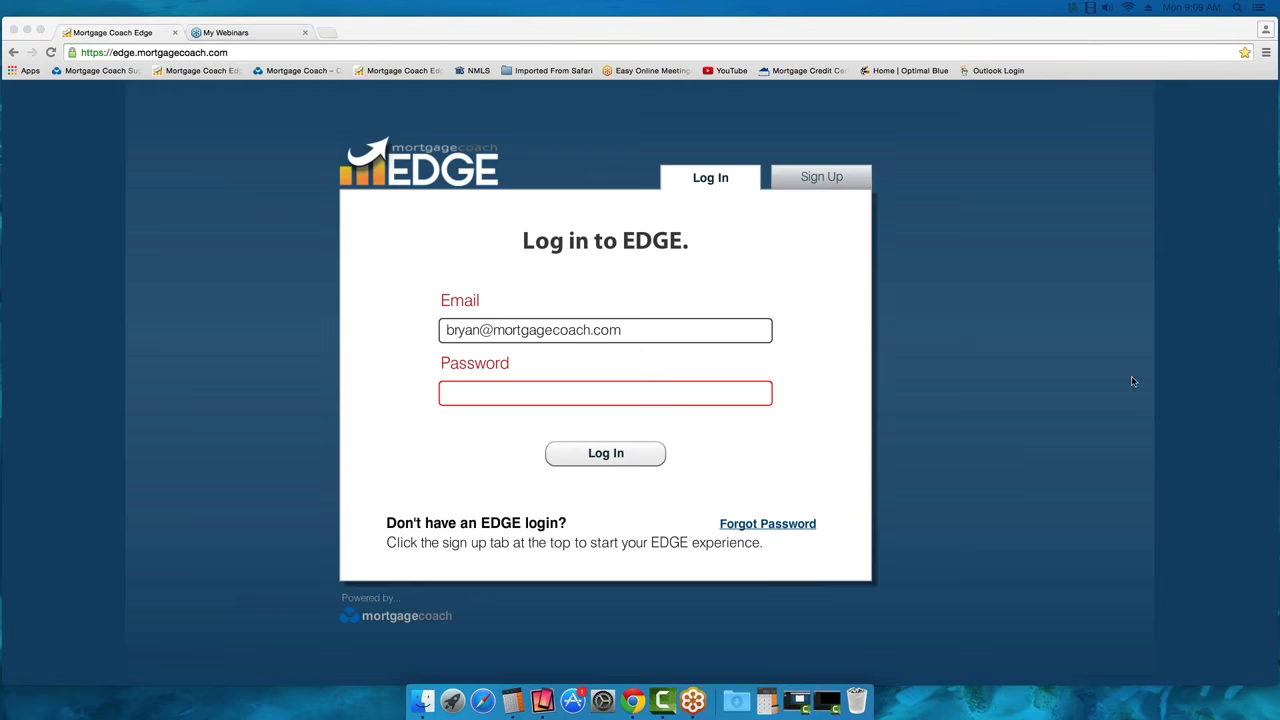
Enter the account password in the Password field and log in to the home dashboard
left_click(482, 400)
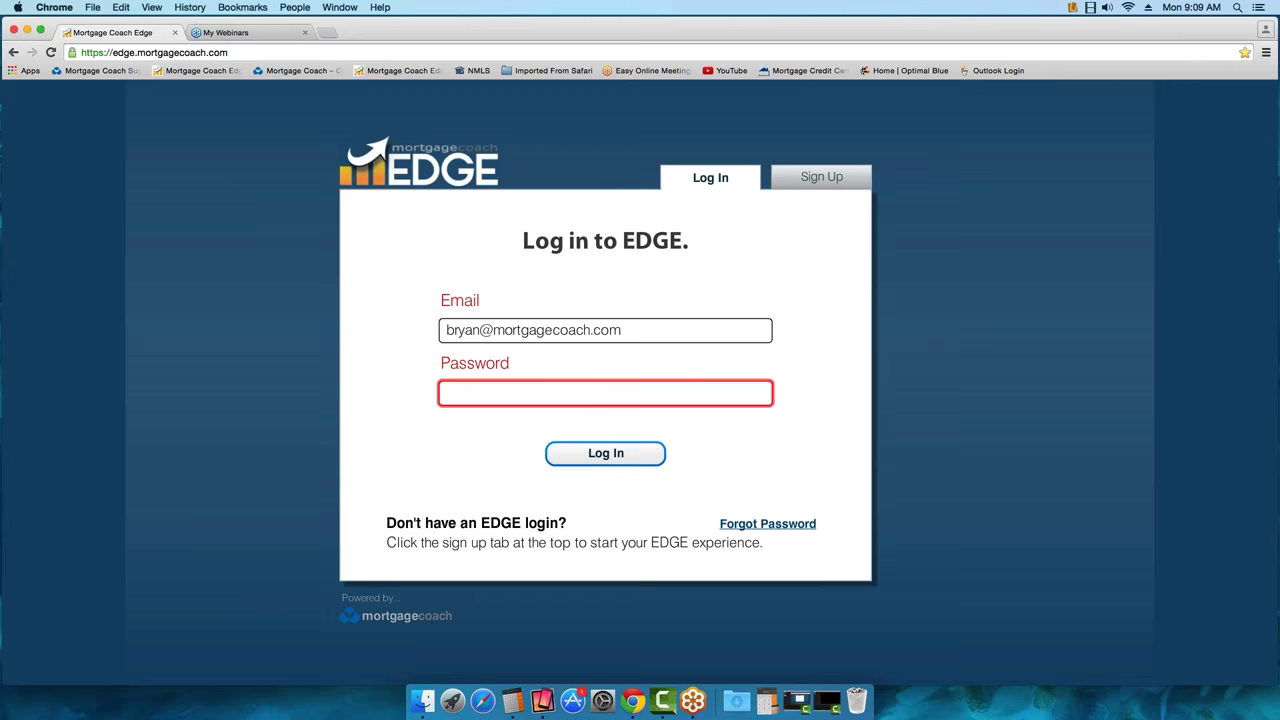
type("************")
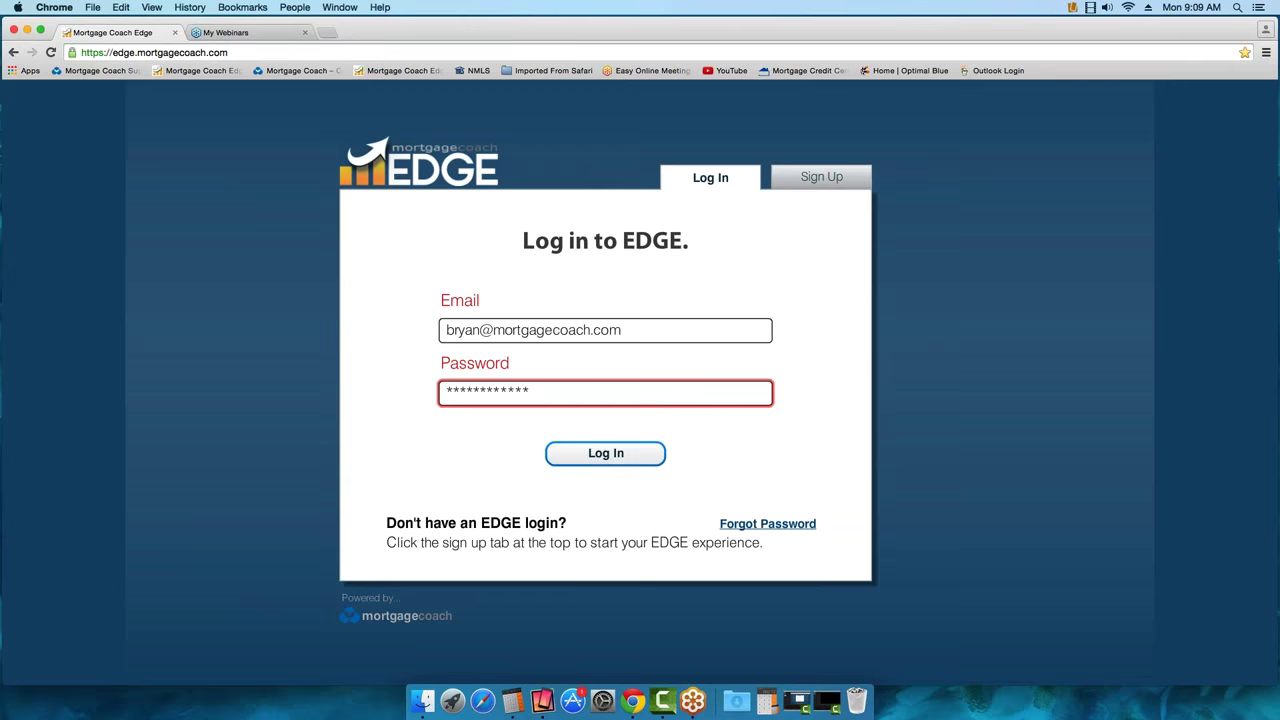
left_click(605, 460)
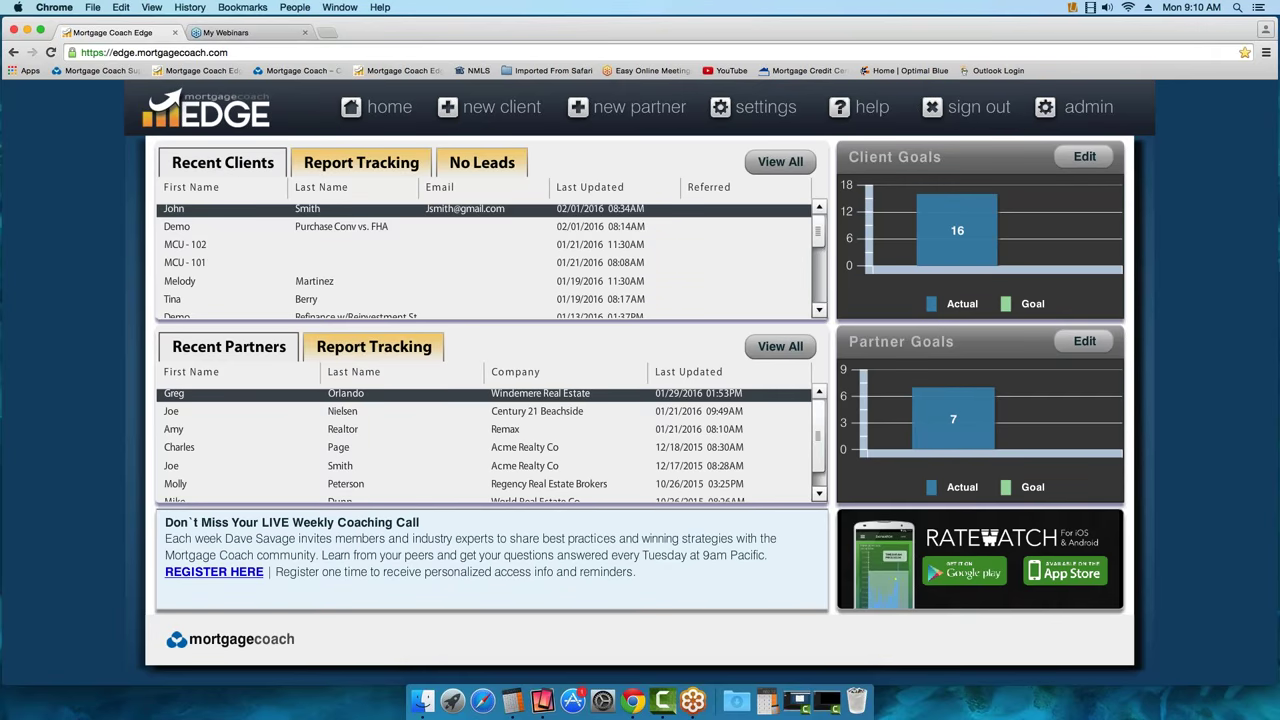
Open a new client form and fill in the client's First Name and Last Name fields
left_click(491, 111)
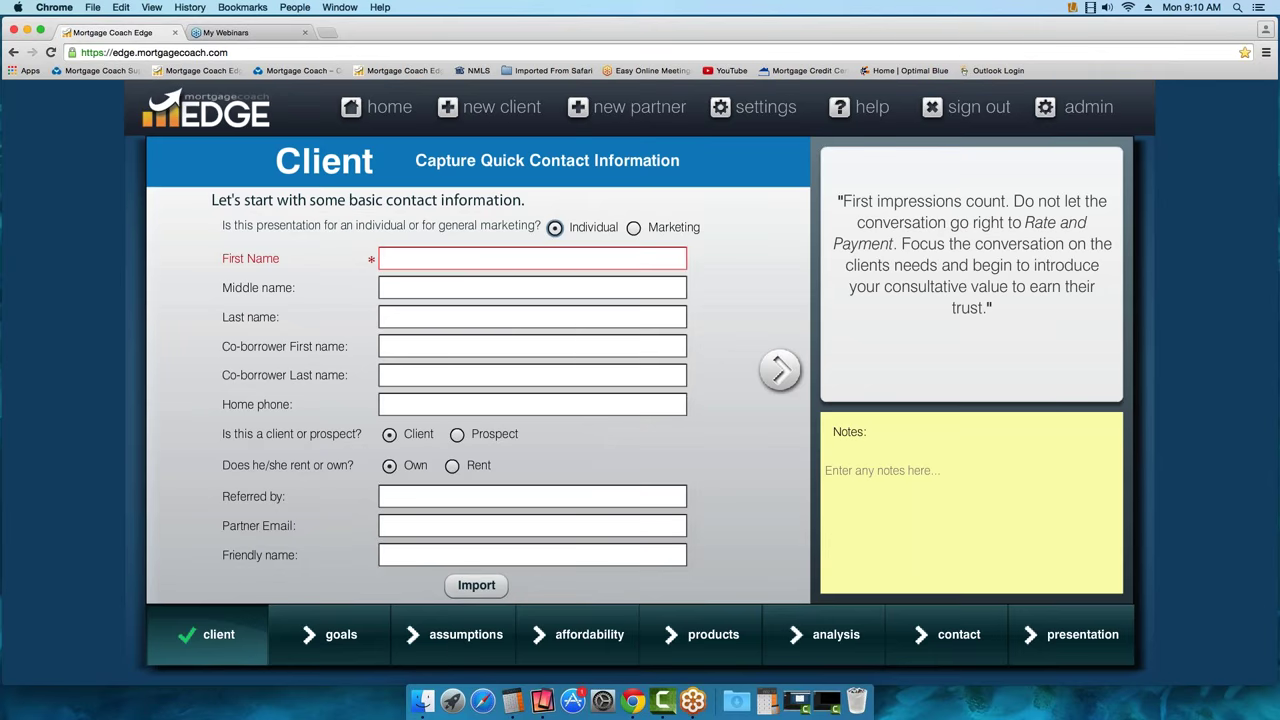
left_click(451, 258)
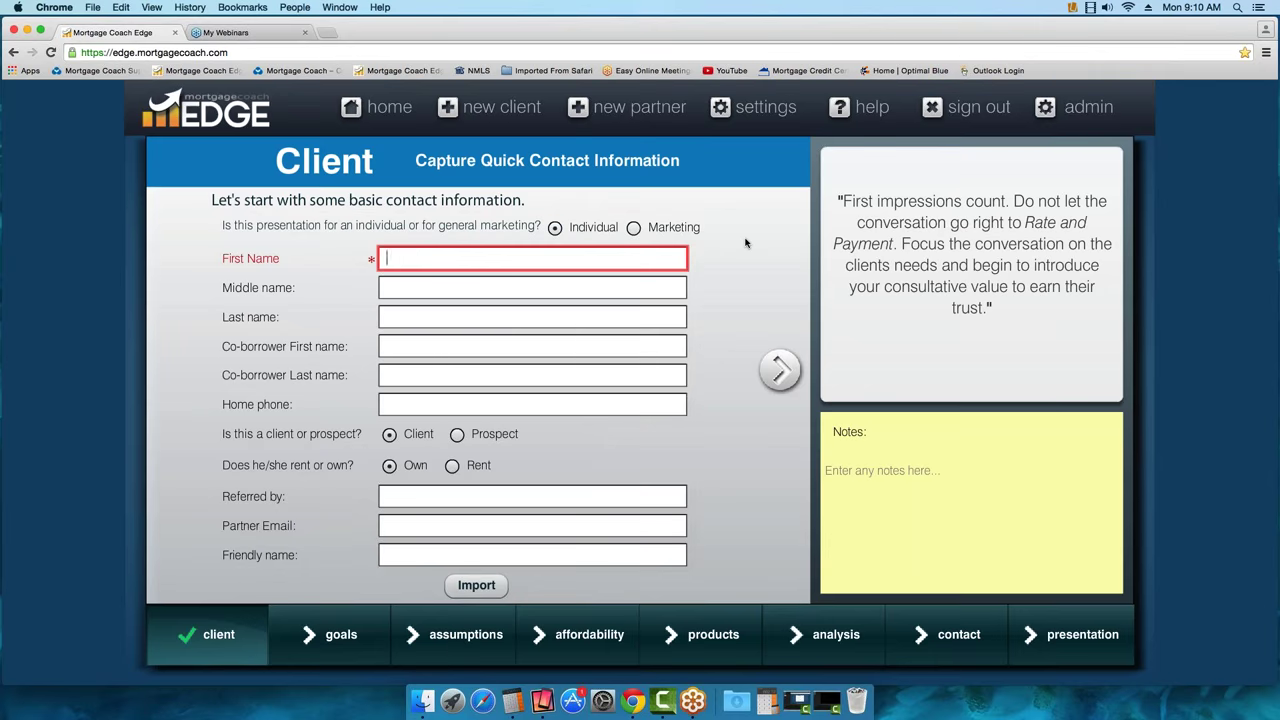
key("Tab")
key("Tab")
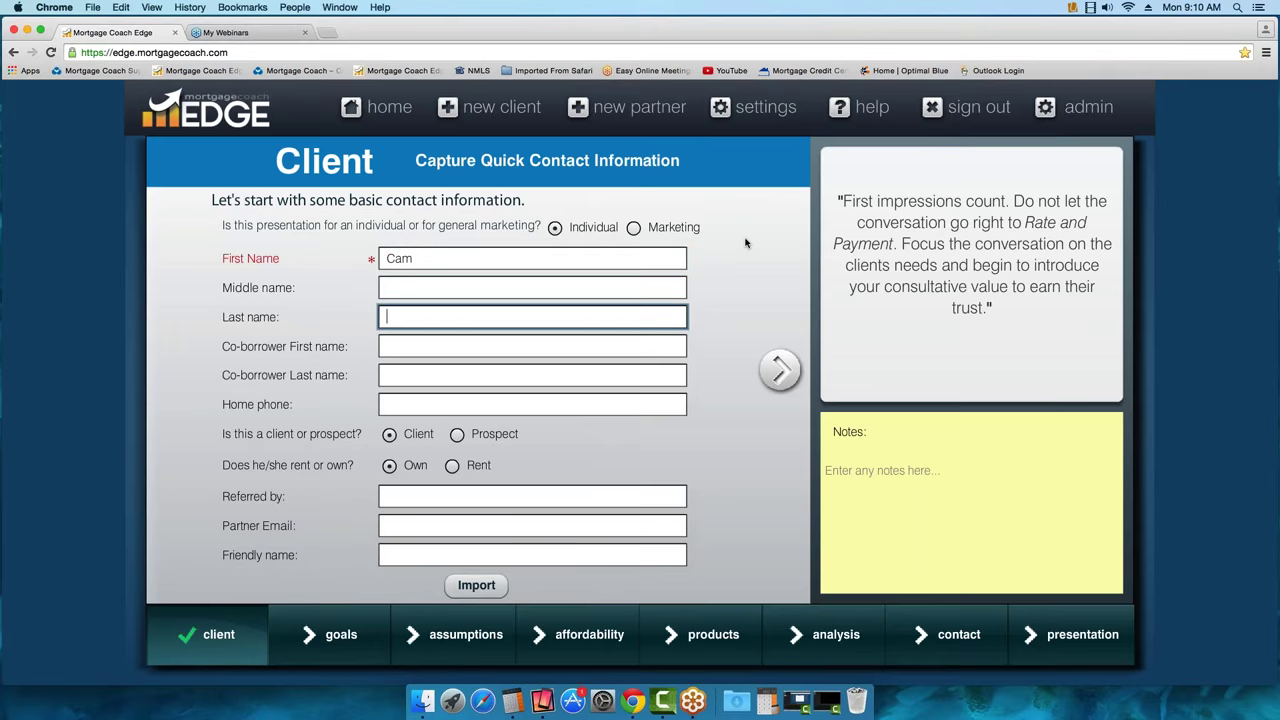
left_click(634, 229)
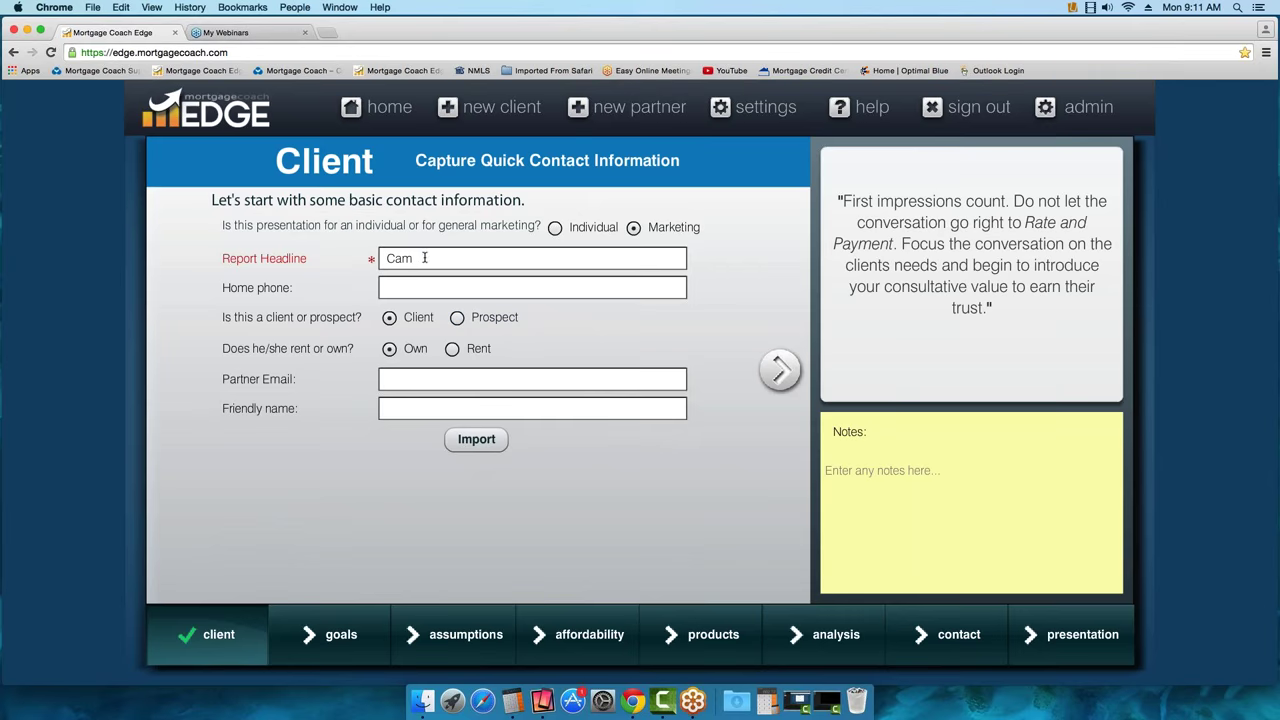
left_click(555, 229)
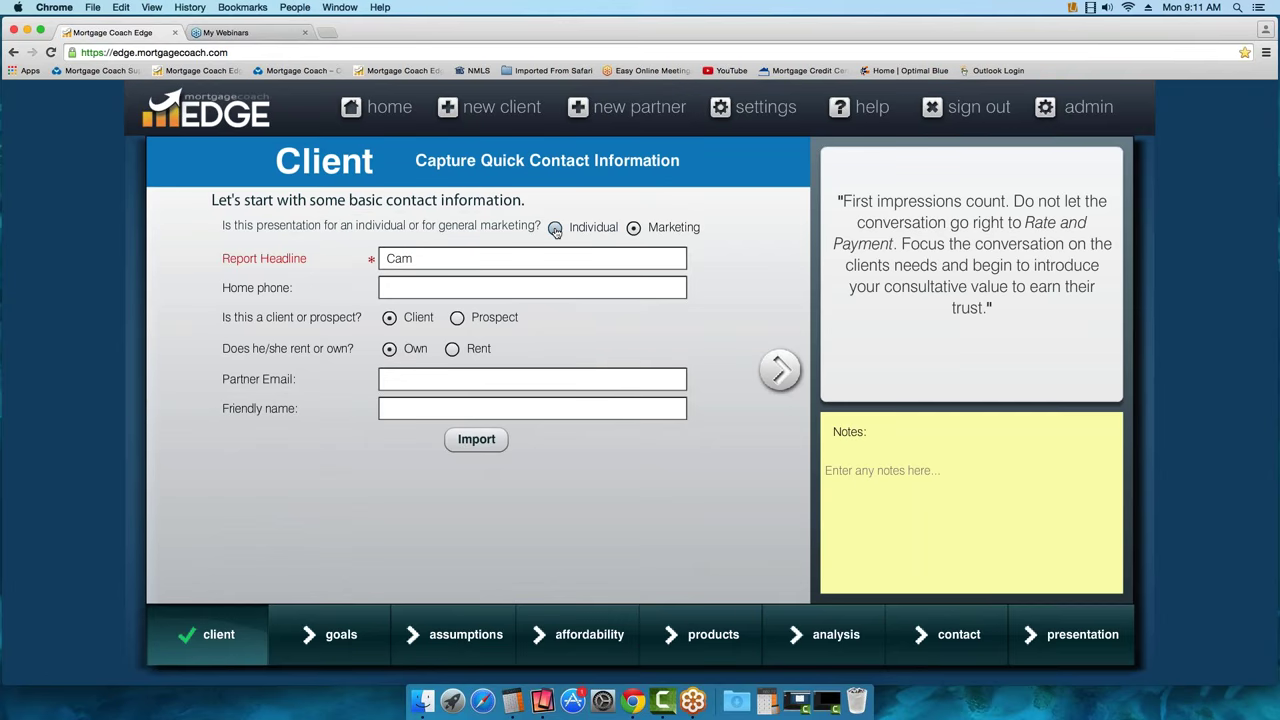
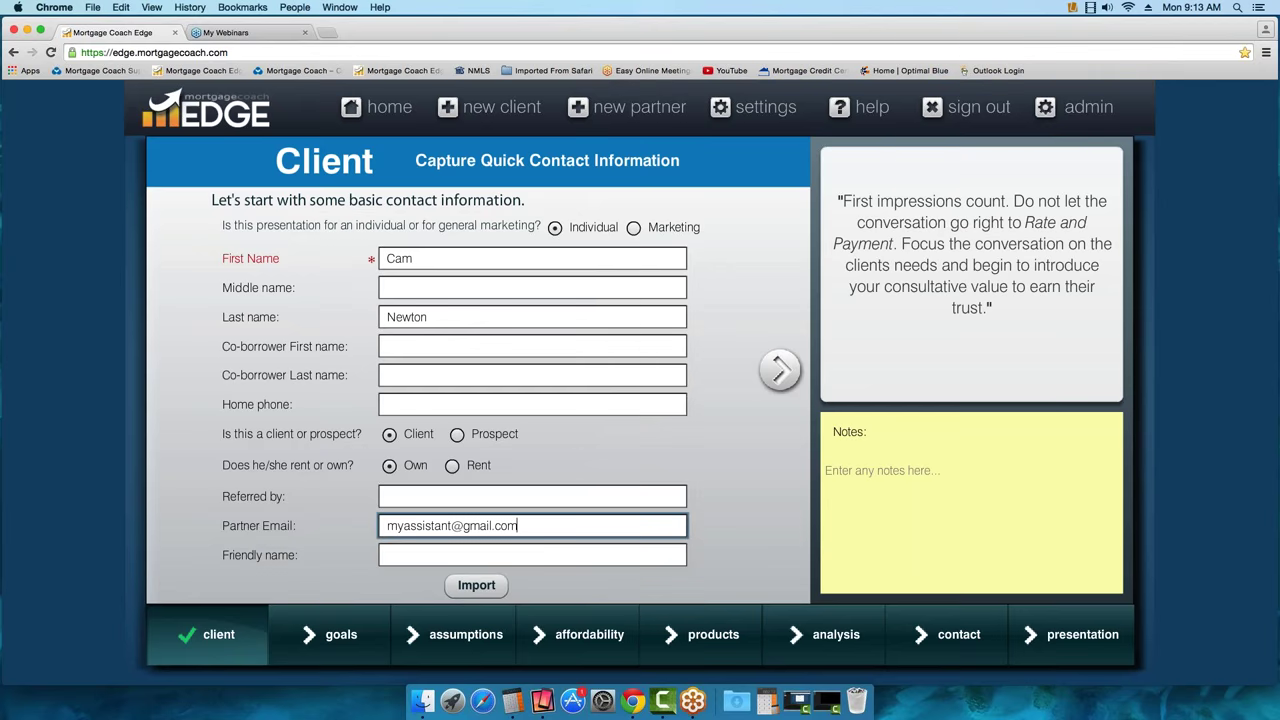
Enter the partner's e-mail and the friendly name 'Pre-approval', then advance to Goals
left_click(532, 555)
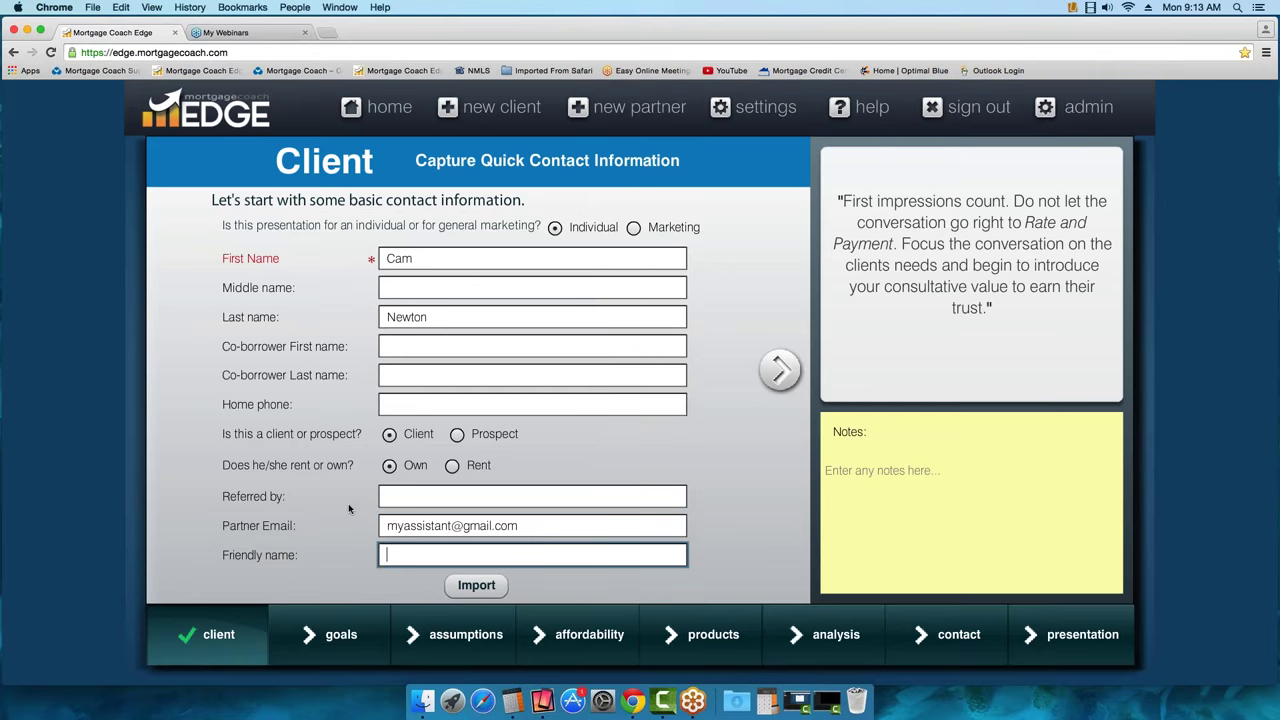
type("Pre-approval")
left_click(781, 371)
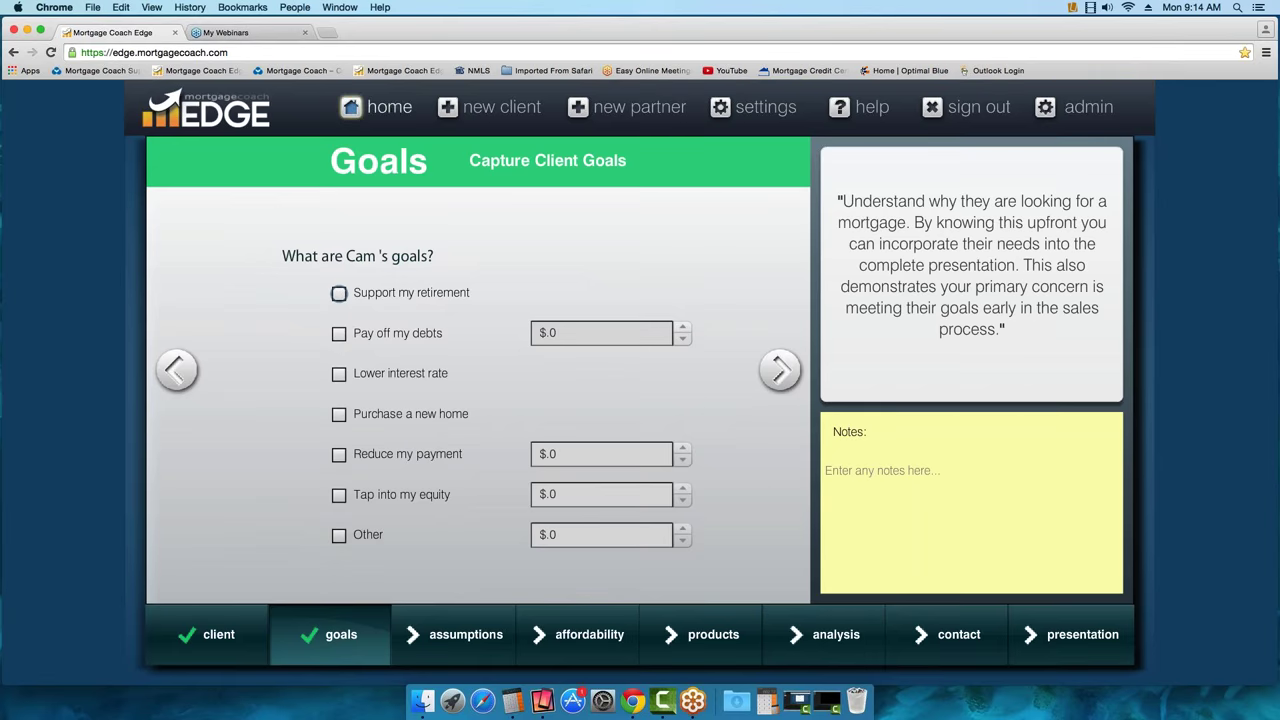
From the home dashboard, list all clients and select the client's Pre-approval analysis and folder
left_click(391, 107)
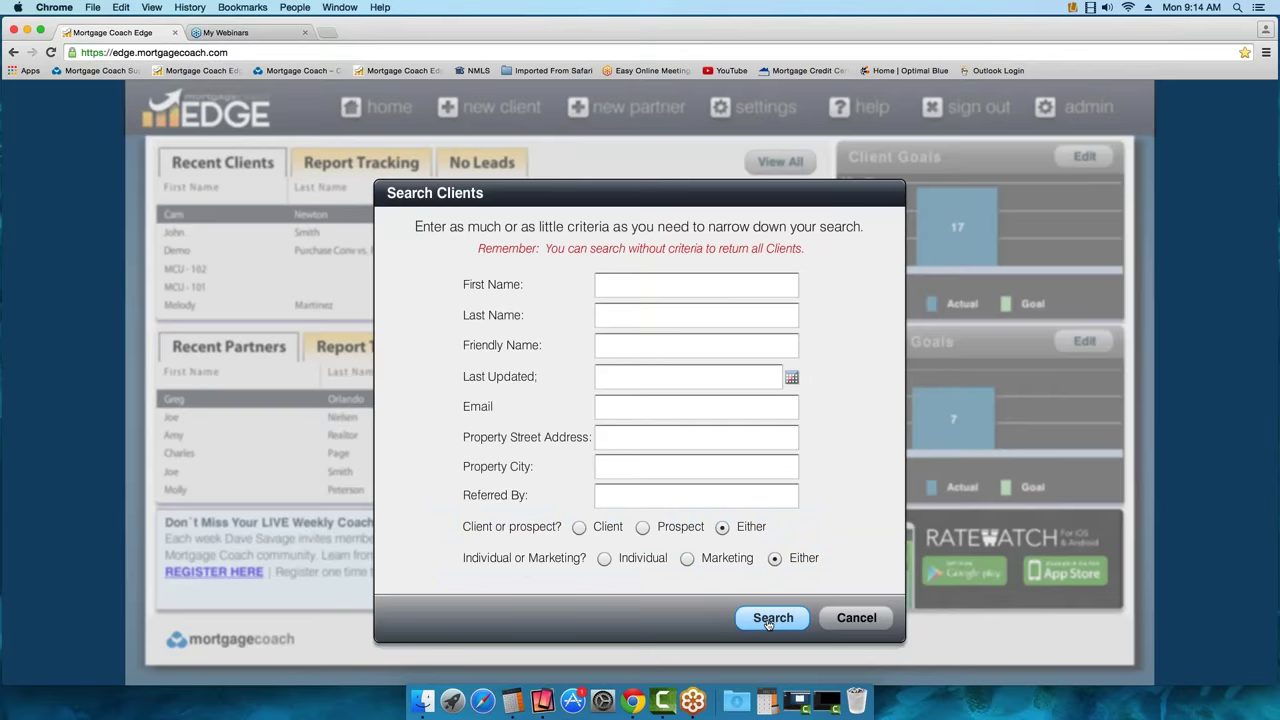
left_click(770, 618)
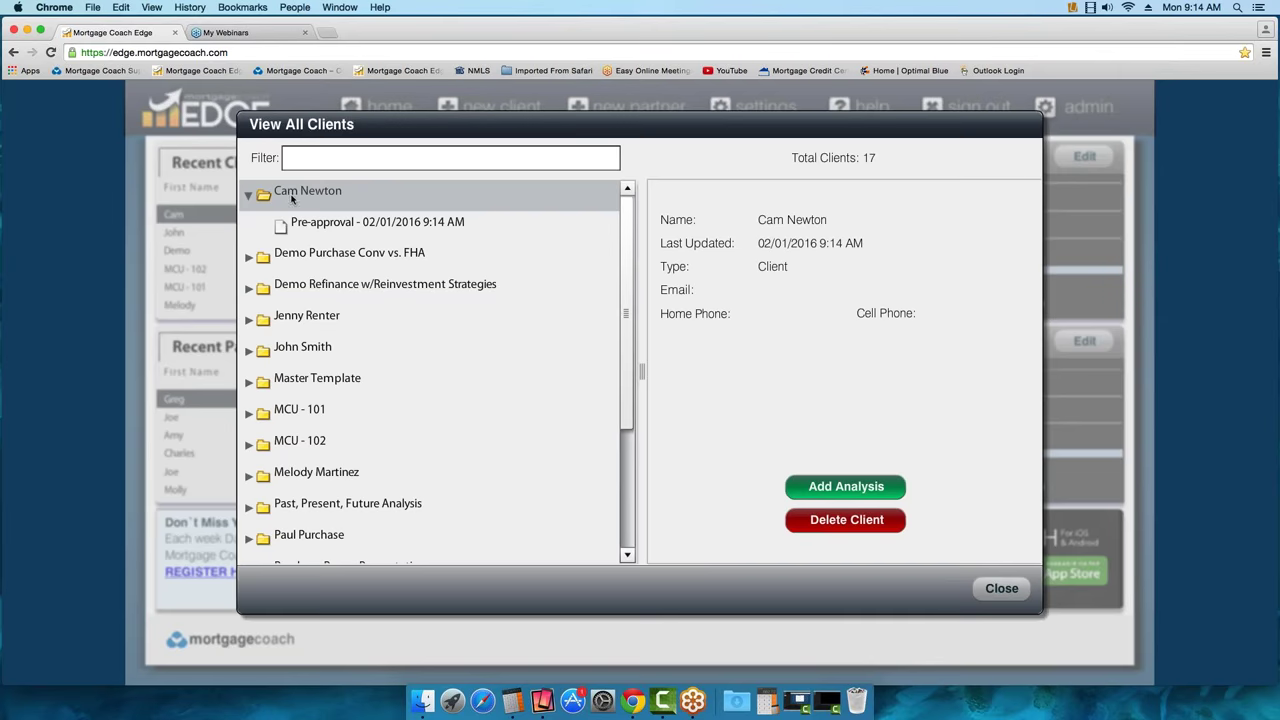
left_click(320, 222)
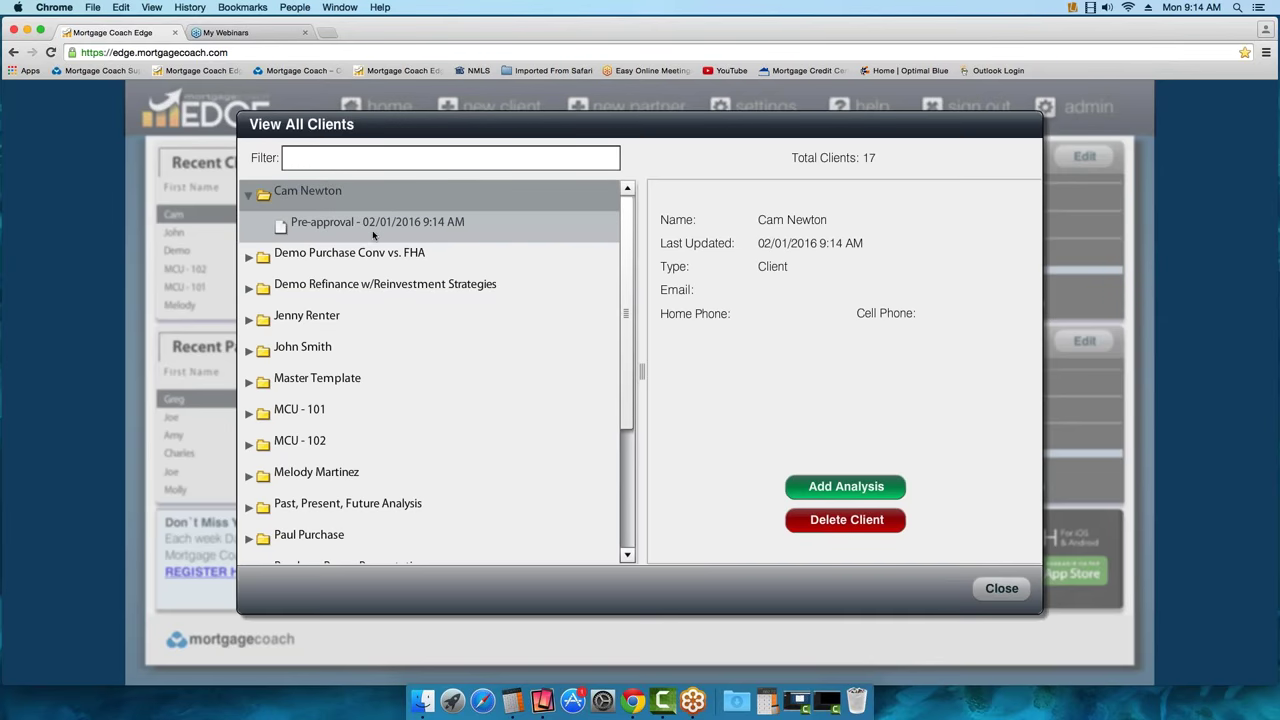
left_click(350, 226)
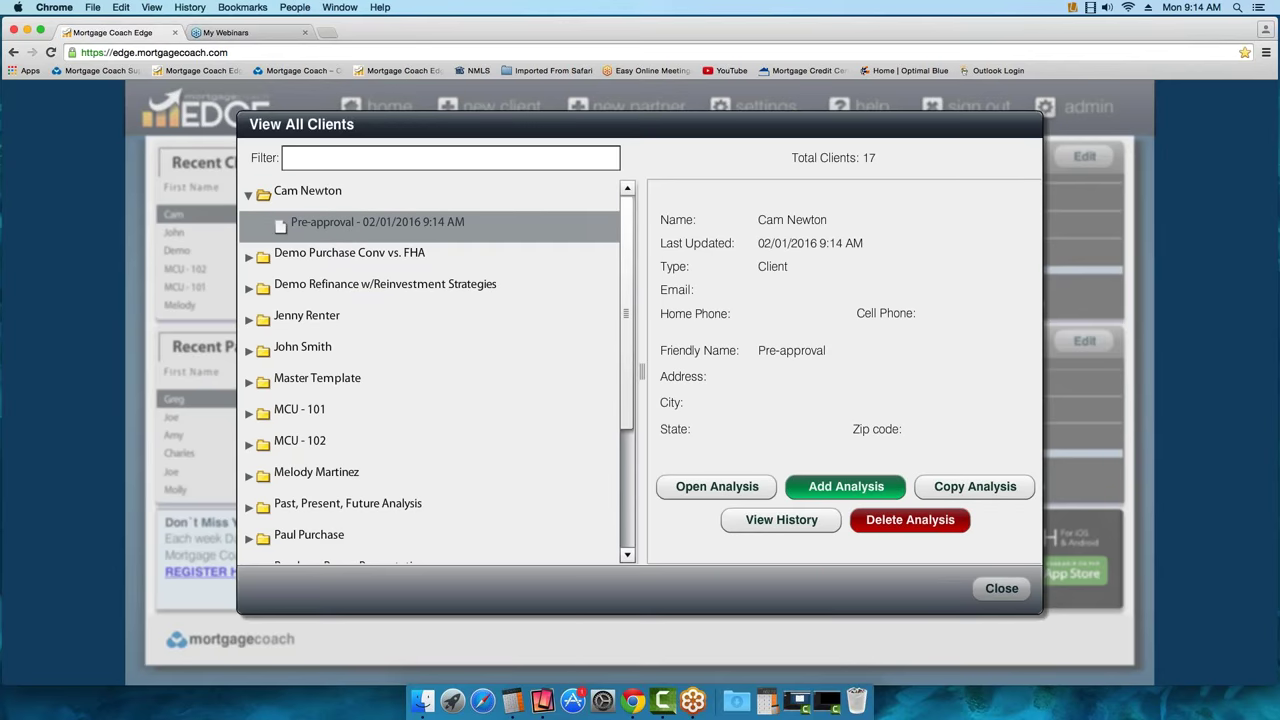
left_click(321, 192)
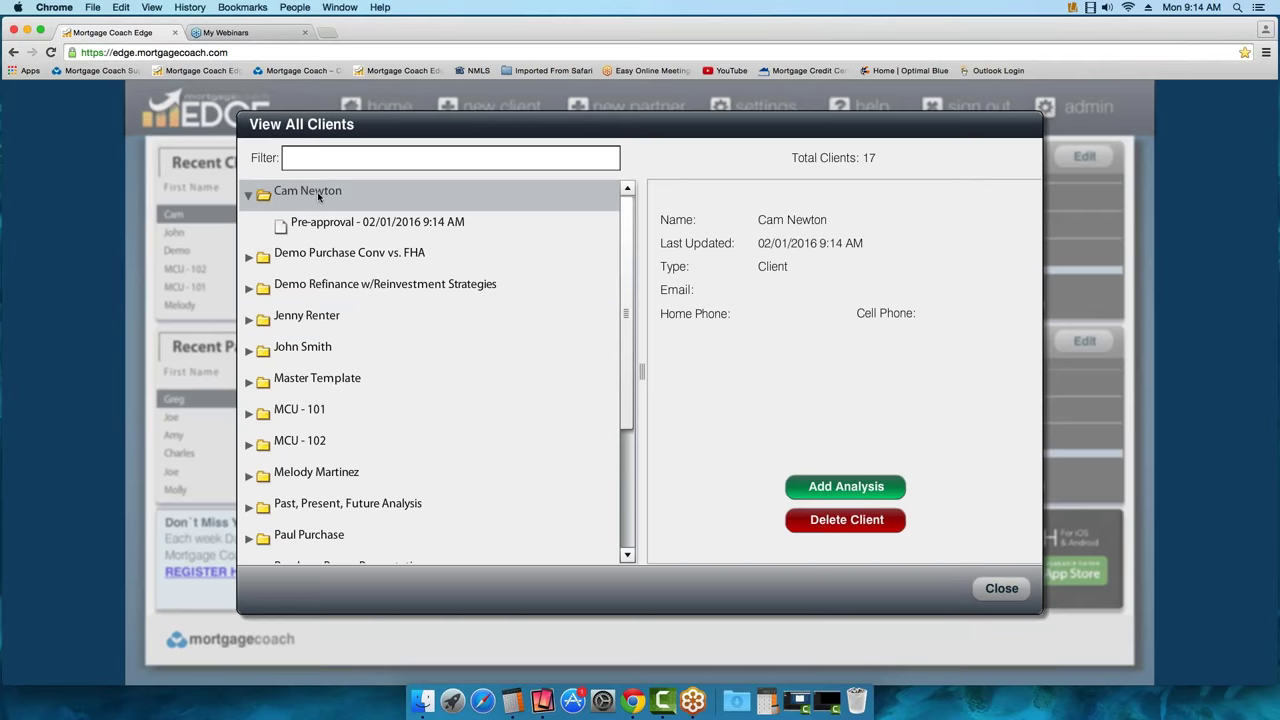
Add a second analysis with friendly name '$325K Purchase Price', then return home
left_click(822, 487)
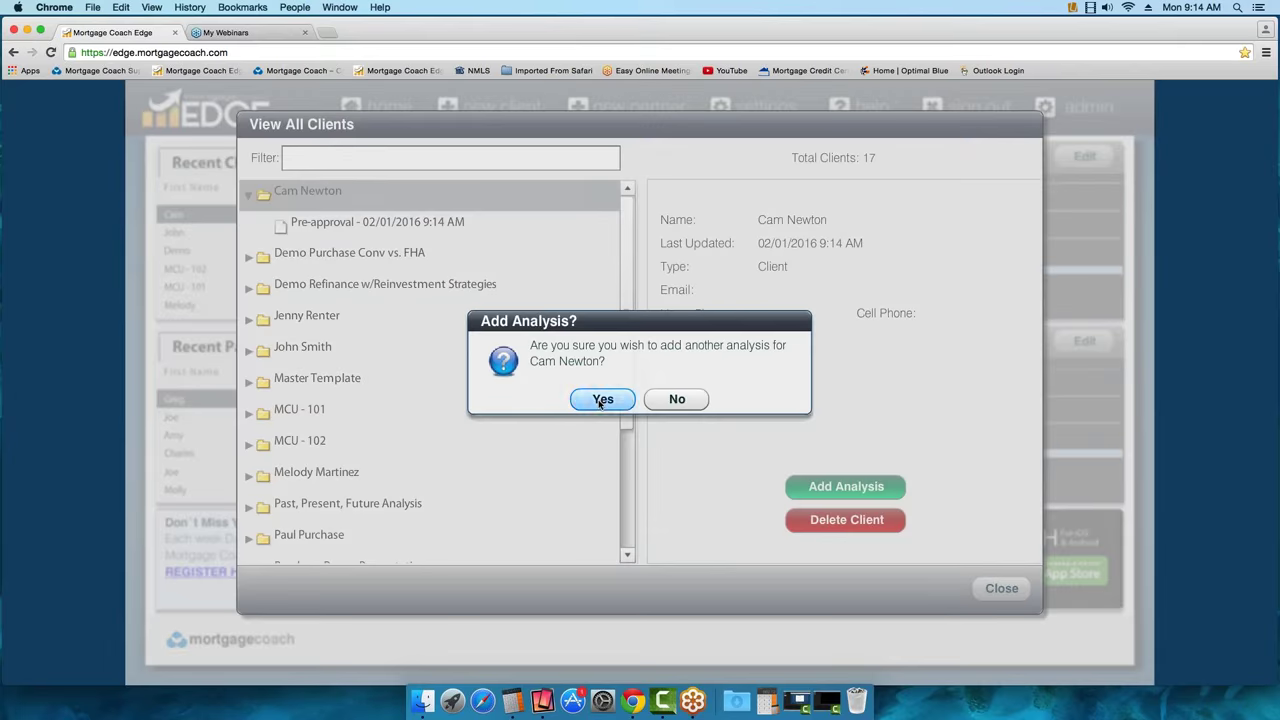
left_click(602, 399)
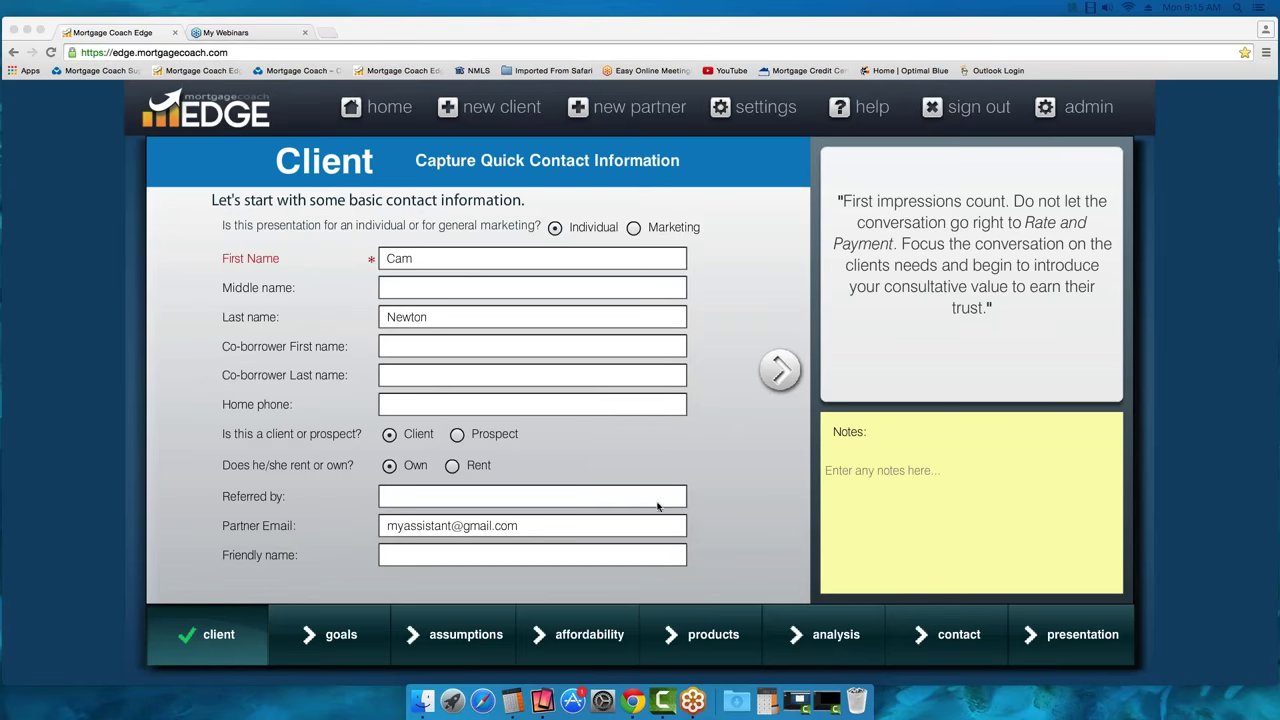
left_click(446, 555)
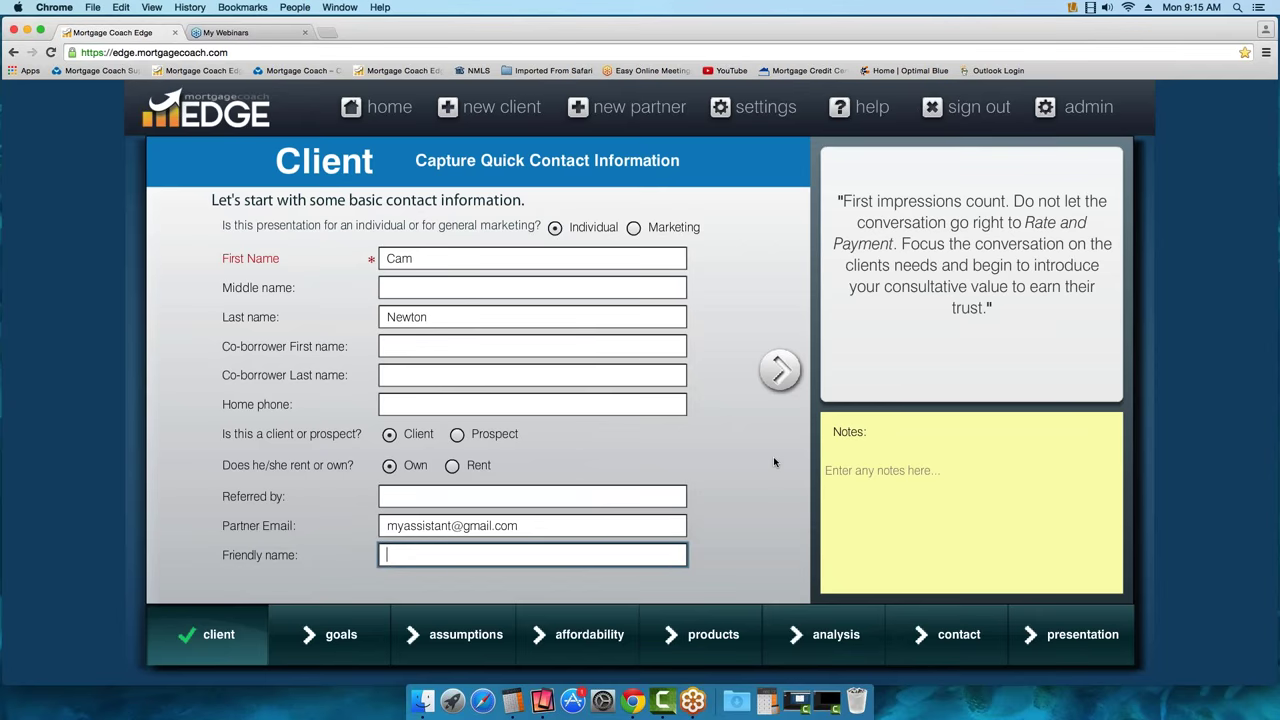
type("S")
type("325")
type("K Purcha")
type("se Price")
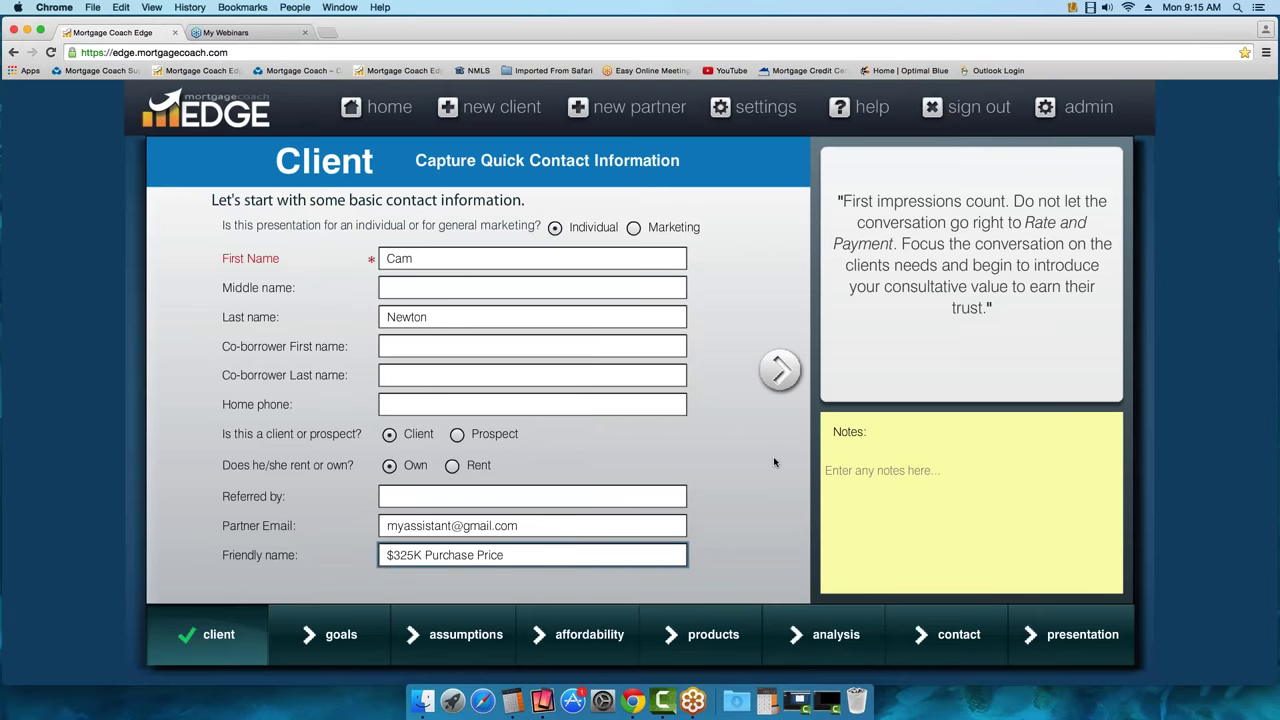
left_click(780, 370)
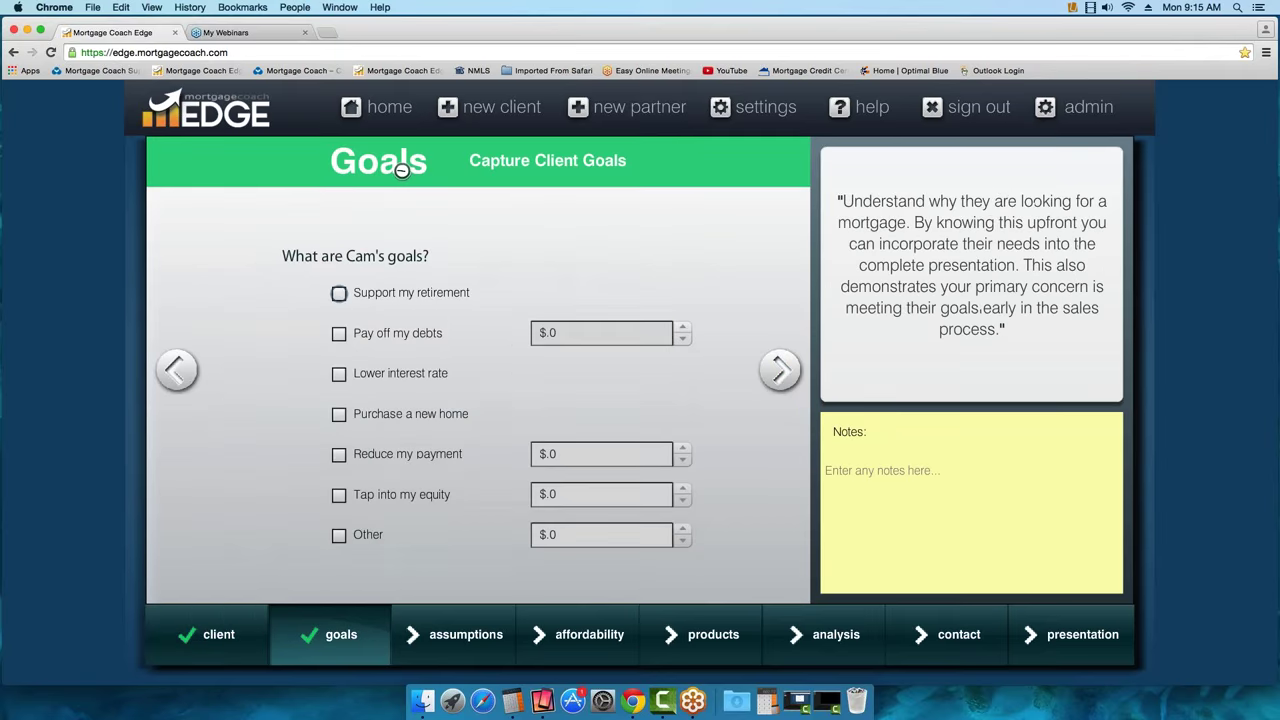
left_click(389, 107)
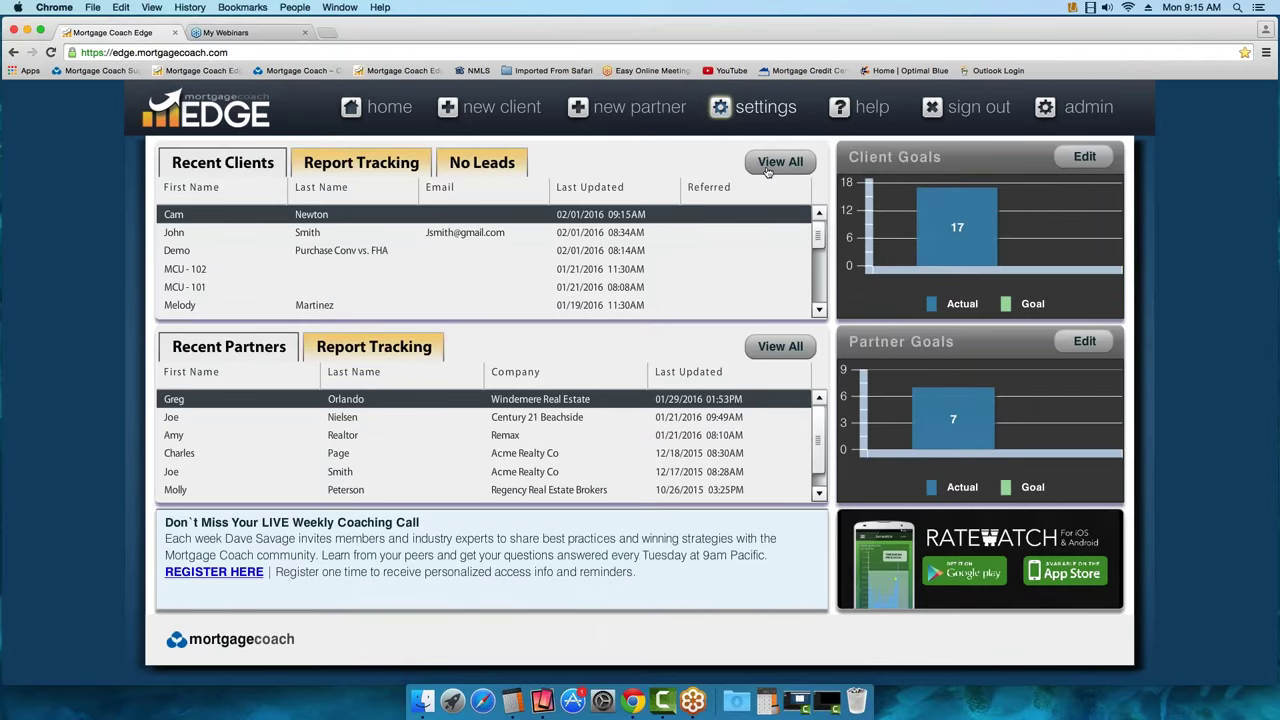
In View All Clients, expand the client's folder and open the Pre-approval analysis
left_click(780, 161)
left_click(769, 615)
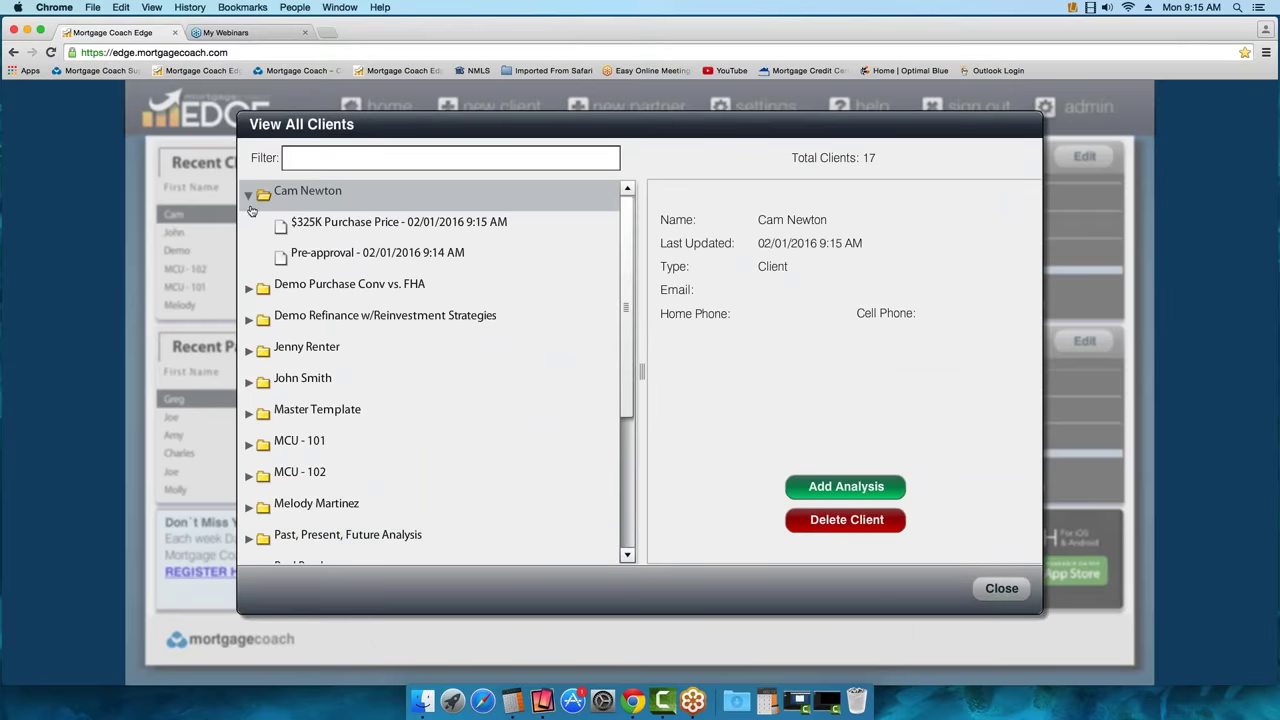
left_click(249, 195)
left_click(316, 193)
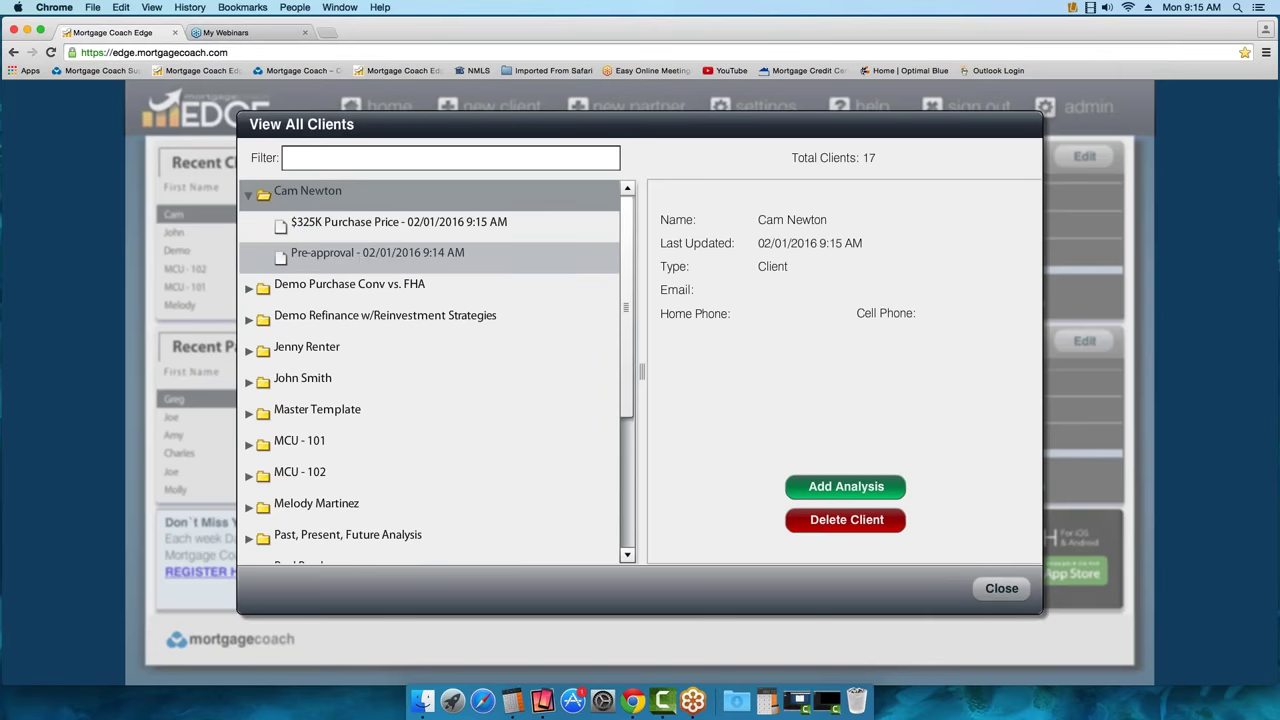
left_click(362, 256)
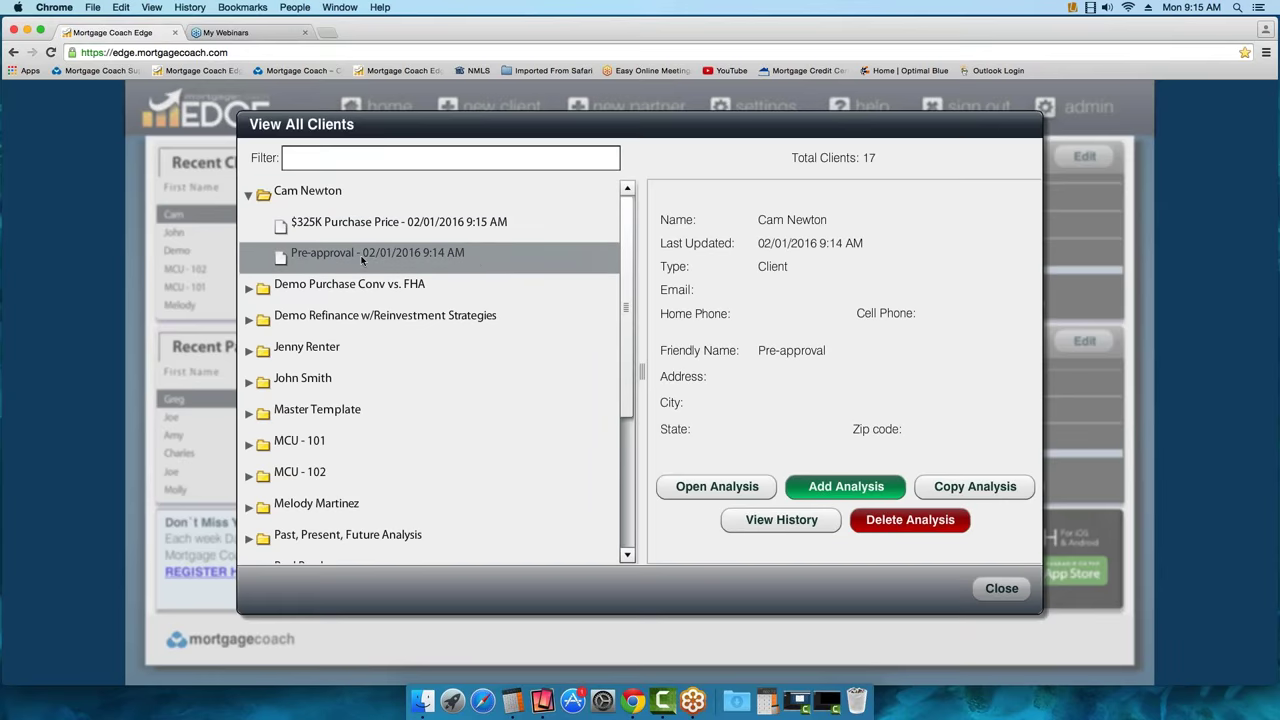
left_click(719, 485)
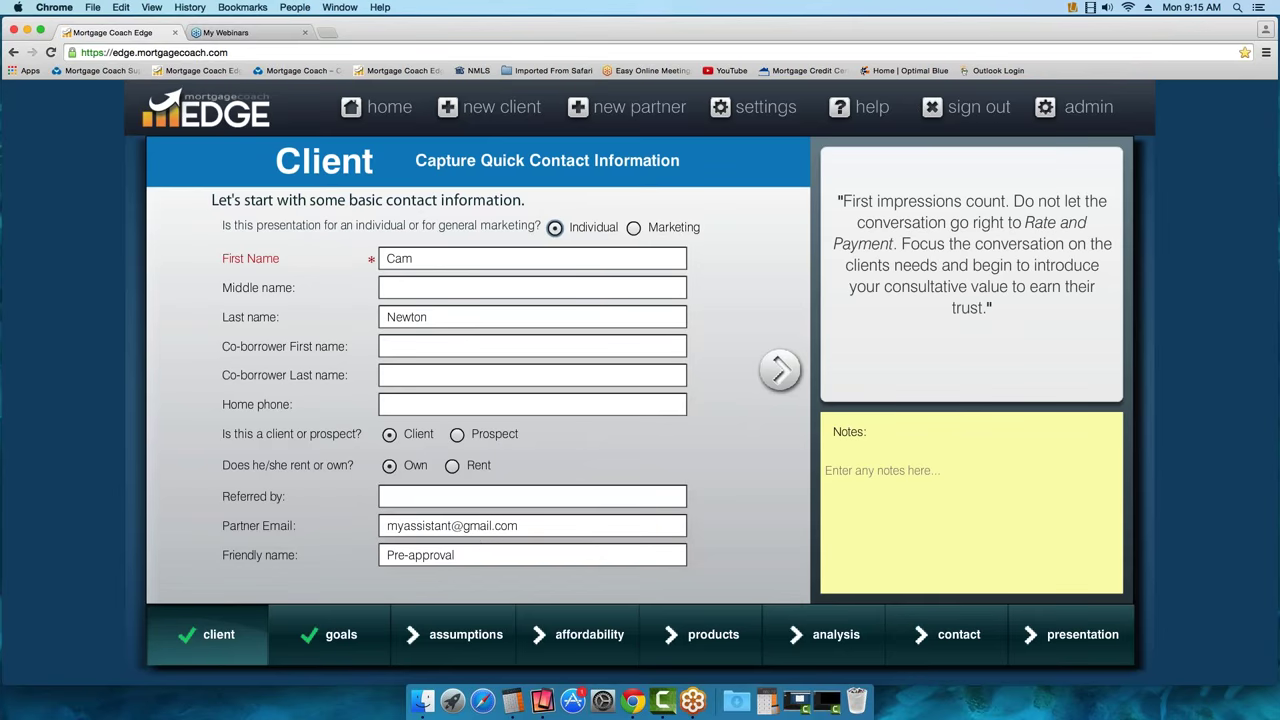
Choose Purchase a new home as the client's goal and continue to Assumptions
left_click(779, 372)
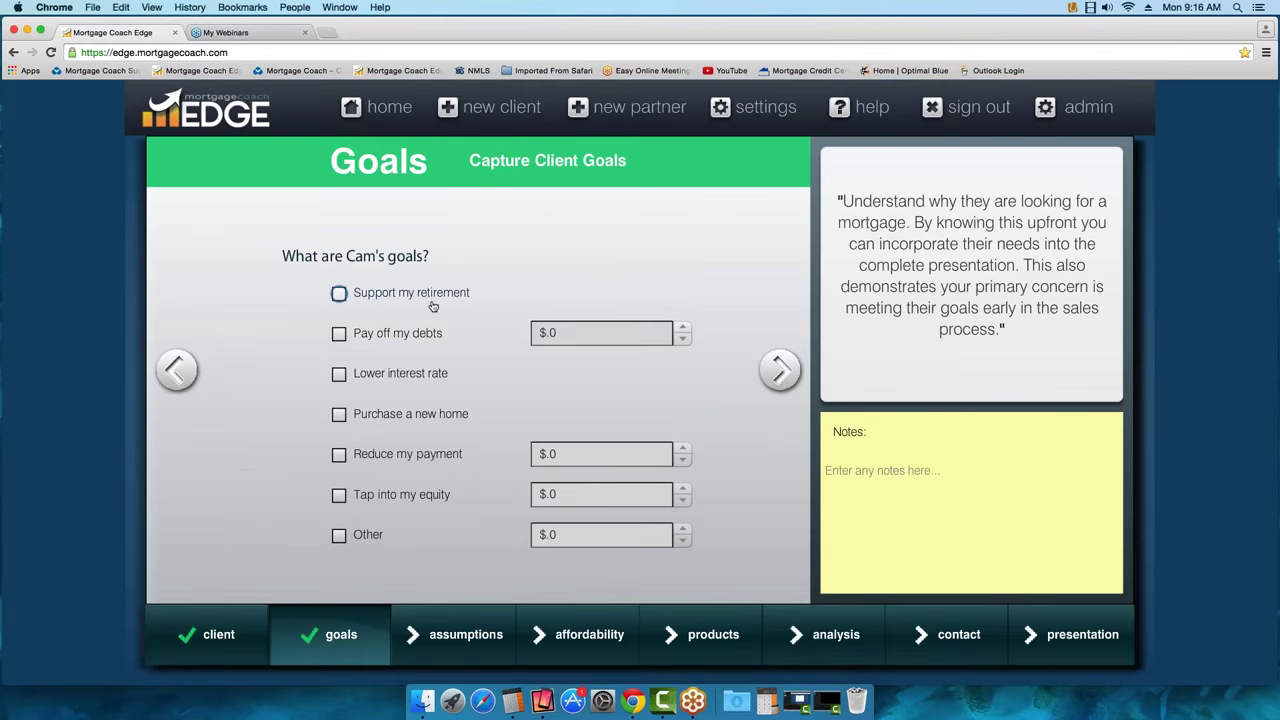
left_click(339, 414)
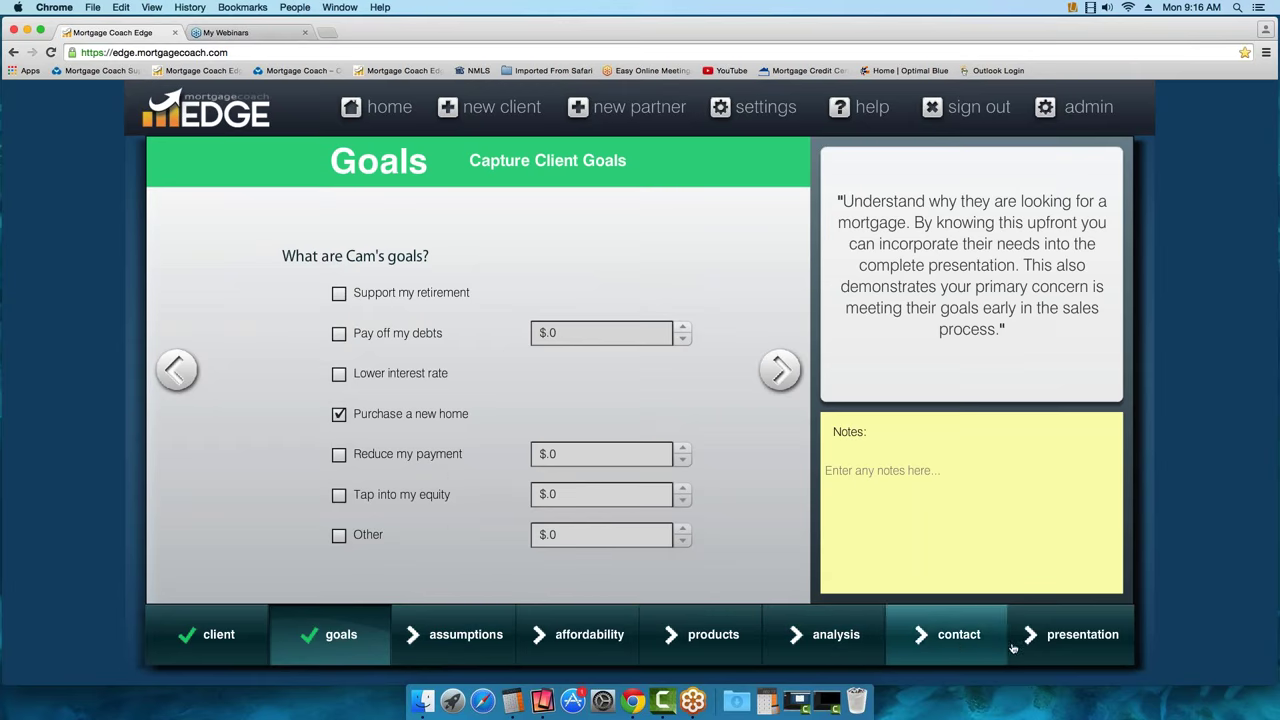
mouse_move(1062, 645)
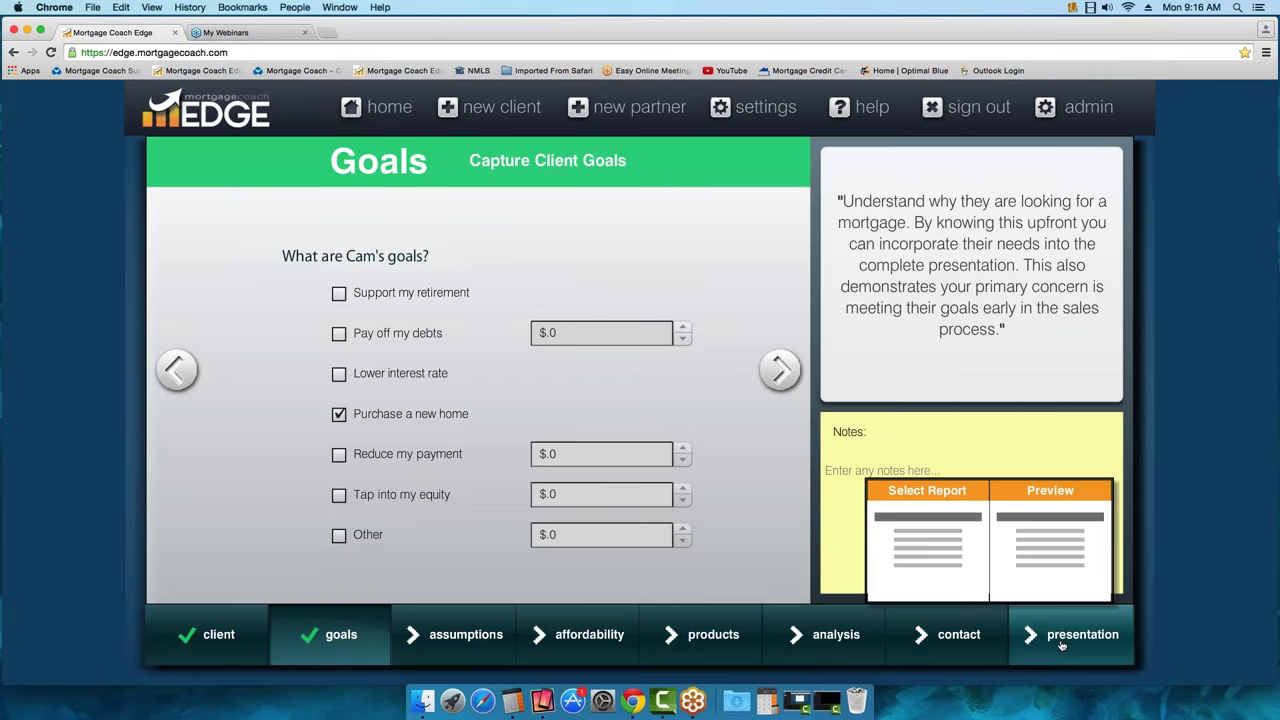
left_click(781, 370)
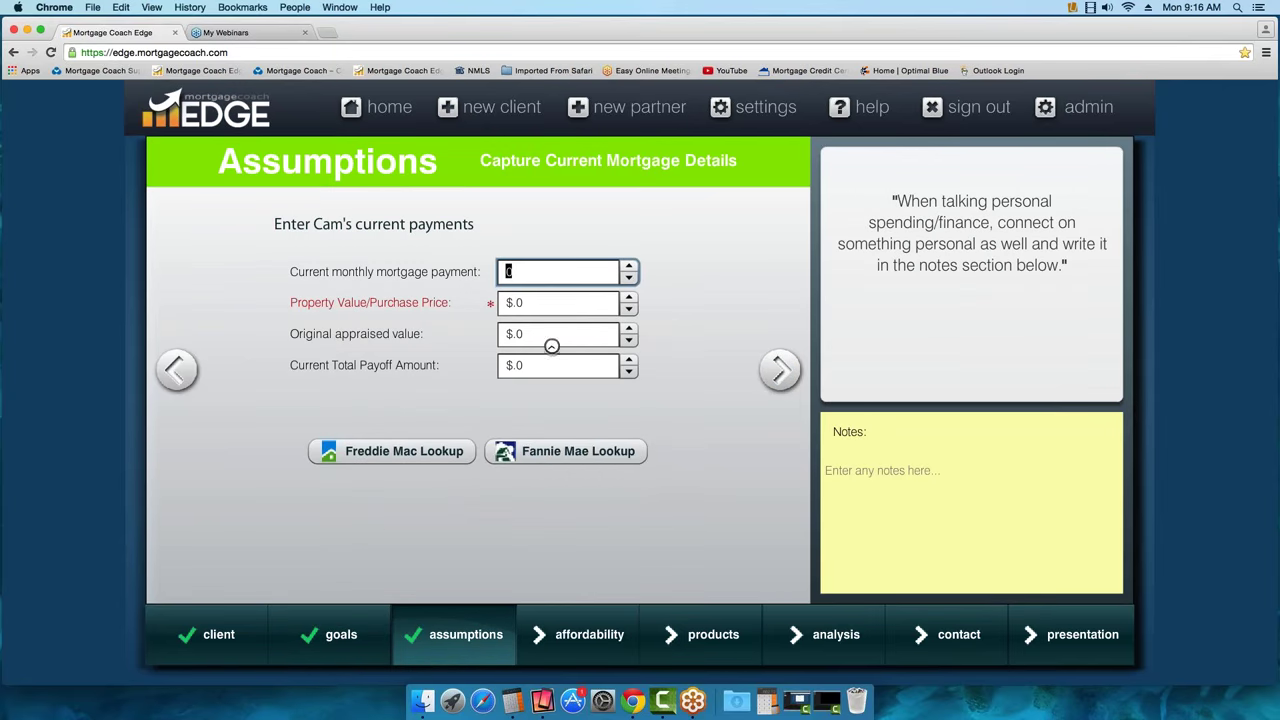
Enter 30000 as property value, clear it again, and continue to Affordability
left_click(531, 300)
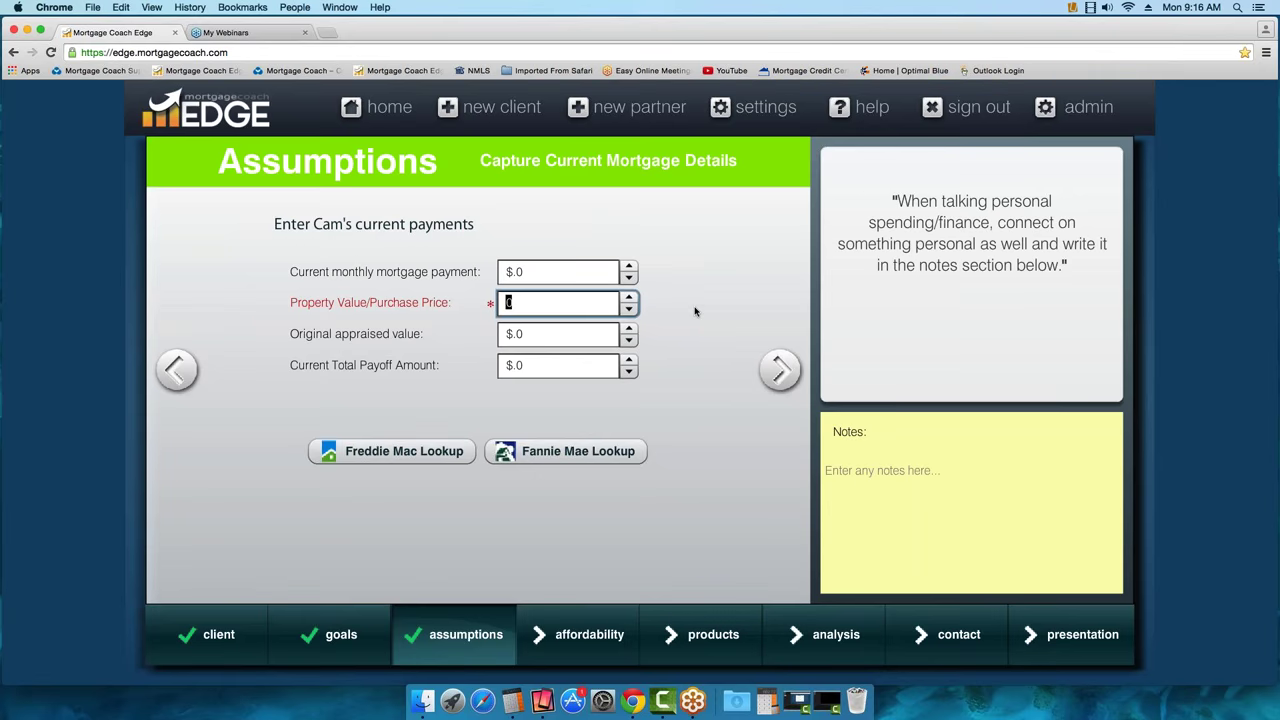
type("30000")
mouse_move(556, 369)
left_click_drag(540, 302, 505, 302)
key("BackSpace")
left_click(781, 372)
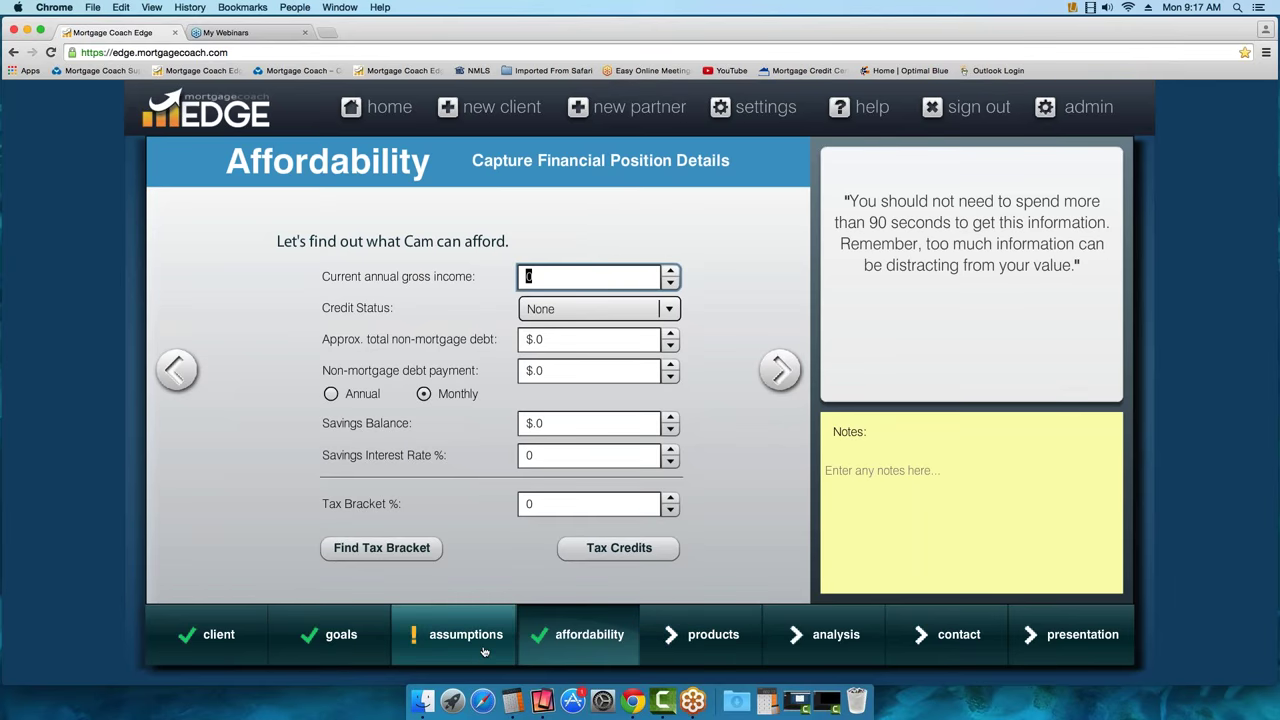
Back on Assumptions, set the property value to 300000 and return to Affordability
left_click(176, 369)
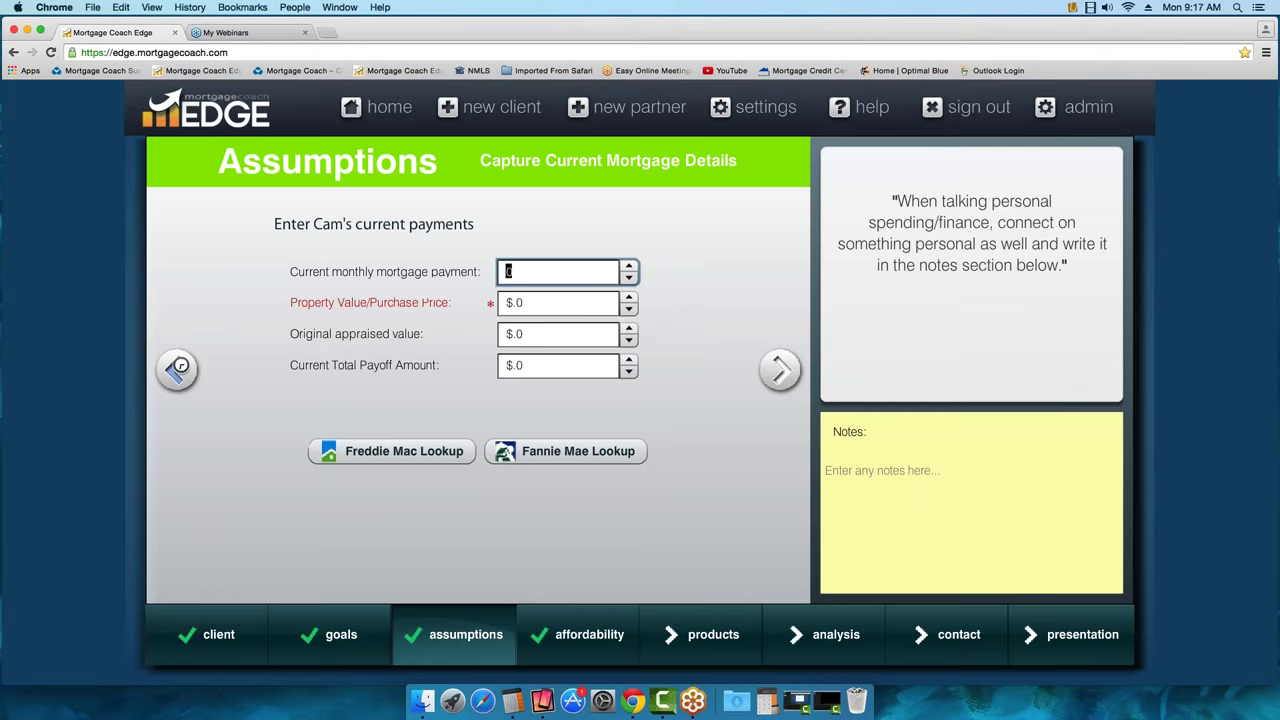
left_click(547, 308)
type("300")
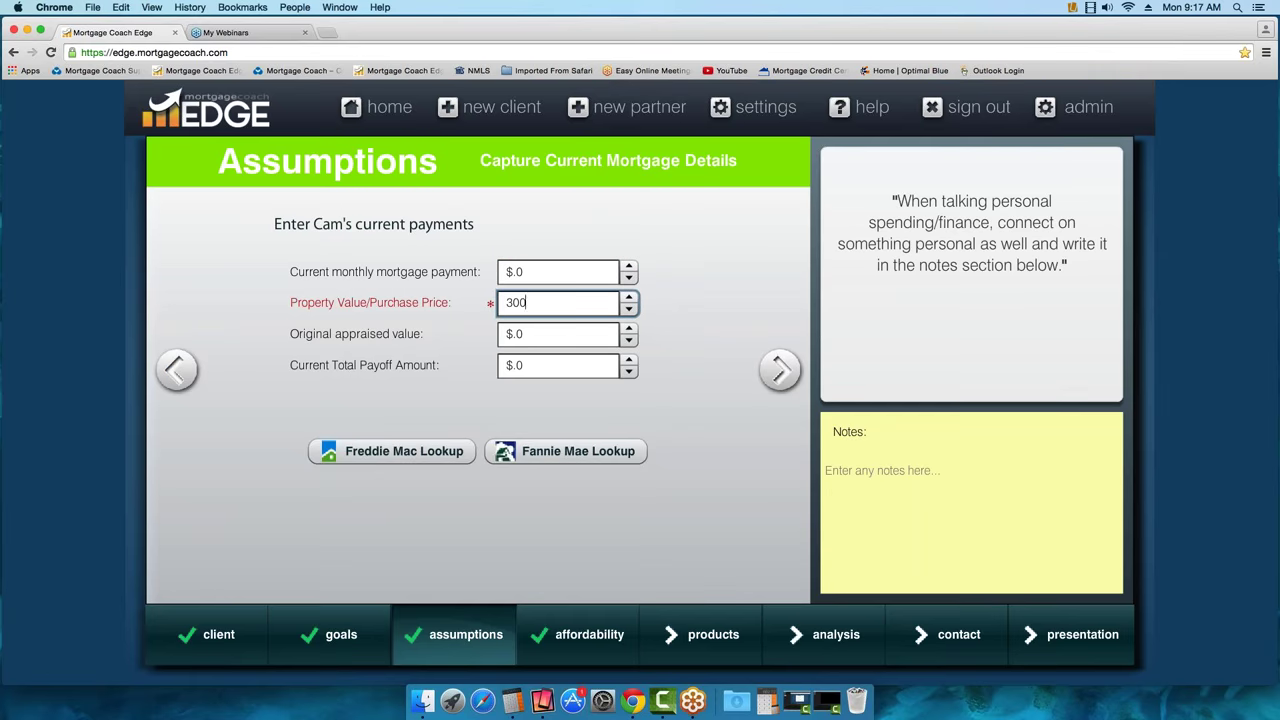
type("000")
key("Tab")
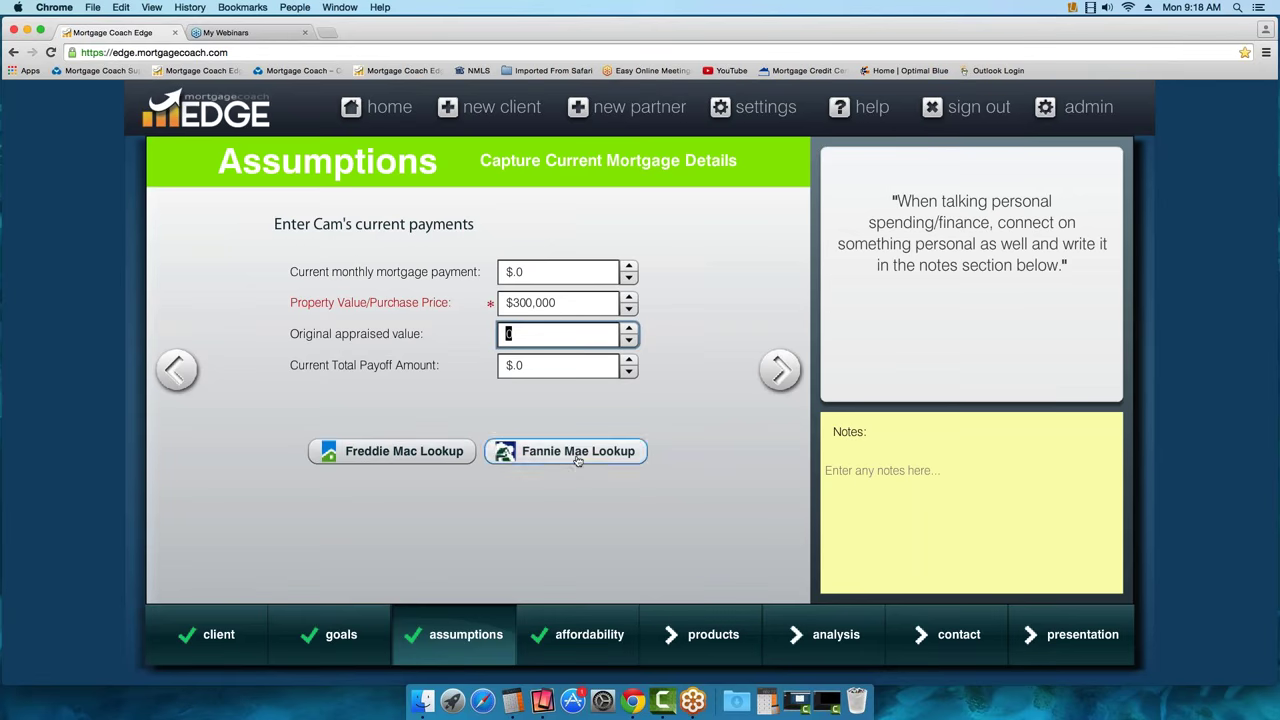
left_click(782, 377)
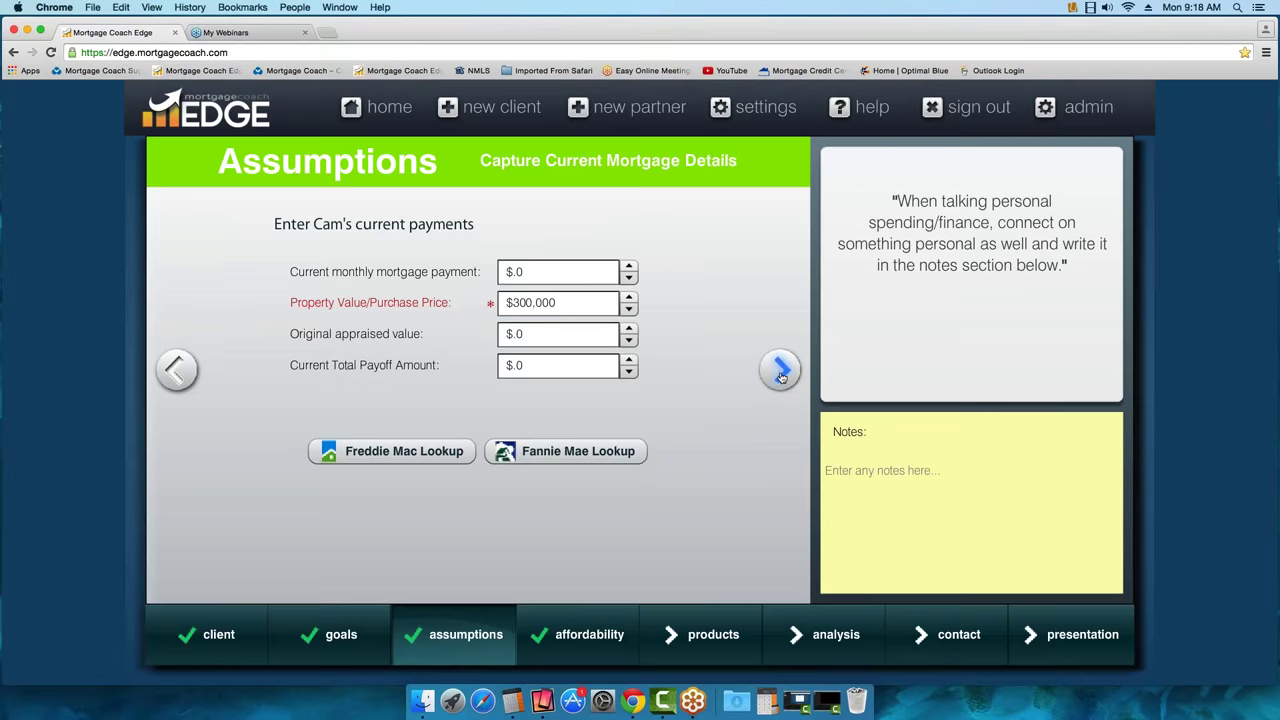
left_click(782, 377)
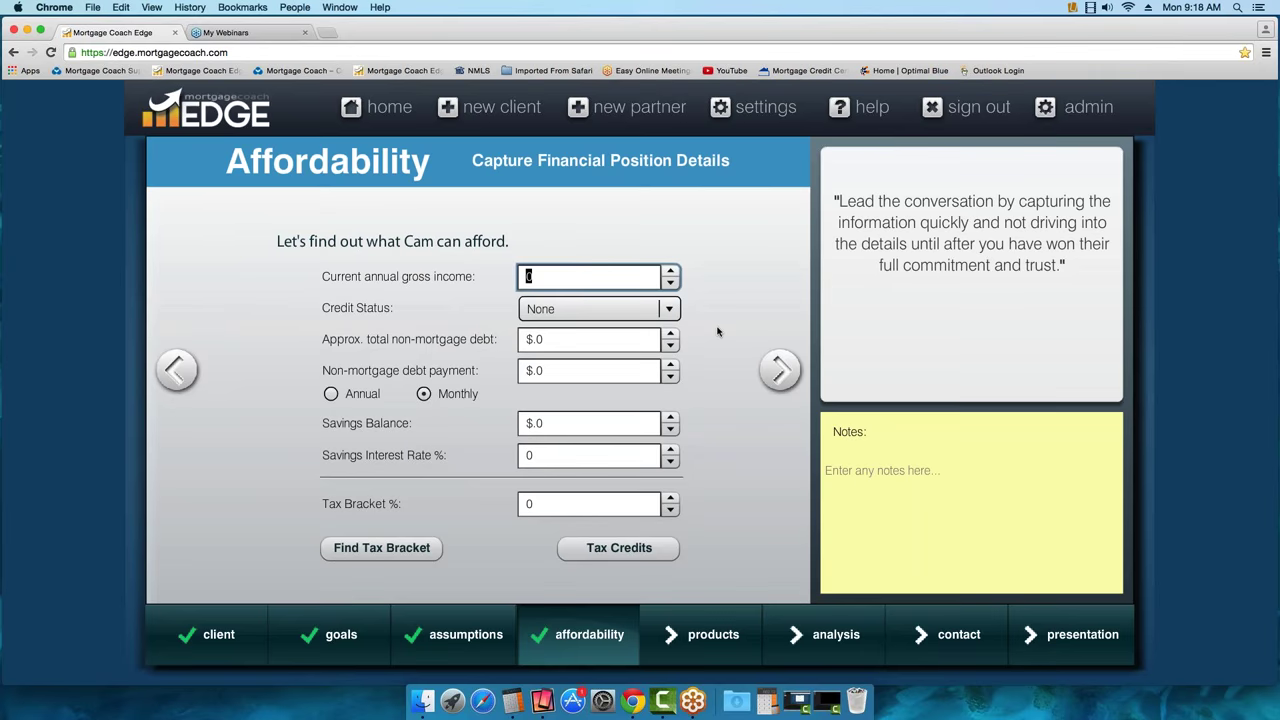
Enter $85,000 income and set Cam's credit status to Excellent
type("85000")
key("Tab")
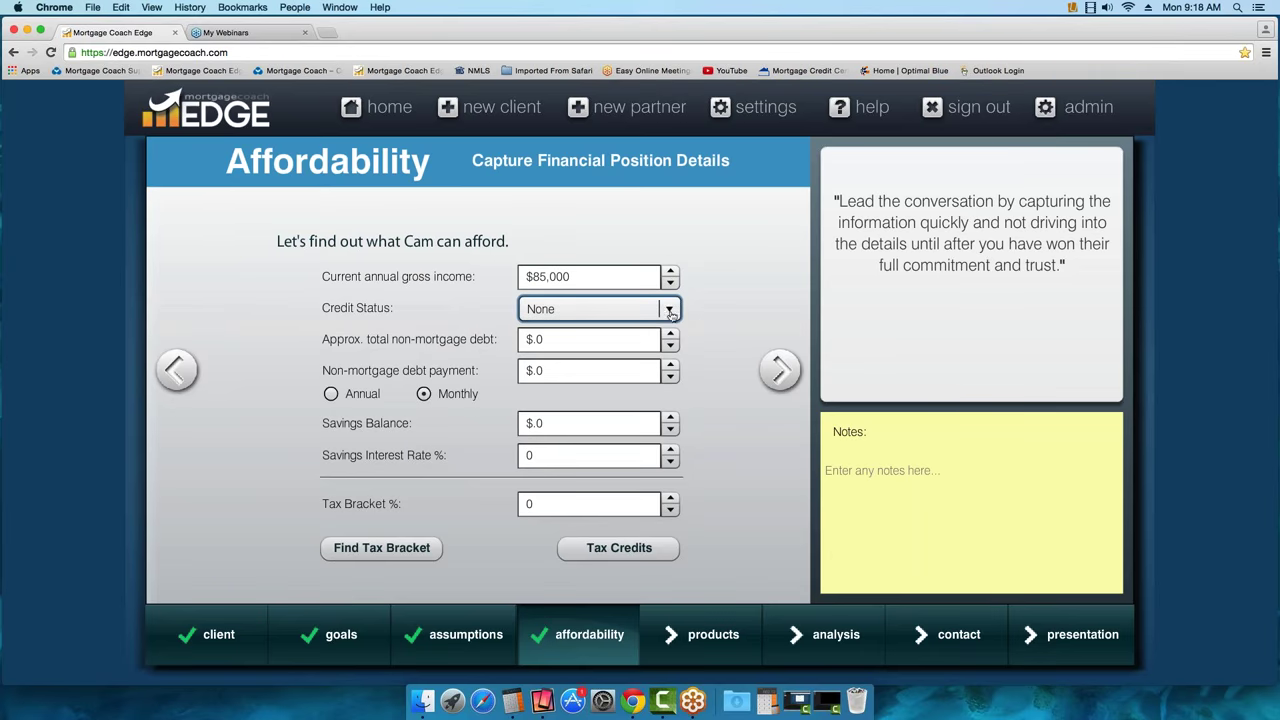
left_click(669, 310)
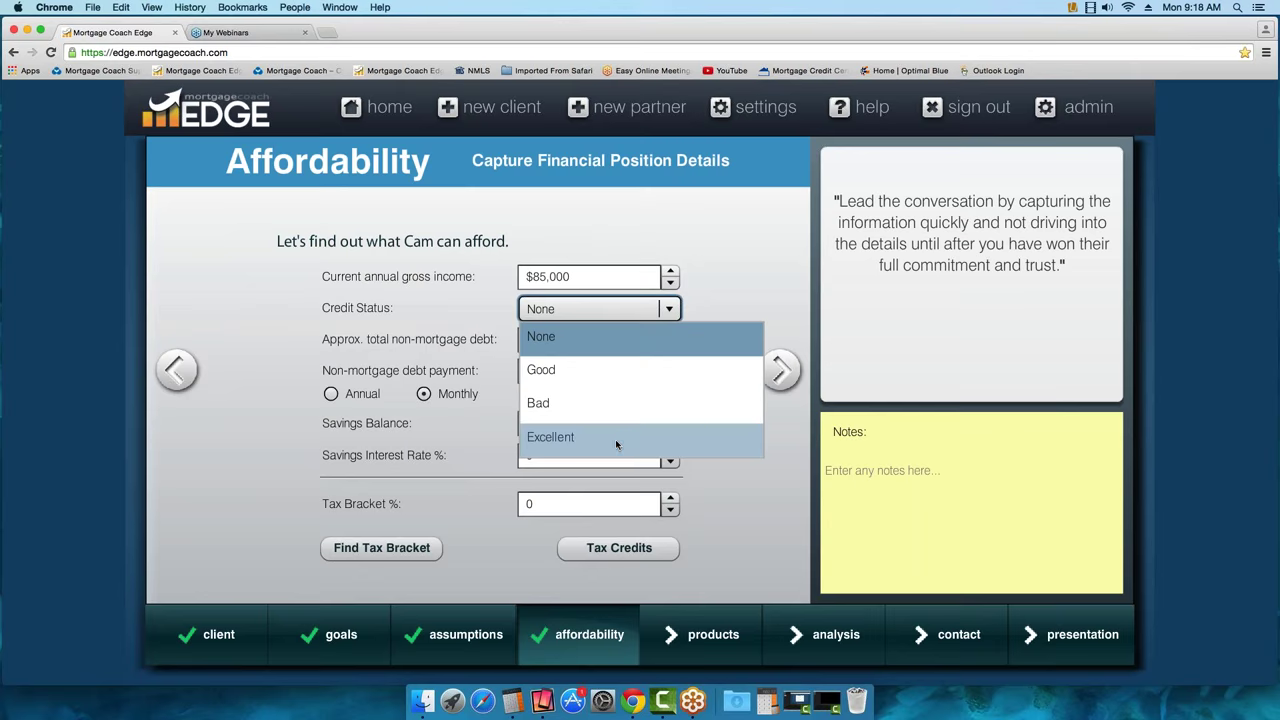
left_click(615, 439)
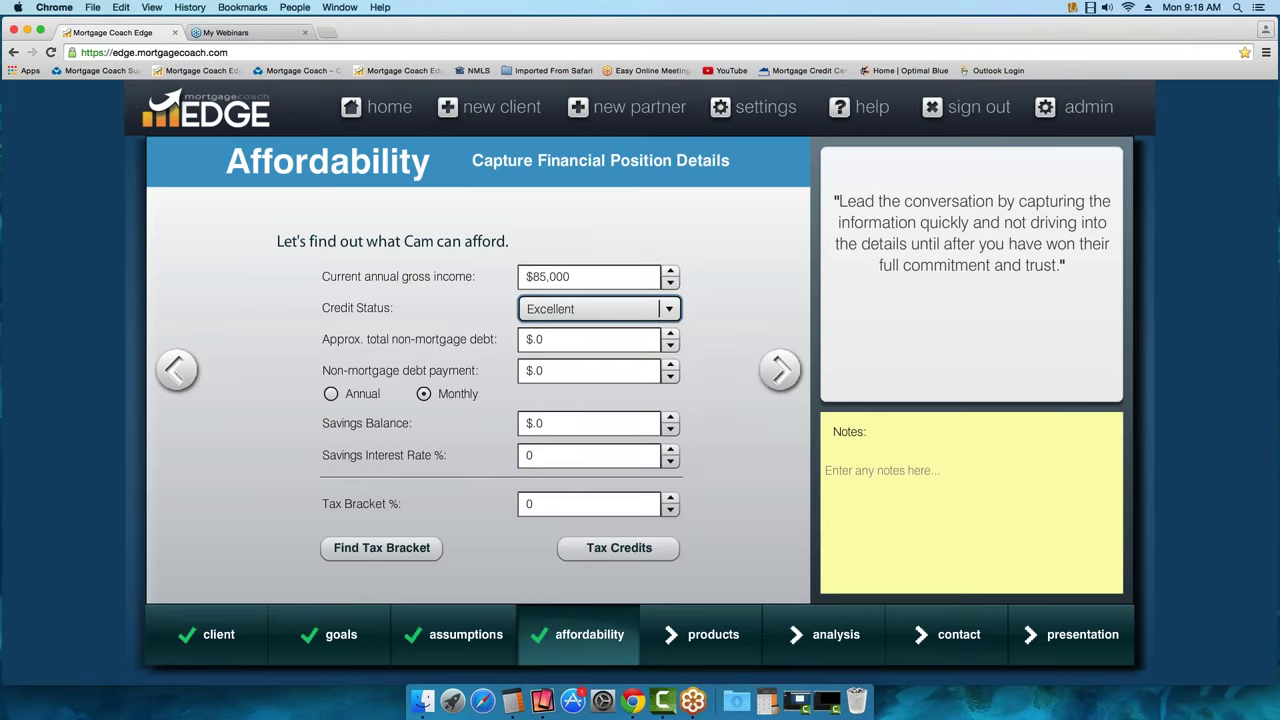
Enter $2,500 debt, $200 monthly payment, and $50,000 savings at 0.25% interest
left_click(552, 339)
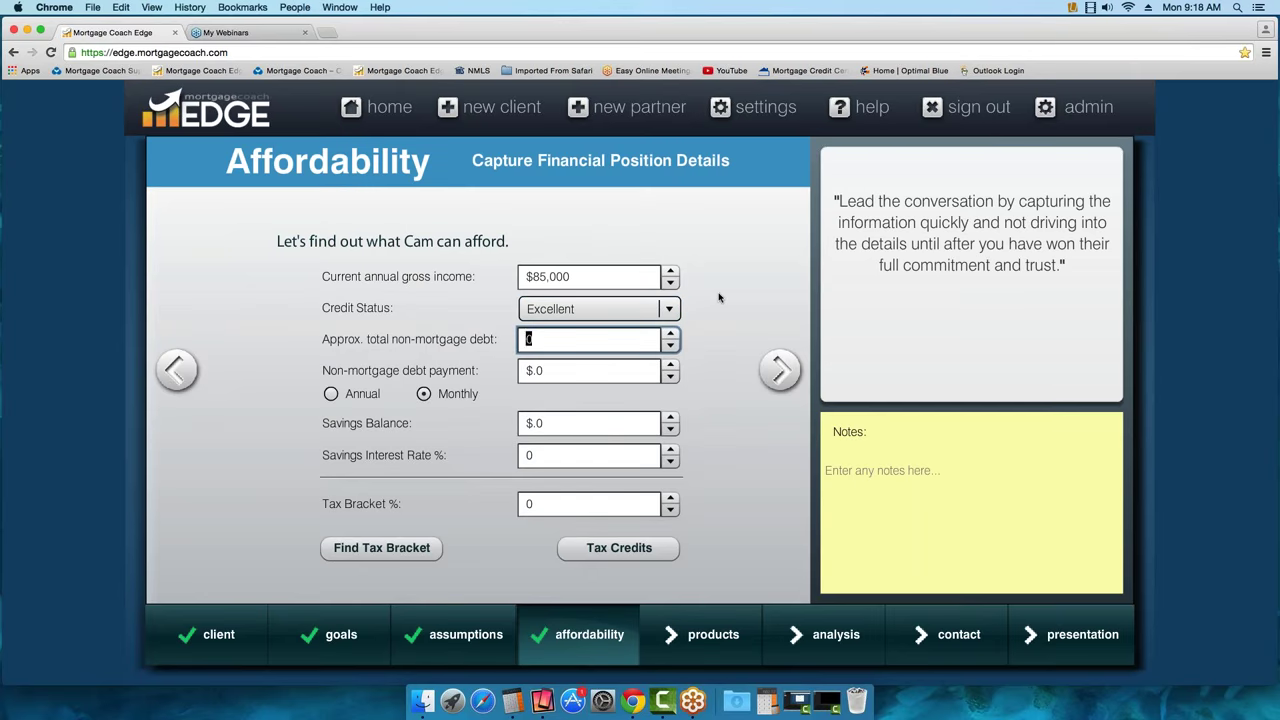
type("2500")
key("Tab")
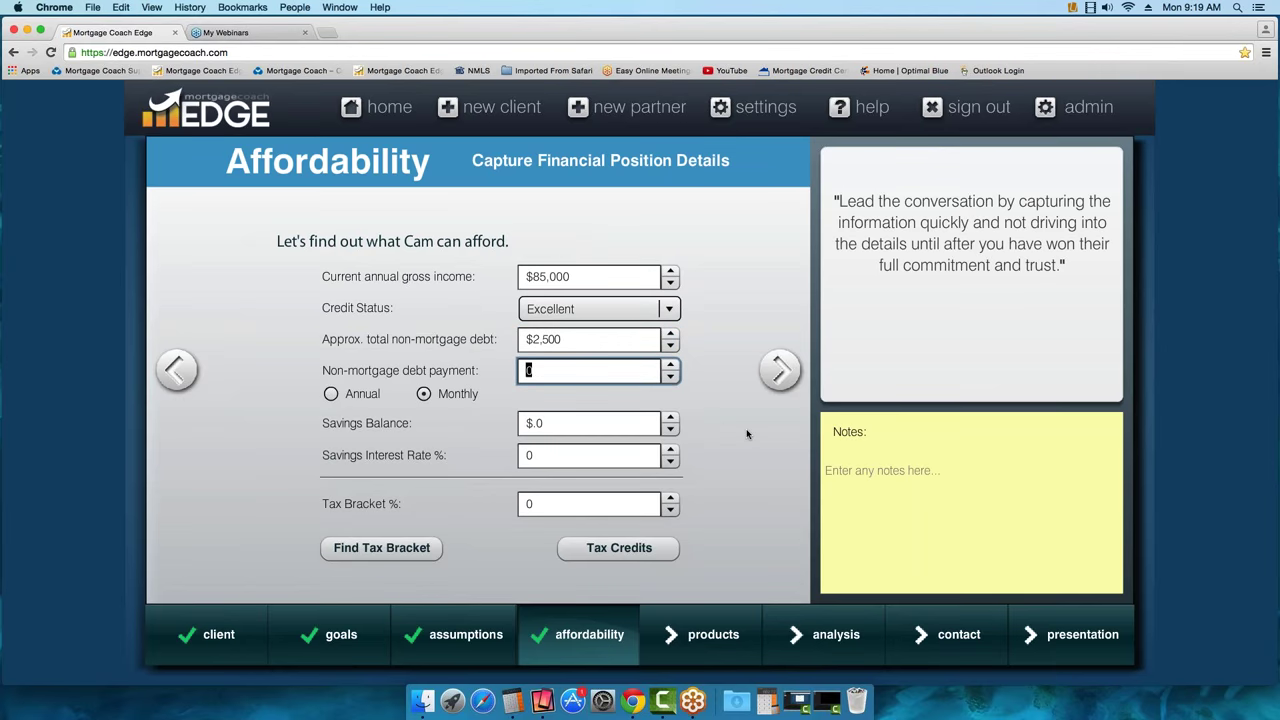
type("200")
left_click(551, 421)
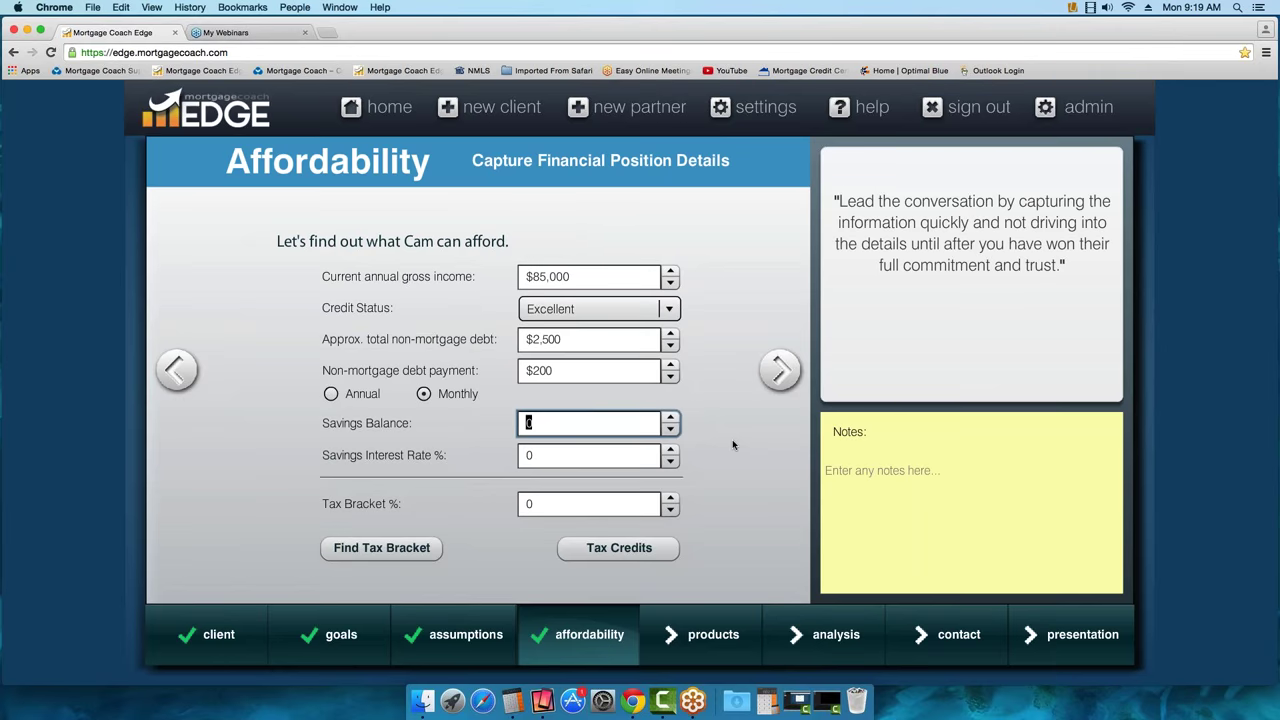
type("50000")
left_click(545, 457)
type(".25")
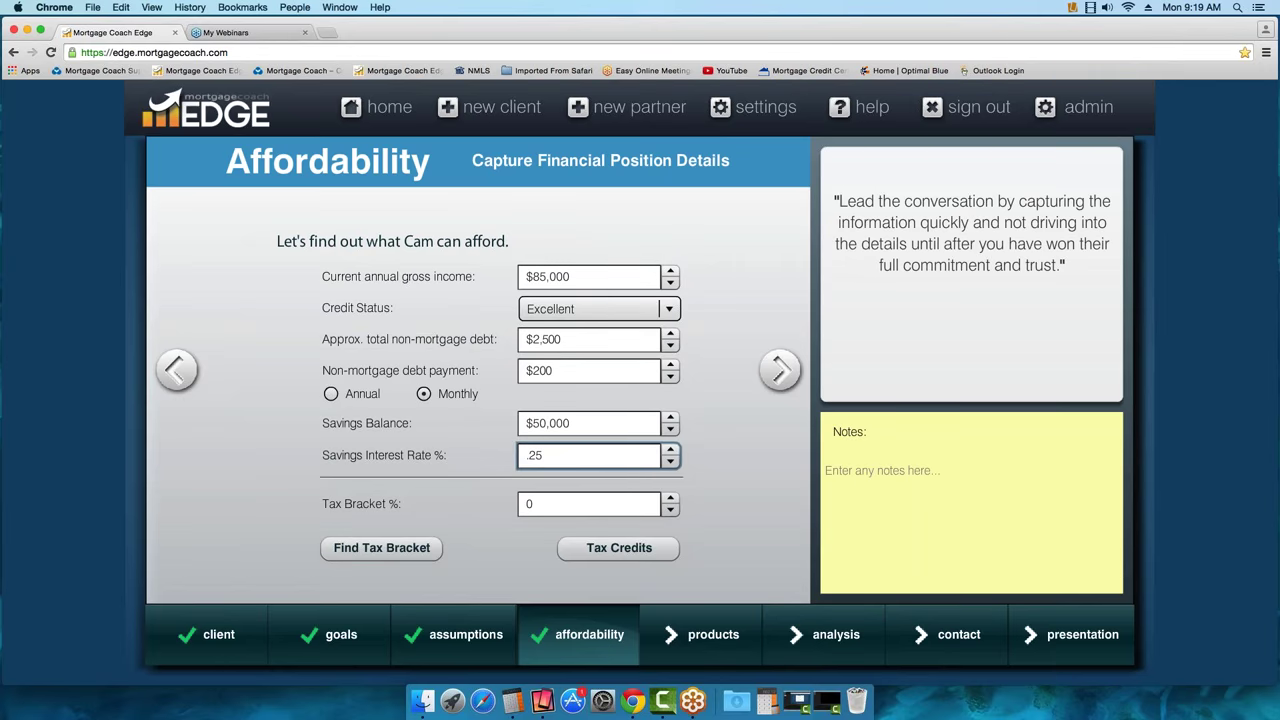
key("Tab")
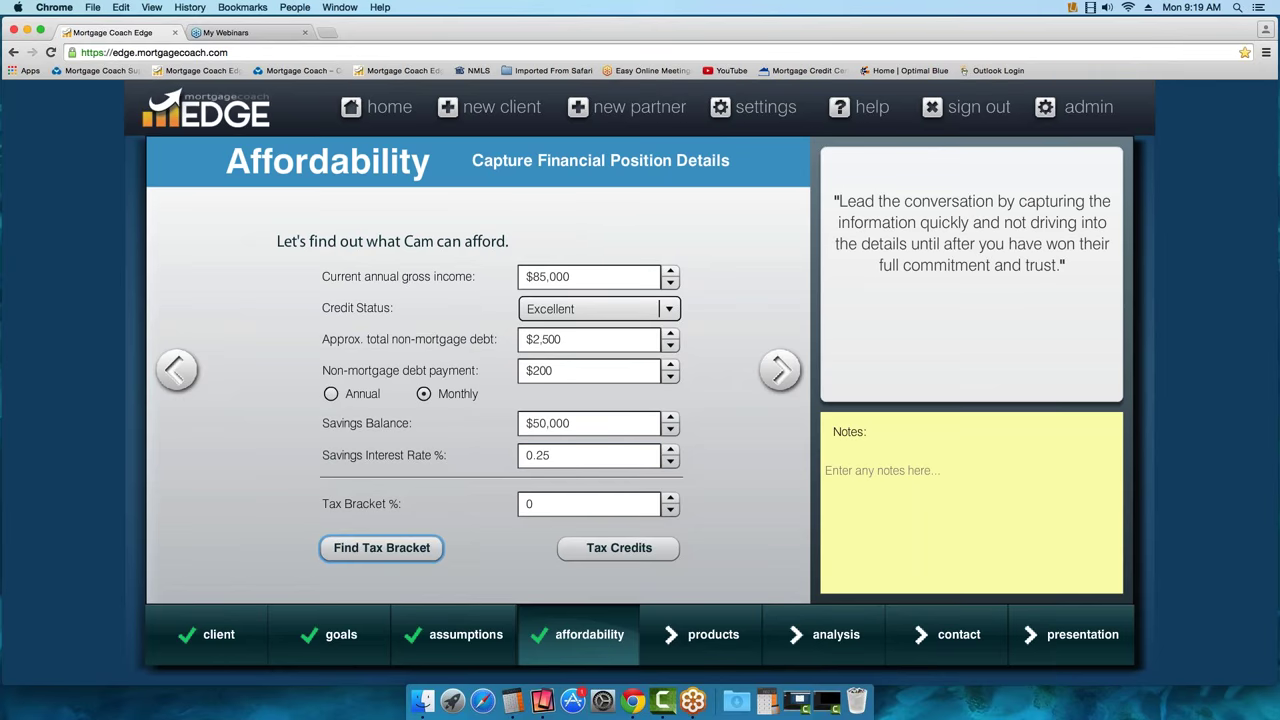
Check the federal tax bracket table and set Cam's tax bracket to 25%
left_click(547, 502)
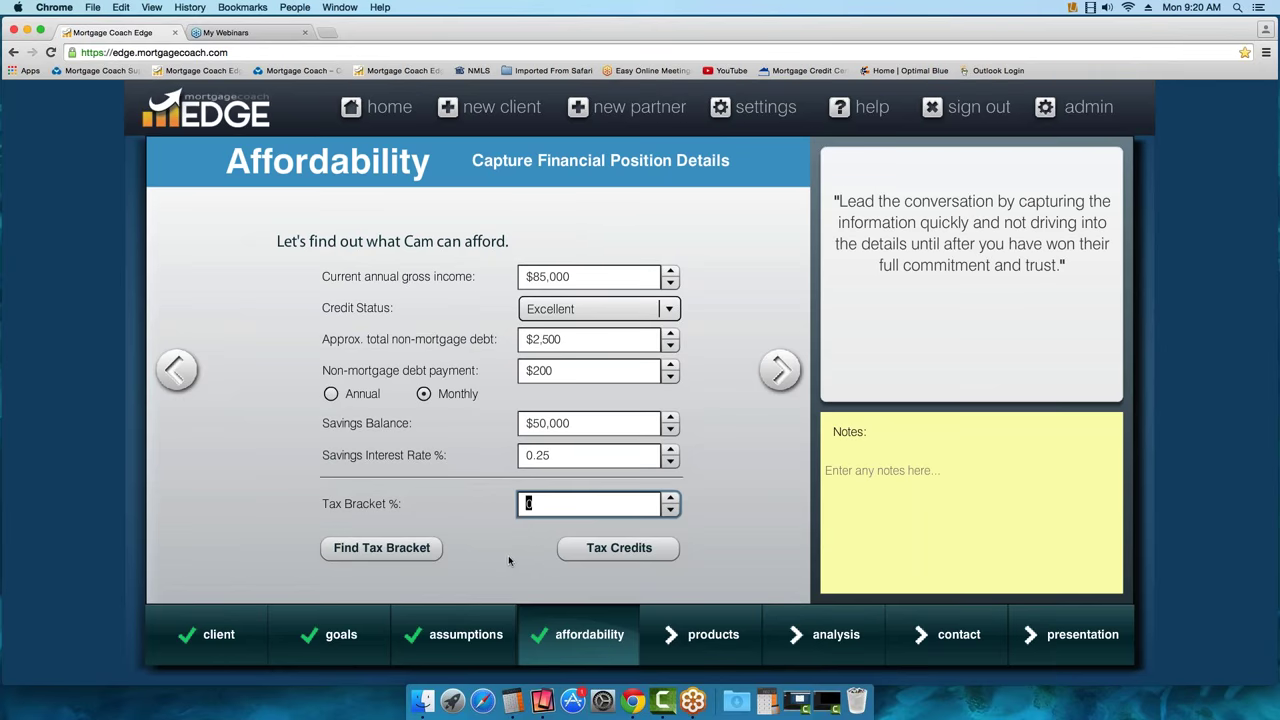
left_click(391, 557)
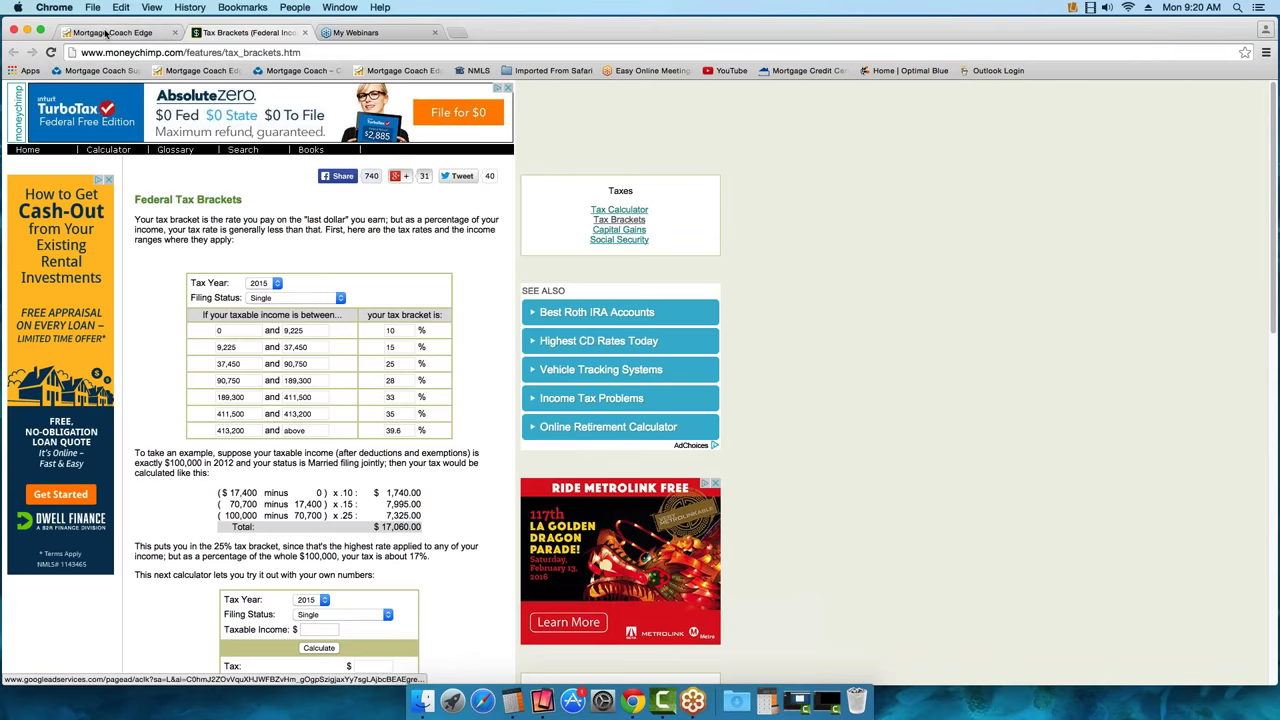
left_click(160, 33)
left_click(590, 504)
double_click(529, 504)
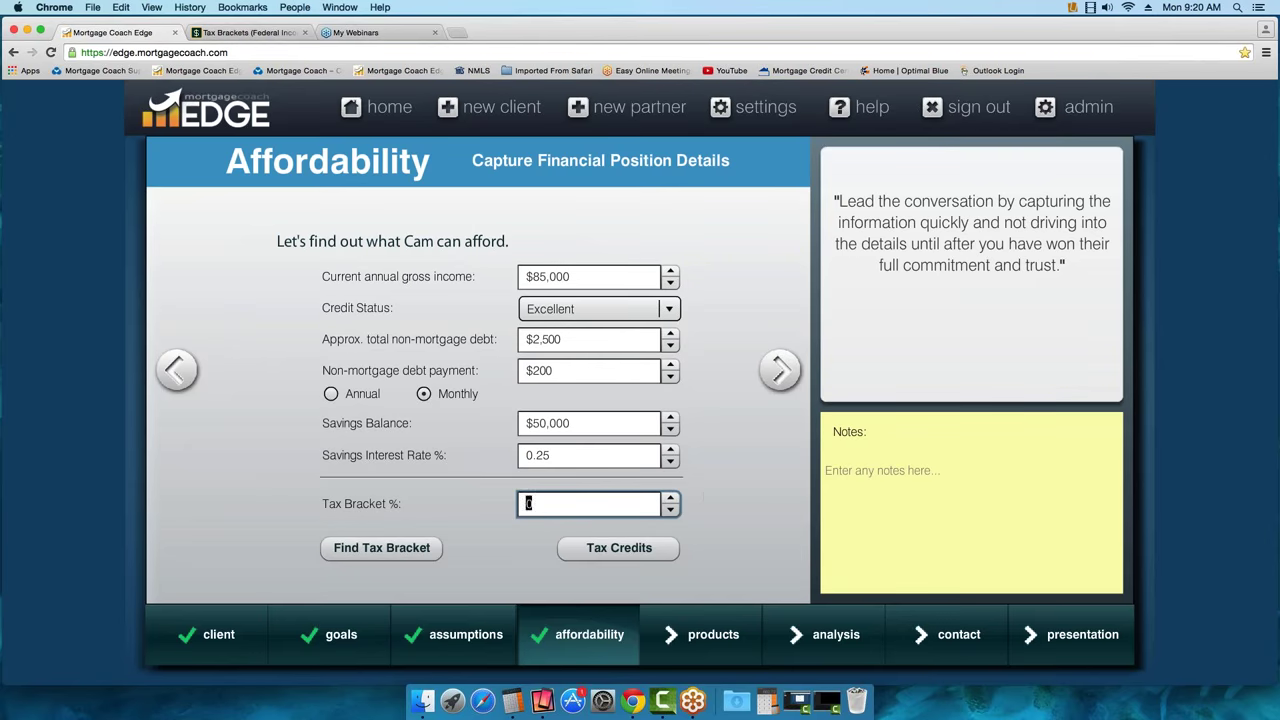
type("25")
Leave the tax credits unchanged and move on to the 'What would Cam like to spend?' page
left_click(636, 556)
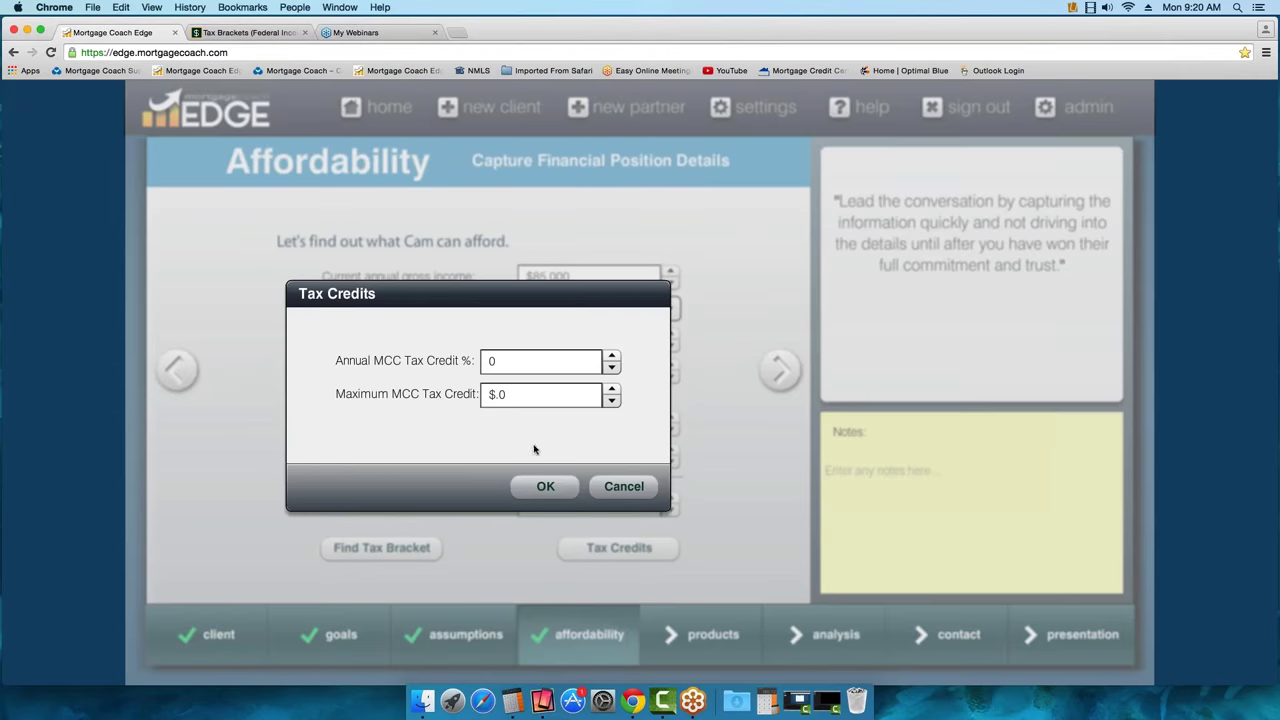
left_click(624, 488)
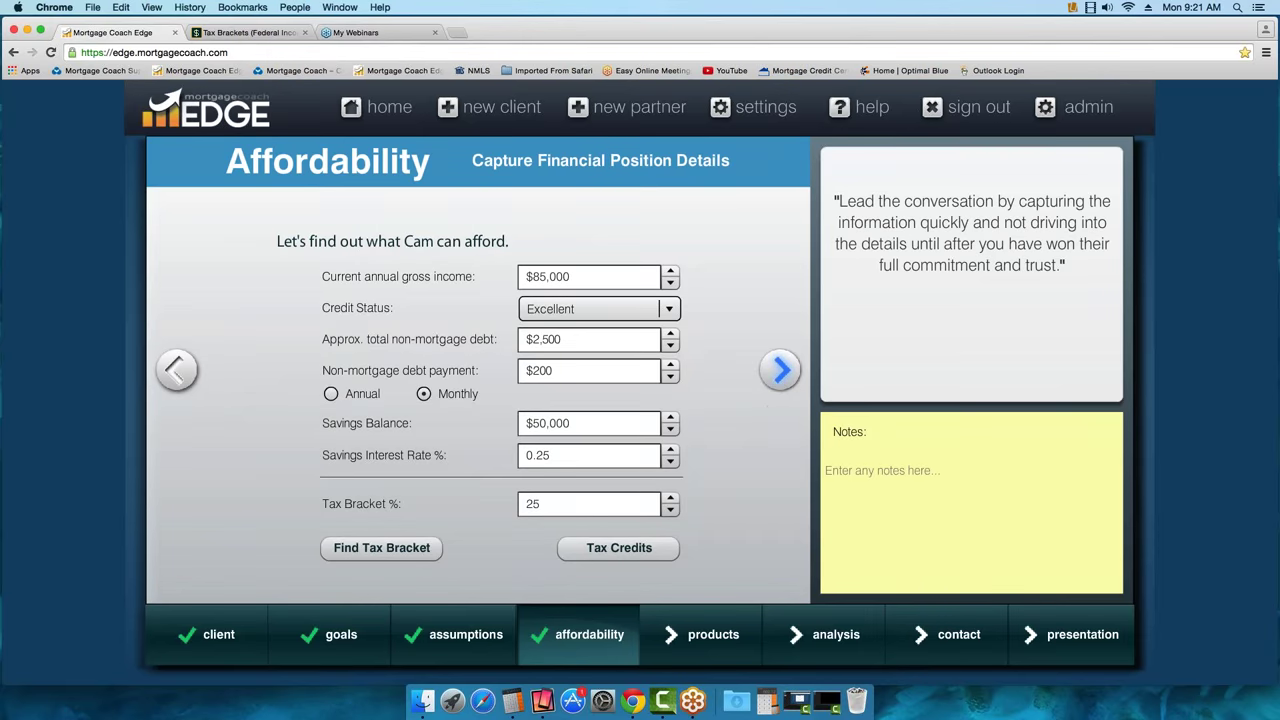
left_click(780, 370)
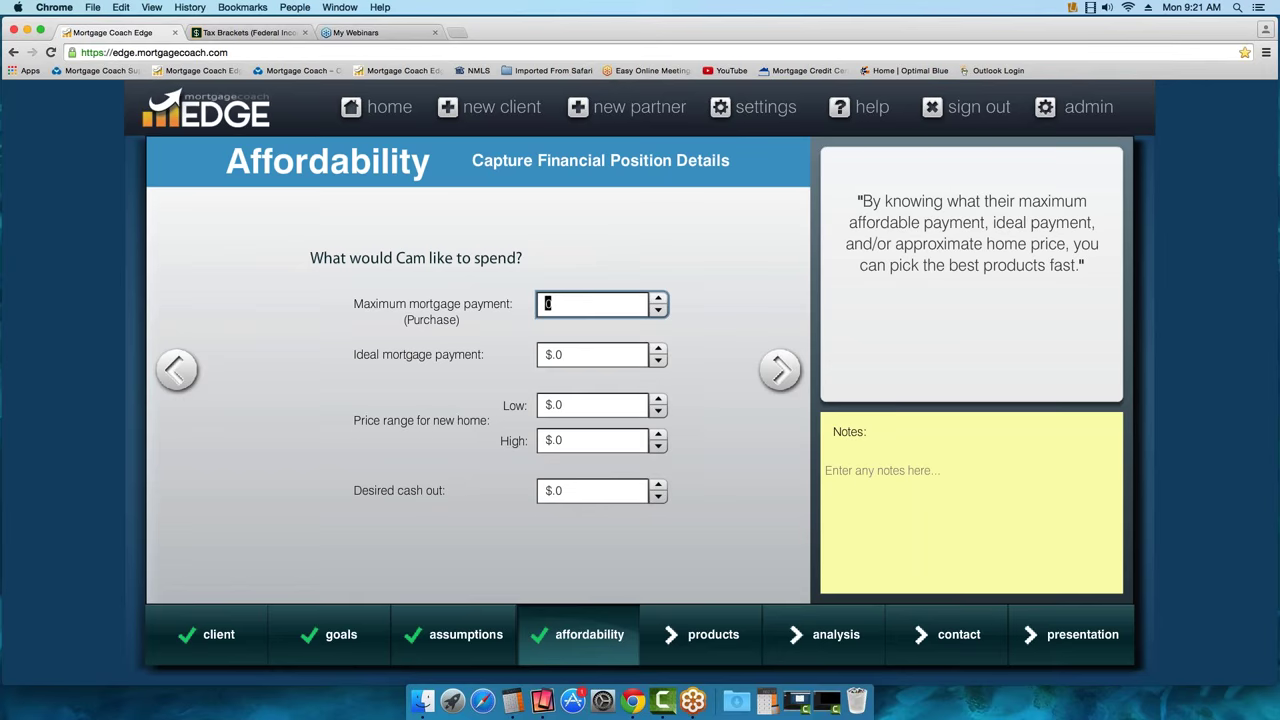
Add the note 'Goals... two kids into soccer' to Cam's Affordability notes
left_click(852, 476)
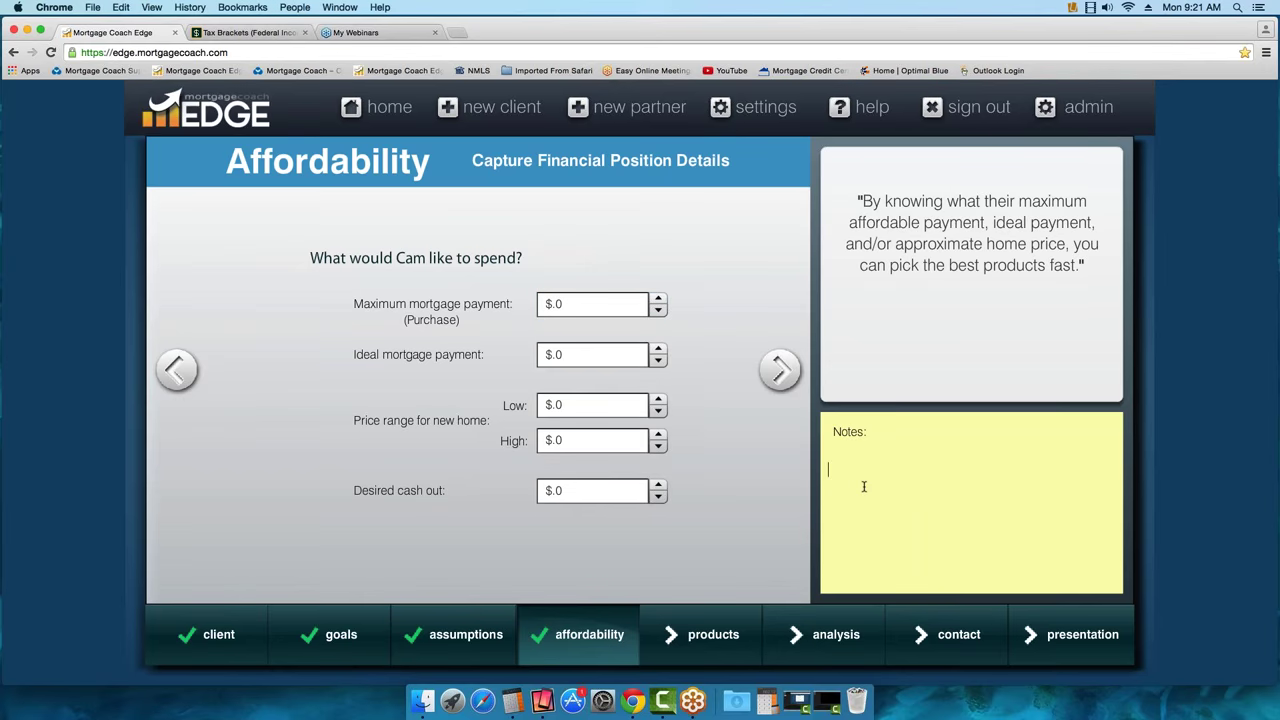
type("Goals... two kids into soccer")
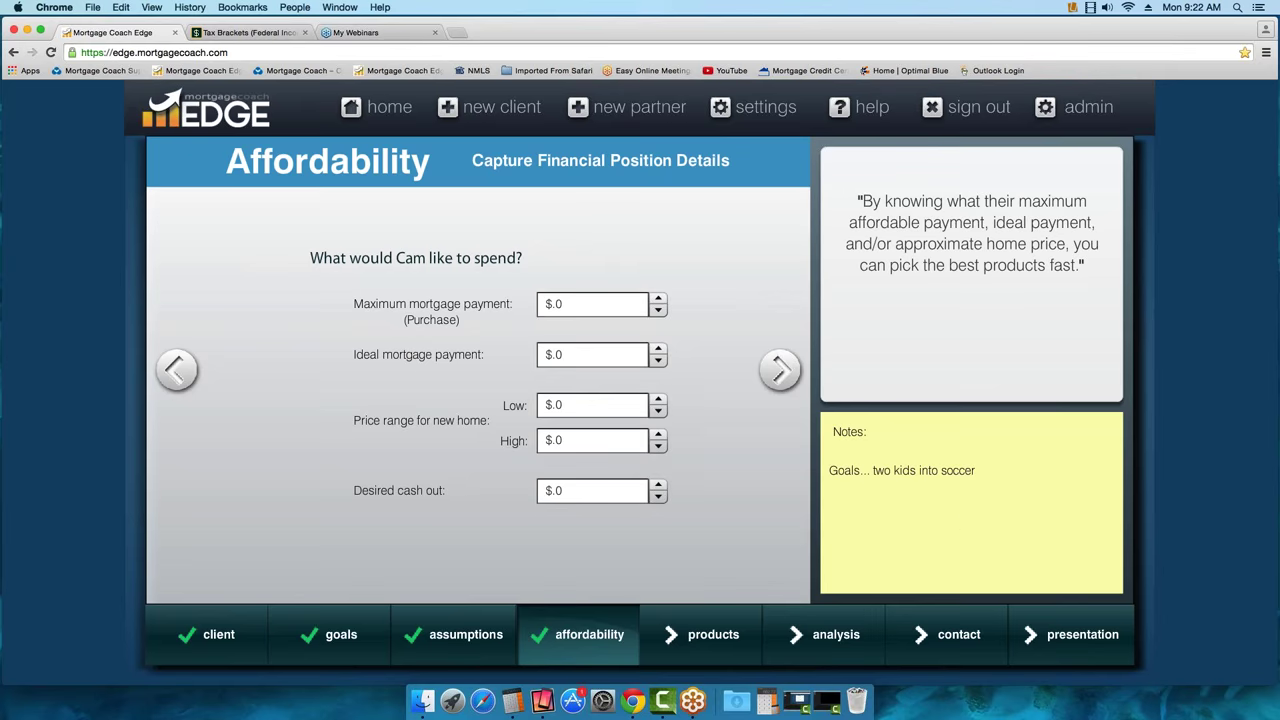
left_click(553, 302)
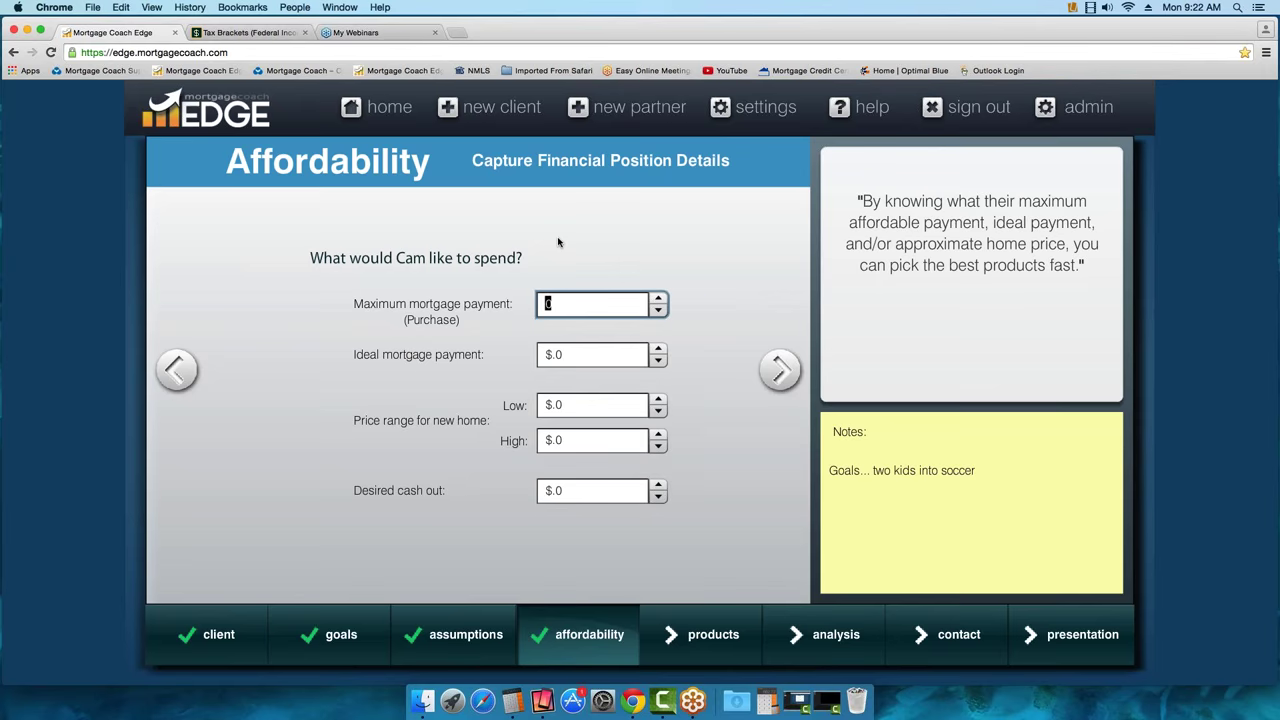
Set a $3,000 maximum payment, $2,500 ideal payment and a $300,000–$350,000 price range
type("3000")
left_click(579, 353)
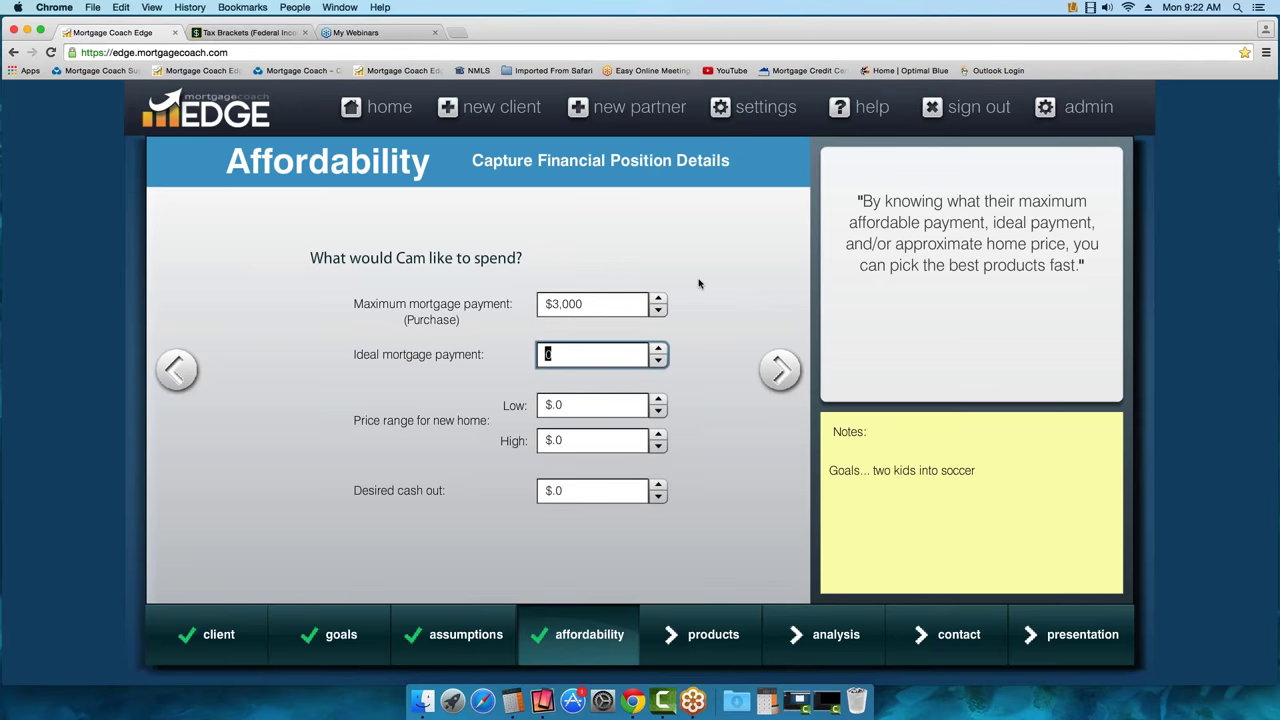
type("2500")
left_click(600, 406)
type("300000")
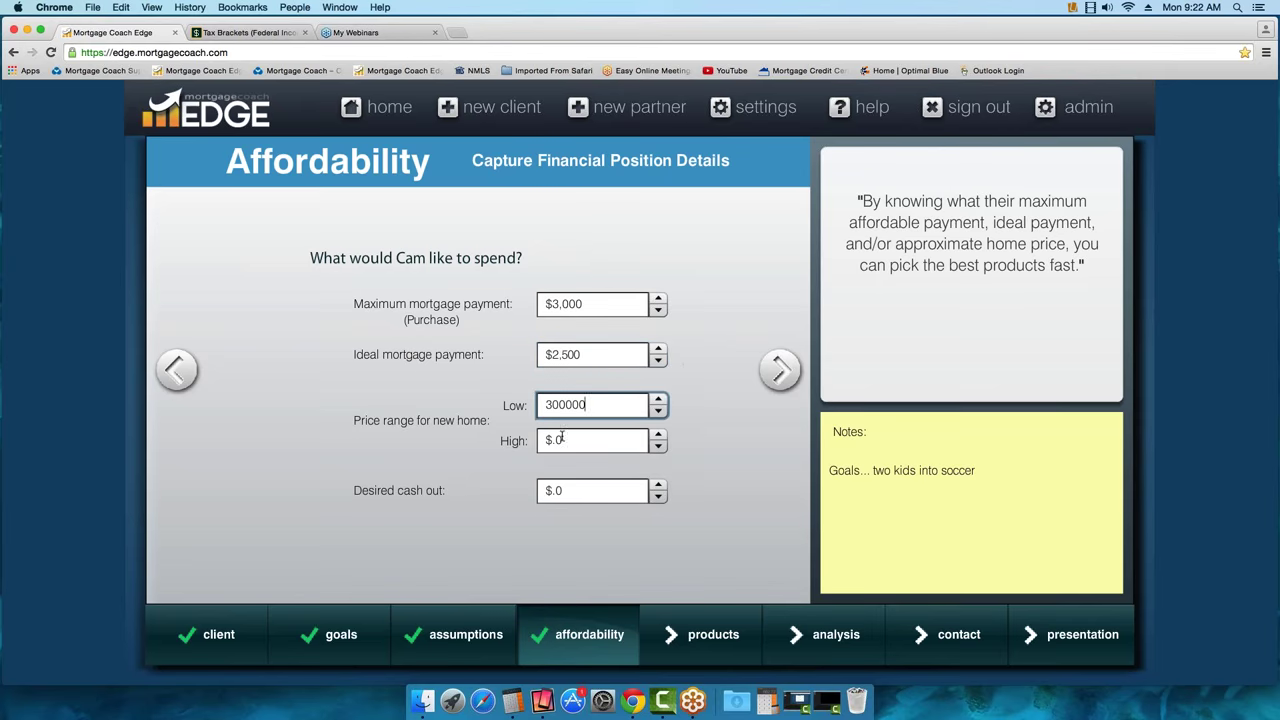
left_click(563, 440)
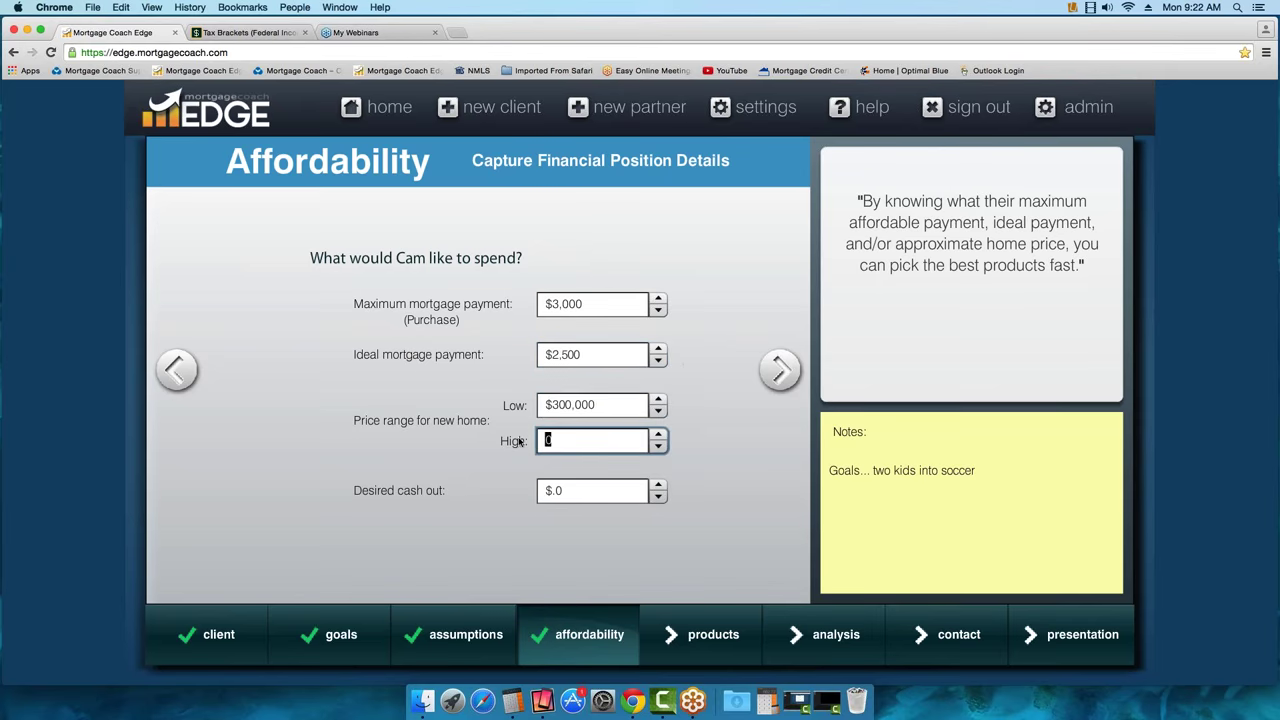
type("350000")
Rename Product 1 to '$300K PP 5% DP' and switch its down payment to percentage entry
left_click(779, 381)
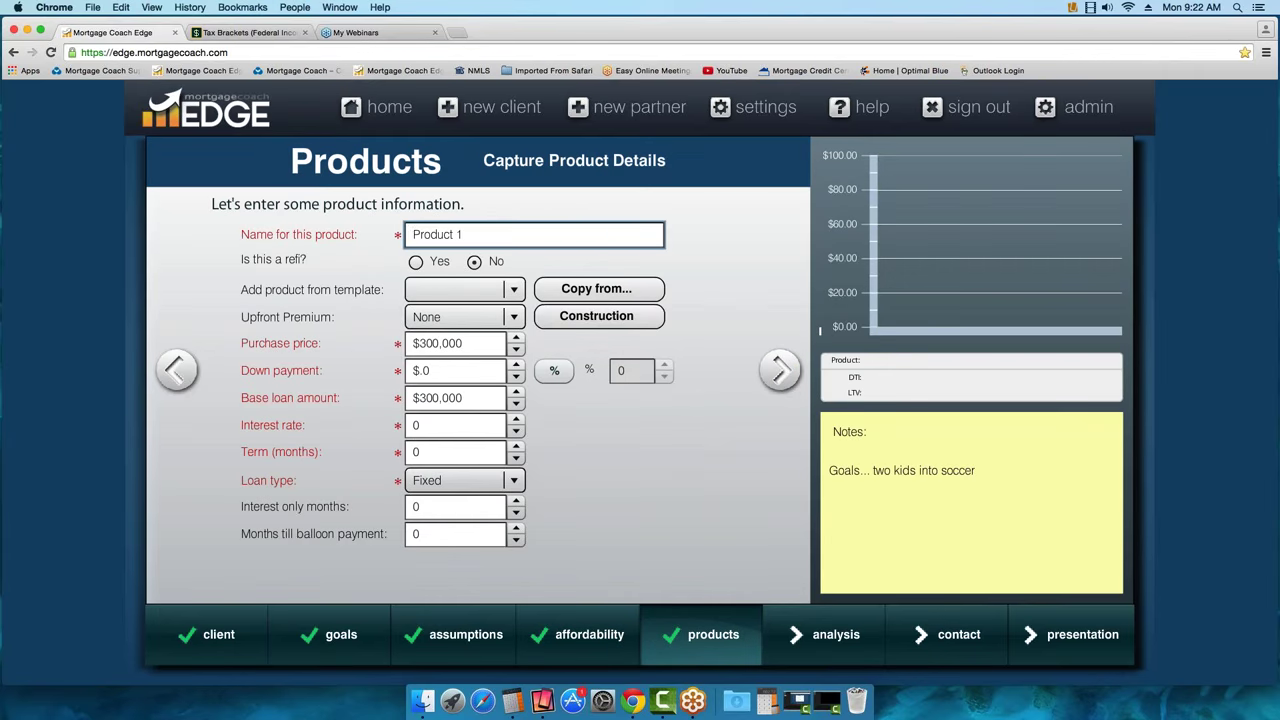
left_click_drag(462, 234, 367, 233)
key("BackSpace")
mouse_move(465, 237)
type("$300K PP")
type("5% Dp")
key("BackSpace")
type("P")
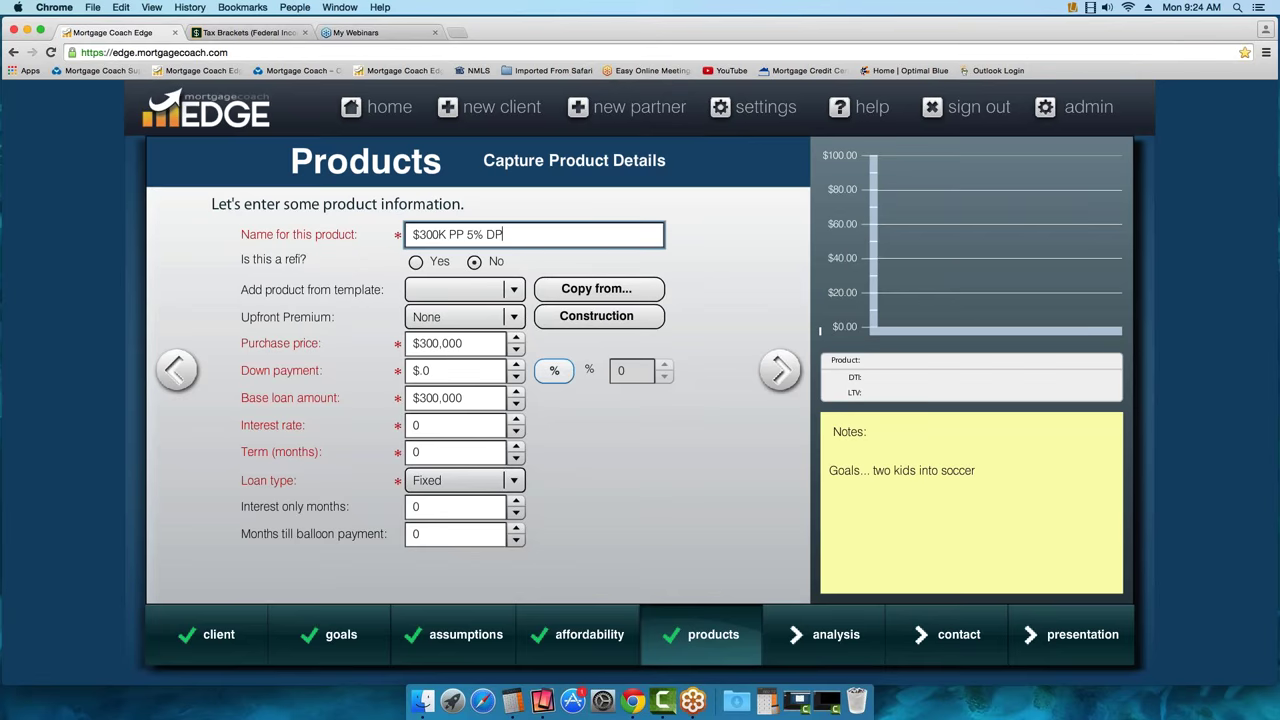
left_click(554, 370)
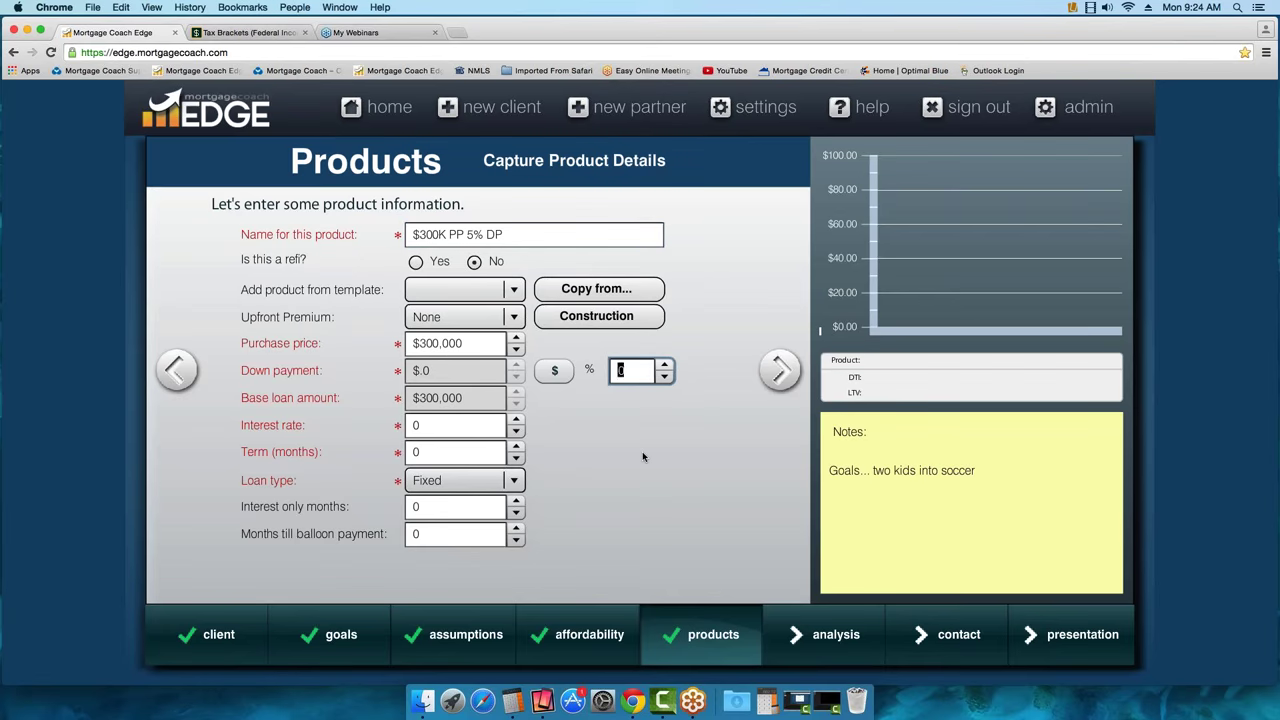
Give the product a 5% down payment, 4.0% interest rate and 360-month term
type("5")
key("Tab")
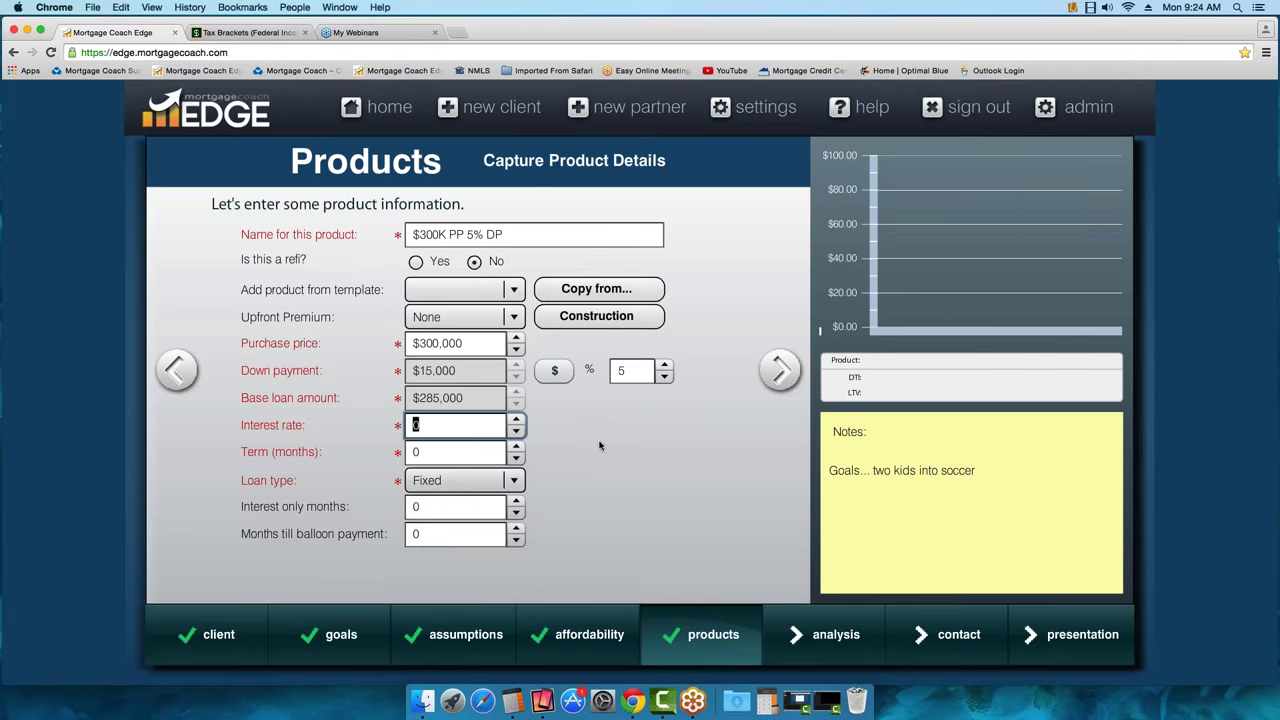
type("4.0")
key("Tab")
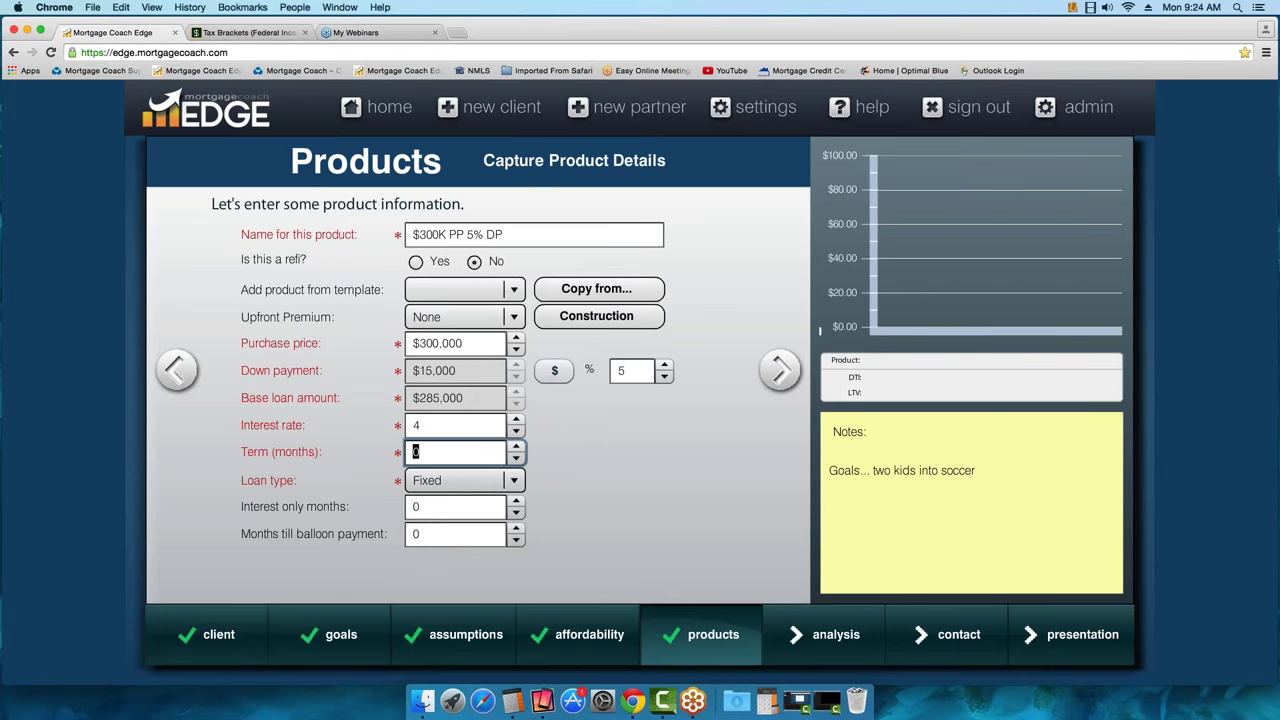
type("360")
key("Tab")
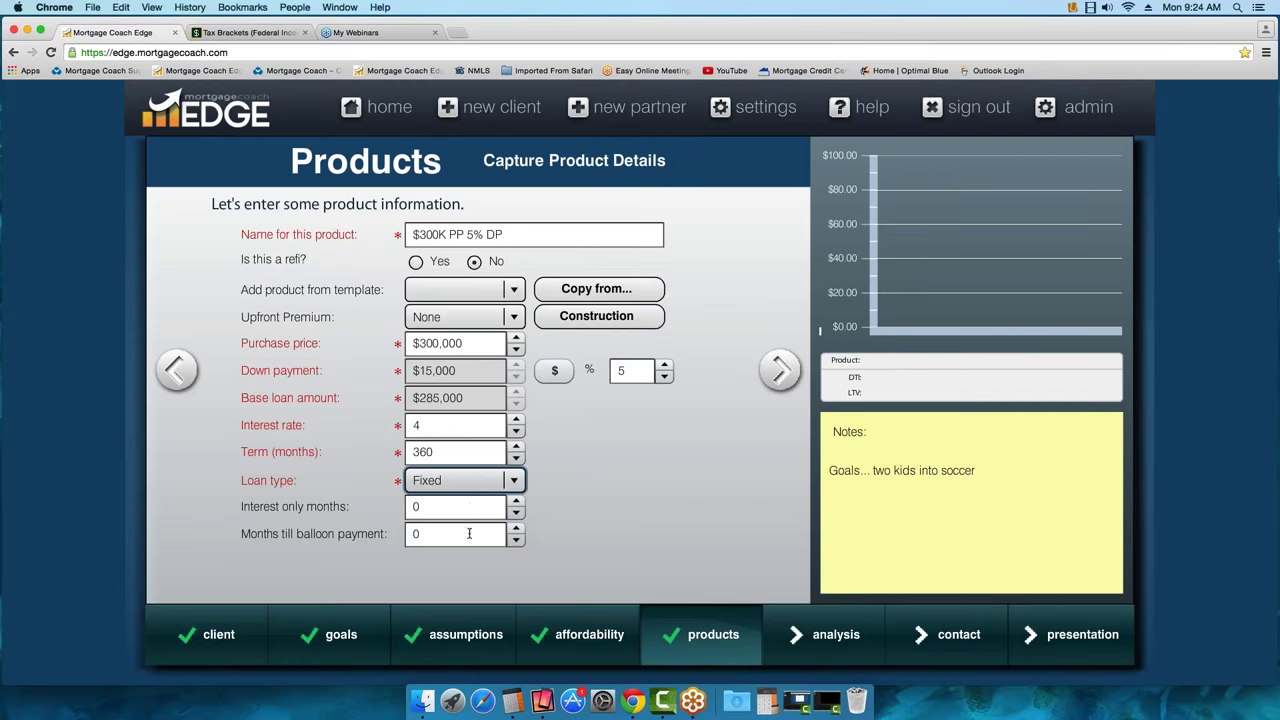
left_click(781, 371)
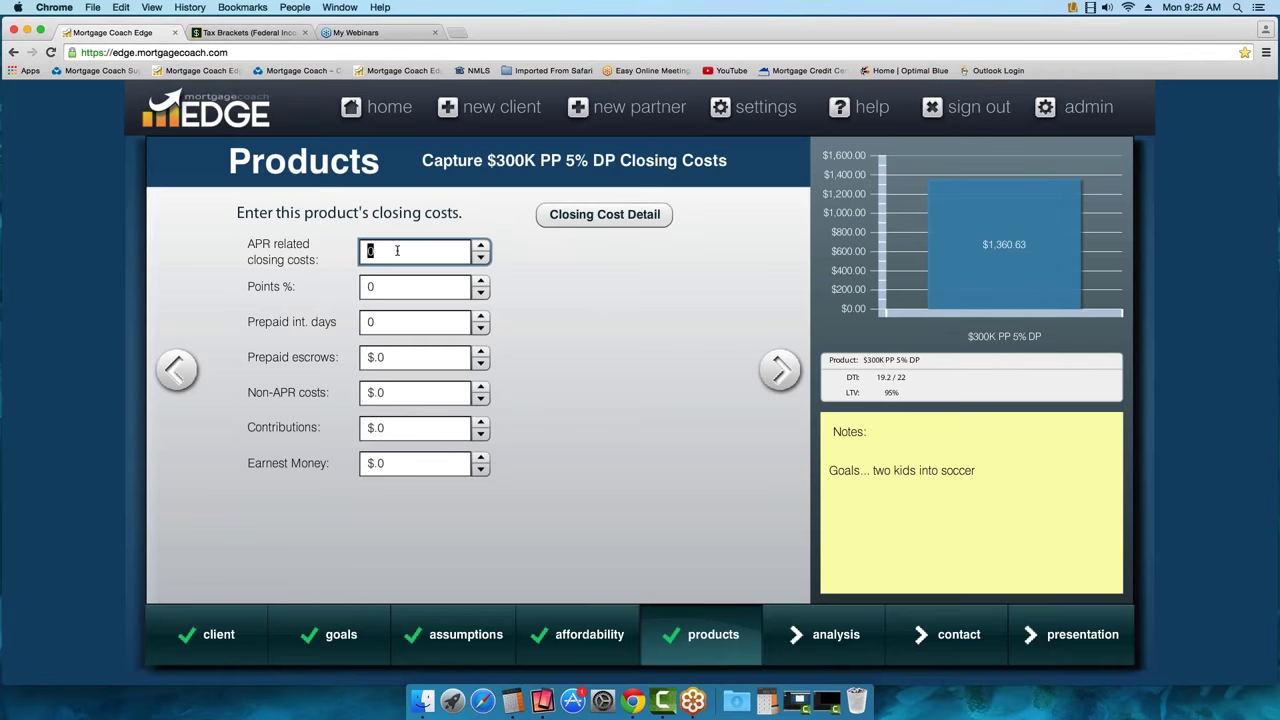
Bring up the Closing Cost Detail breakdown for the $300K PP 5% DP product
left_click(599, 222)
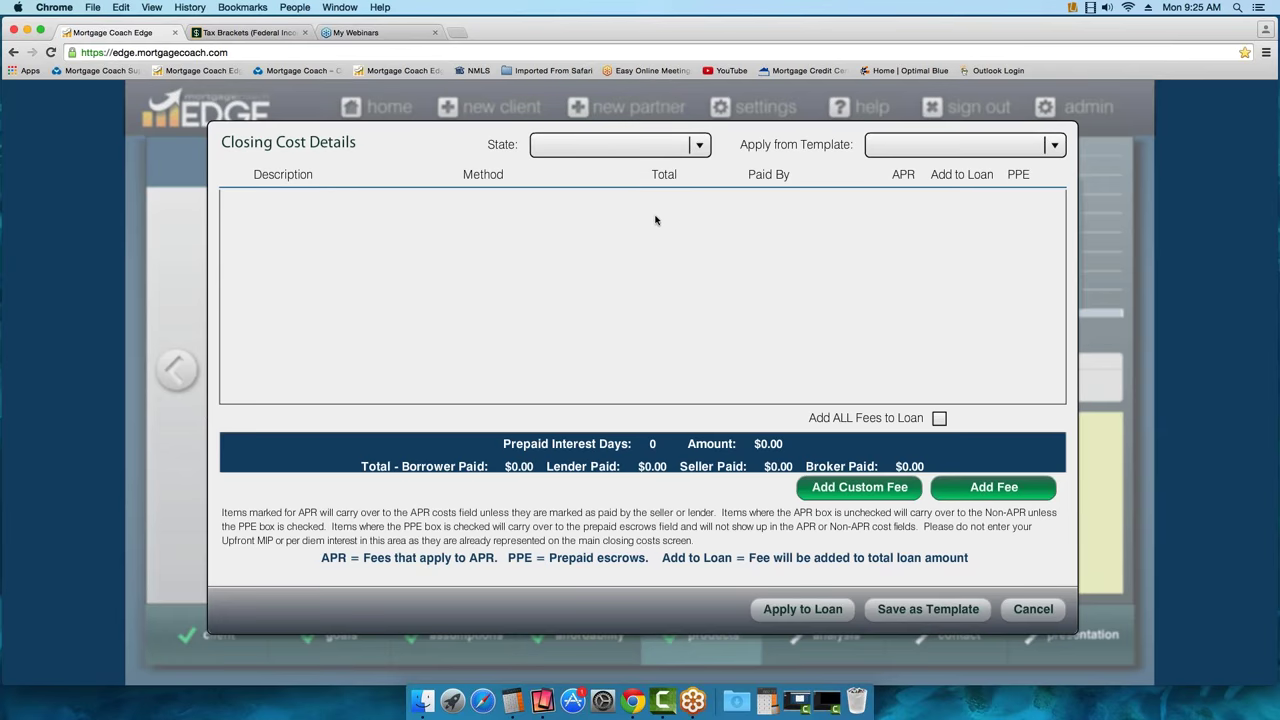
Fill the closing cost details from the CONV PURCHASE FEES template, totalling $3,732.00 borrower-paid
left_click(1055, 146)
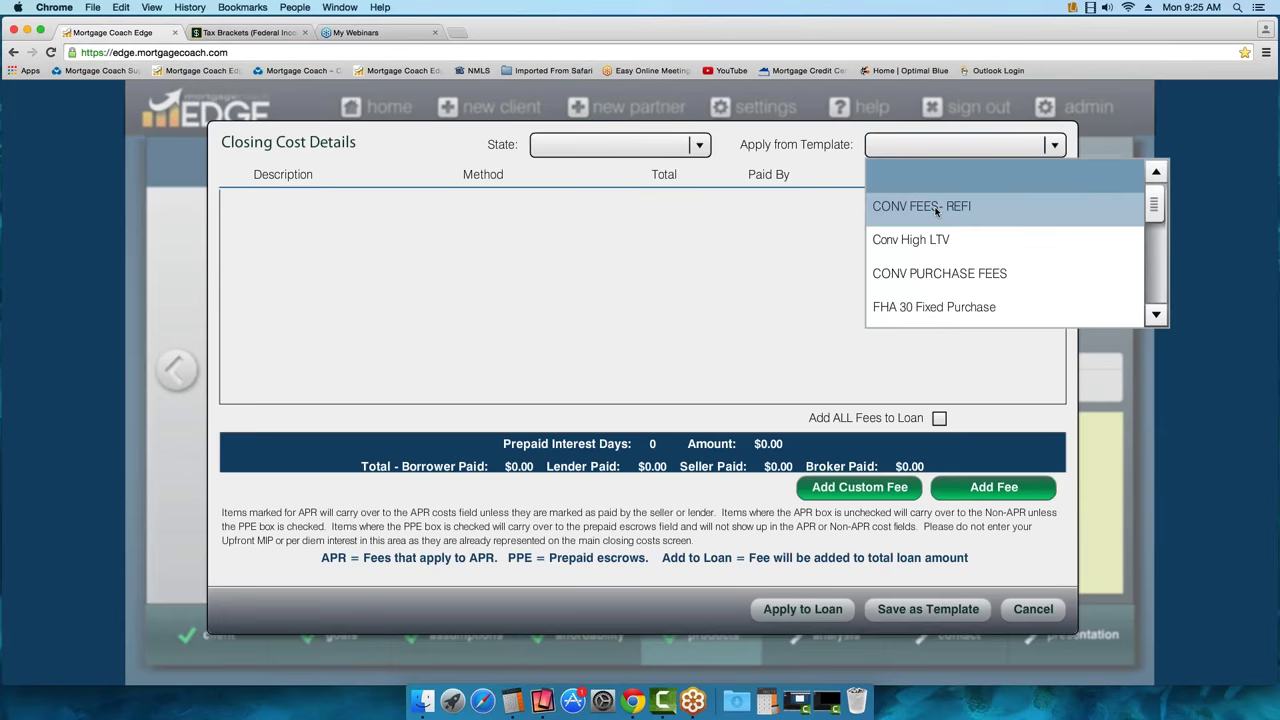
left_click(922, 278)
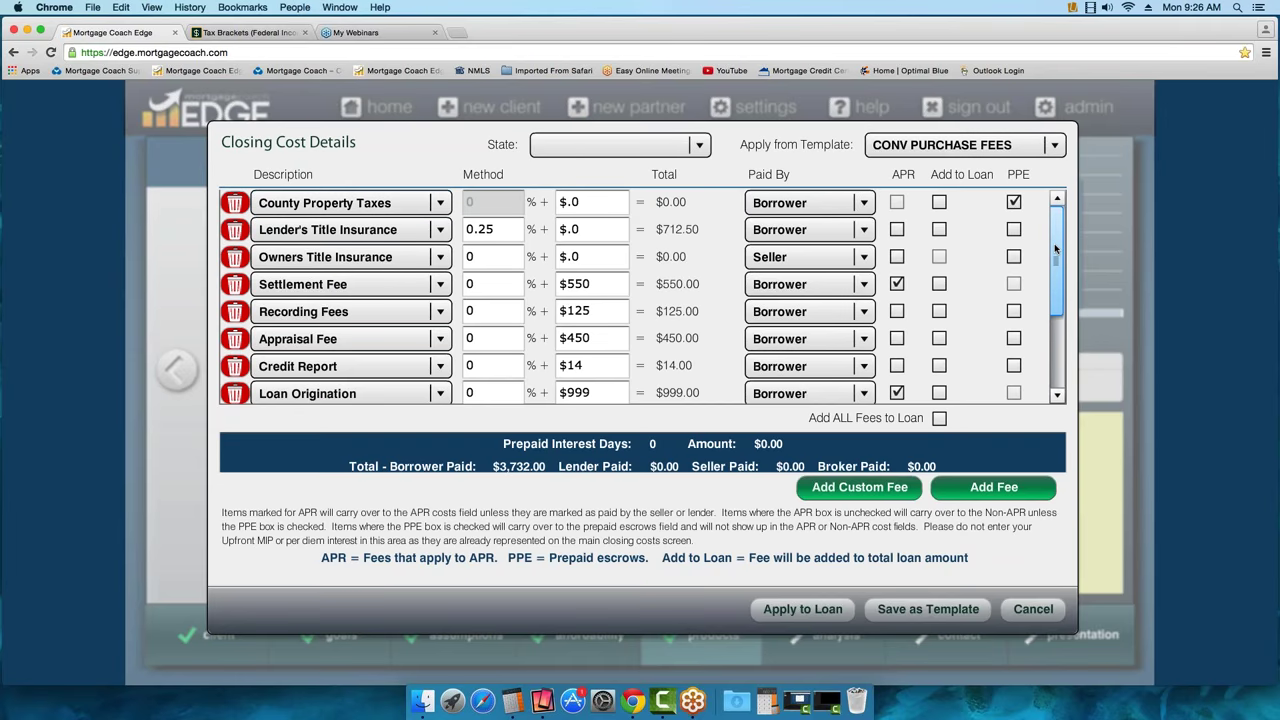
left_click_drag(1055, 248, 1059, 321)
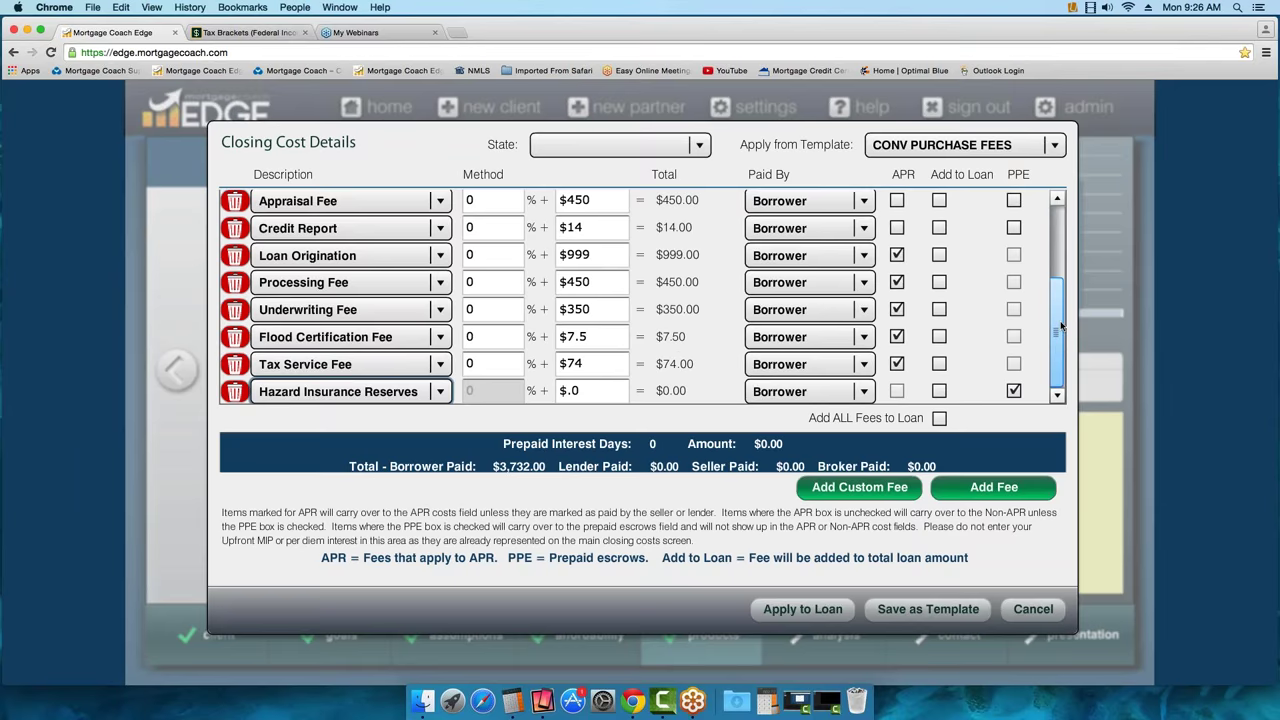
Keep County Property Taxes Borrower-paid, then cancel the template fees and reopen an empty breakdown
scroll(1058, 349, "up", 5)
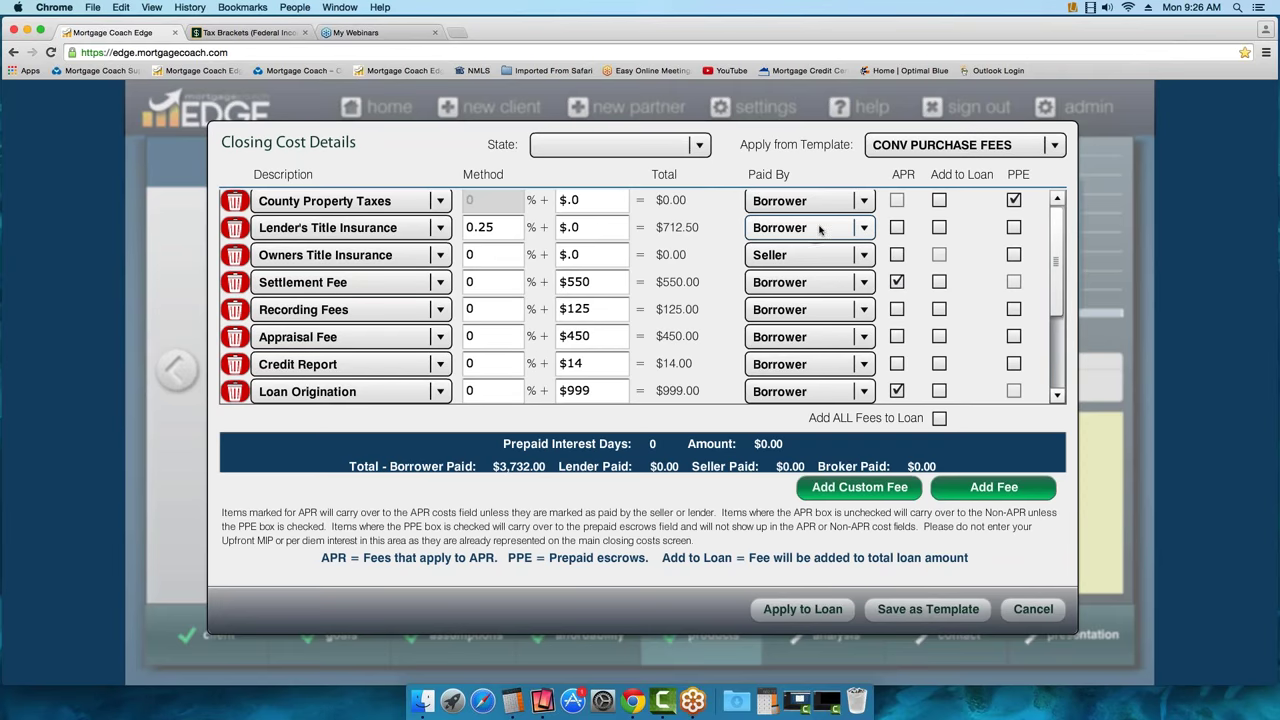
left_click(864, 201)
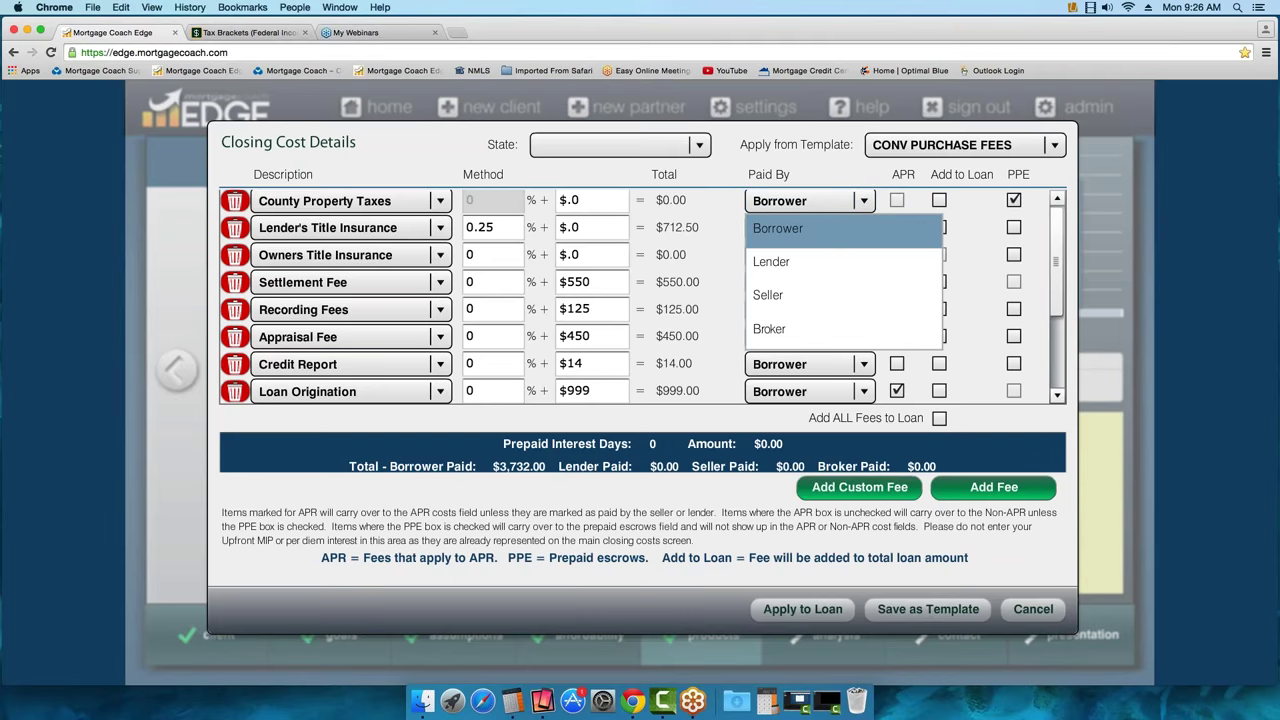
left_click(829, 179)
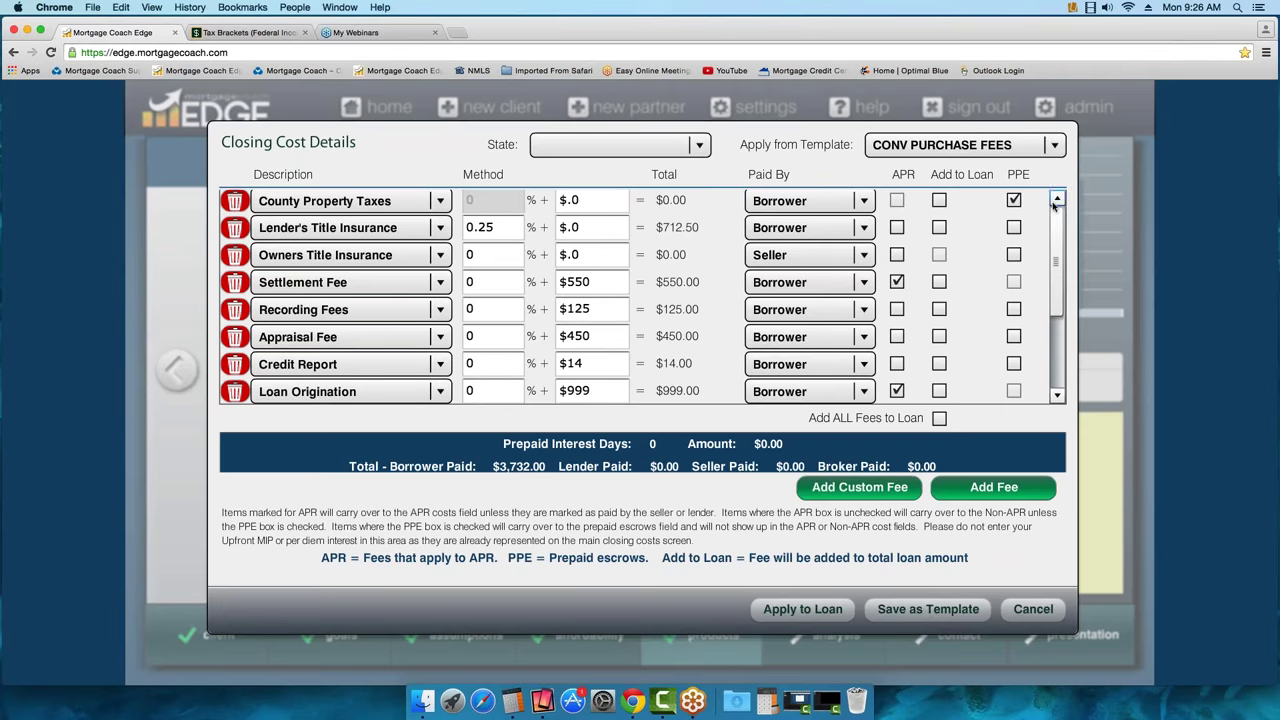
left_click(1033, 609)
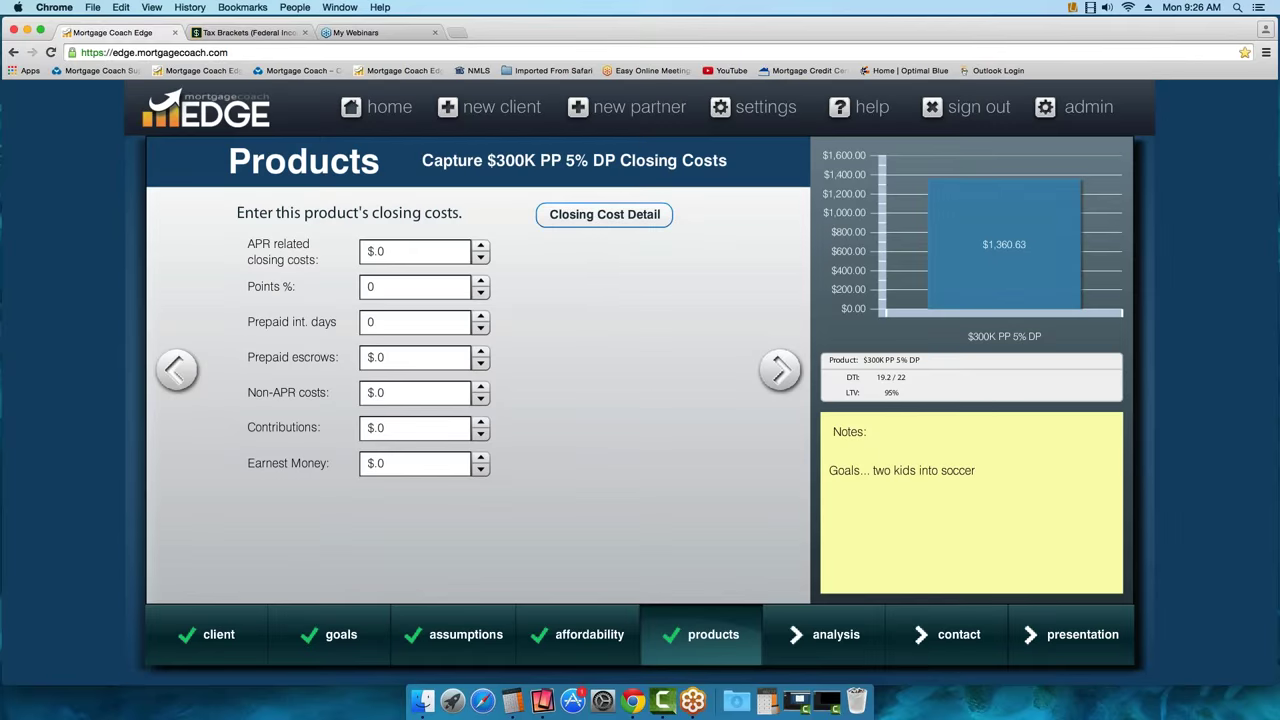
left_click(604, 214)
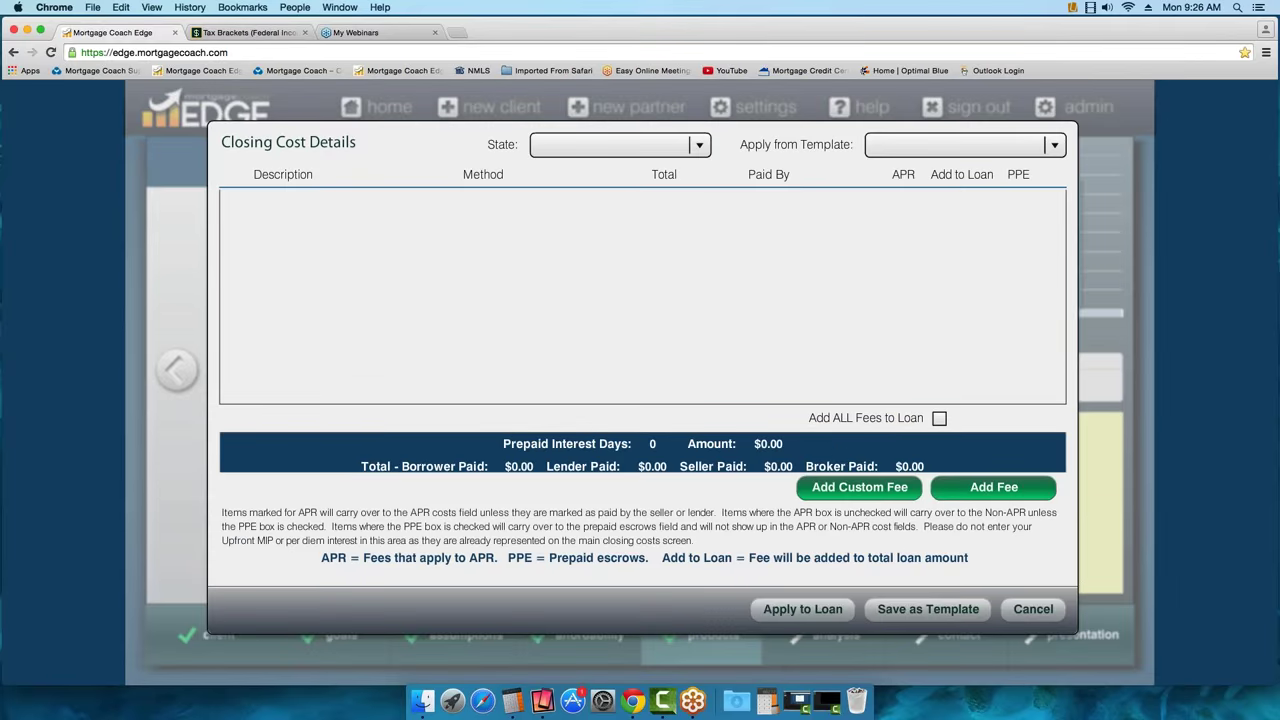
Add extra fee rows and set the first row's description to Underwriting Fee
left_click(990, 487)
left_click(990, 487)
left_click(990, 487)
left_click(990, 487)
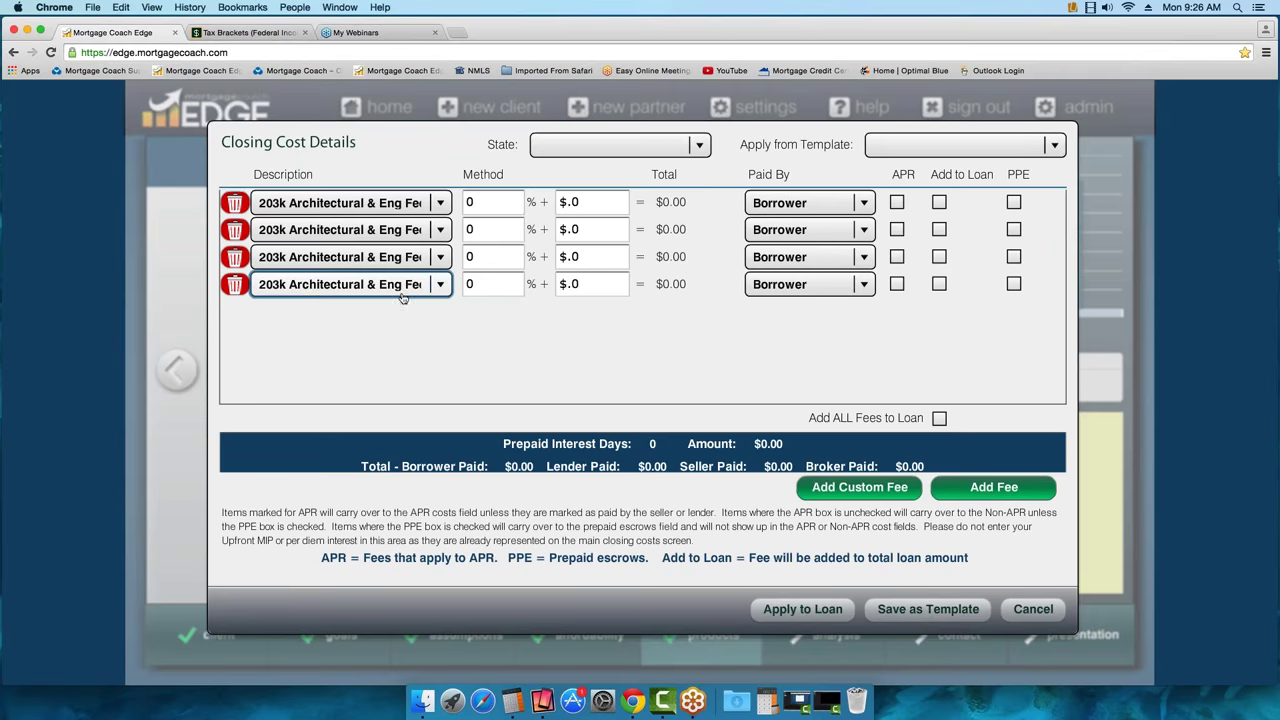
left_click(439, 203)
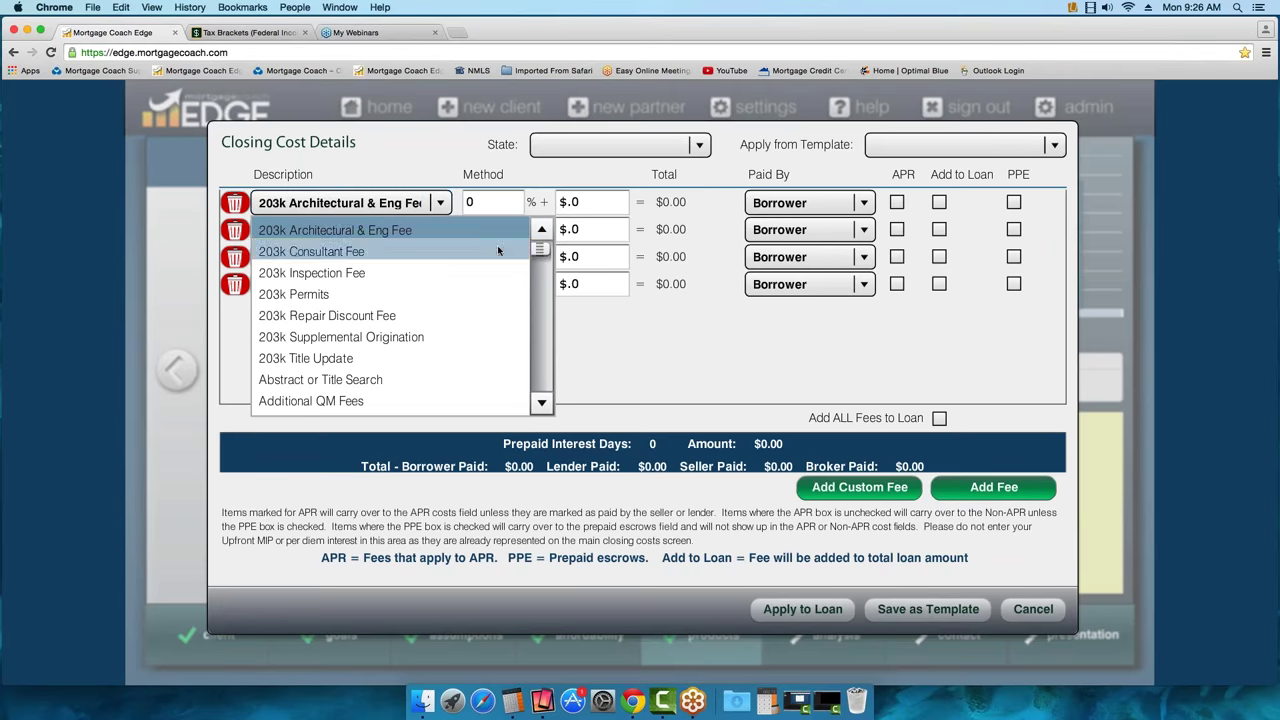
left_click_drag(540, 249, 538, 250)
key("u")
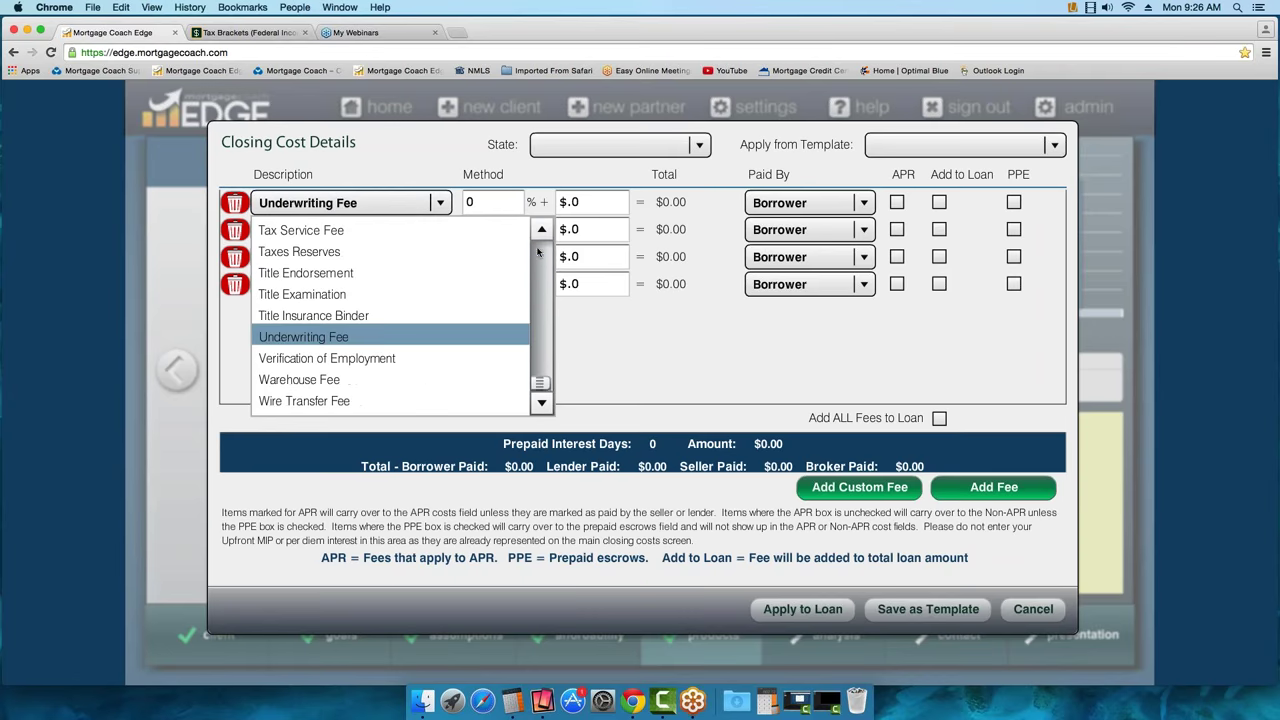
left_click(330, 315)
left_click(442, 203)
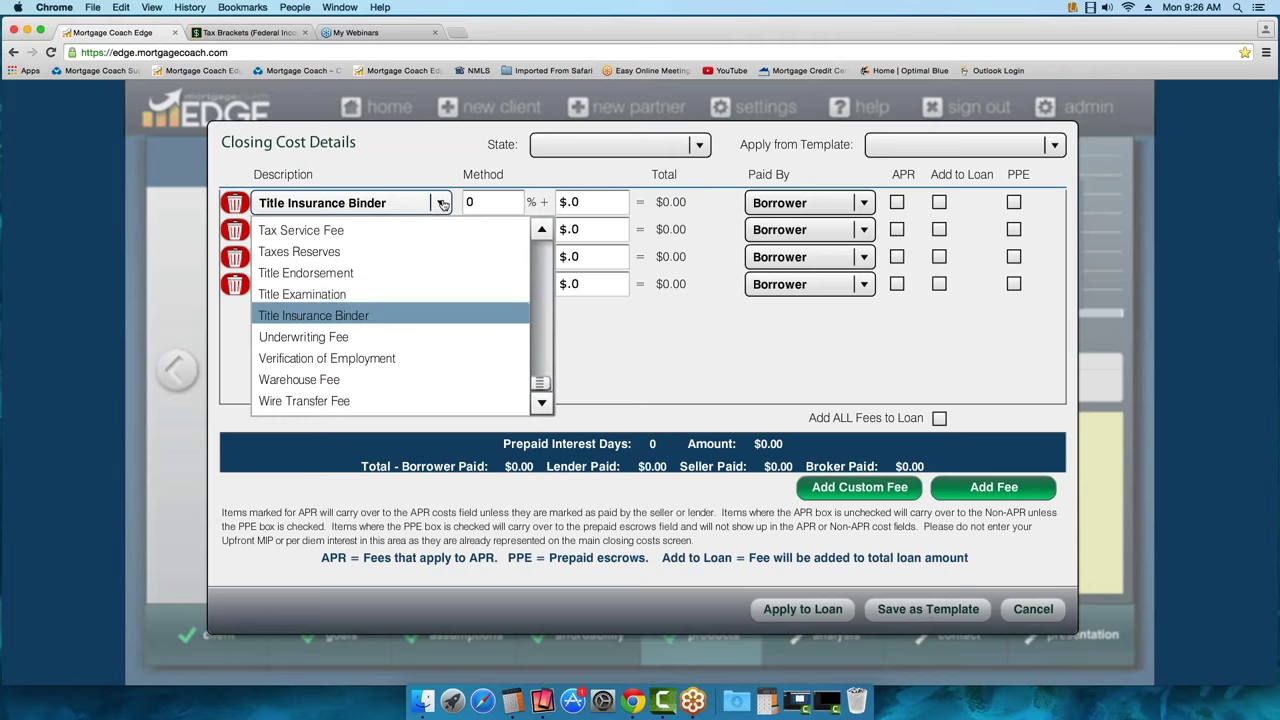
key("u")
key("Return")
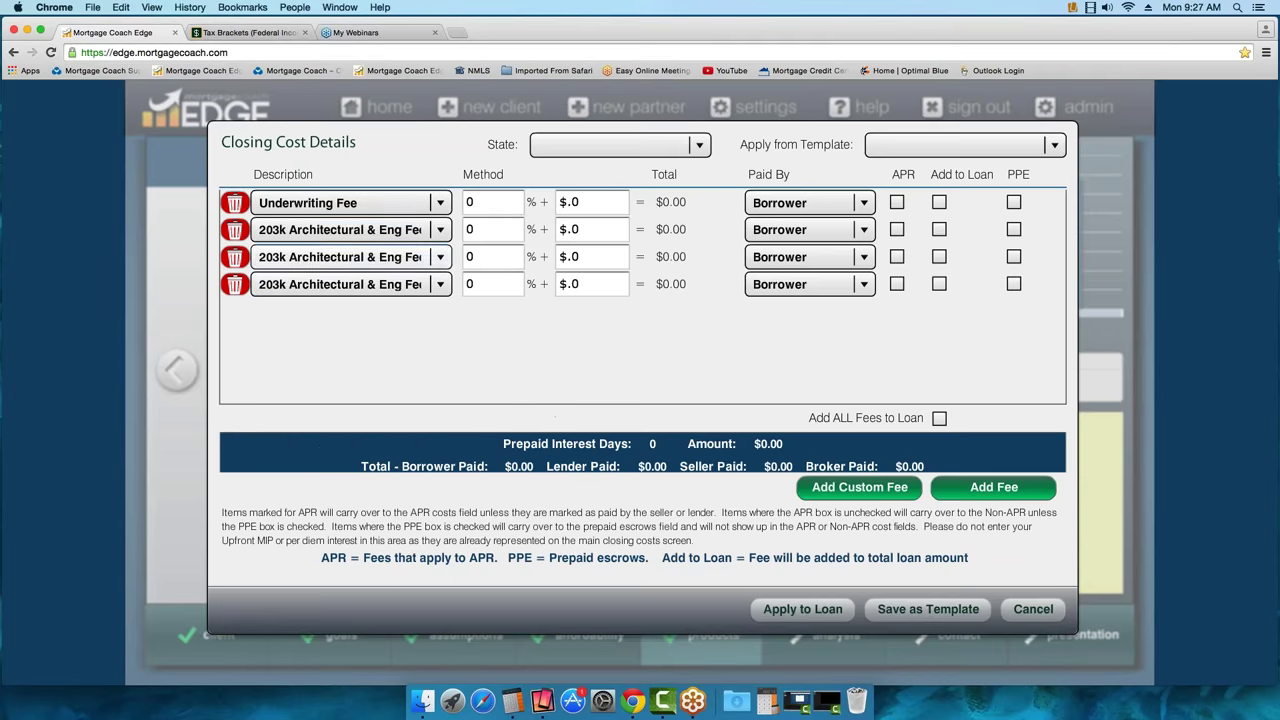
Set the second and third rows to Processing Fee and Credit Report
left_click(441, 230)
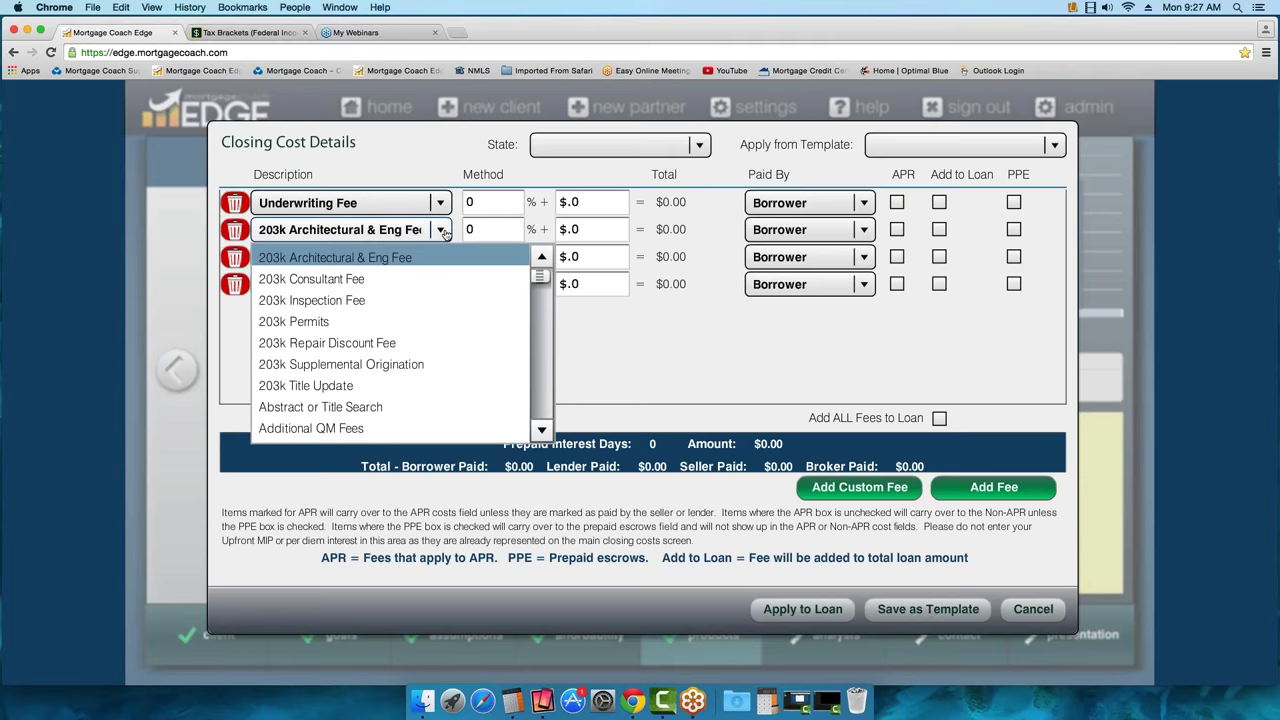
key("p")
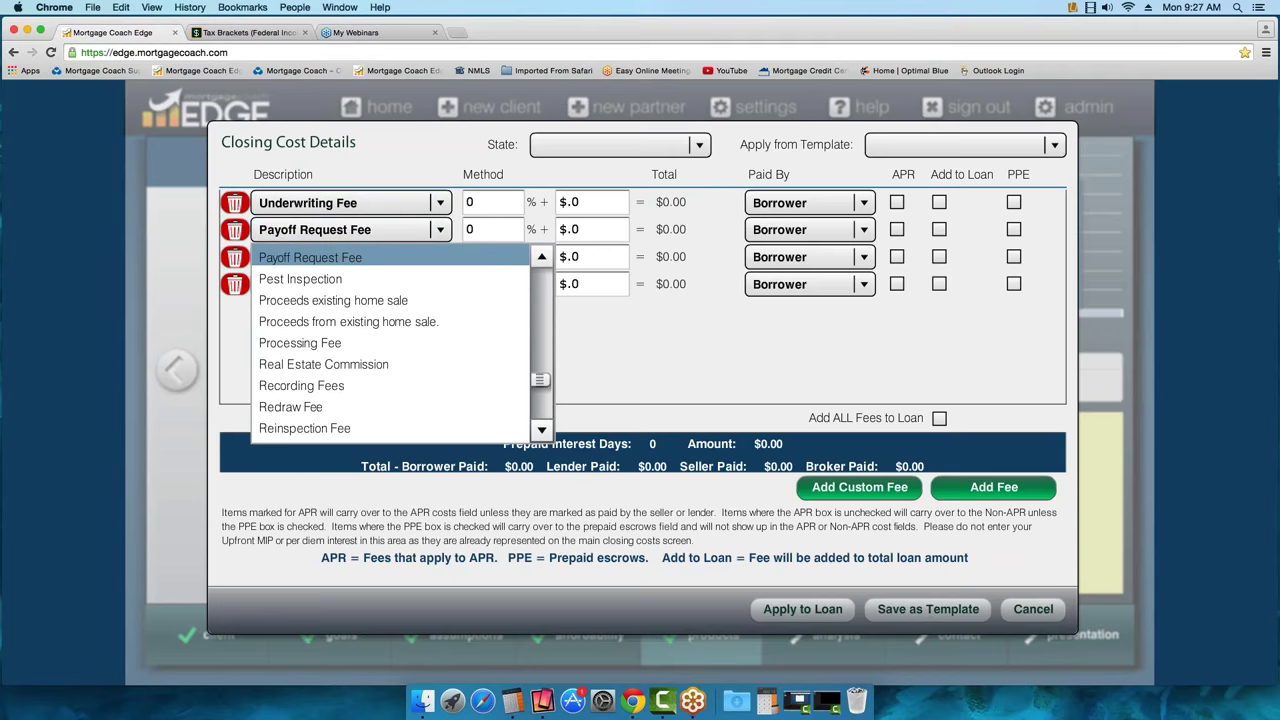
left_click(311, 343)
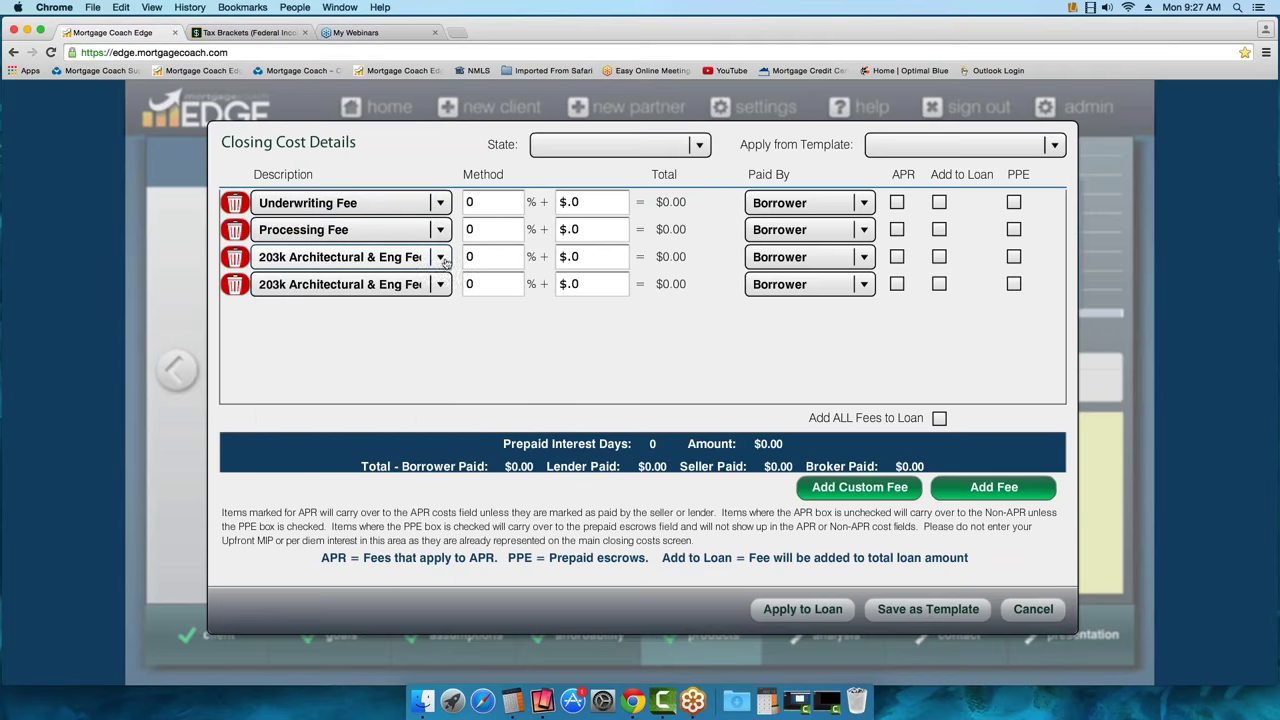
left_click(443, 258)
key("c")
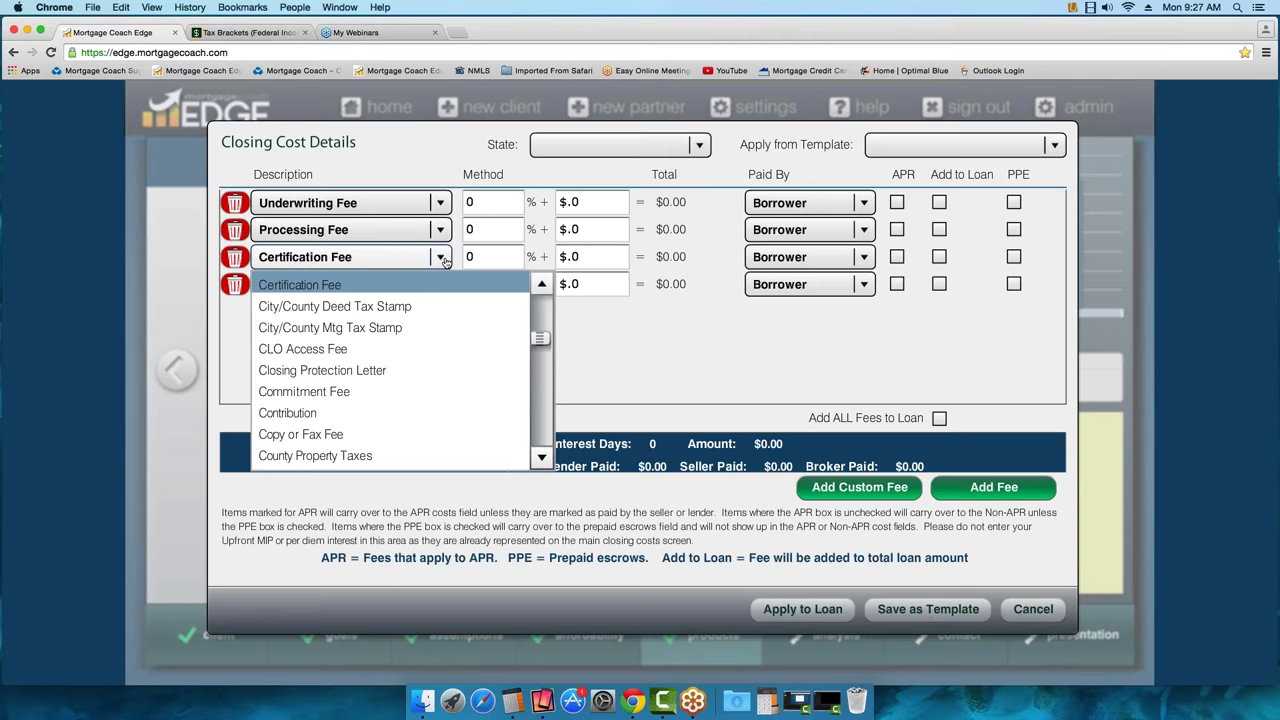
left_click(540, 459)
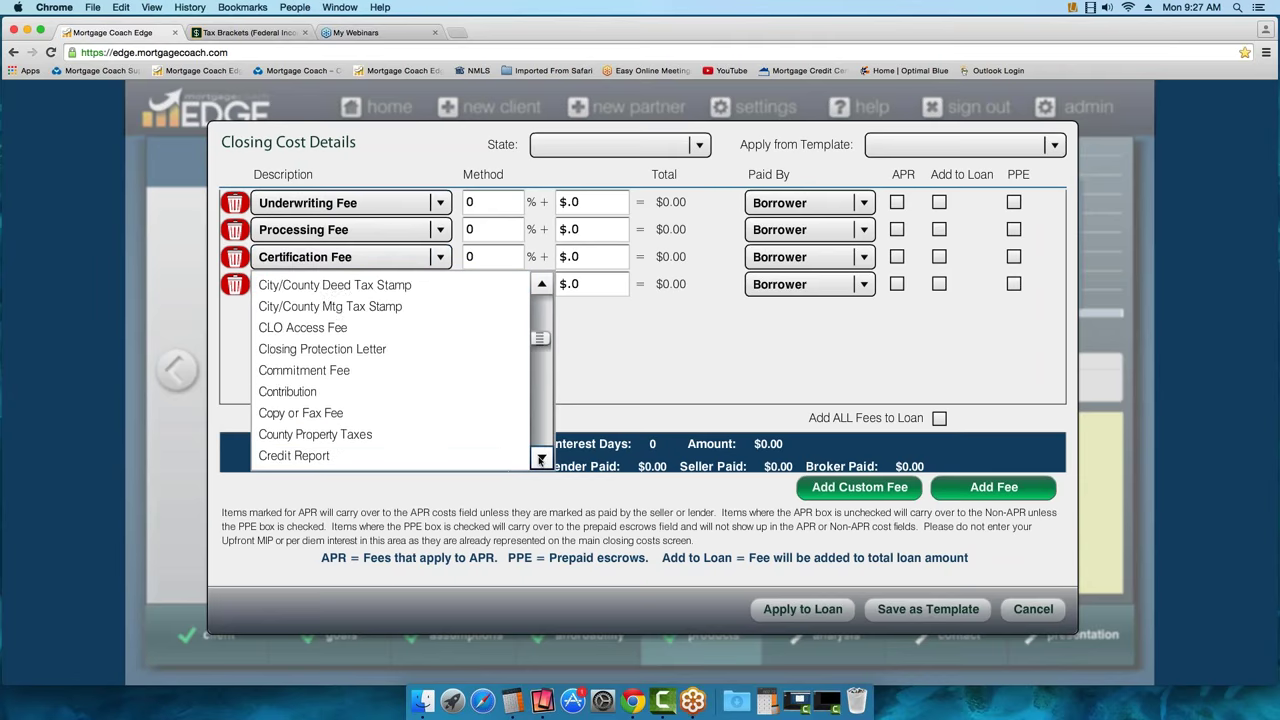
left_click(540, 459)
left_click(389, 431)
Set the fourth fee row's description to Appraisal Fee
left_click(442, 286)
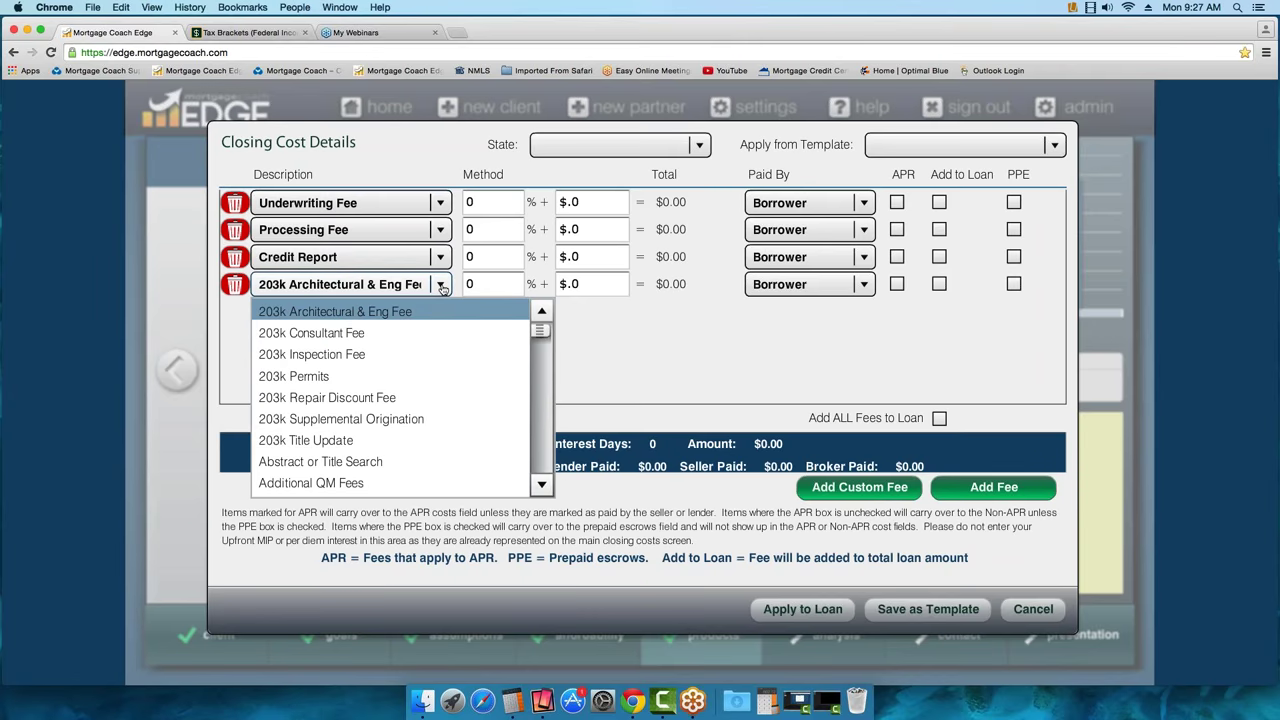
key("a")
left_click(541, 485)
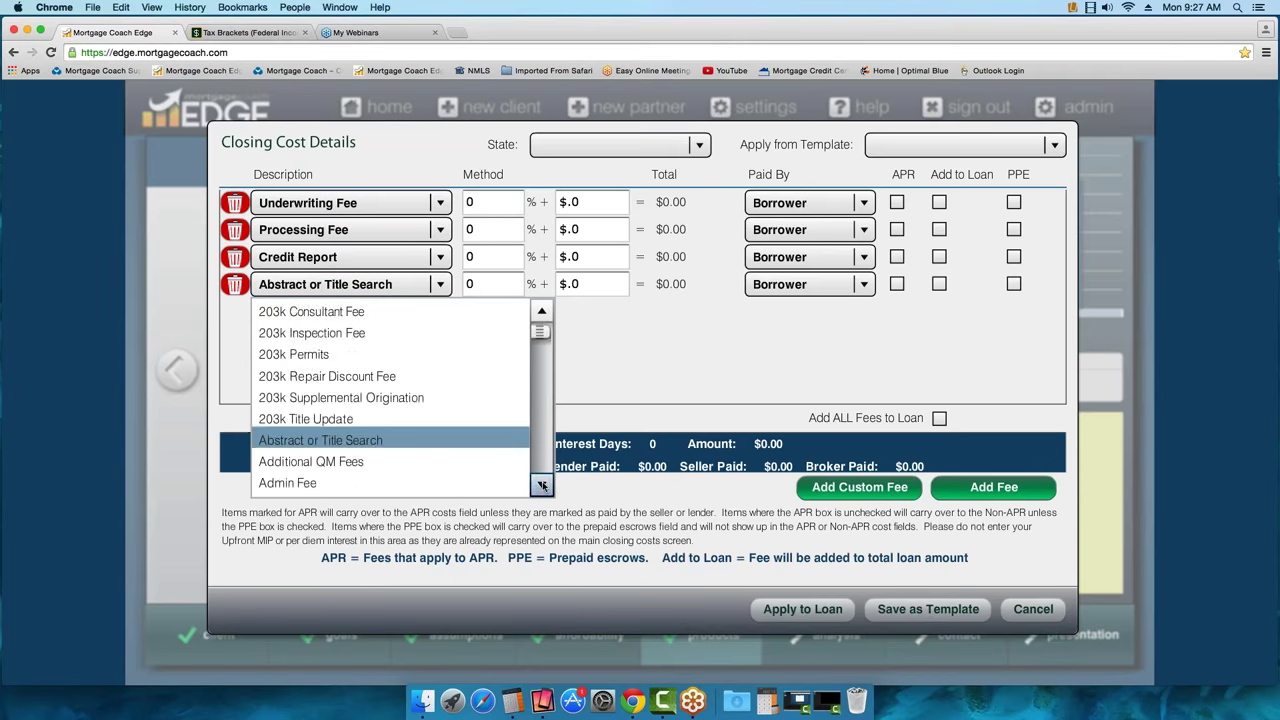
left_click(541, 485)
left_click(541, 485)
left_click(541, 485)
left_click(541, 485)
left_click(541, 485)
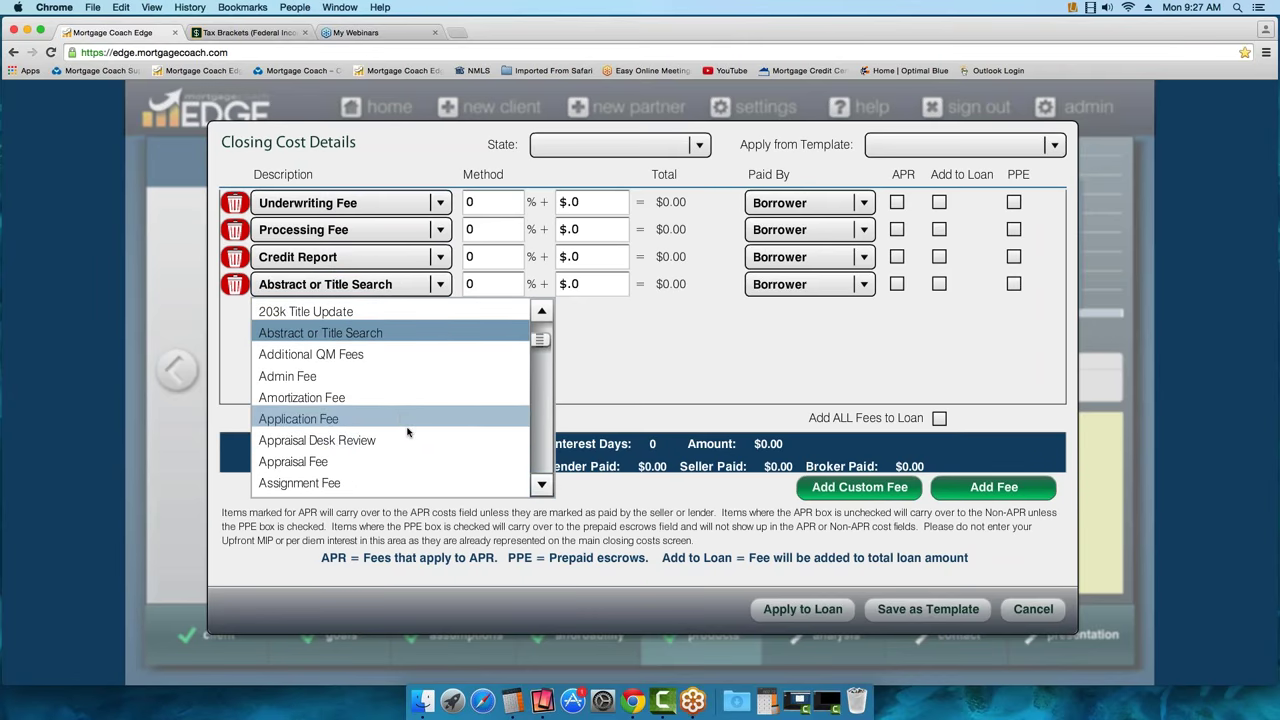
left_click(366, 466)
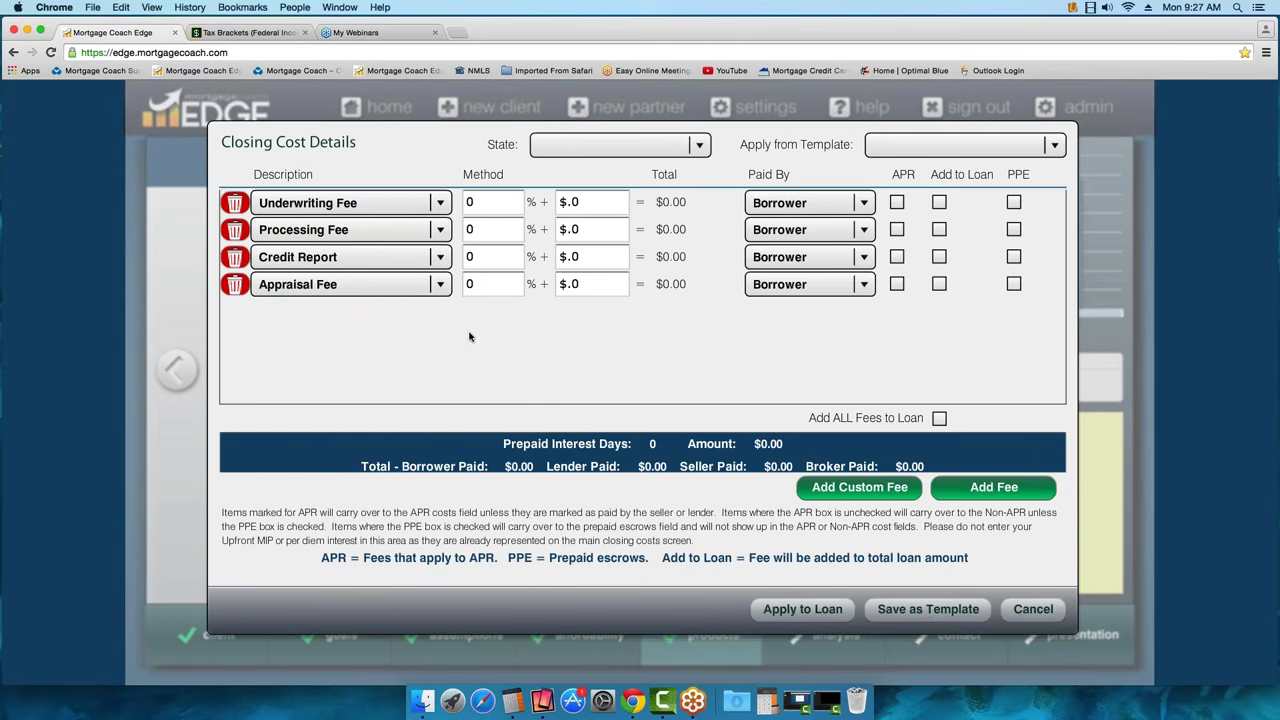
Enter Underwriting $400, Processing $400, Credit Report $40 and Appraisal $425, keeping Borrower as payer
left_click(588, 203)
type("400")
left_click(573, 228)
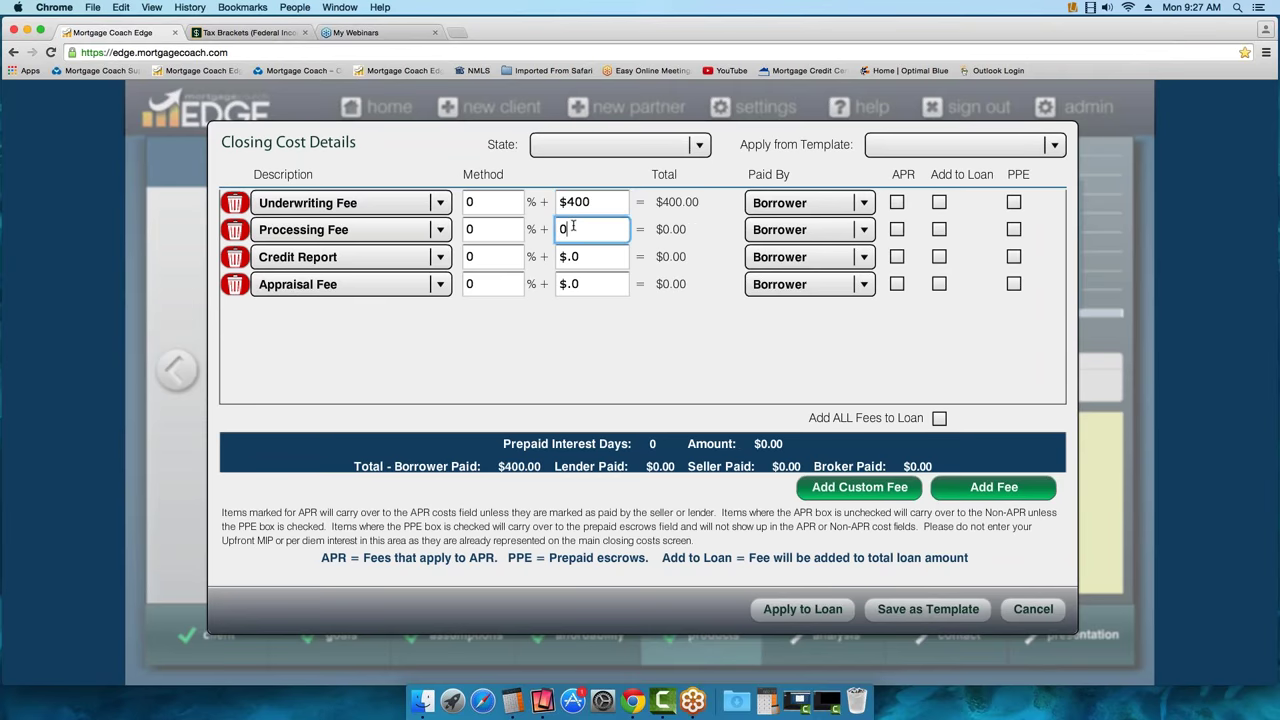
type("400")
left_click(575, 256)
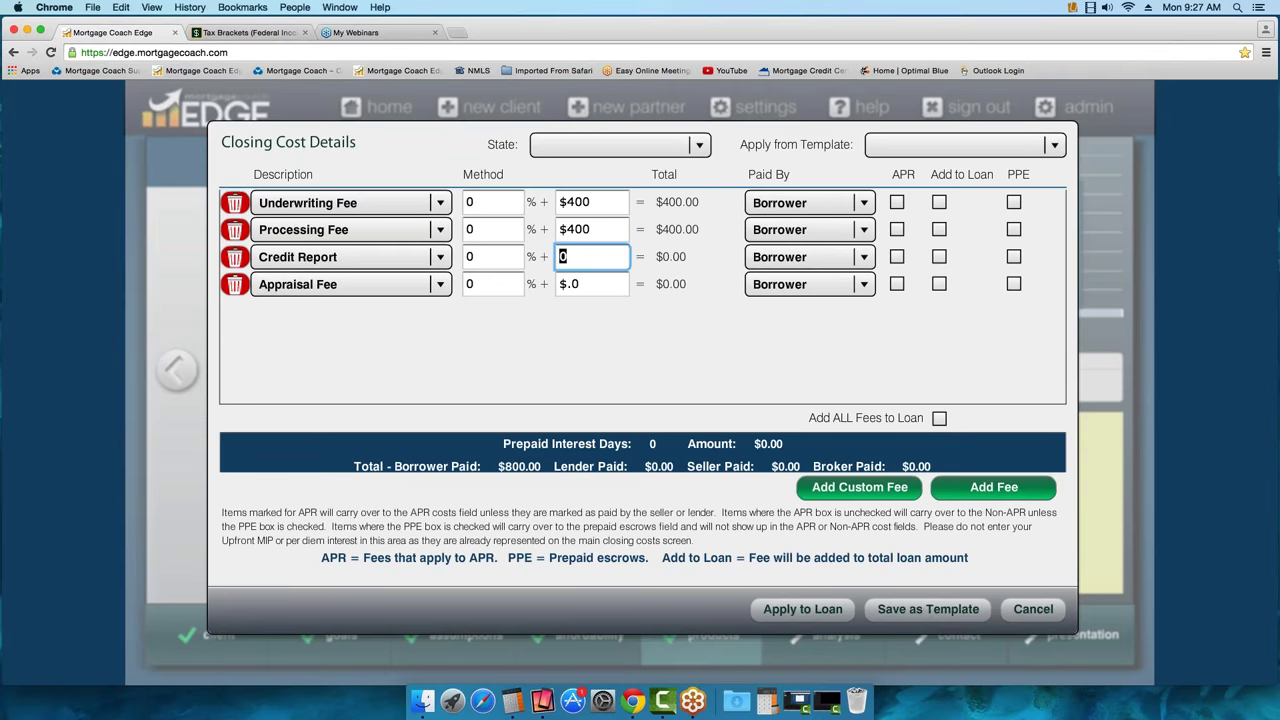
type("40")
left_click(597, 286)
type("425")
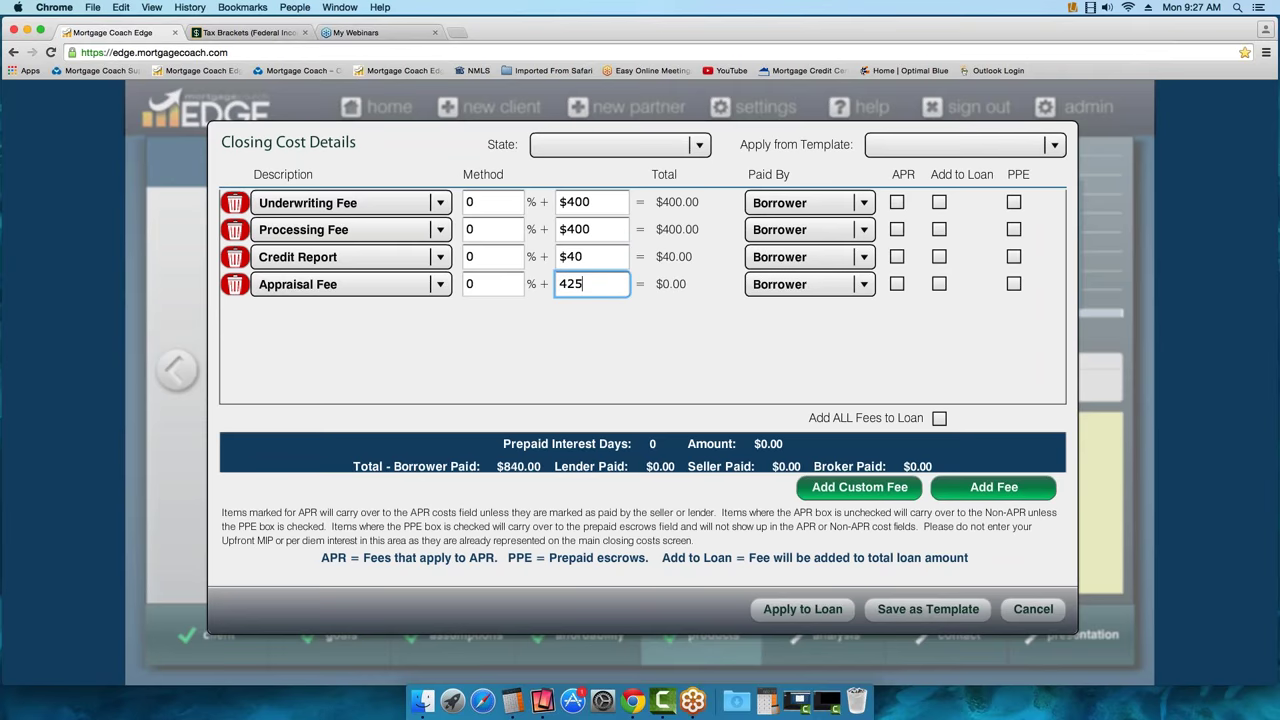
key("Tab")
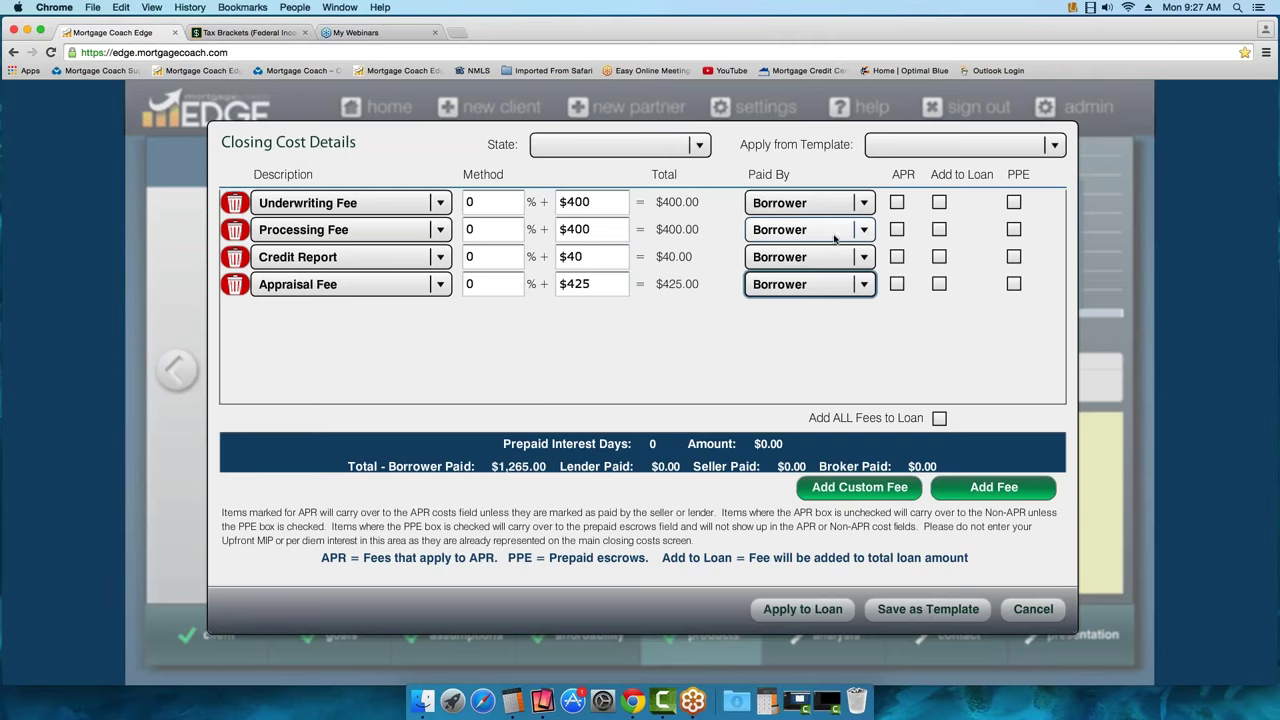
left_click(808, 203)
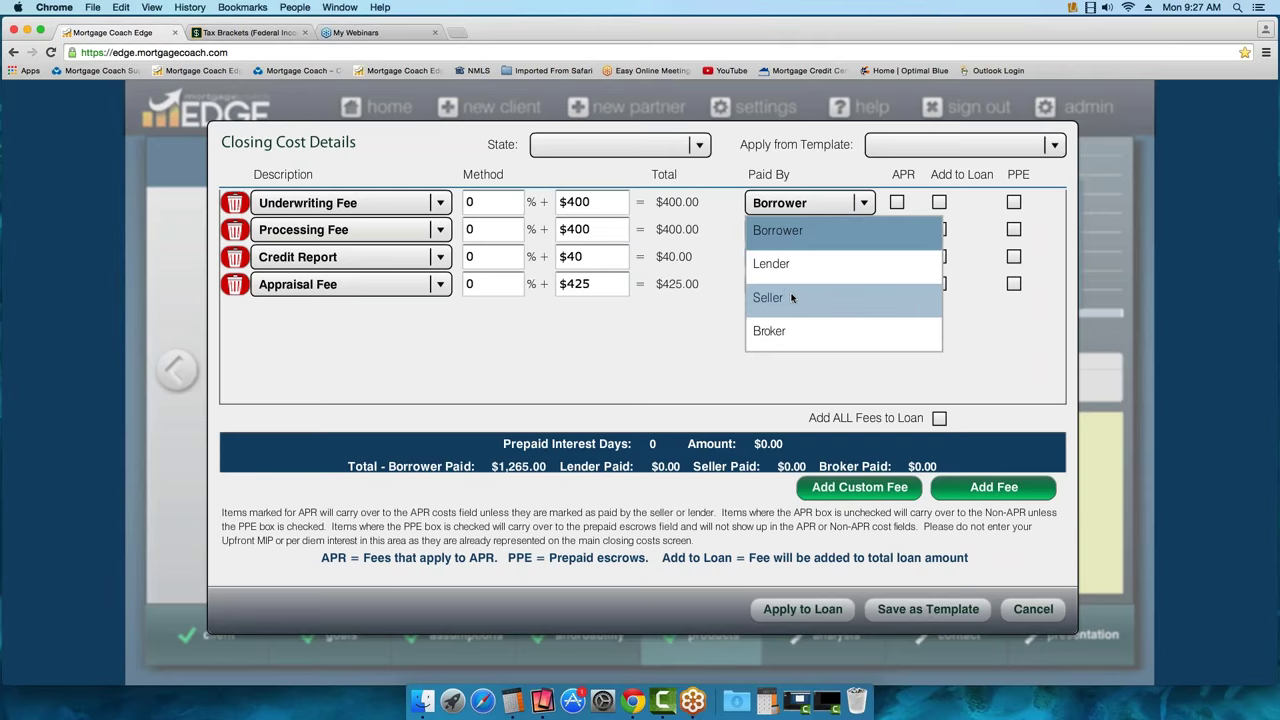
left_click(800, 366)
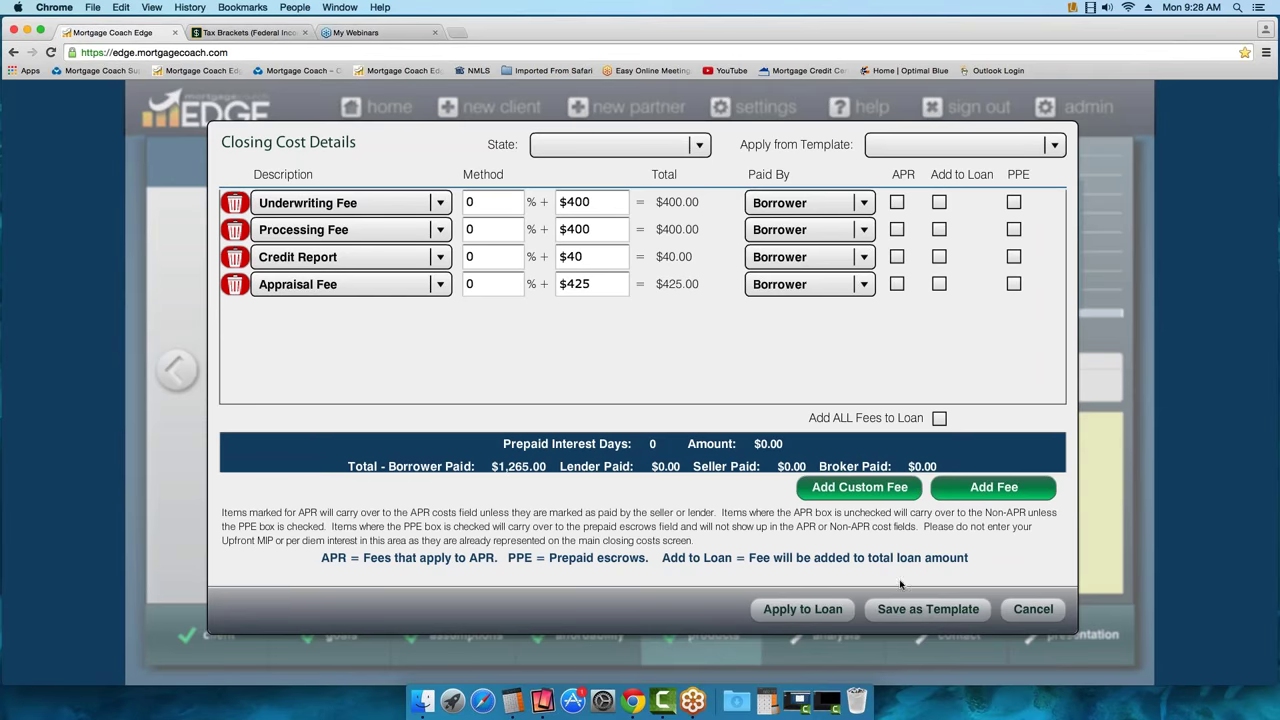
left_click(929, 615)
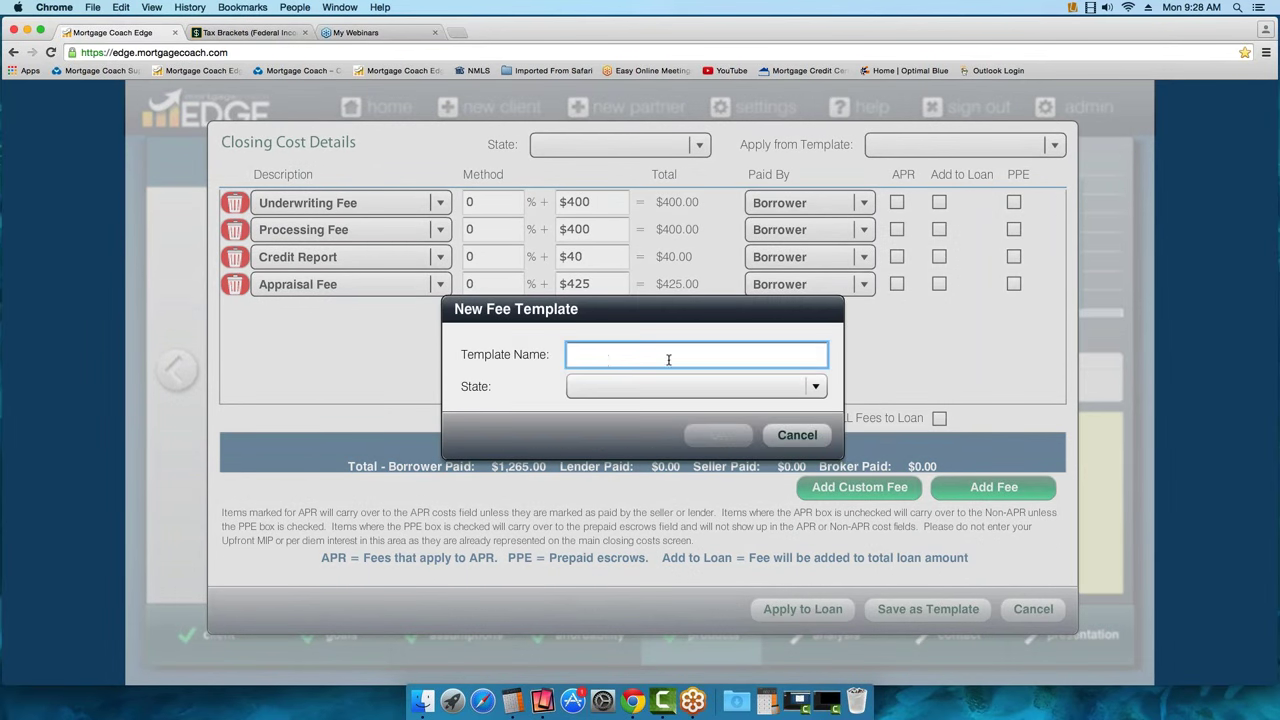
left_click(815, 388)
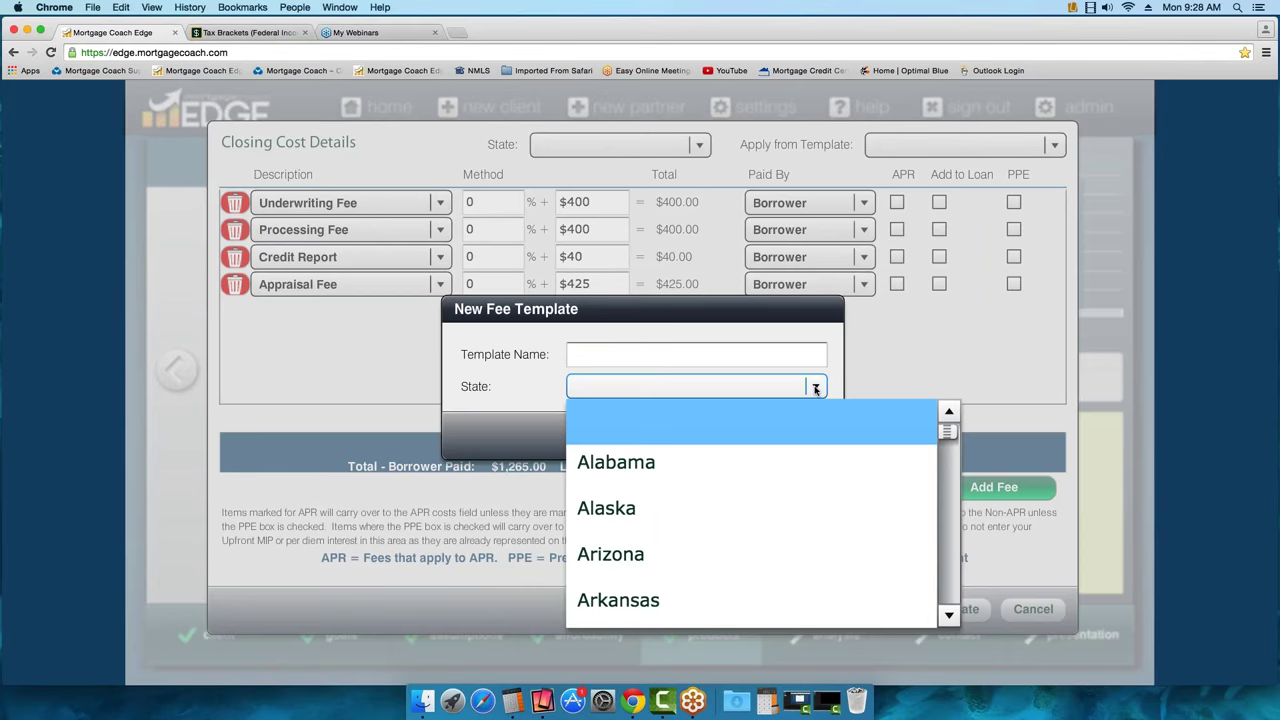
left_click(872, 368)
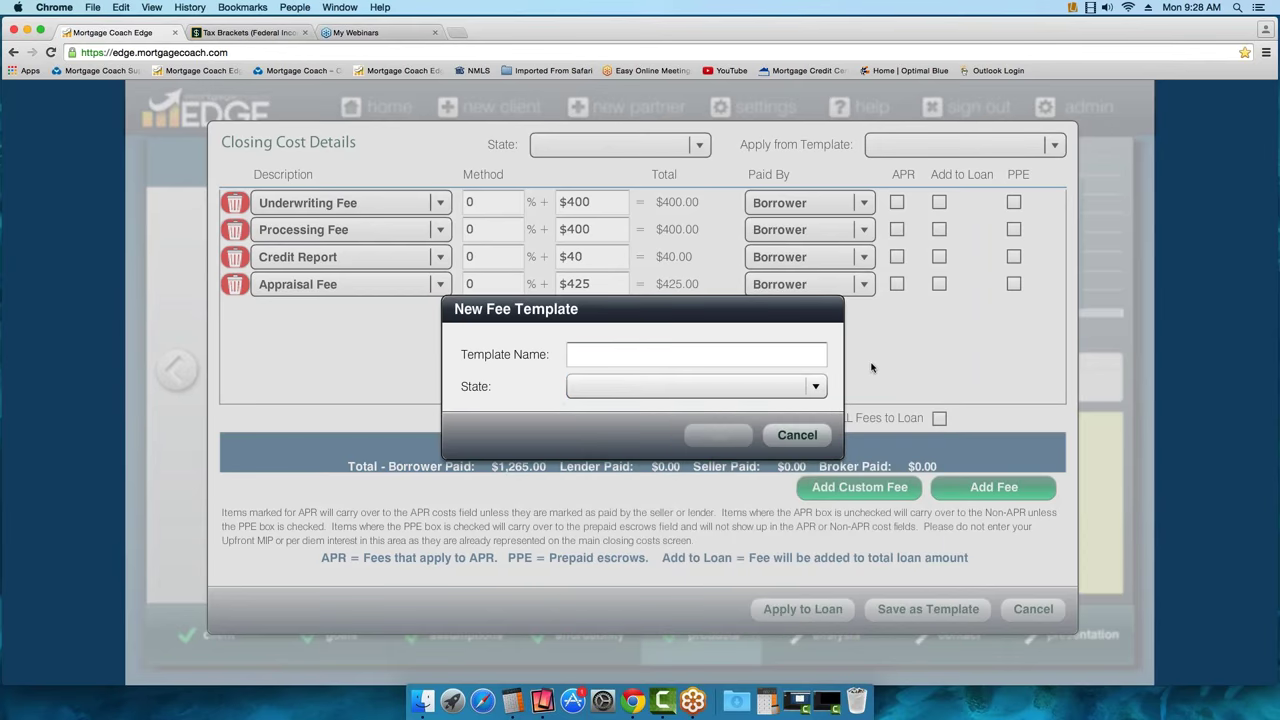
left_click(797, 434)
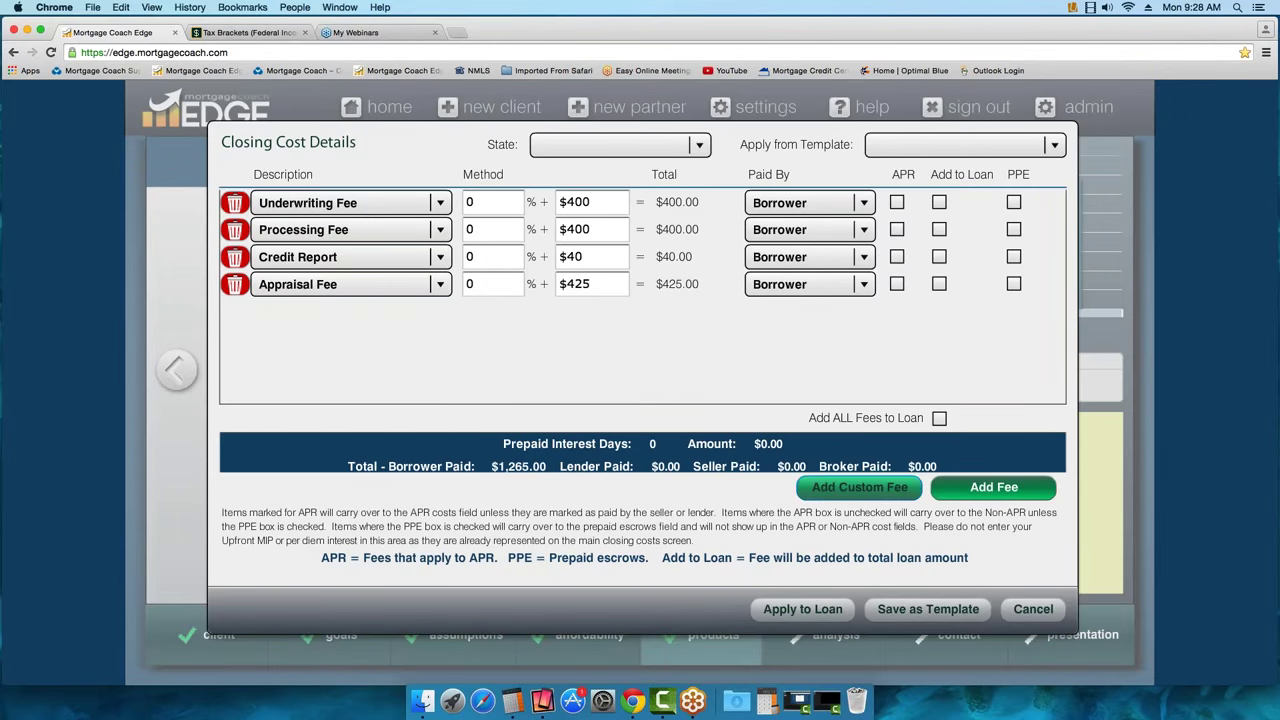
left_click(856, 488)
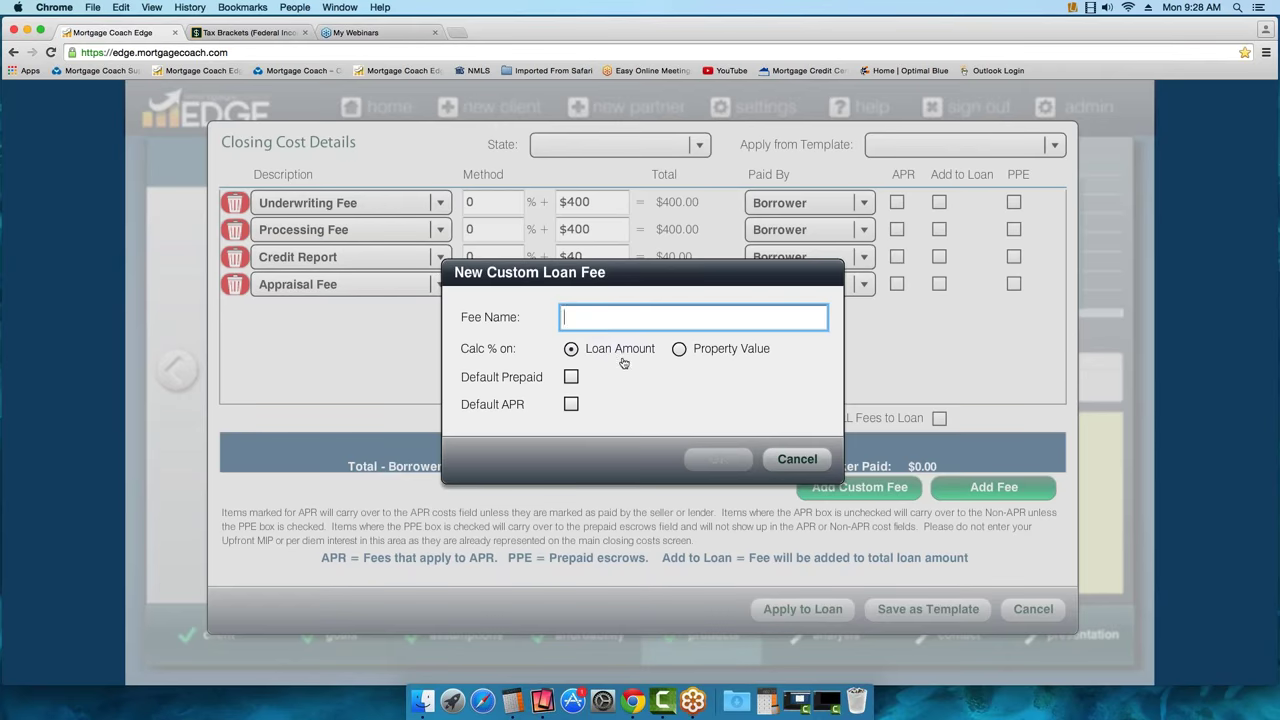
left_click(784, 467)
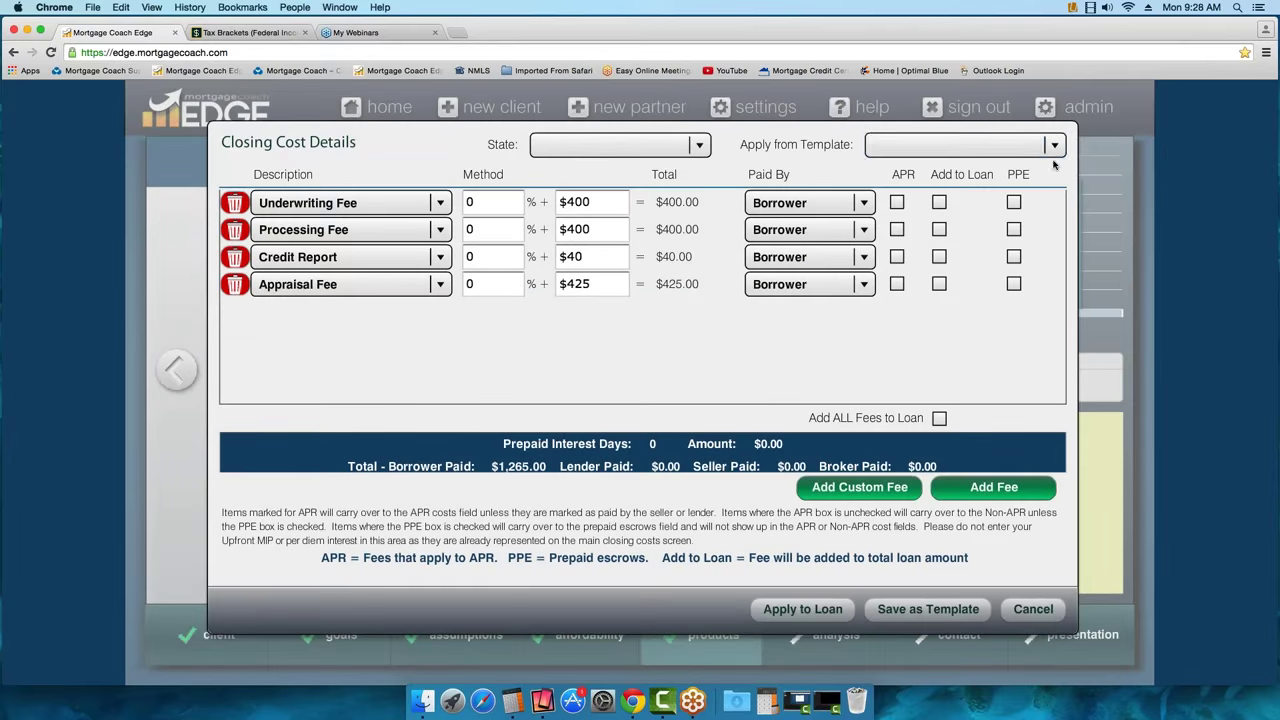
Apply the CONV PURCHASE FEES fee template to this product's closing costs
left_click(1054, 146)
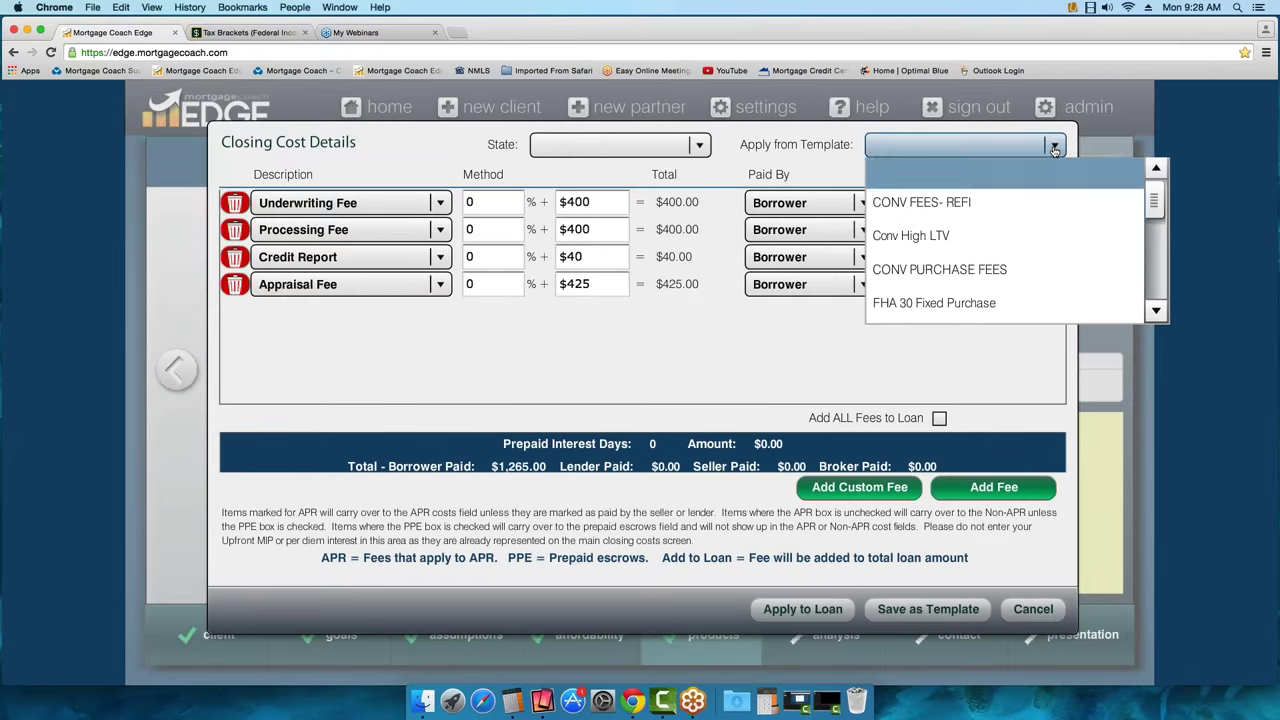
left_click(920, 281)
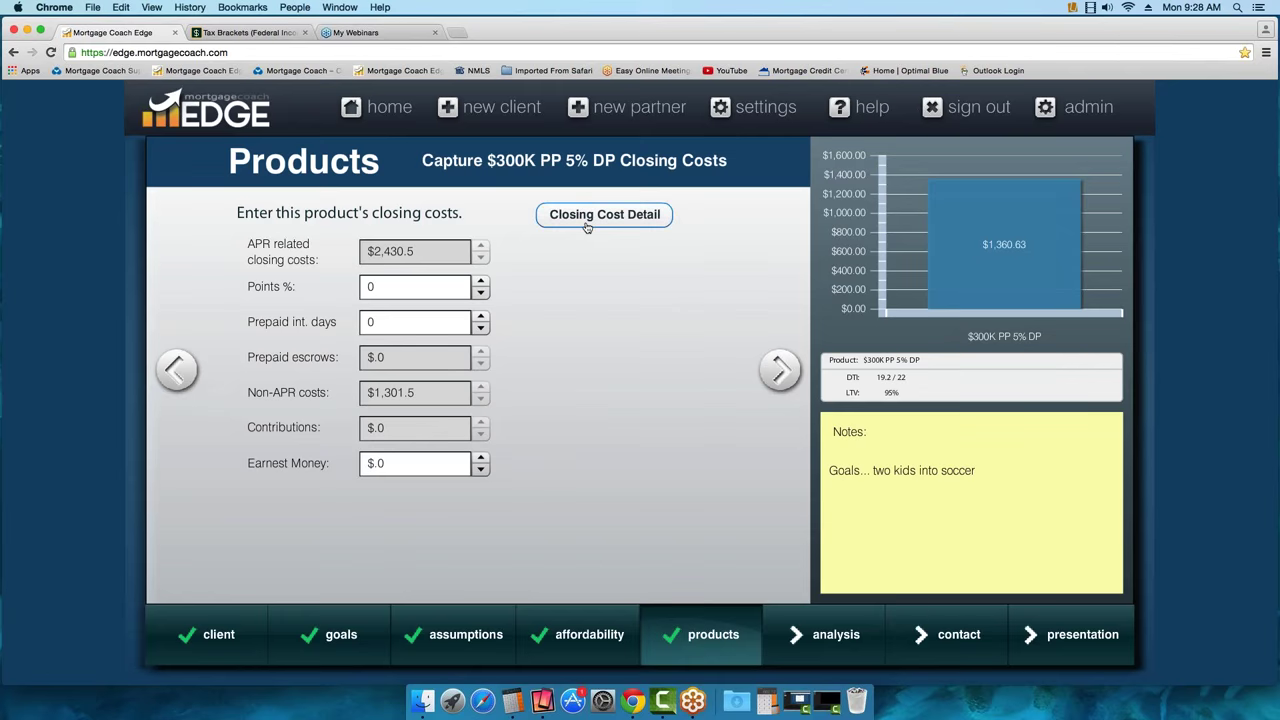
Enter 0.25 Points %, 15 prepaid interest days and $2,000 earnest money for this product
left_click(374, 287)
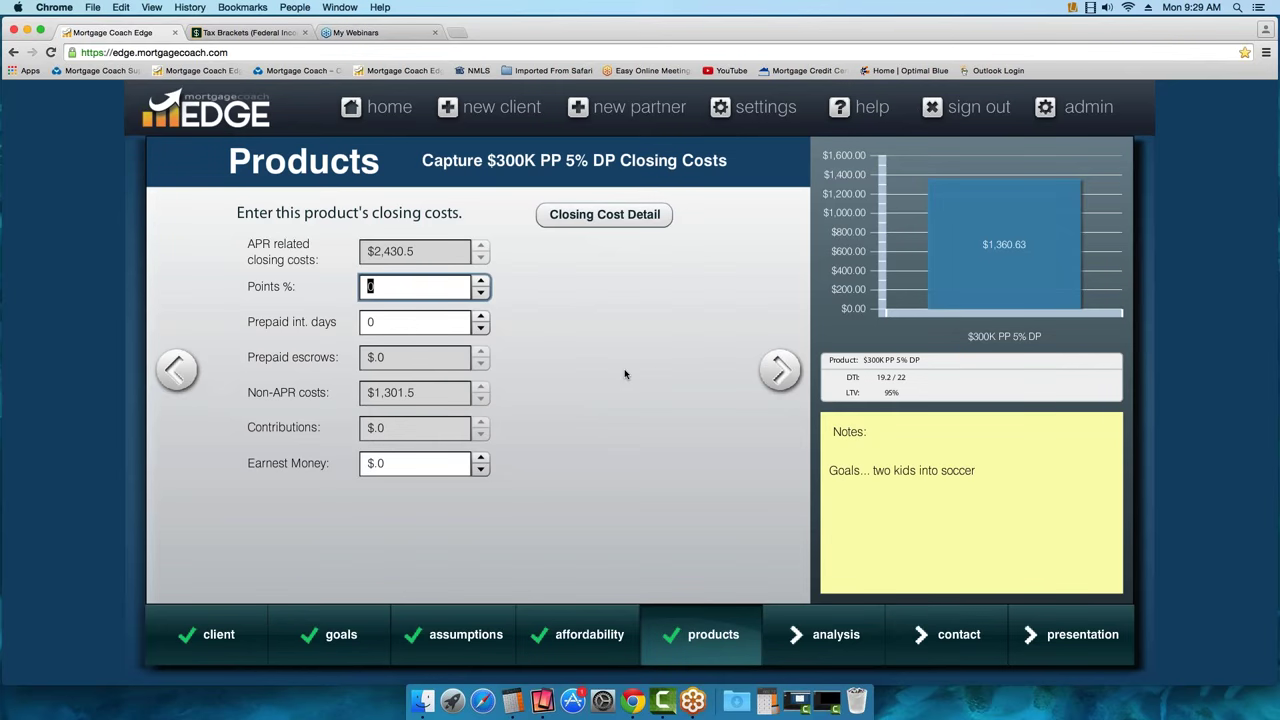
type(".25")
key("Return")
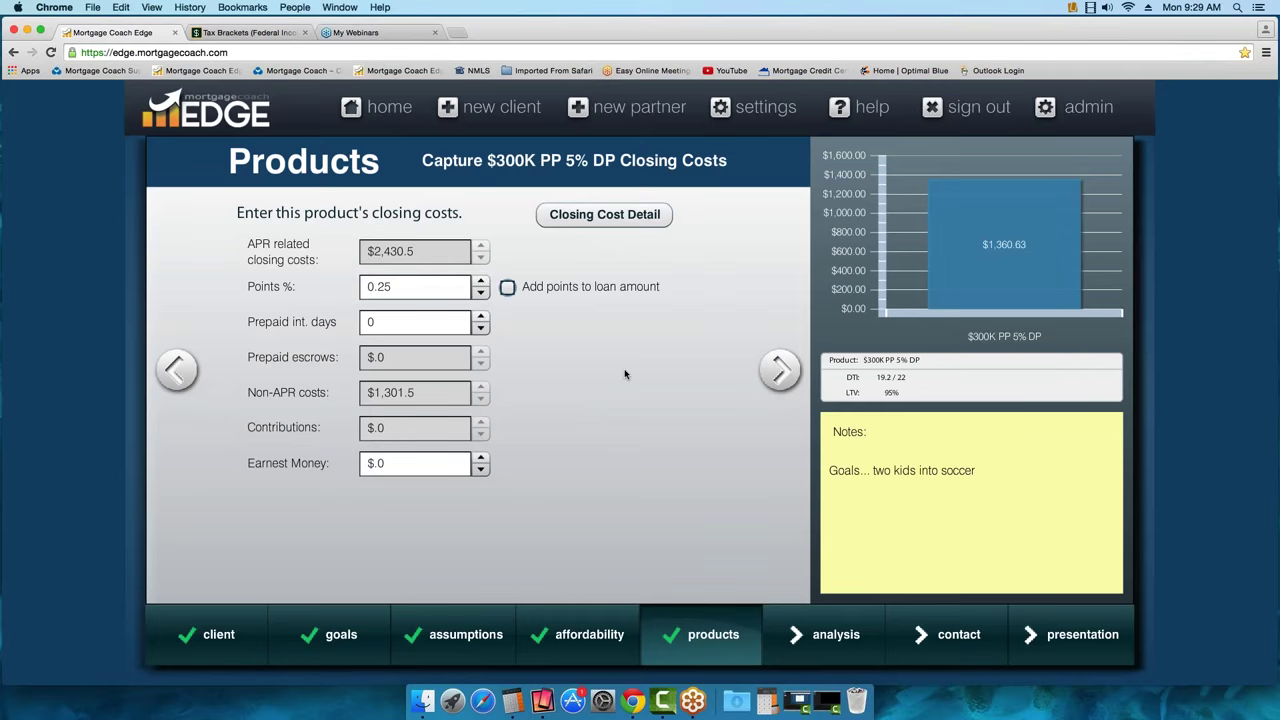
left_click(405, 327)
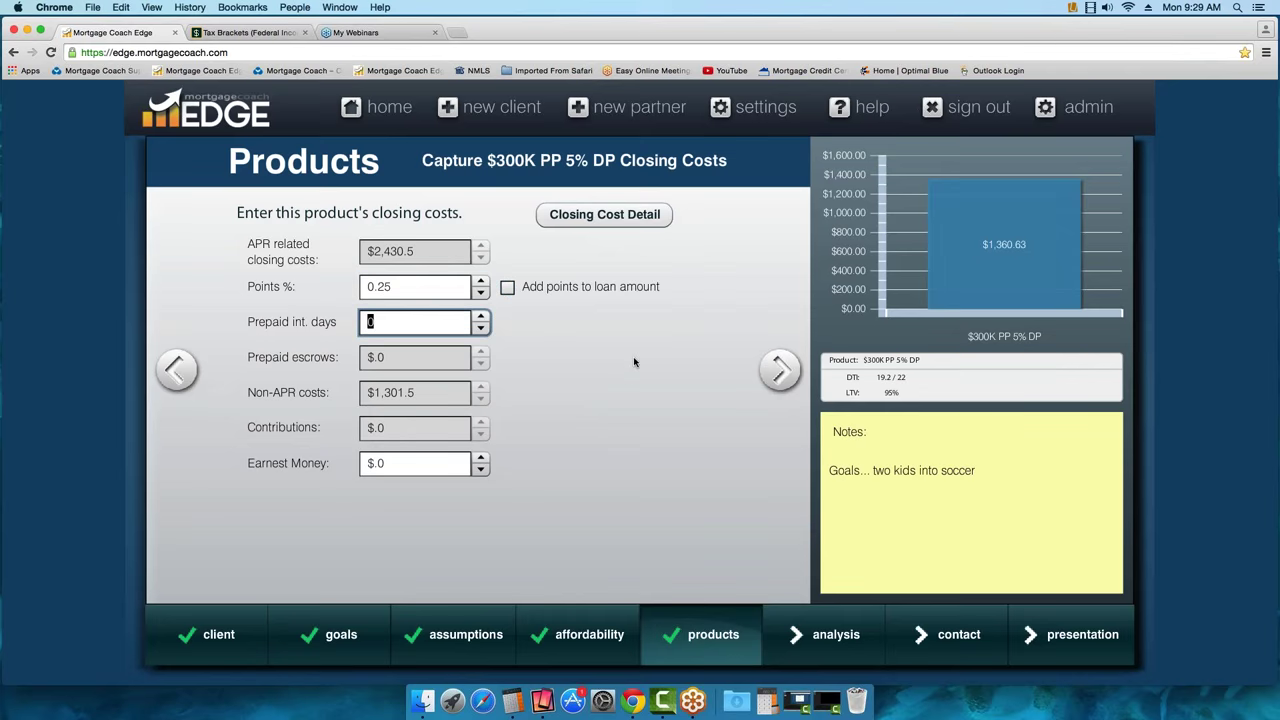
type("15")
key("Return")
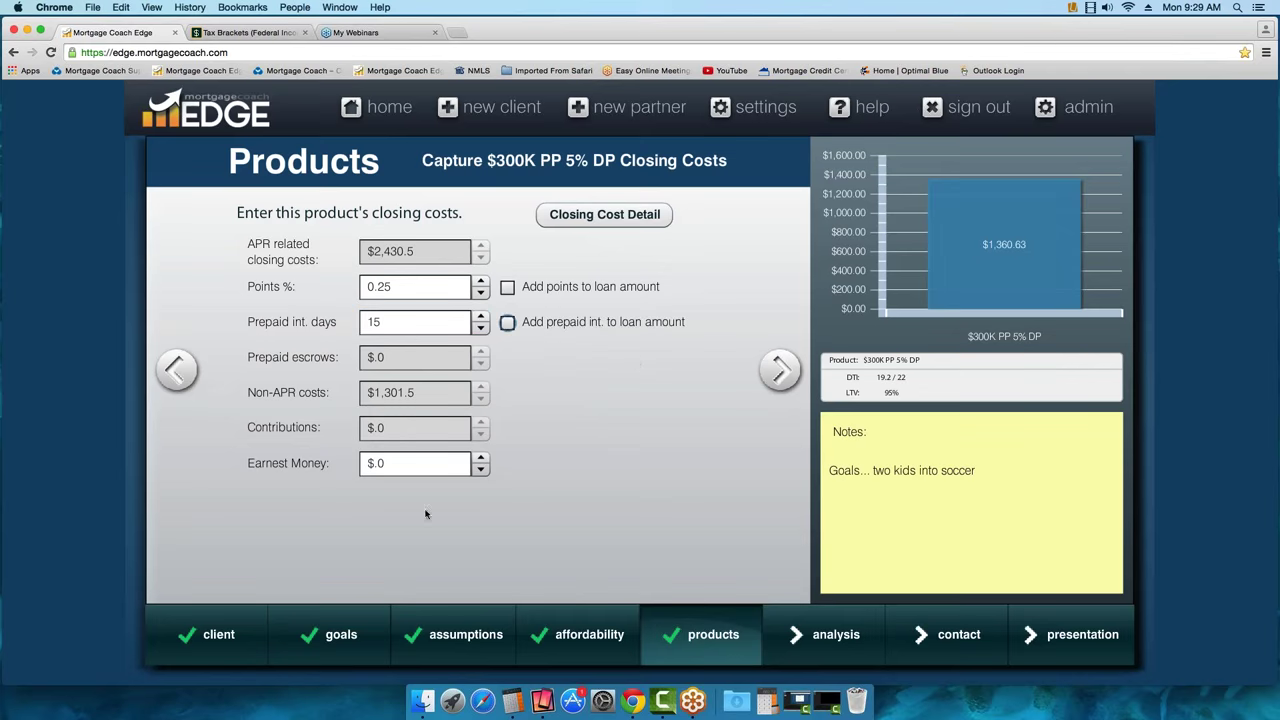
left_click(402, 465)
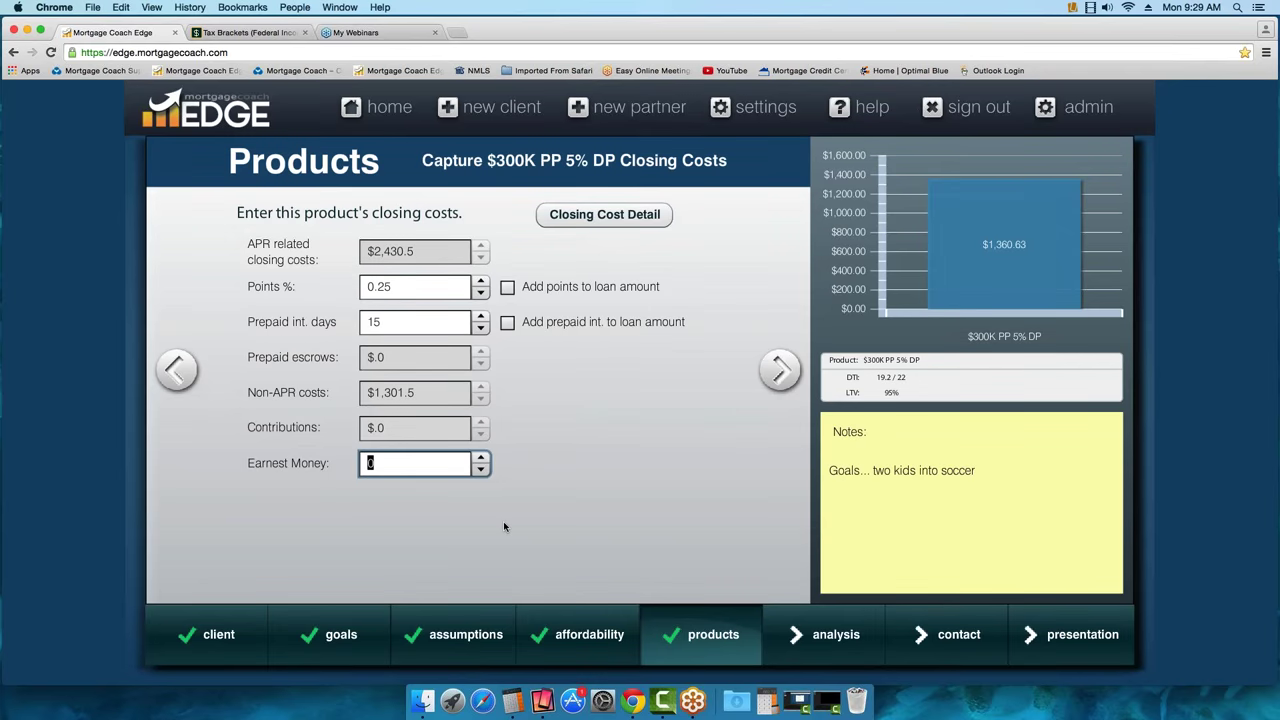
type("2000")
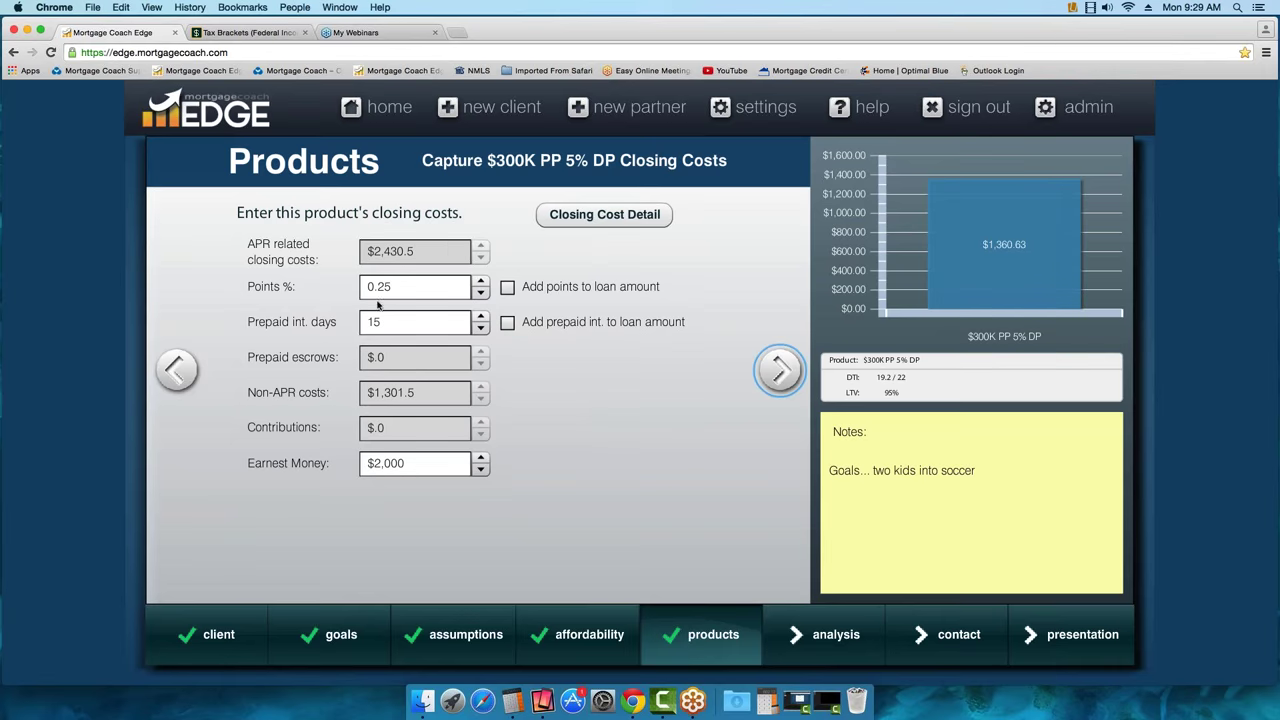
mouse_move(386, 306)
mouse_move(436, 289)
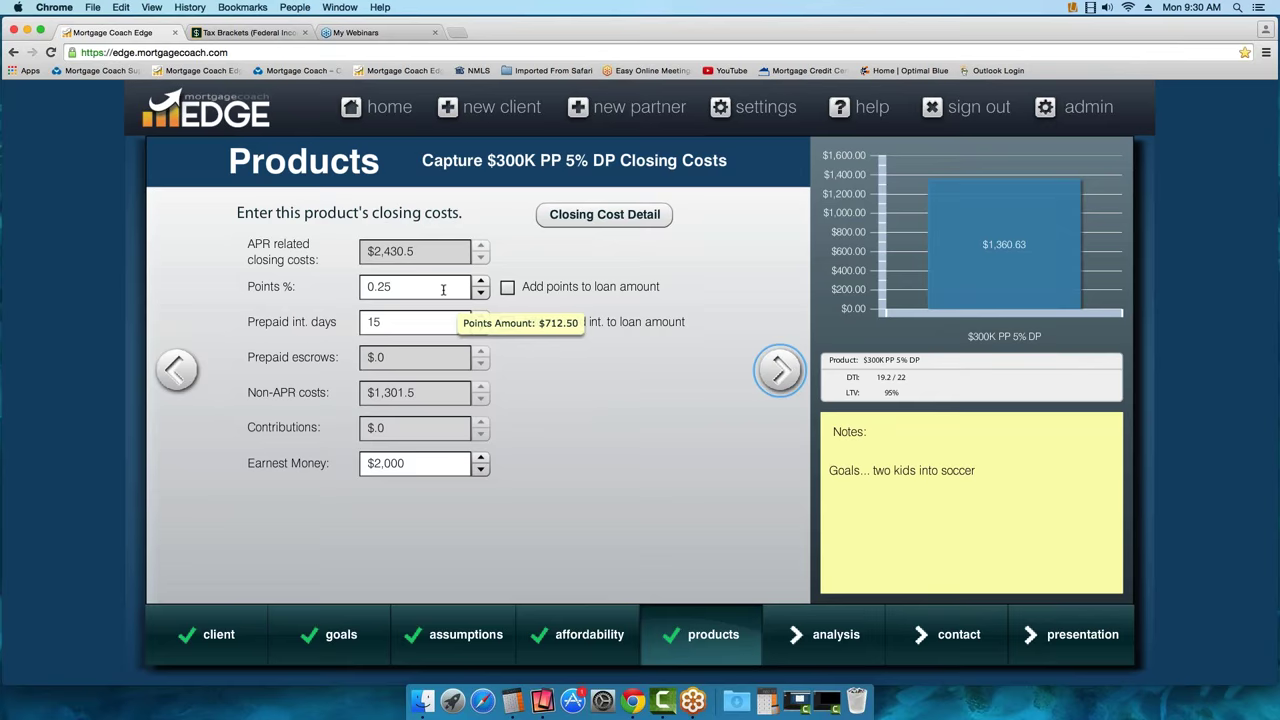
Return from Monthly Costs to the closing costs page and open the Closing Cost Details breakdown
left_click(780, 370)
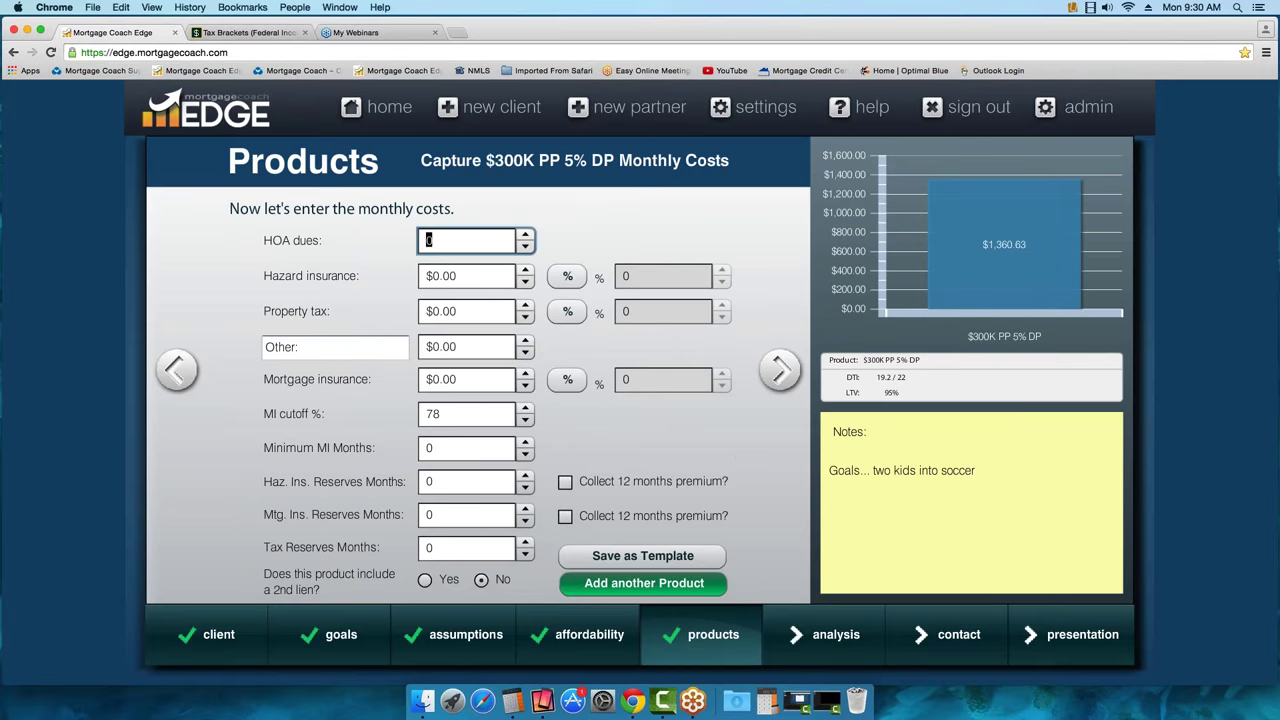
key("super+Tab")
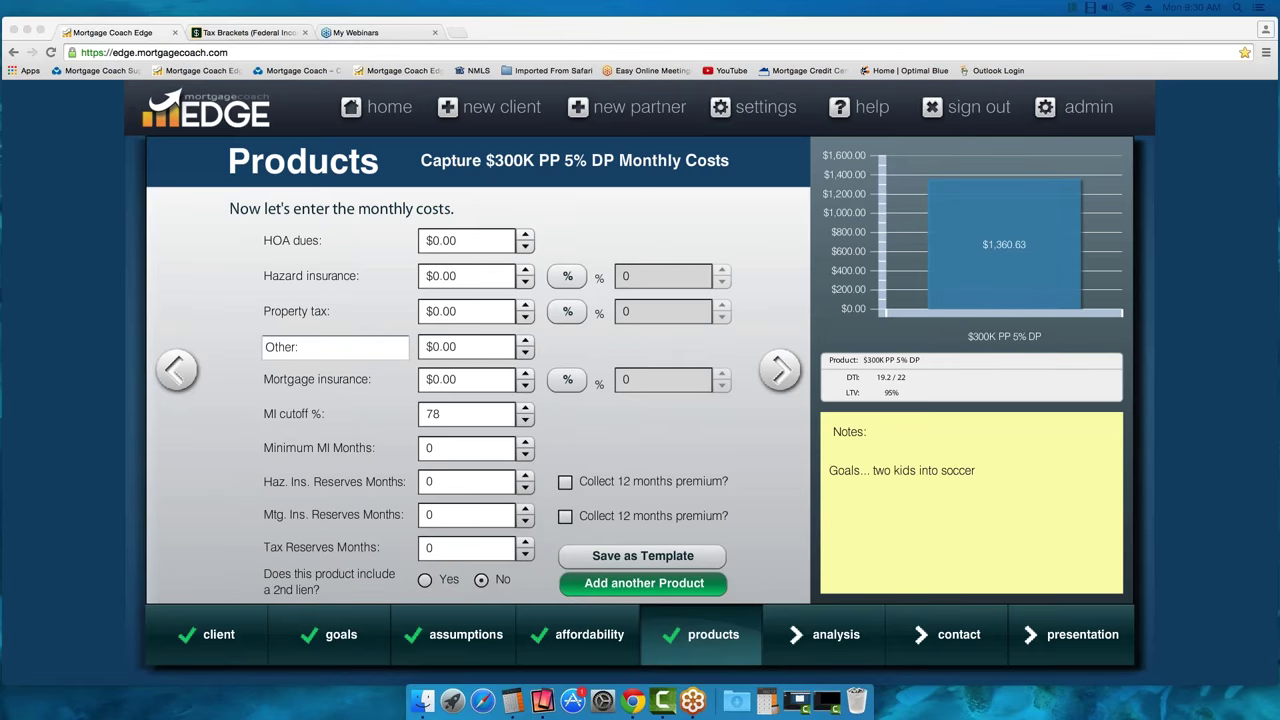
left_click(177, 371)
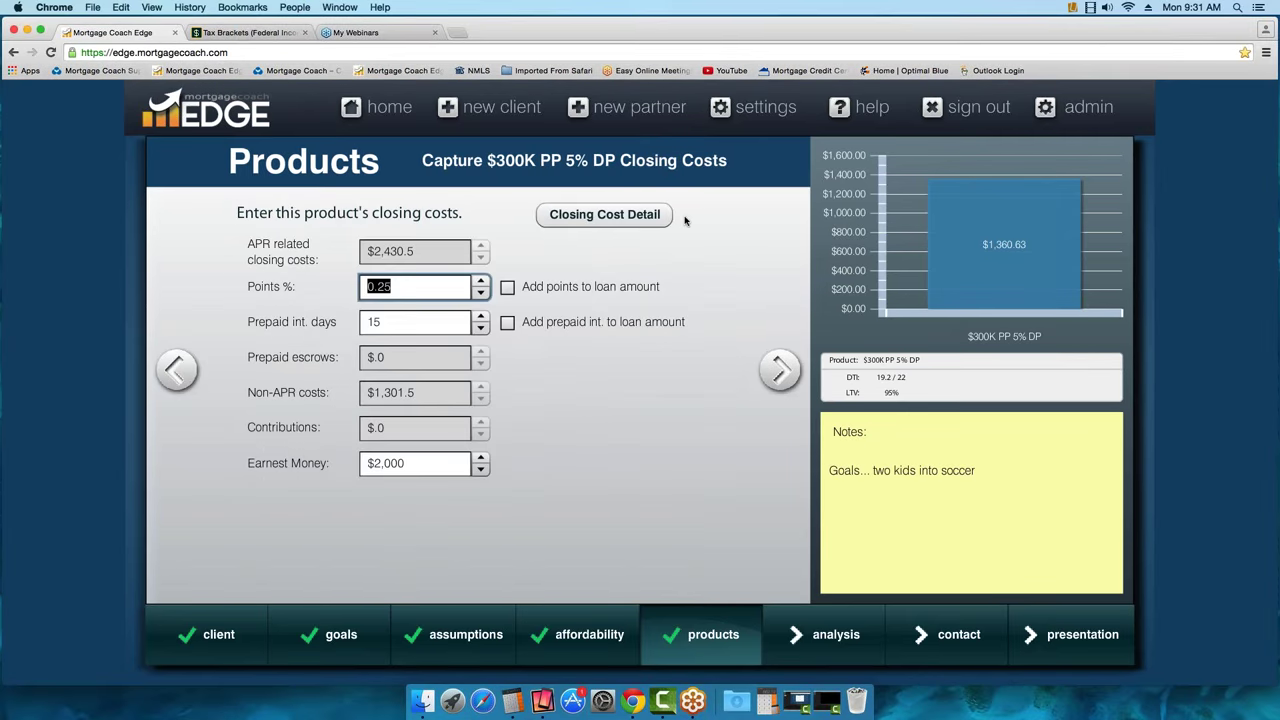
left_click(604, 214)
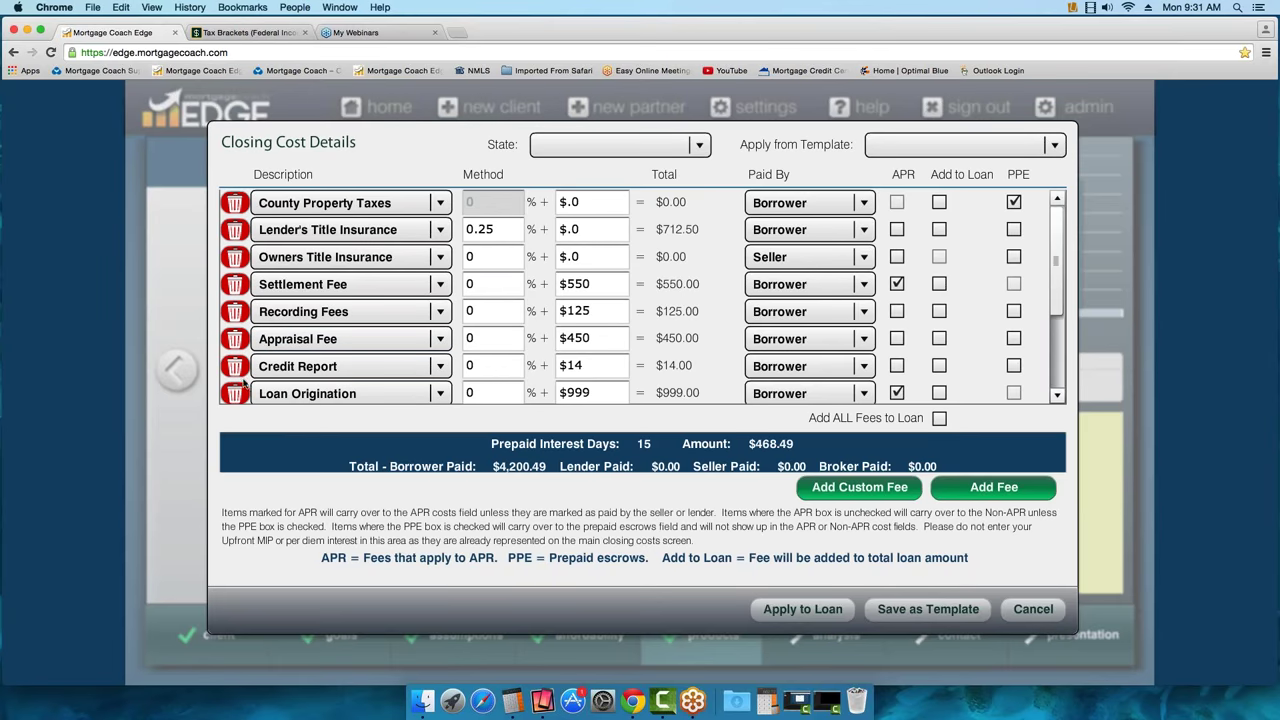
Delete seven fee rows, including Loan Origination and Owners Title Insurance, then cancel to discard the deletions
scroll(1056, 290, "down", 5)
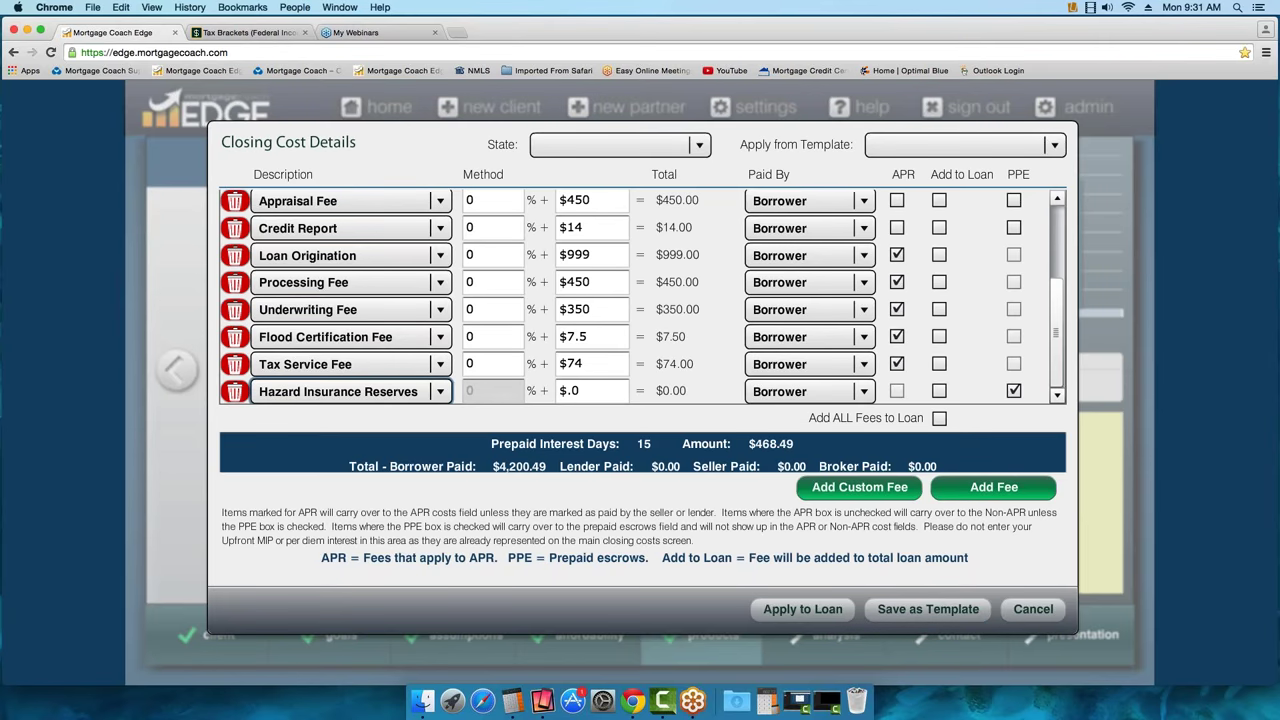
scroll(1056, 330, "up", 1)
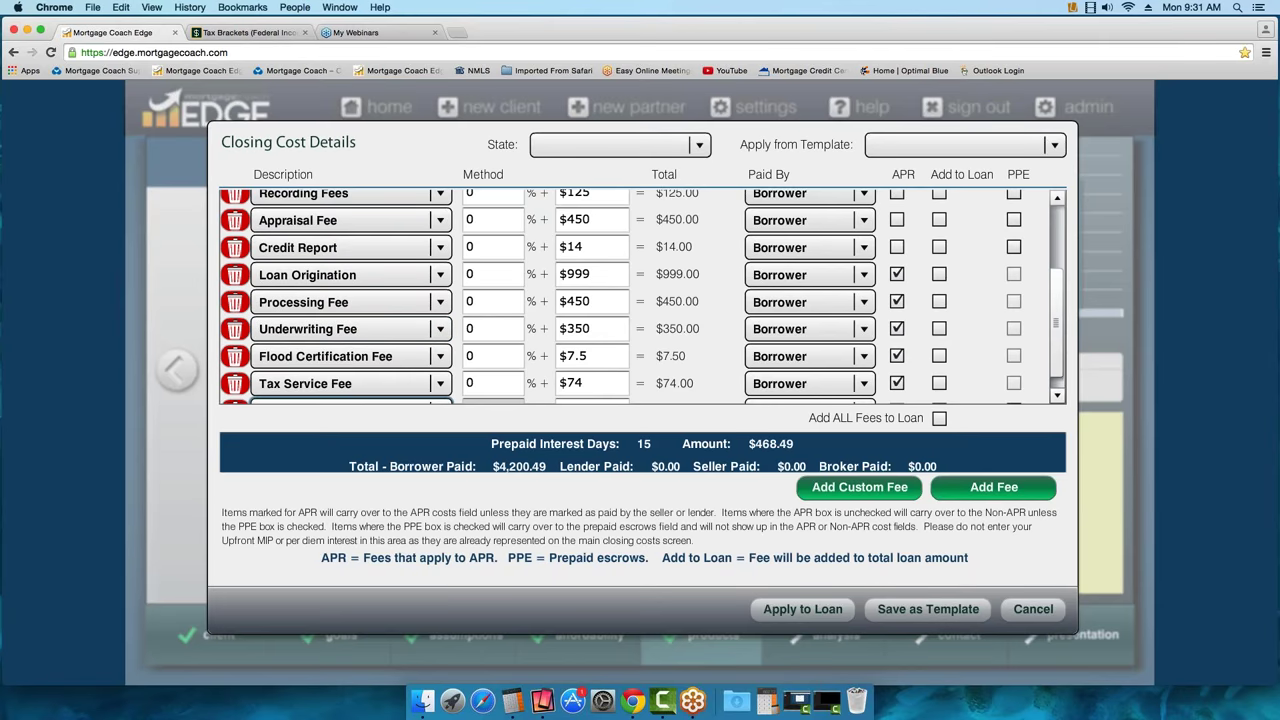
left_click(234, 279)
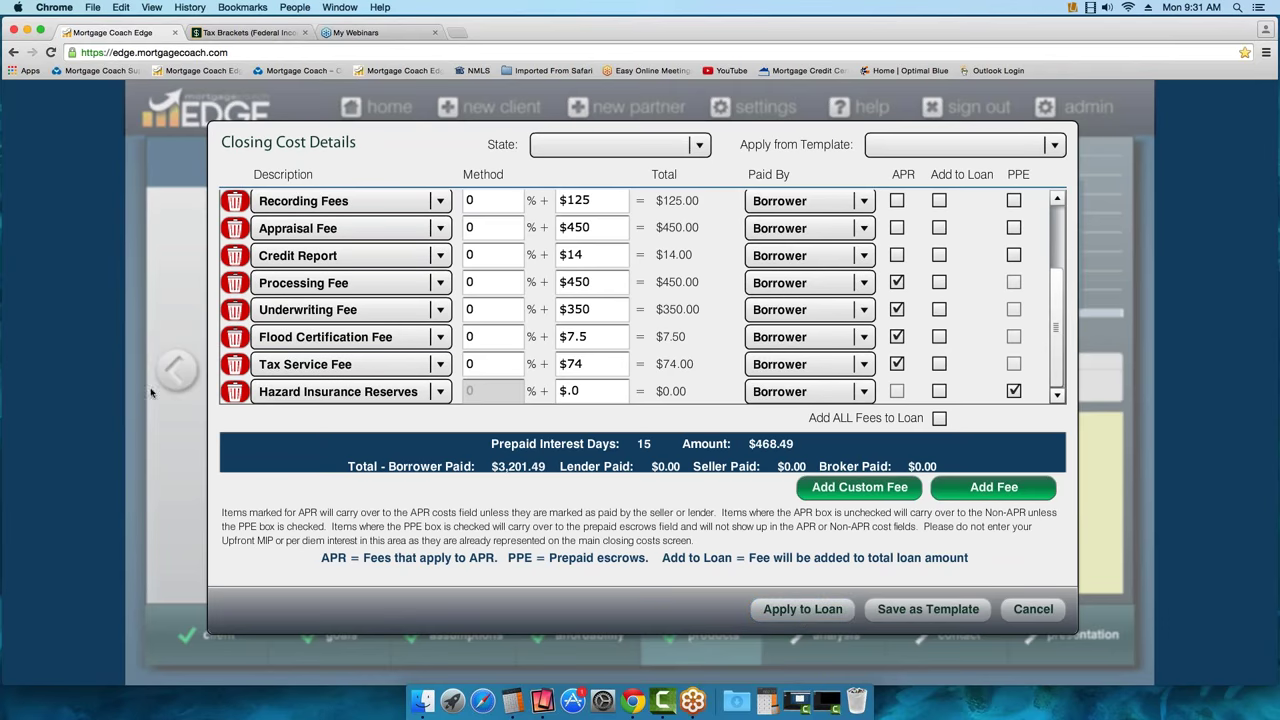
left_click(234, 391)
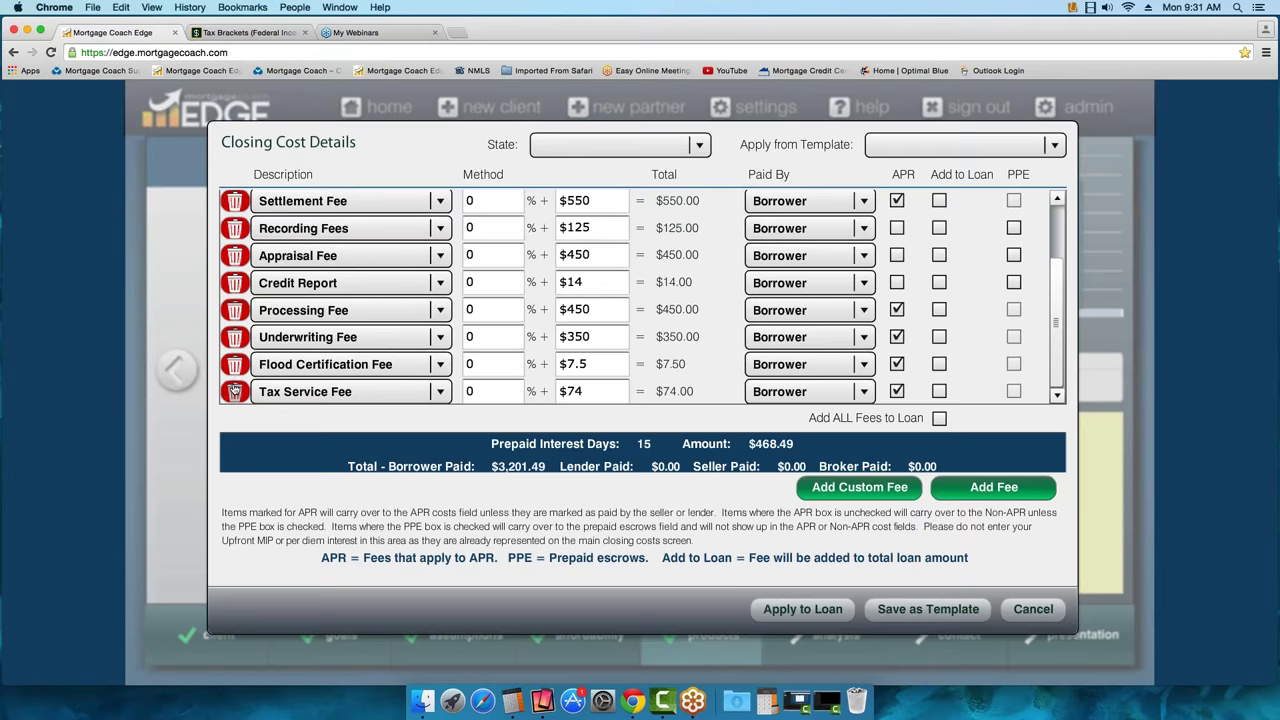
left_click(234, 391)
left_click(234, 391)
left_click(234, 200)
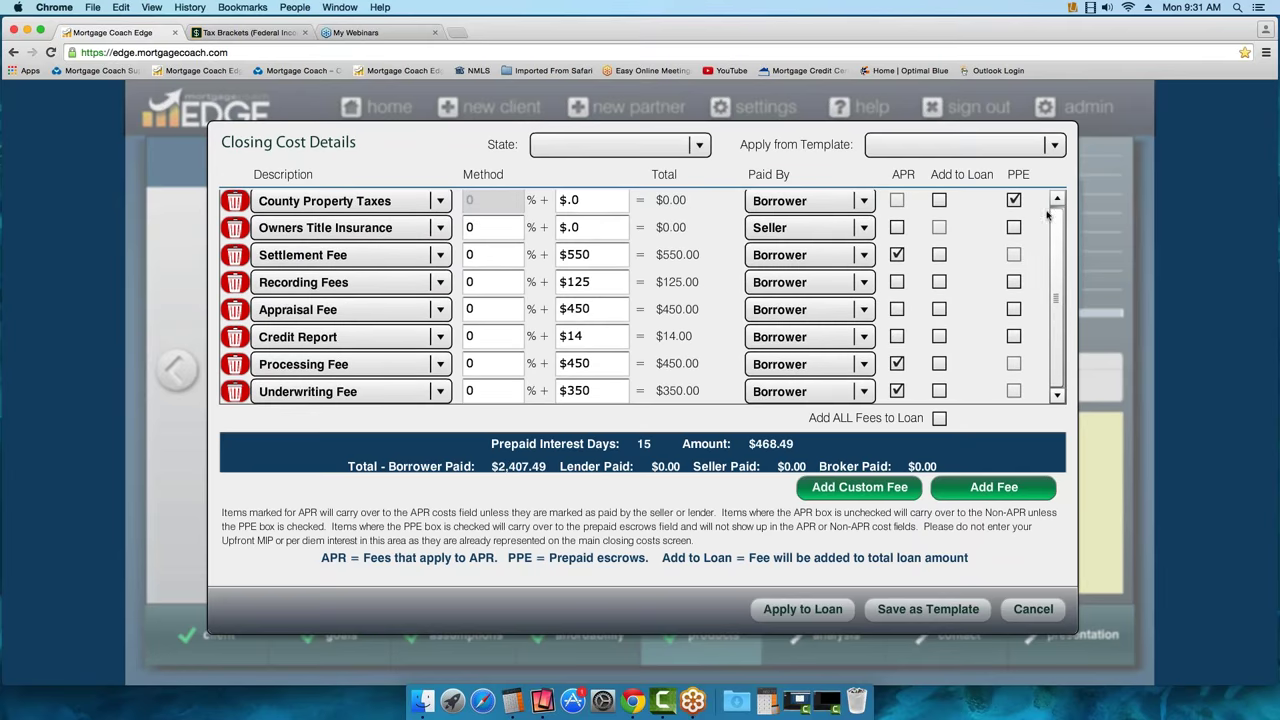
left_click(234, 200)
left_click(234, 200)
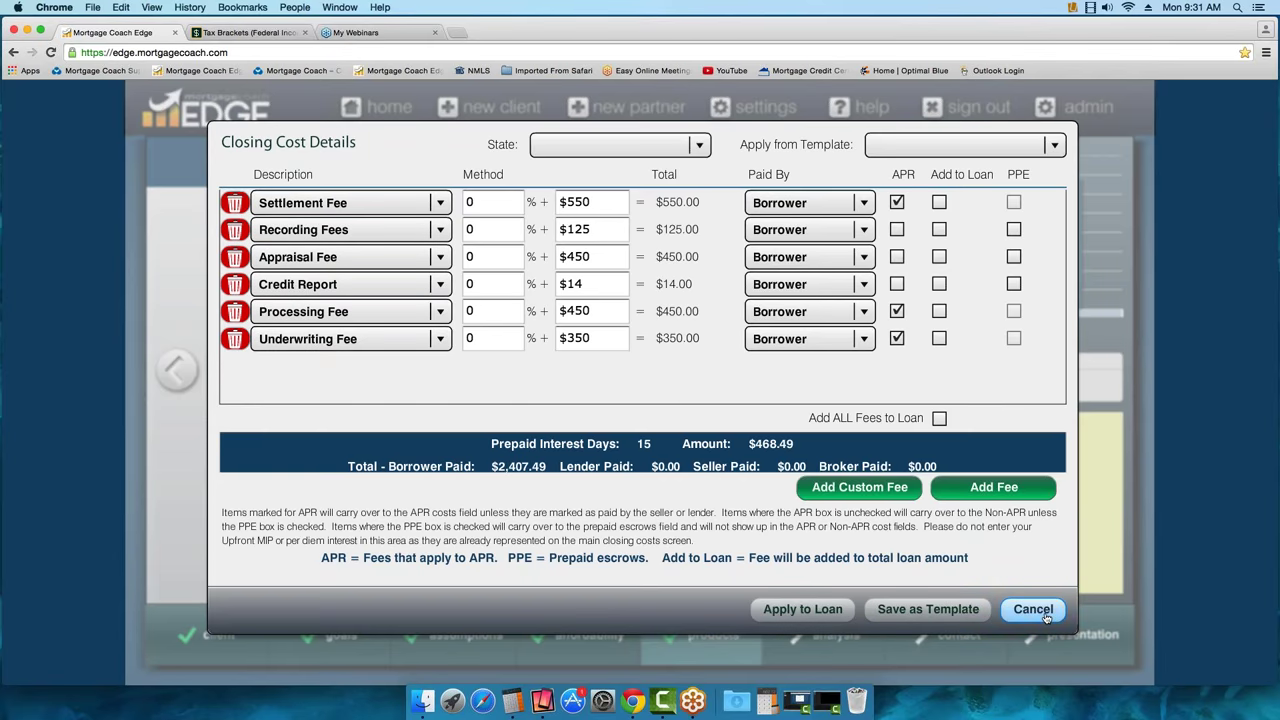
left_click(1033, 610)
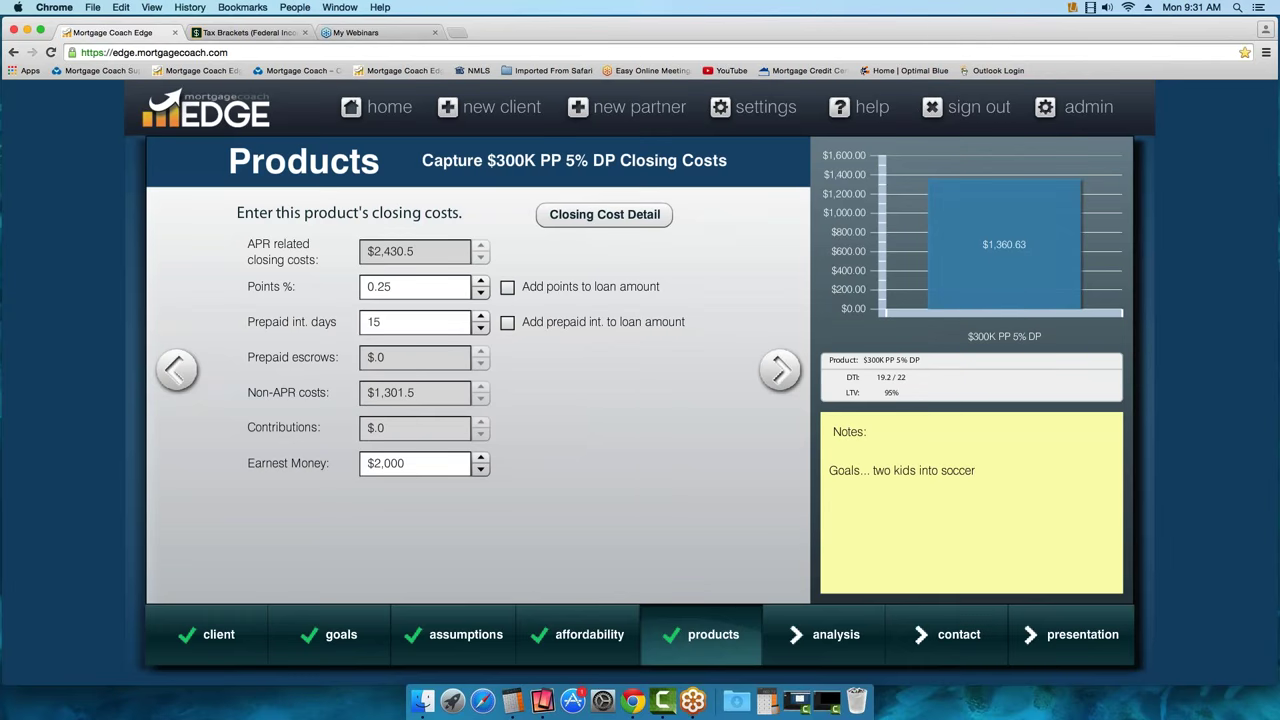
Advance to the Monthly Costs page for the $300K PP 5% DP product
left_click(781, 371)
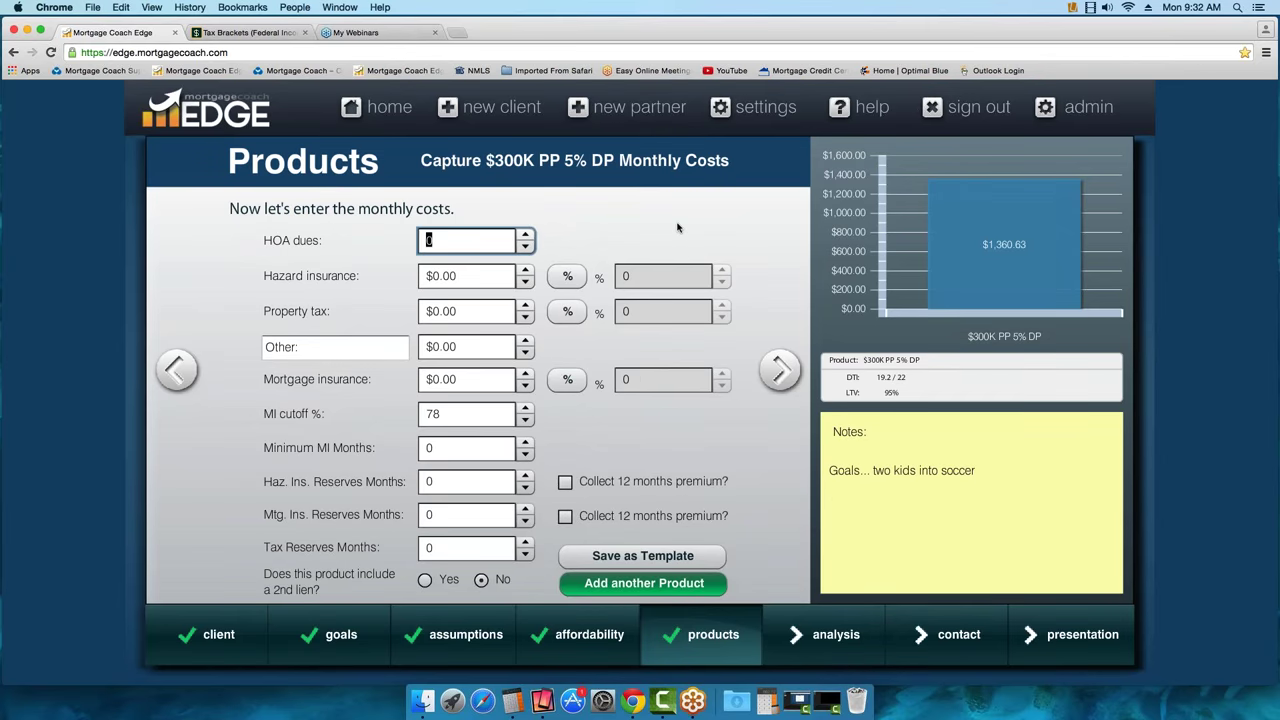
Enter $45 HOA, 0.25% hazard insurance and 1.5% property tax
type("45")
left_click(568, 278)
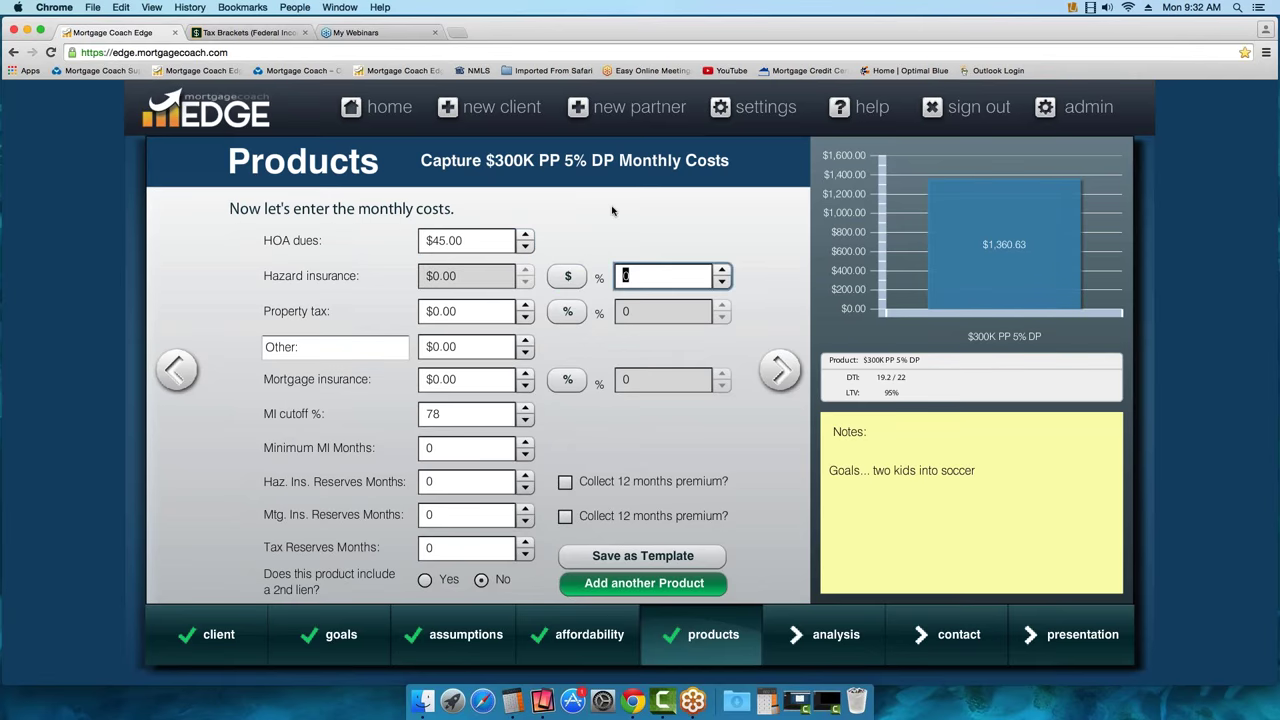
type(".25")
left_click(568, 311)
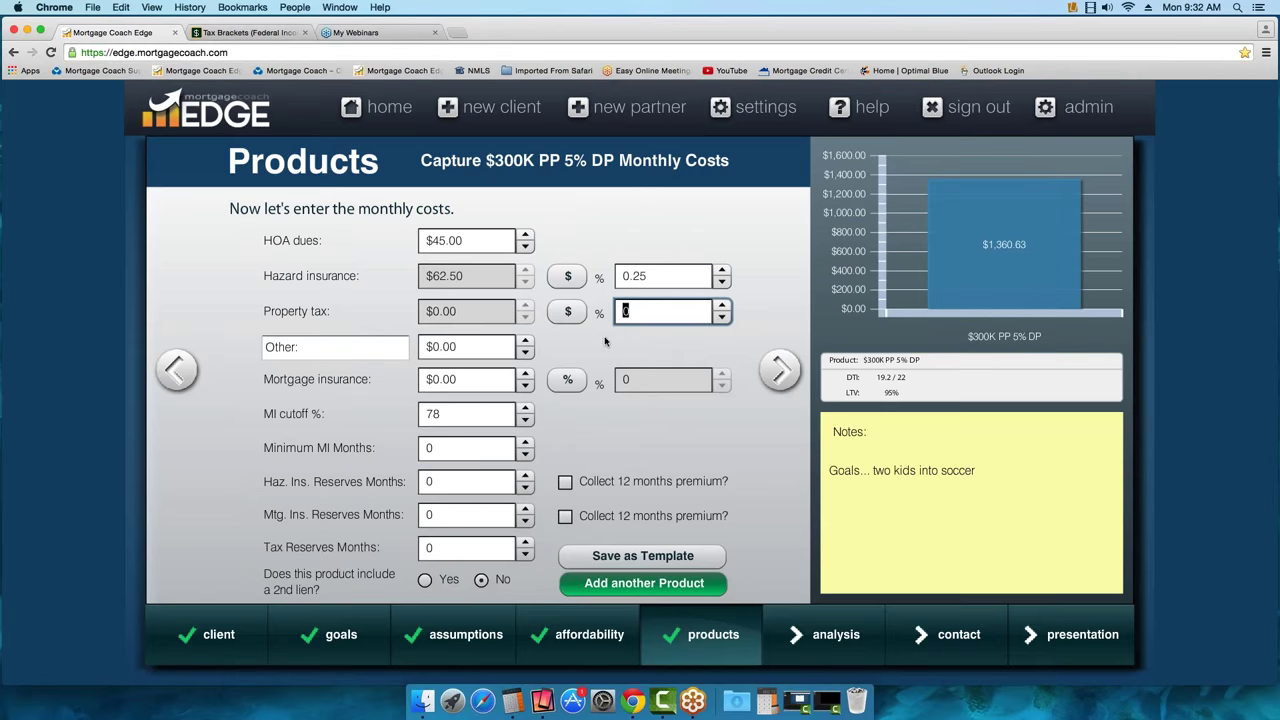
type("1.5")
key("Tab")
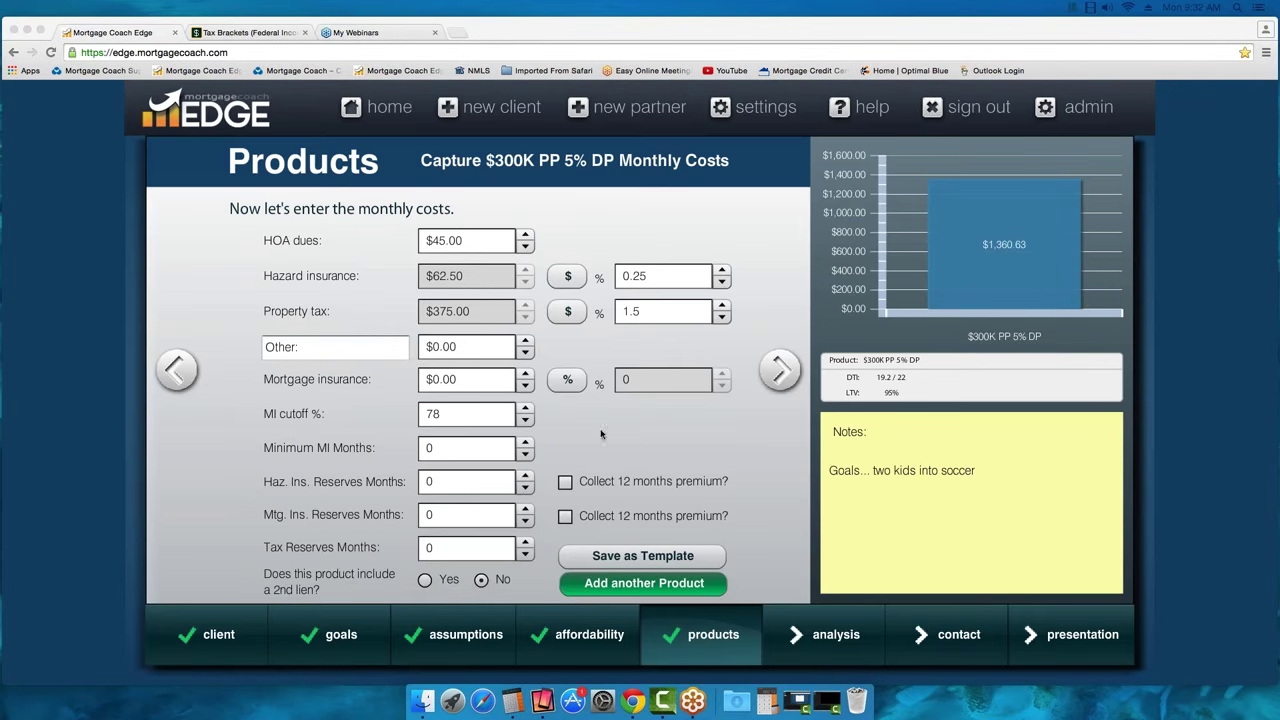
Set mortgage insurance to 0.68% using the percentage toggle
left_click(568, 383)
left_click(568, 383)
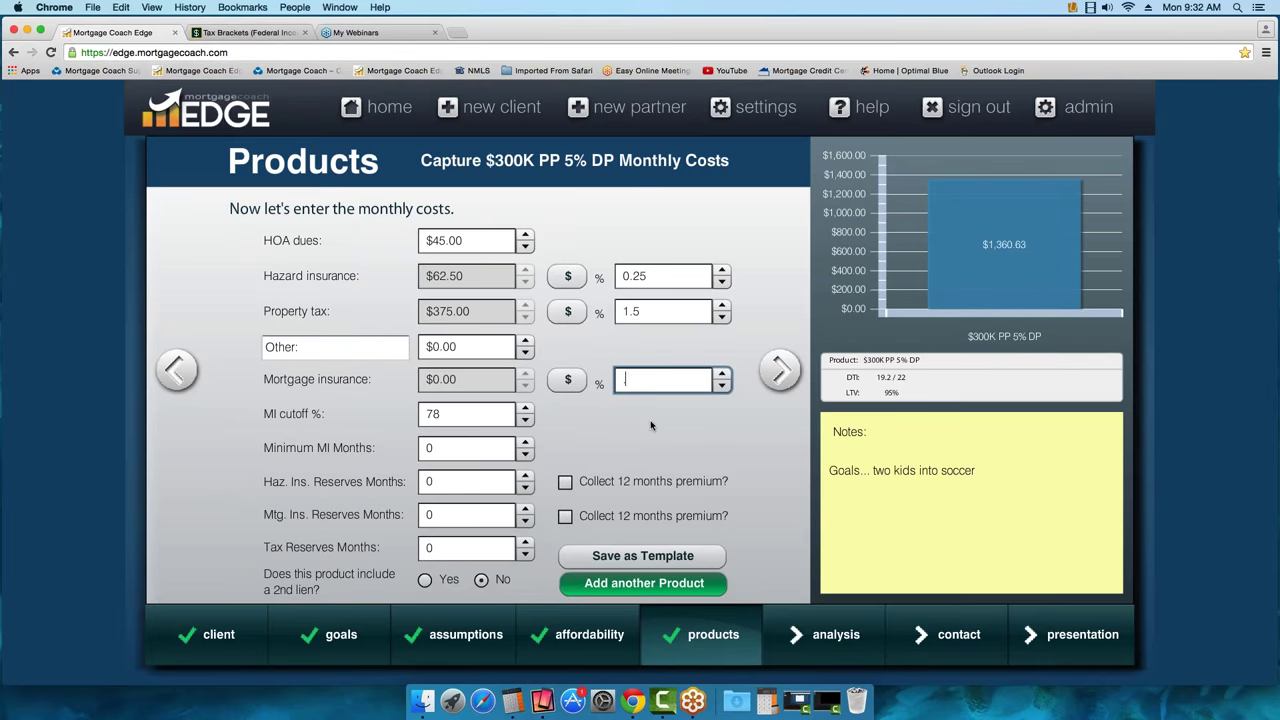
type("68")
key("Tab")
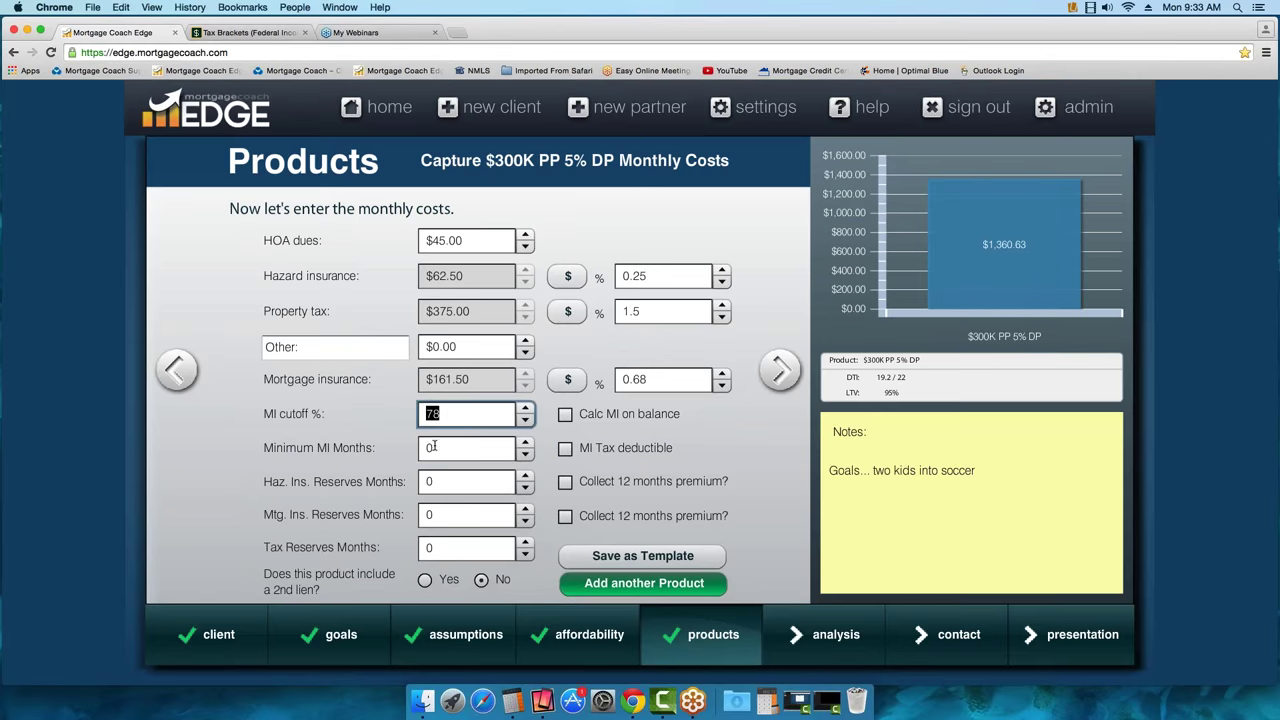
Set 24 minimum MI months, collect 12 months' hazard premium, 2 hazard and 6 tax reserve months
key("Tab")
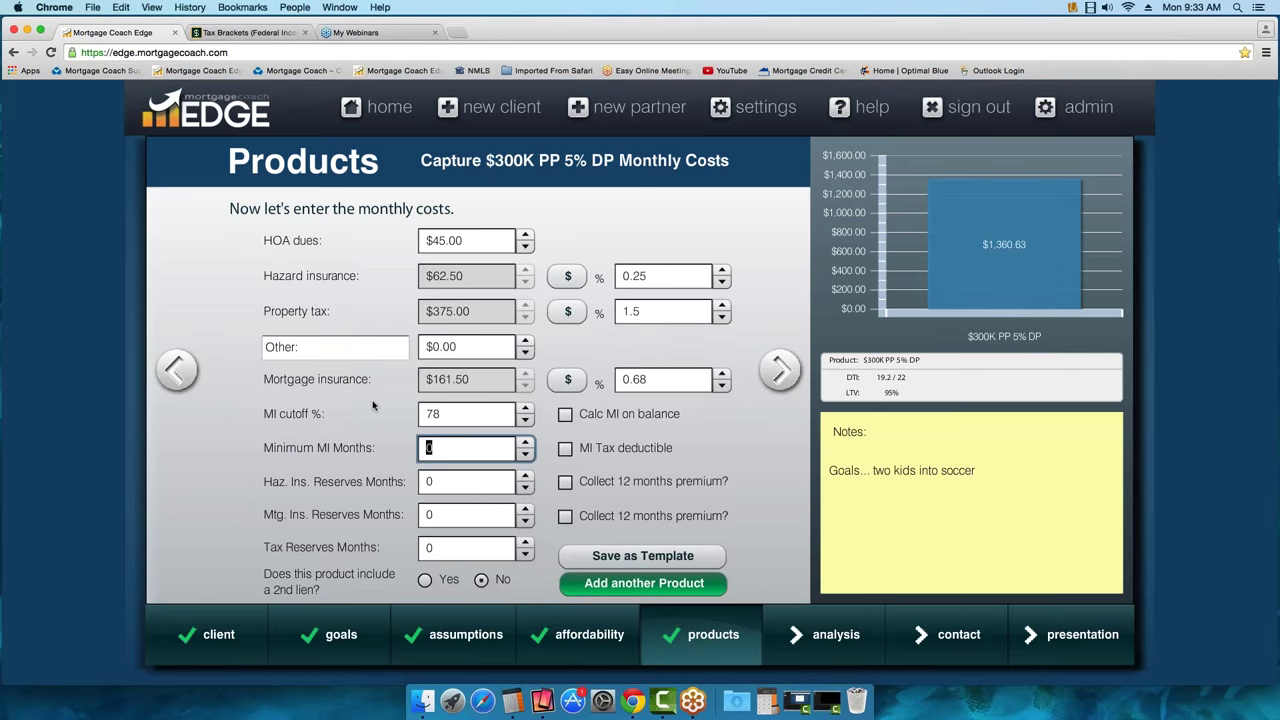
type("24")
key("Tab")
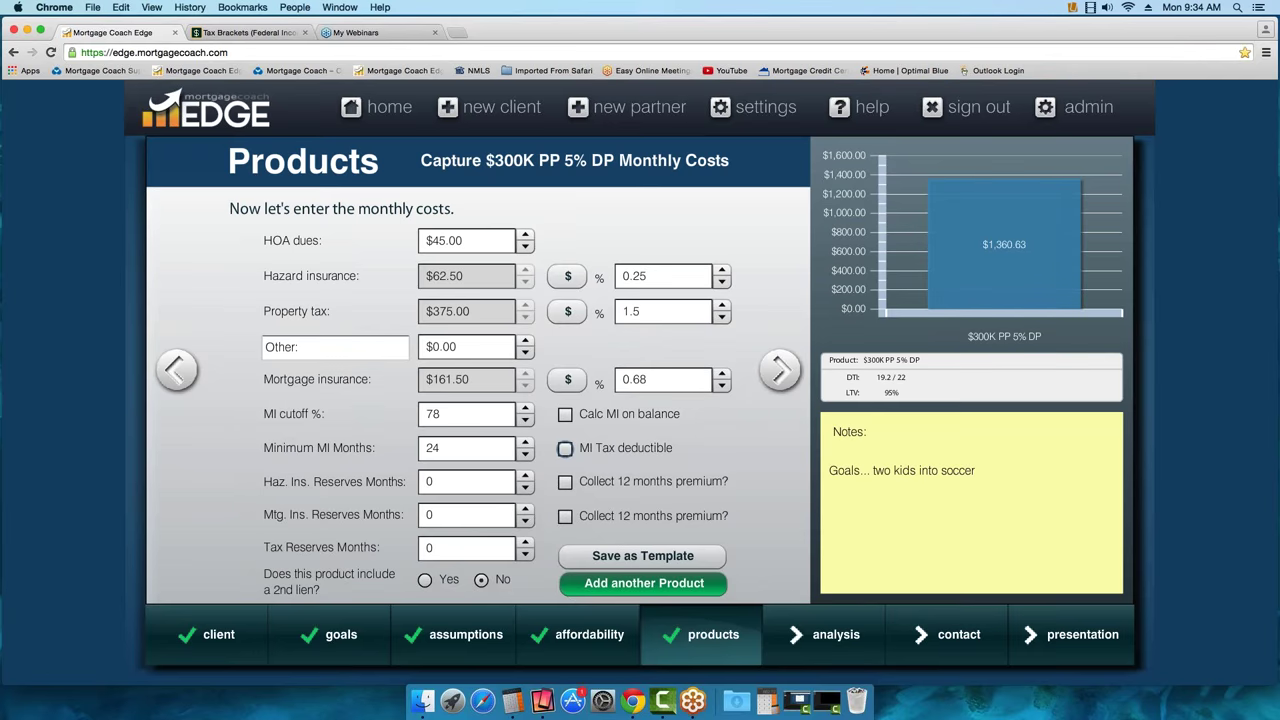
left_click(565, 481)
left_click(444, 478)
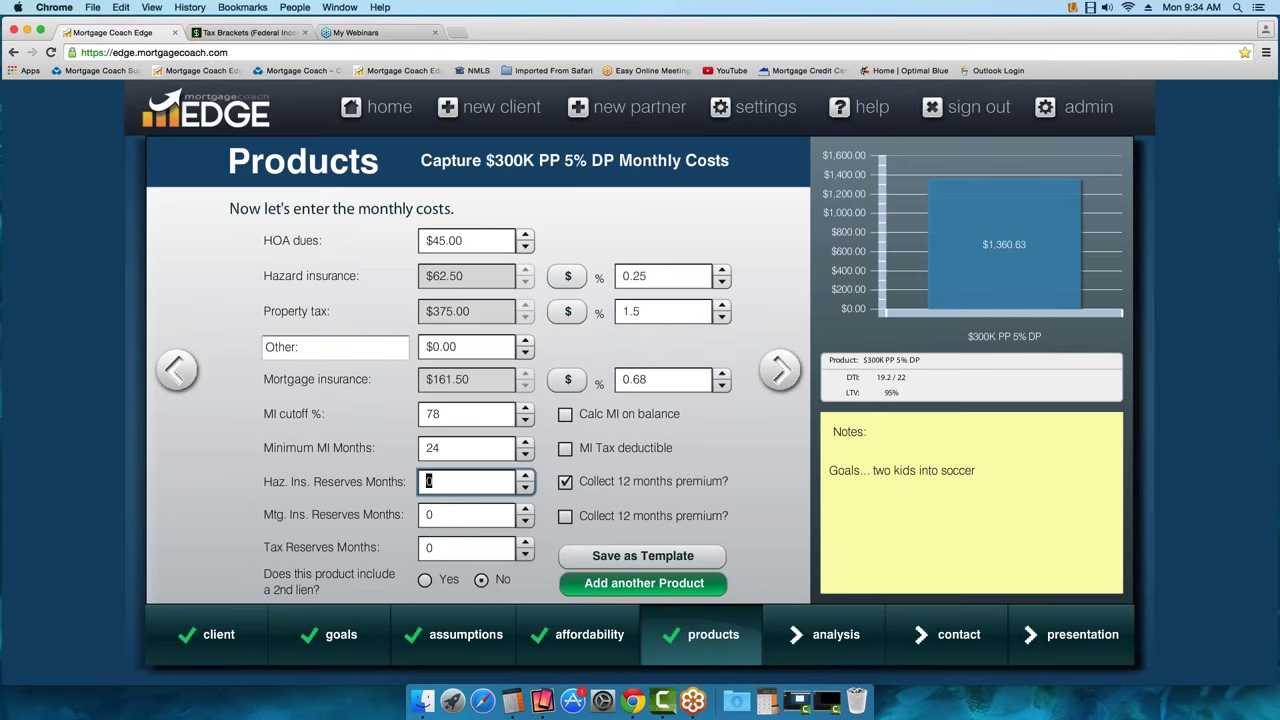
type("2")
left_click(428, 547)
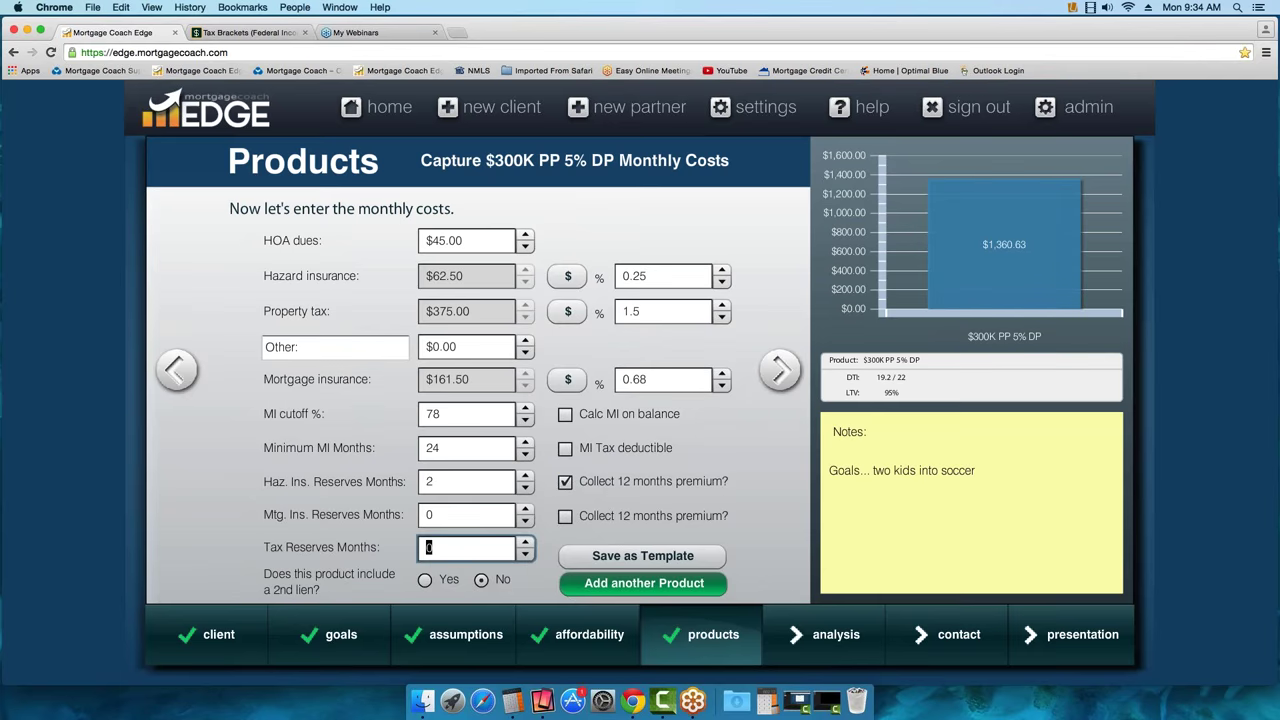
type("6")
left_click(177, 370)
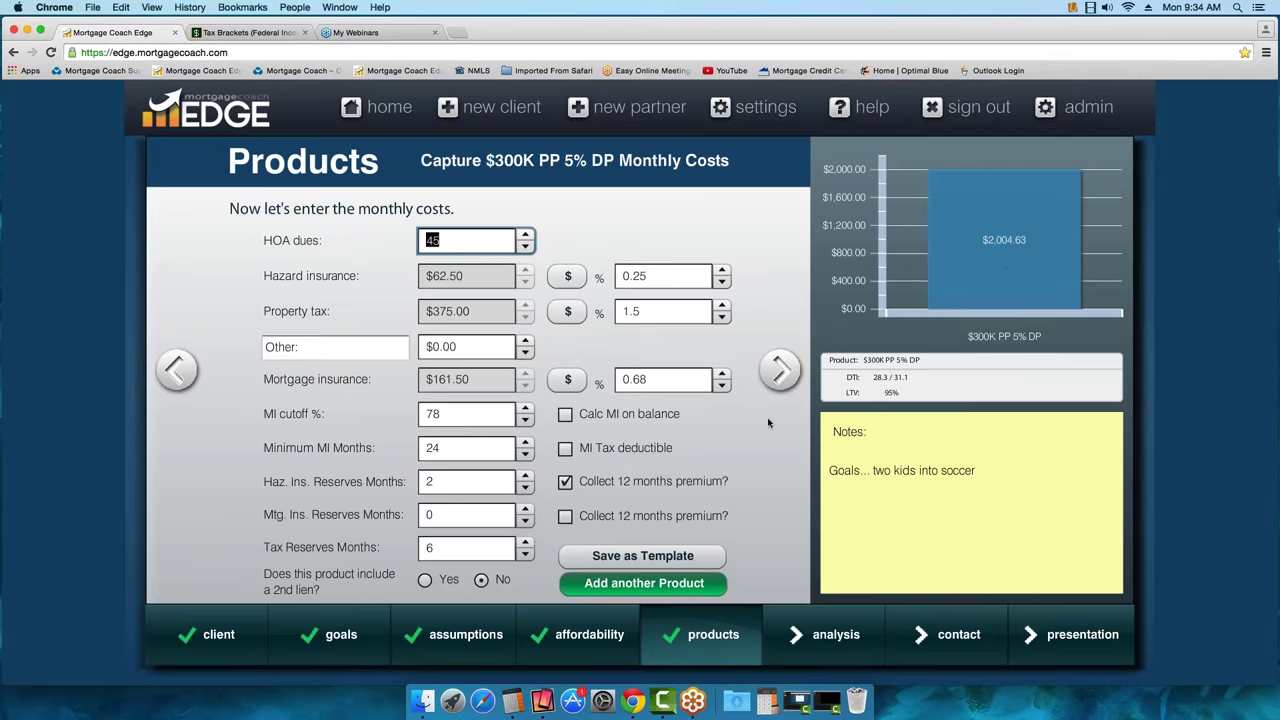
mouse_move(963, 319)
Add a second product and rename it from Product 2 to '$350K PP 5% DP'
left_click(655, 588)
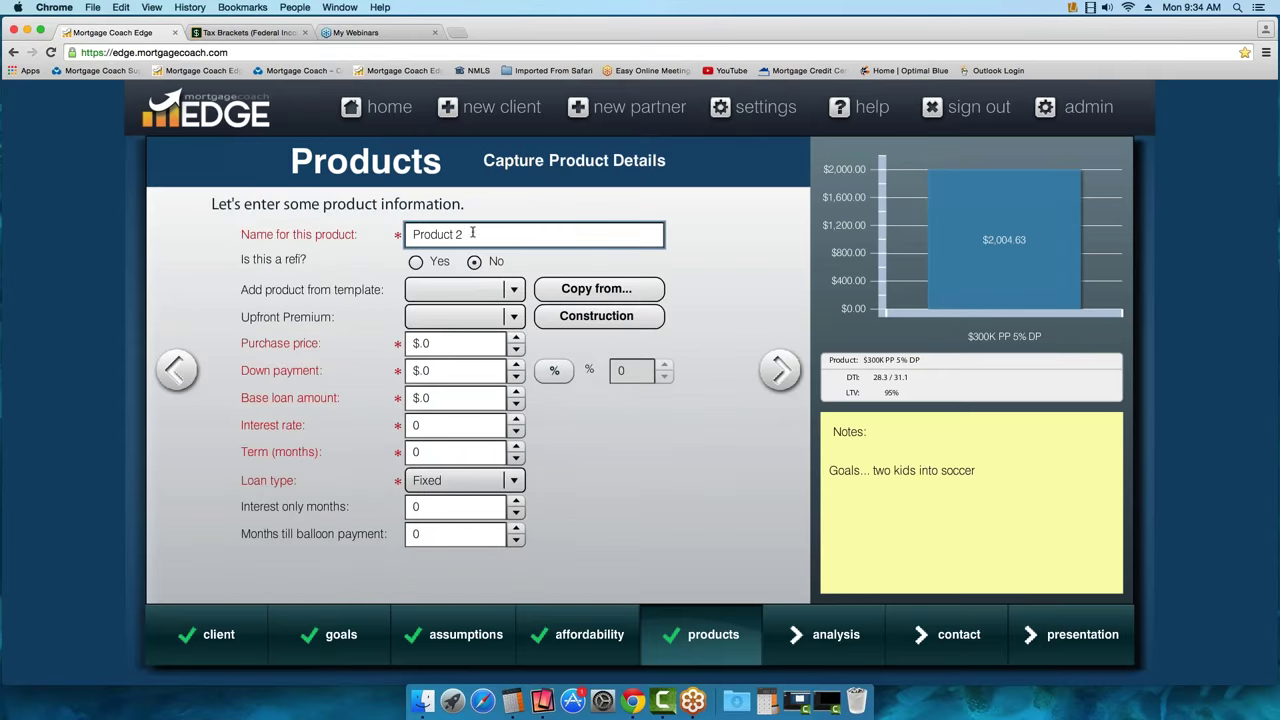
left_click(473, 233)
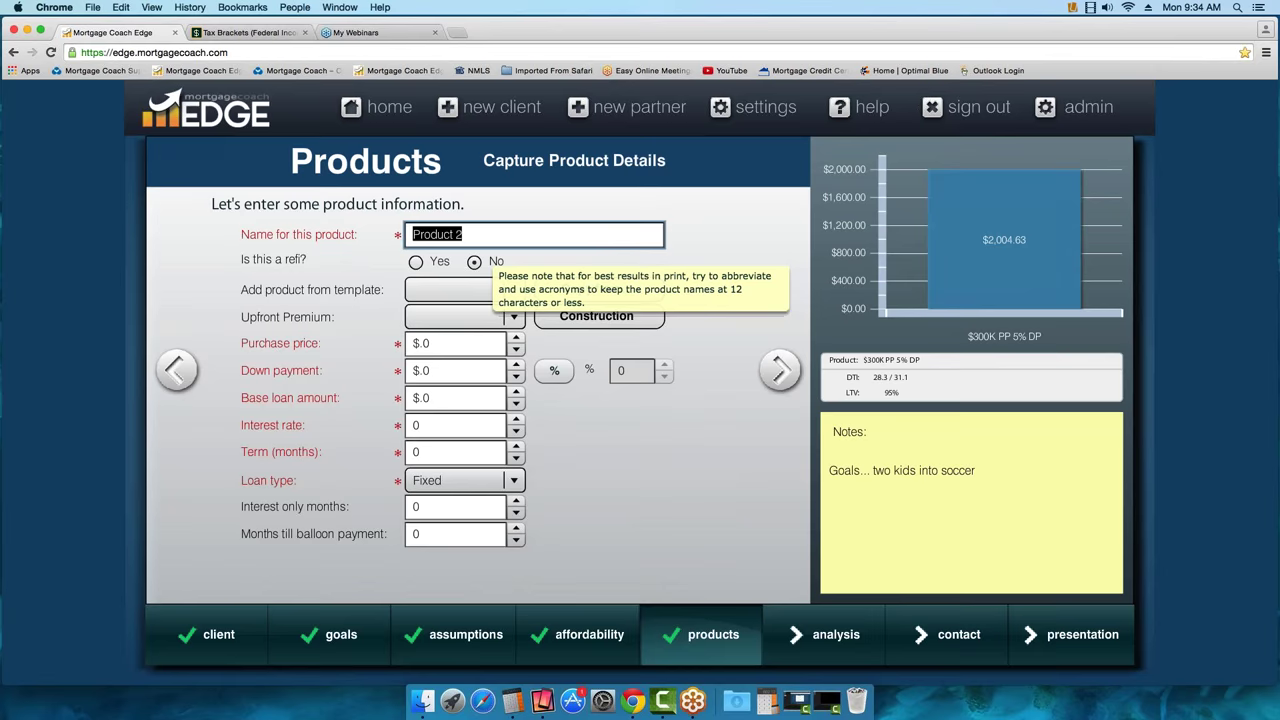
type("$350K PP 5%")
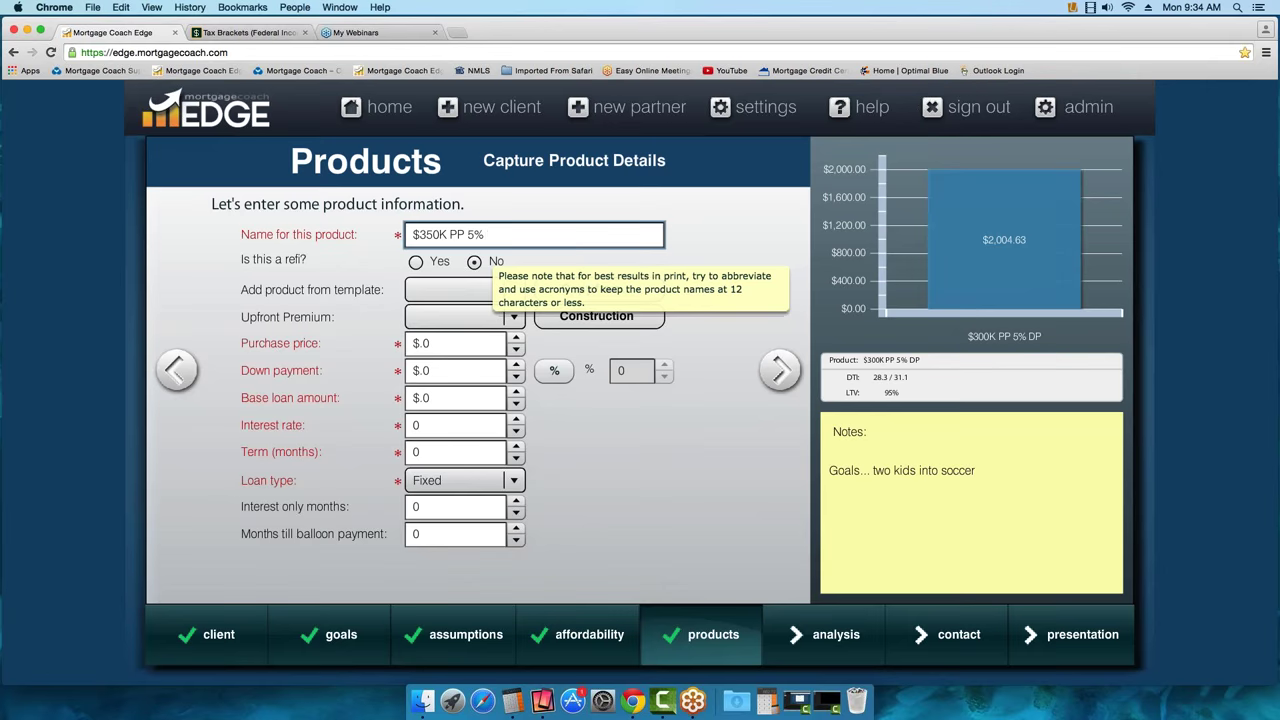
type(" DP")
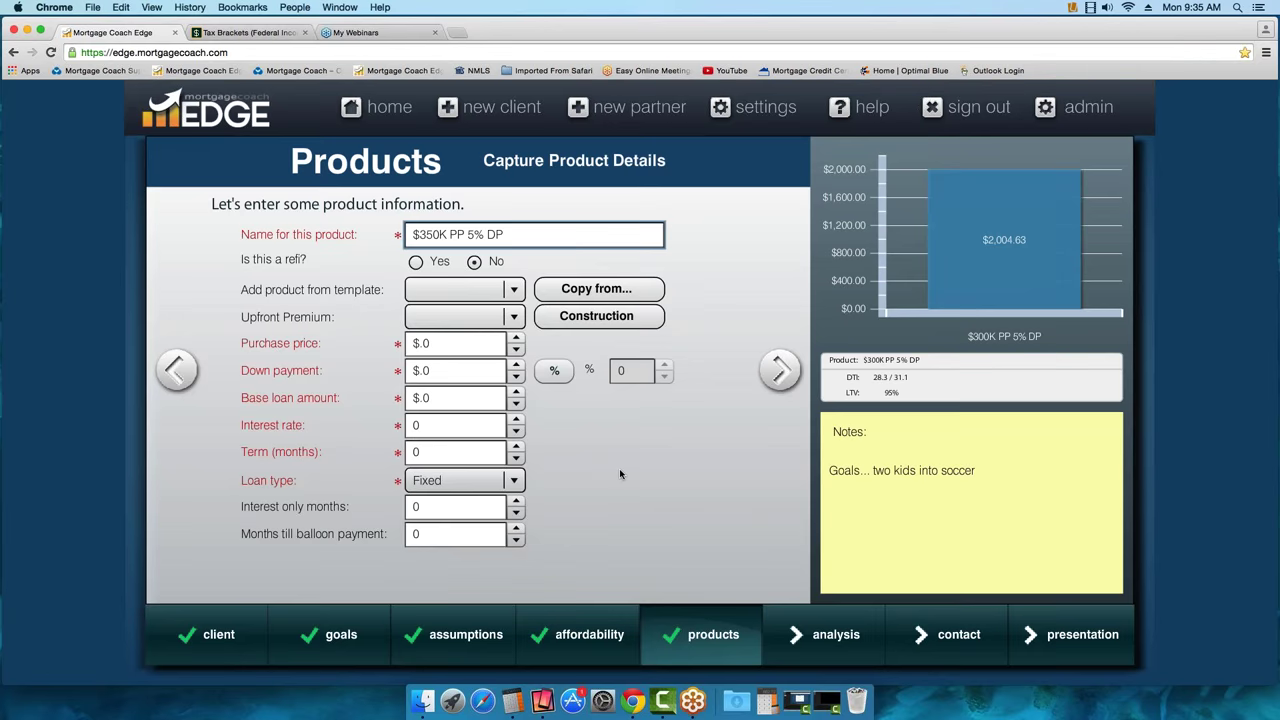
Copy the $300K PP 5% DP product's details into the new product and step to its closing costs
left_click(597, 290)
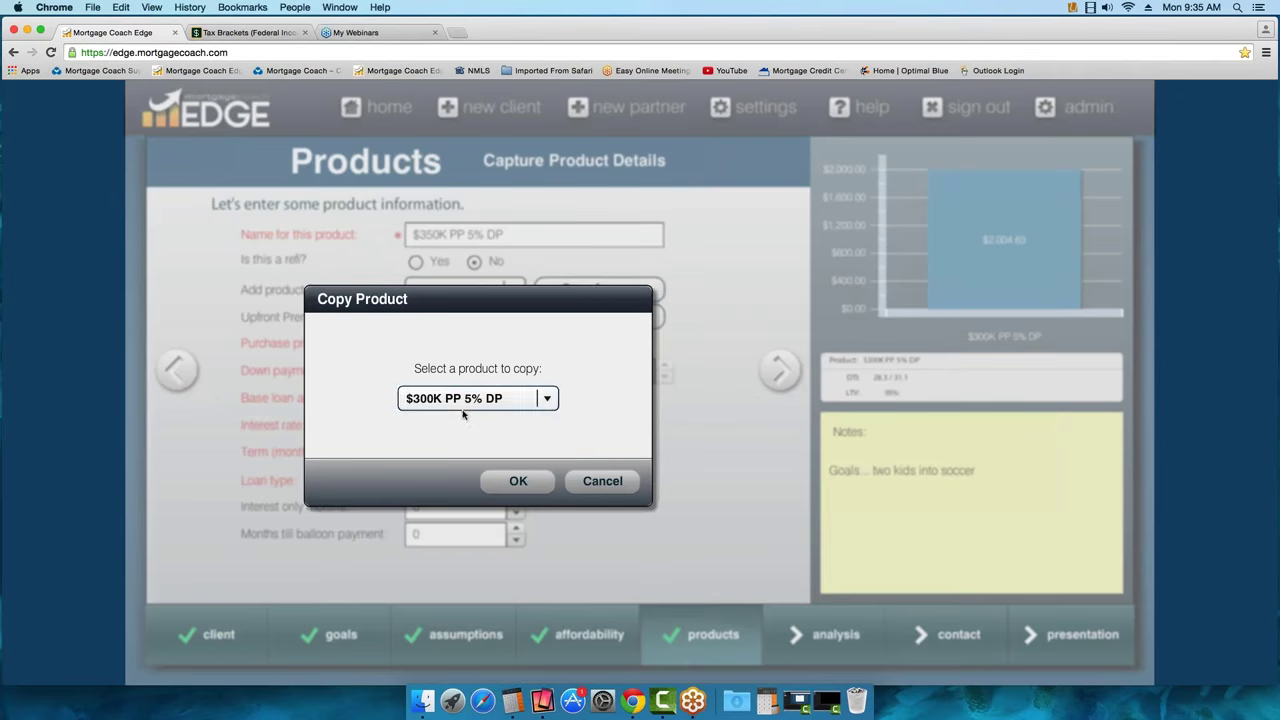
left_click(517, 483)
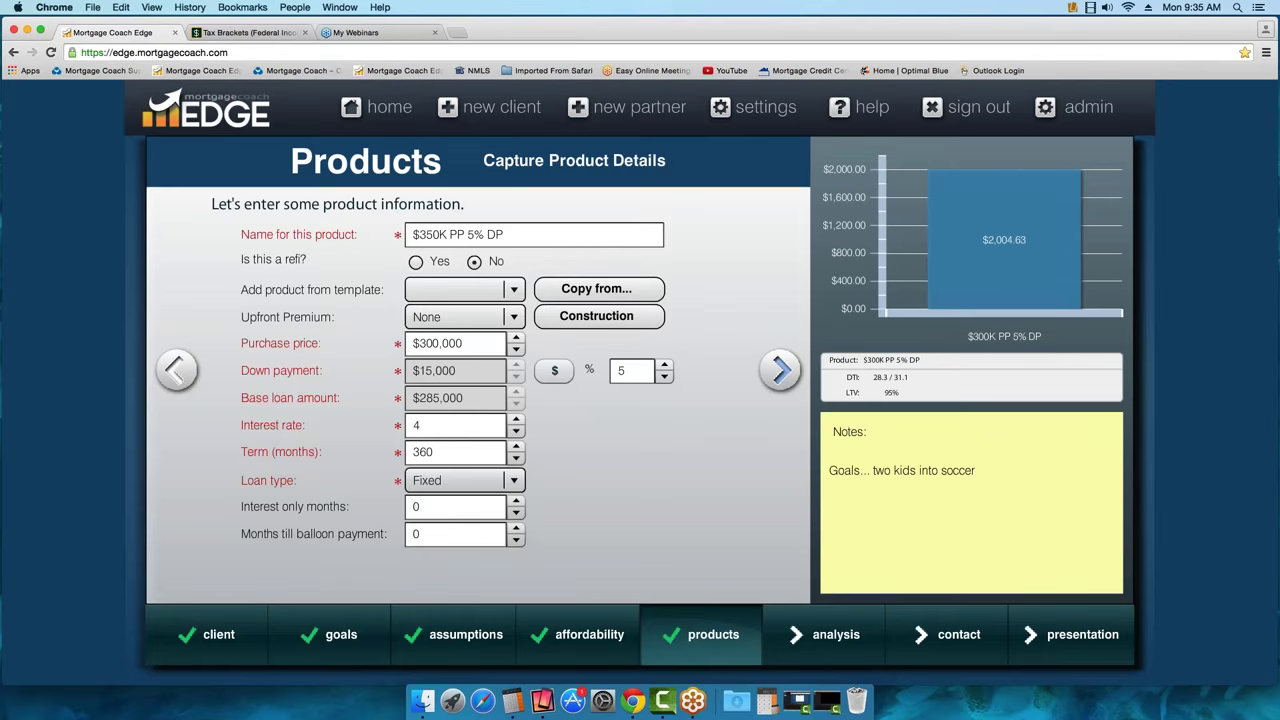
left_click(780, 370)
left_click(780, 370)
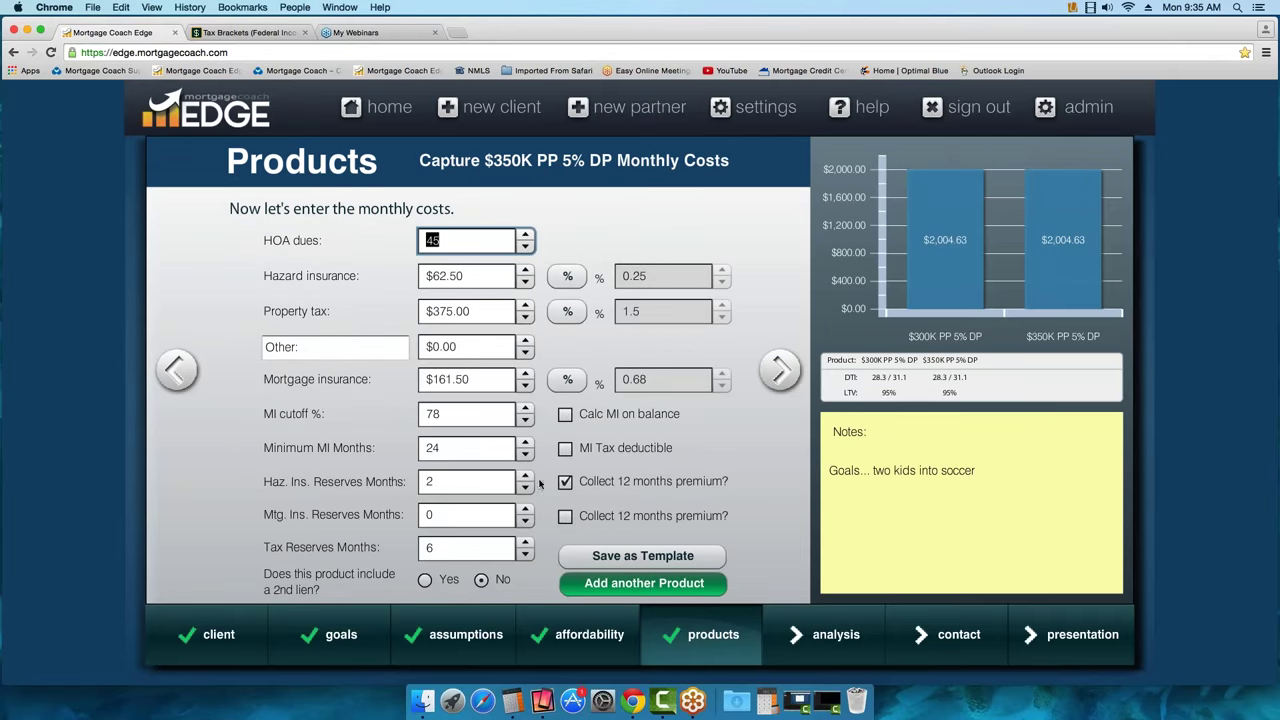
left_click(176, 370)
Change the purchase price to $350,000, giving a $332,500 loan, and move on to closing costs
left_click(176, 370)
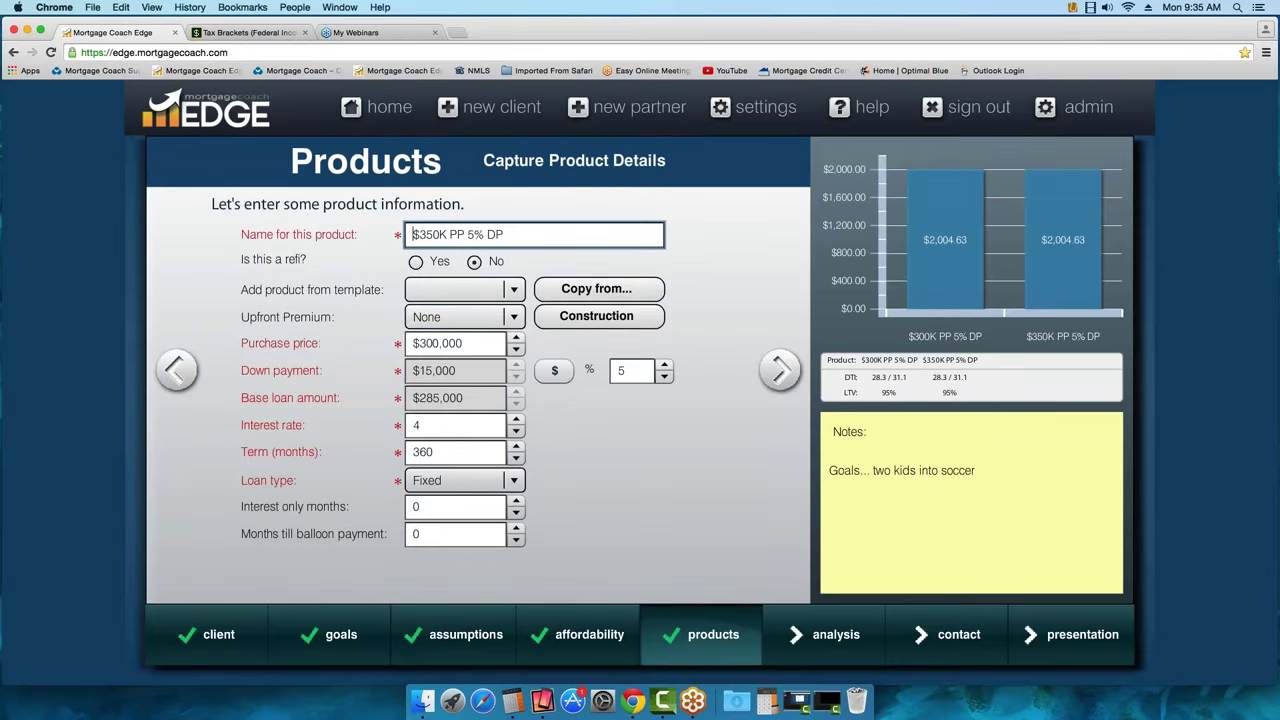
left_click(463, 344)
type("350000")
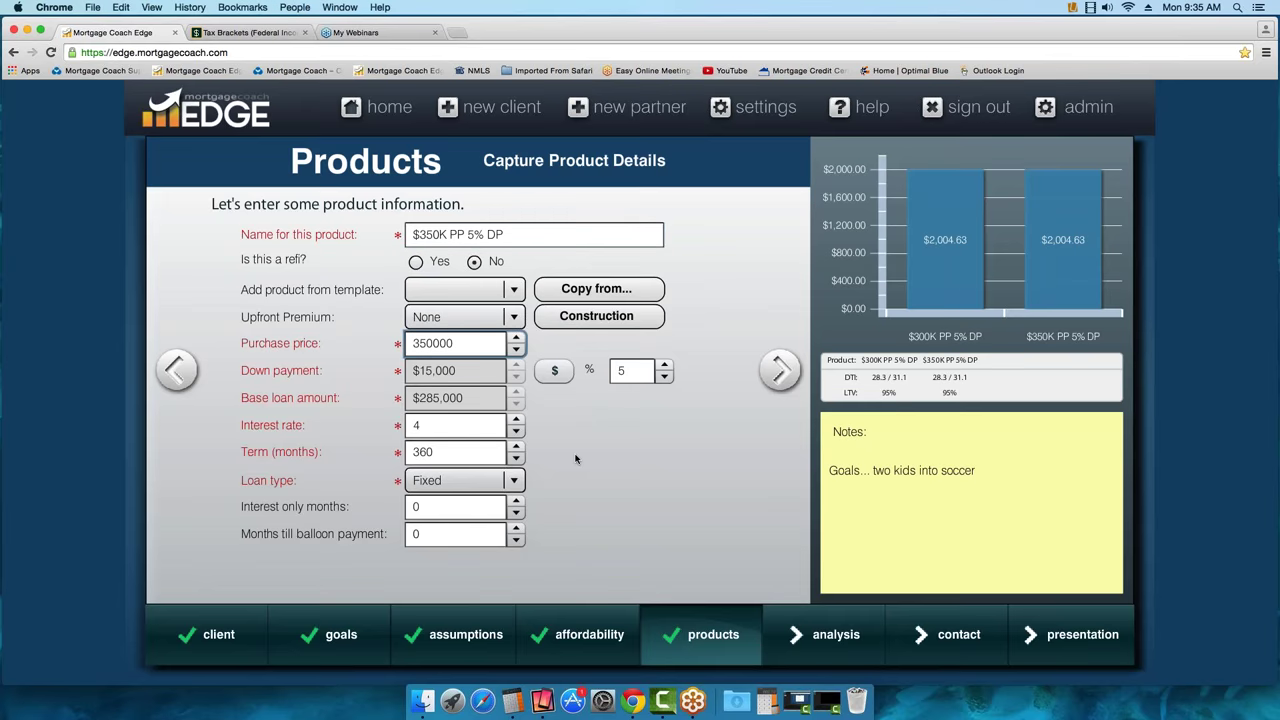
key("Tab")
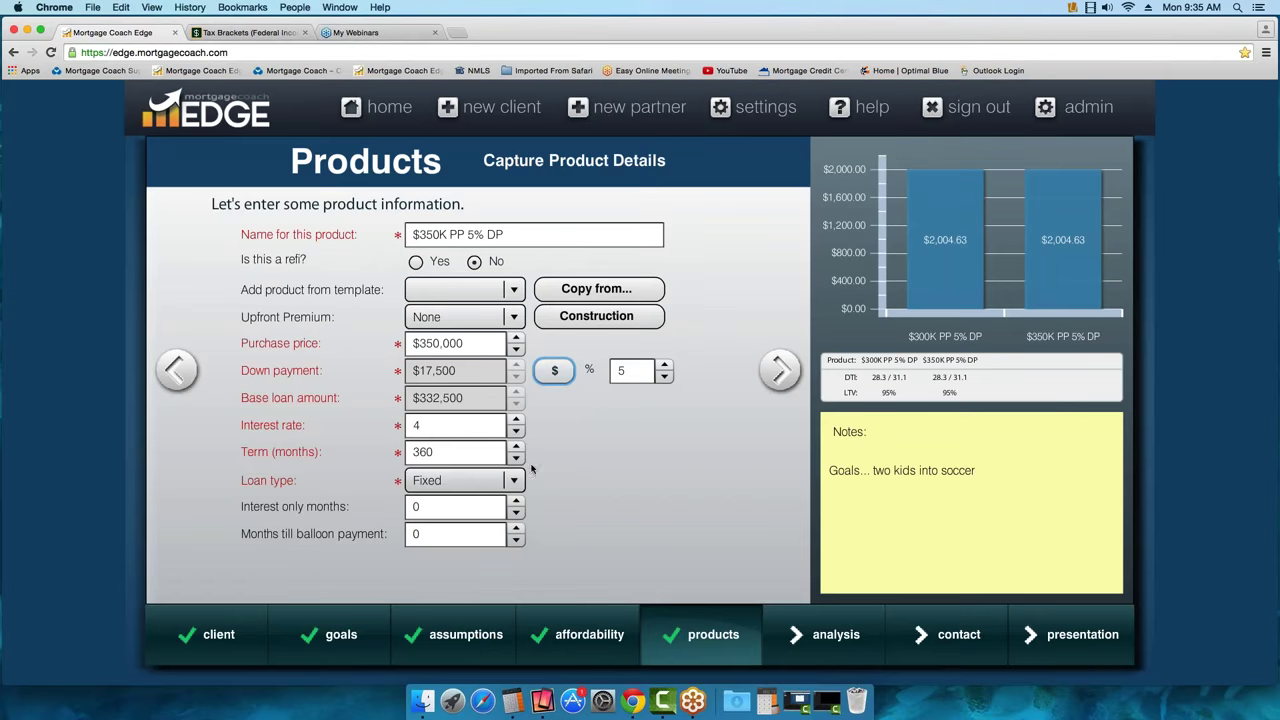
left_click(780, 370)
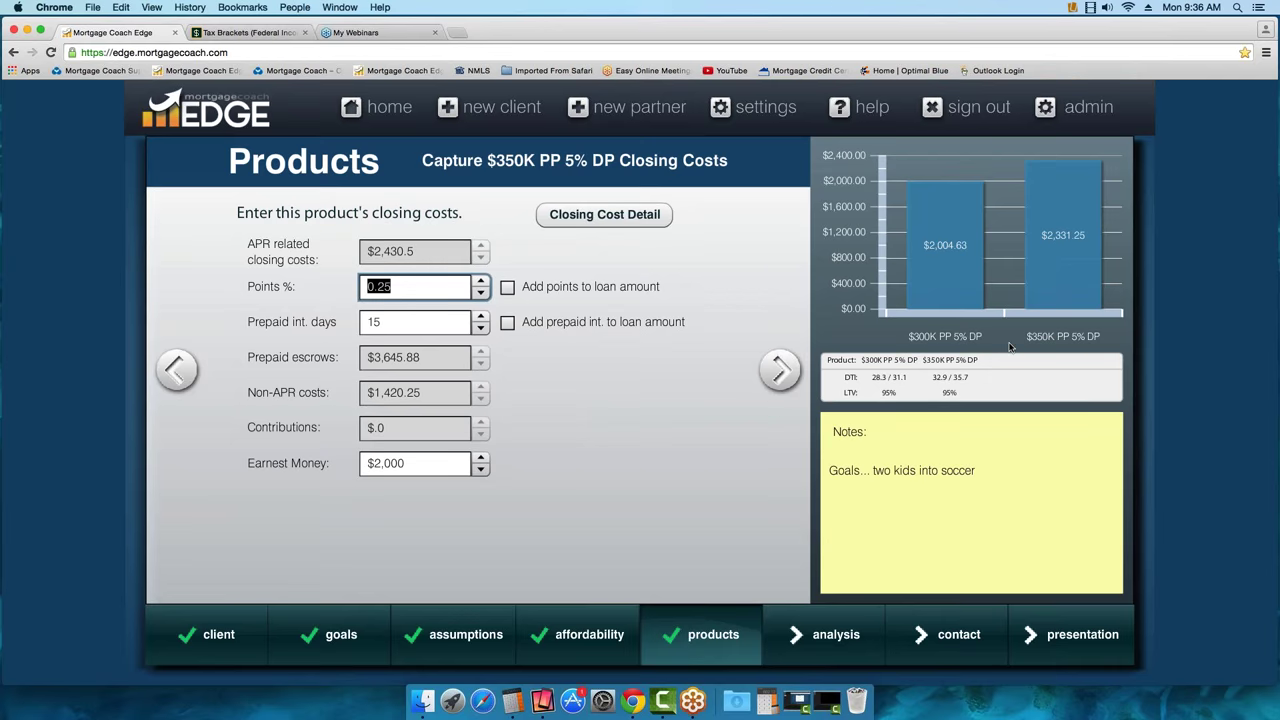
Advance to the $350K product's monthly costs, then add a third product
mouse_move(1025, 284)
left_click(781, 370)
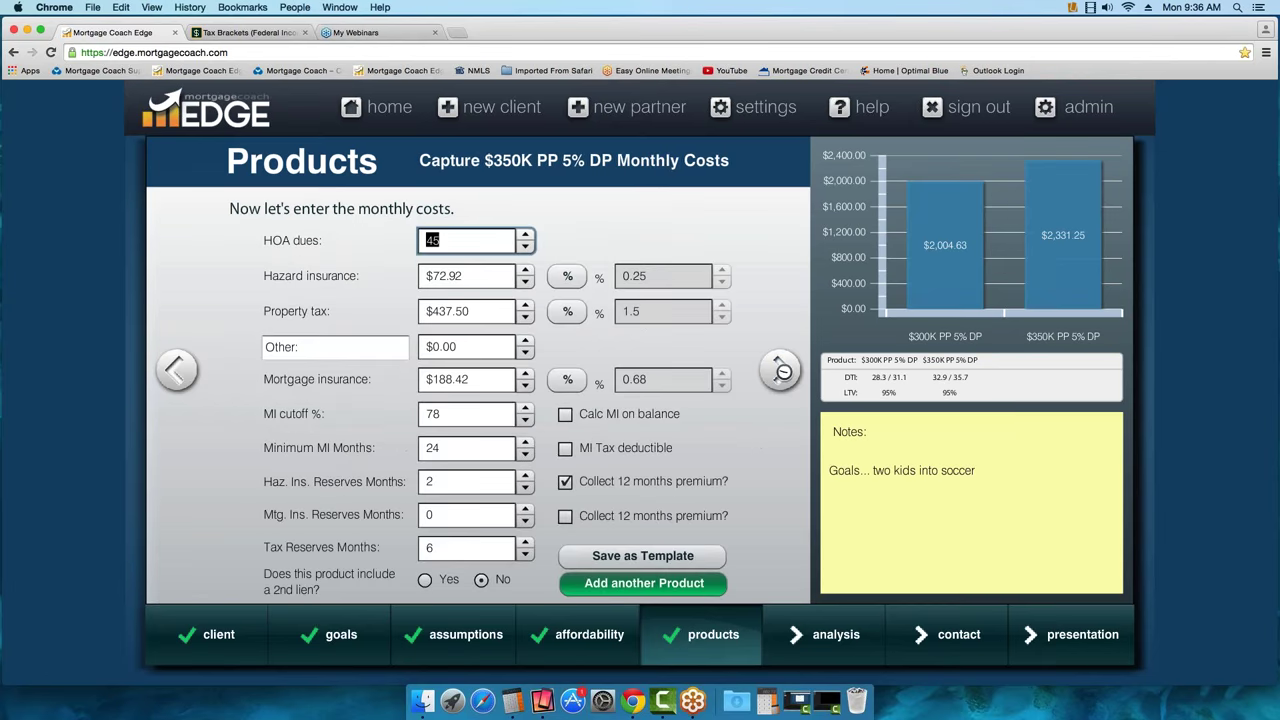
left_click(644, 583)
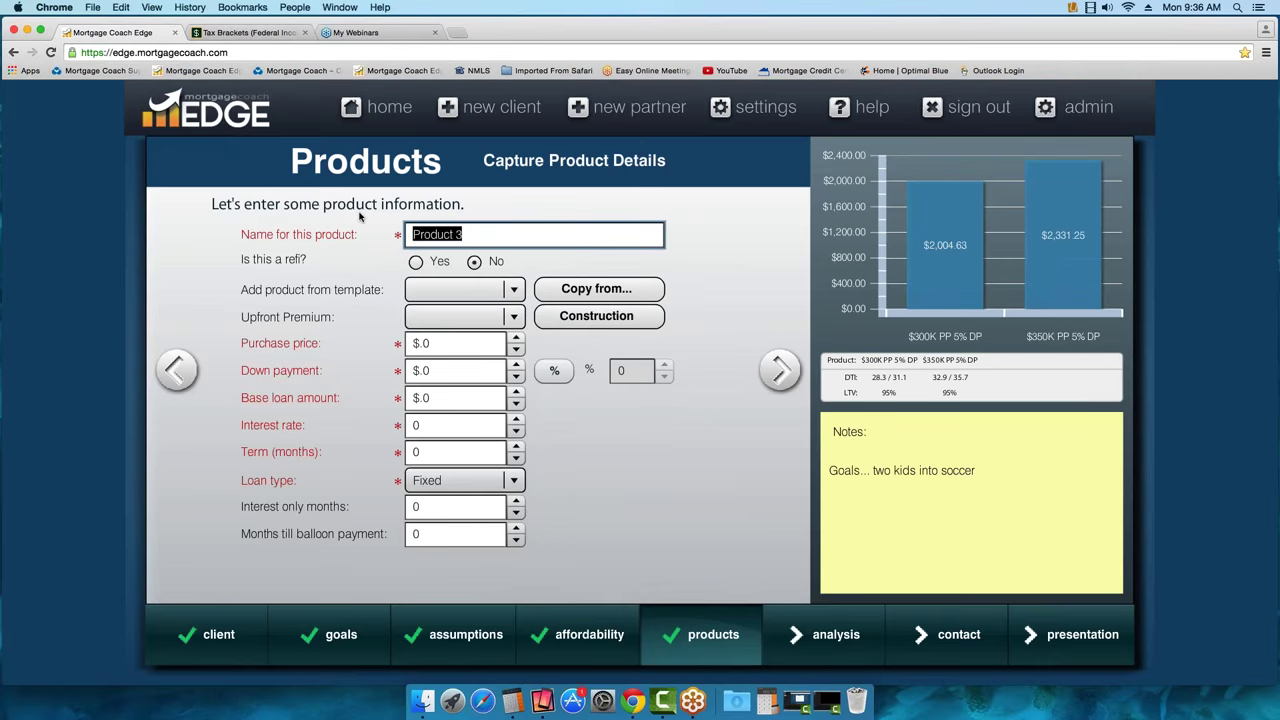
Name the third product '$300K PP 3.5% DP FHA'
type("$300K PP 3.5%")
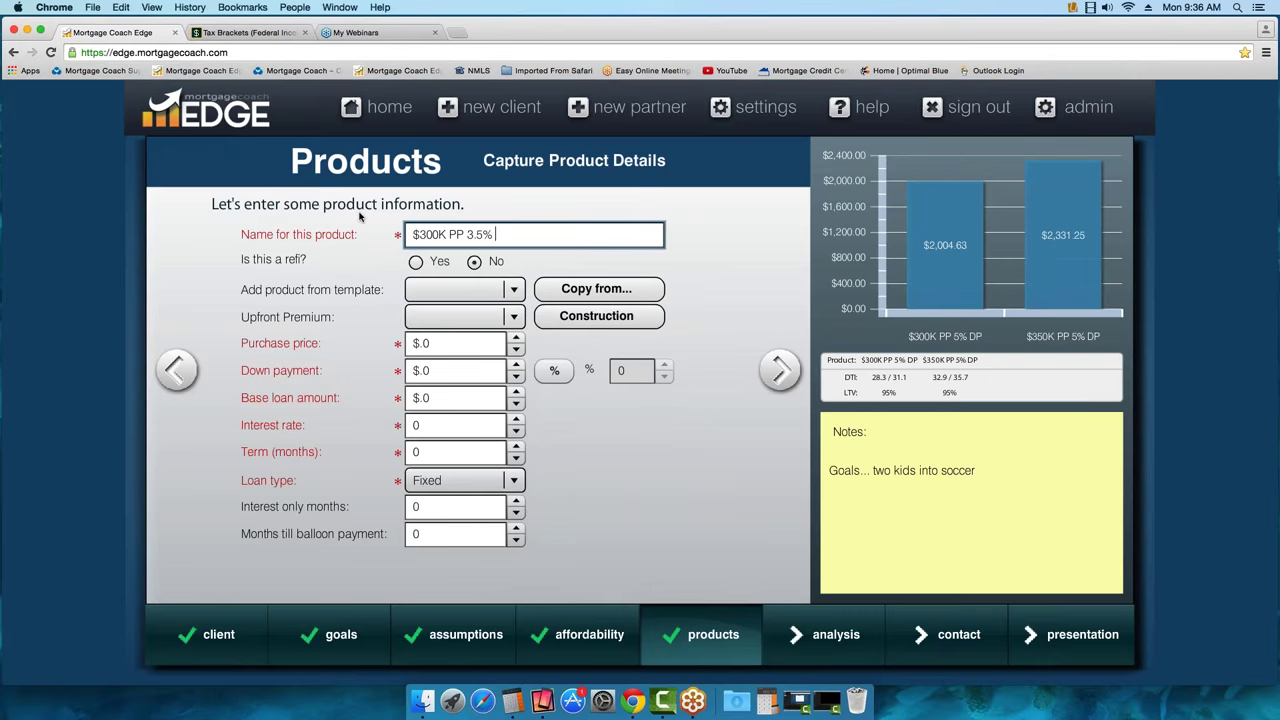
type(" DP")
key("BackSpace")
key("BackSpace")
type("DP FHA")
left_click(604, 294)
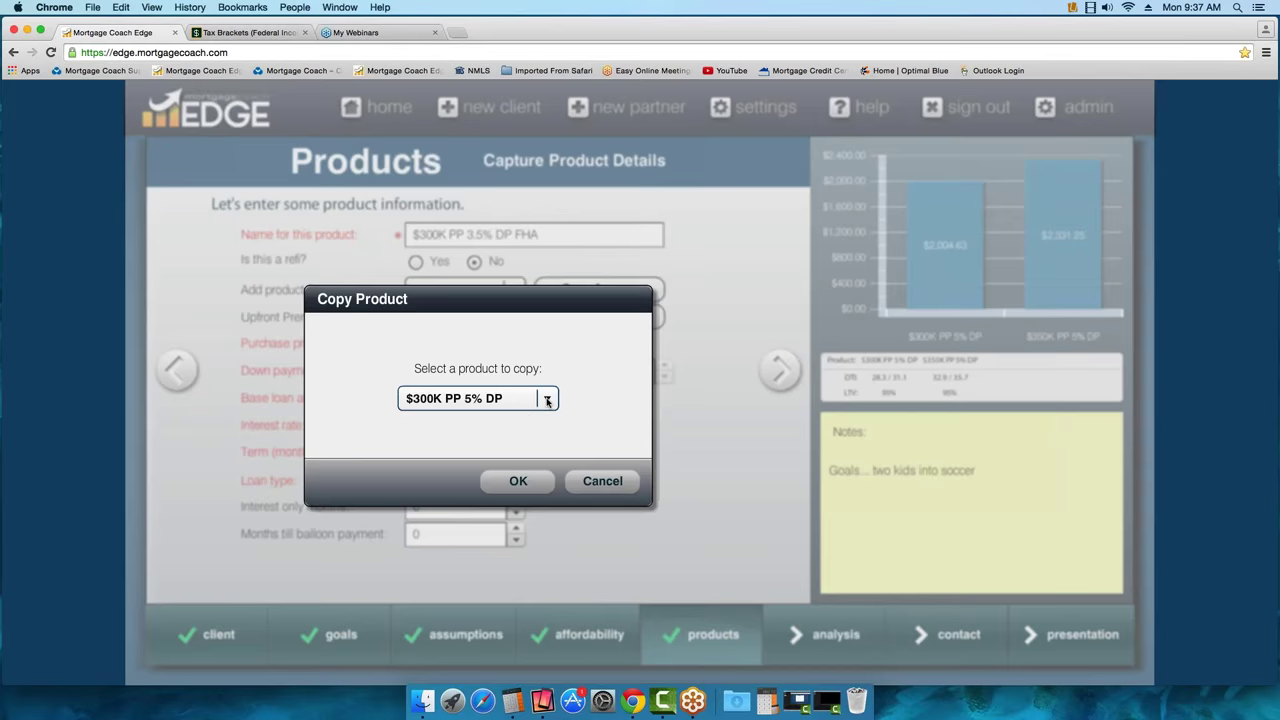
Copy the $300K PP 5% DP product's details ($300,000 price, 5% down, 4%, 360 months) into it
left_click(546, 399)
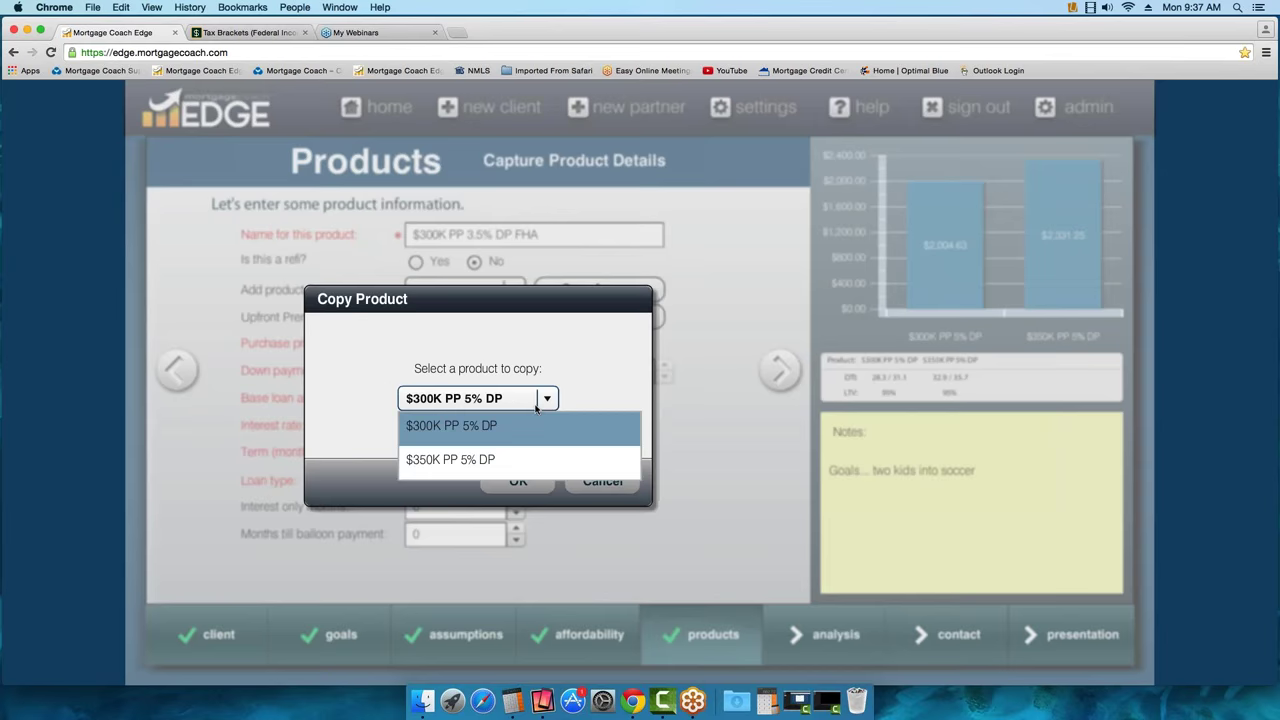
left_click(445, 429)
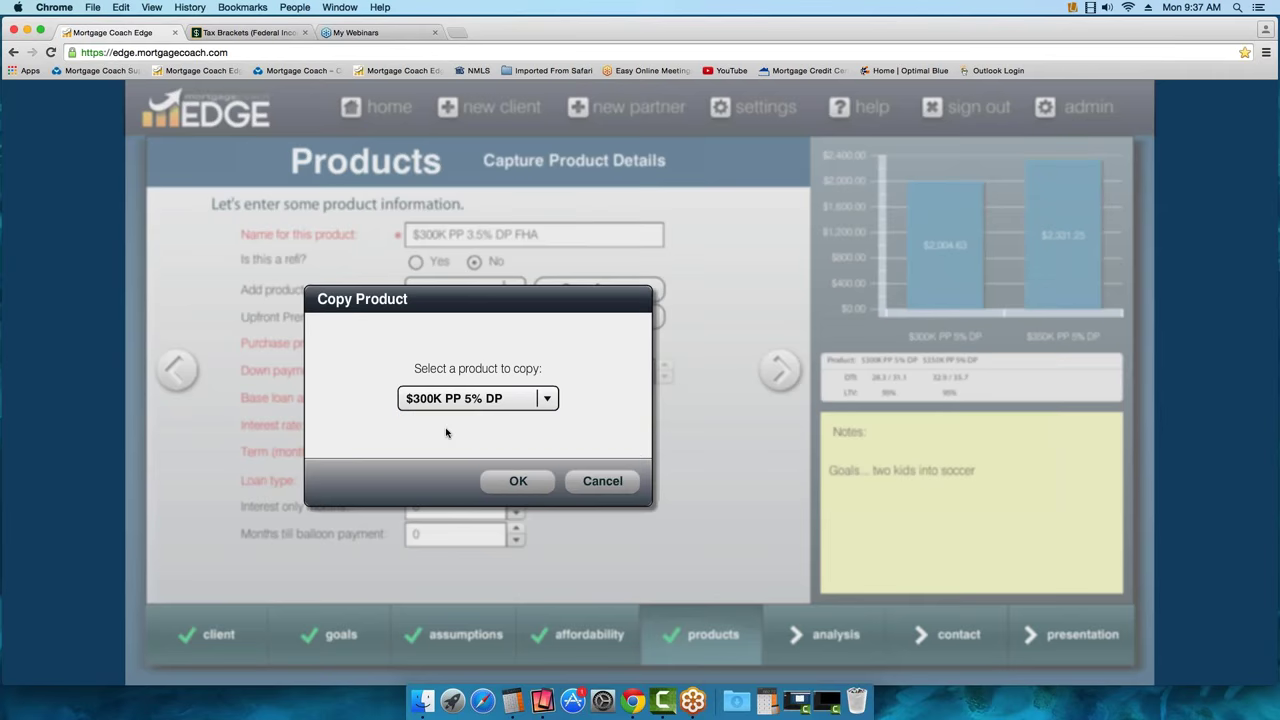
left_click(517, 482)
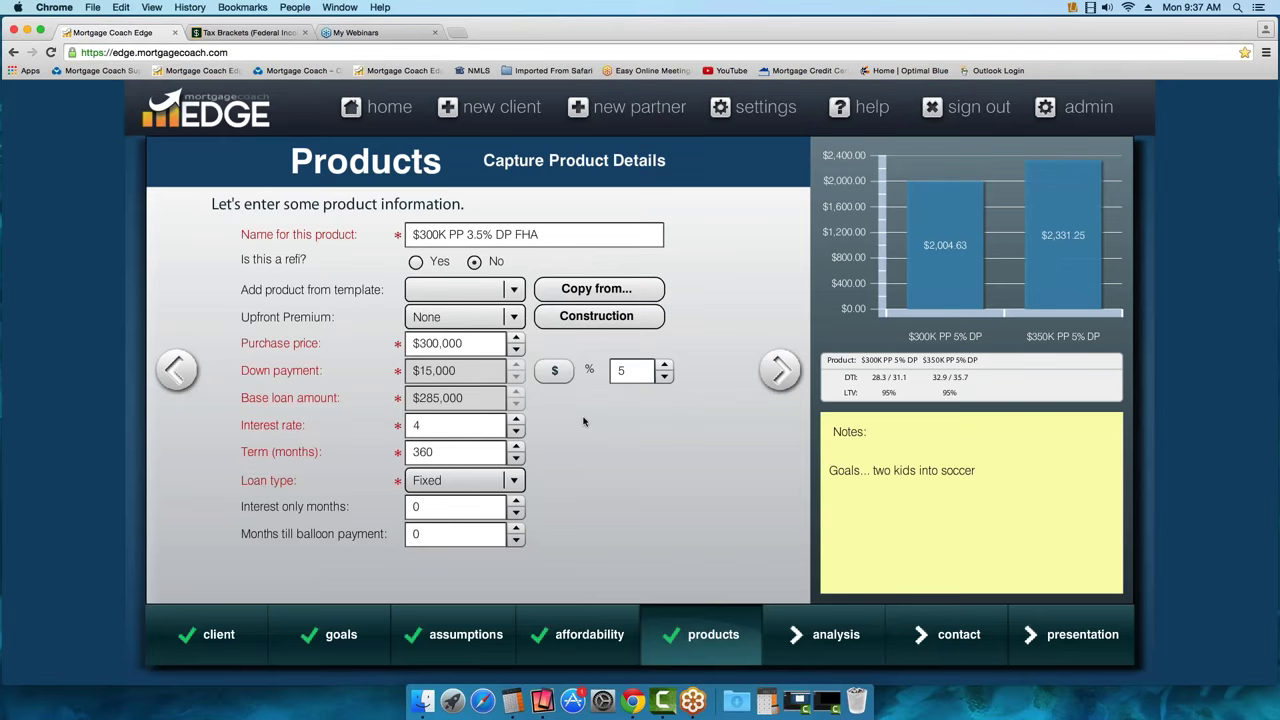
Set the upfront premium to FHA, the down payment to 3.5% and the interest rate to 3.875%
left_click(513, 318)
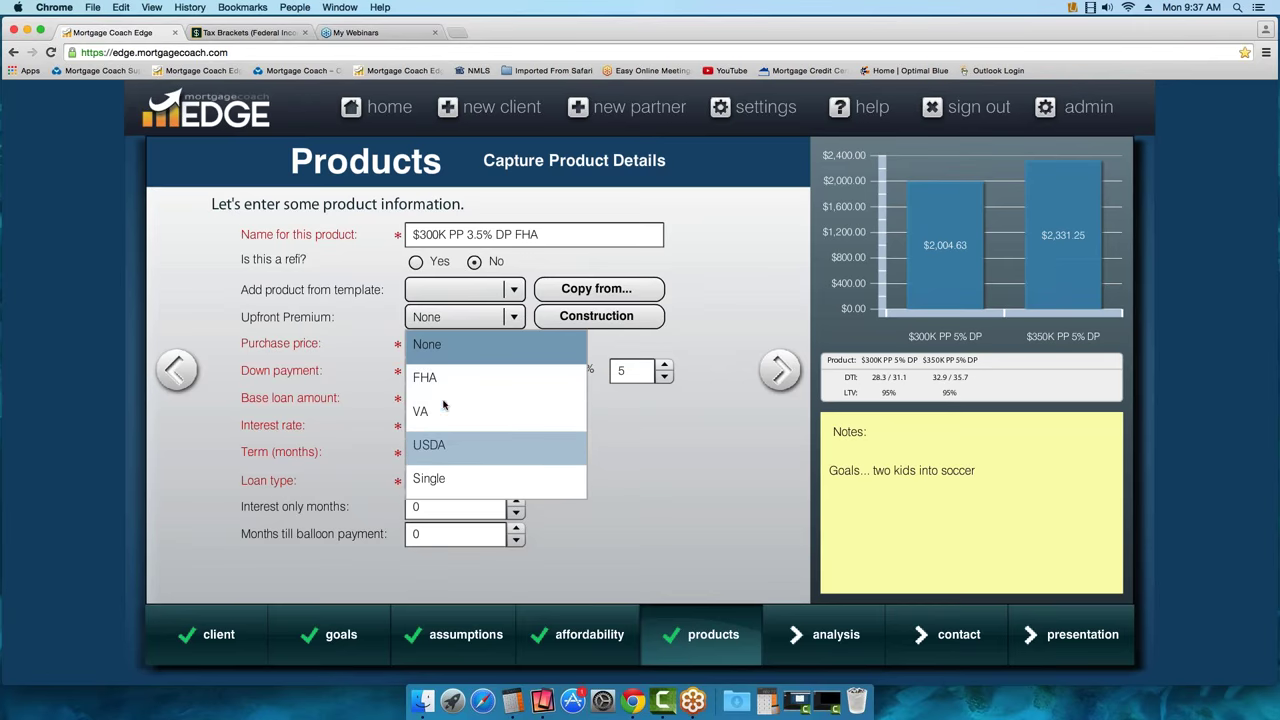
left_click(442, 386)
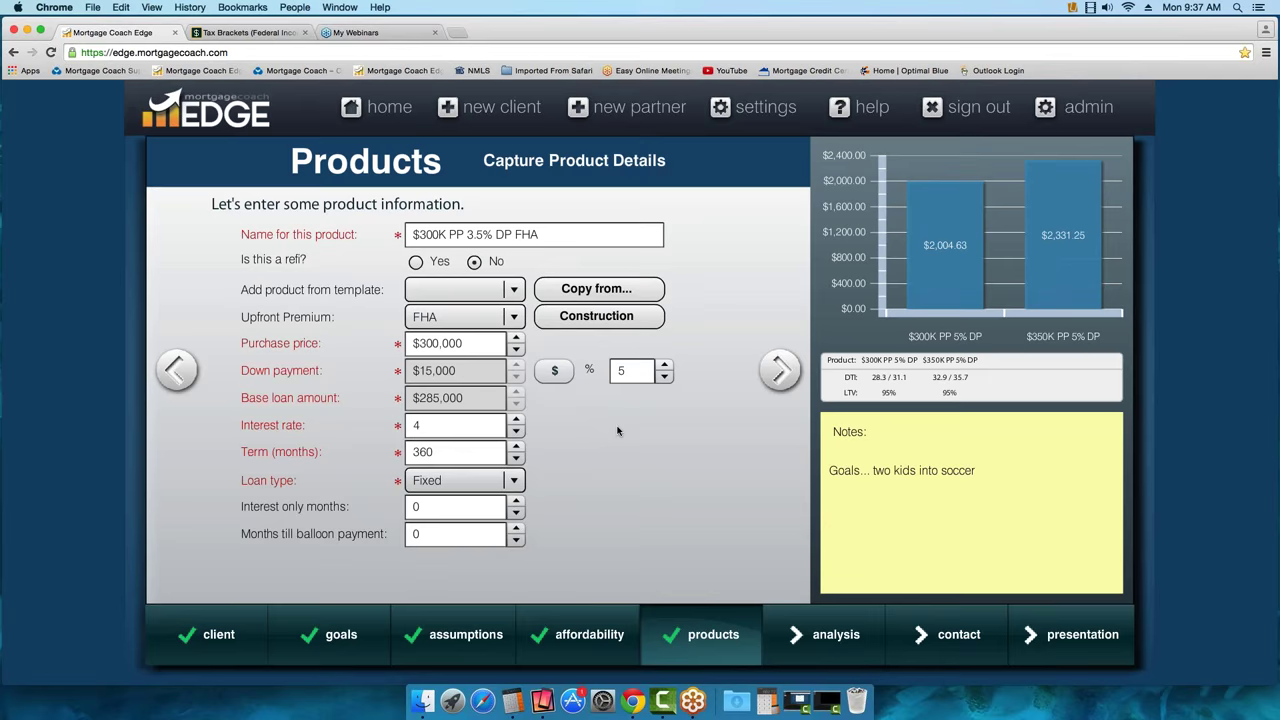
left_click(617, 370)
type("3.")
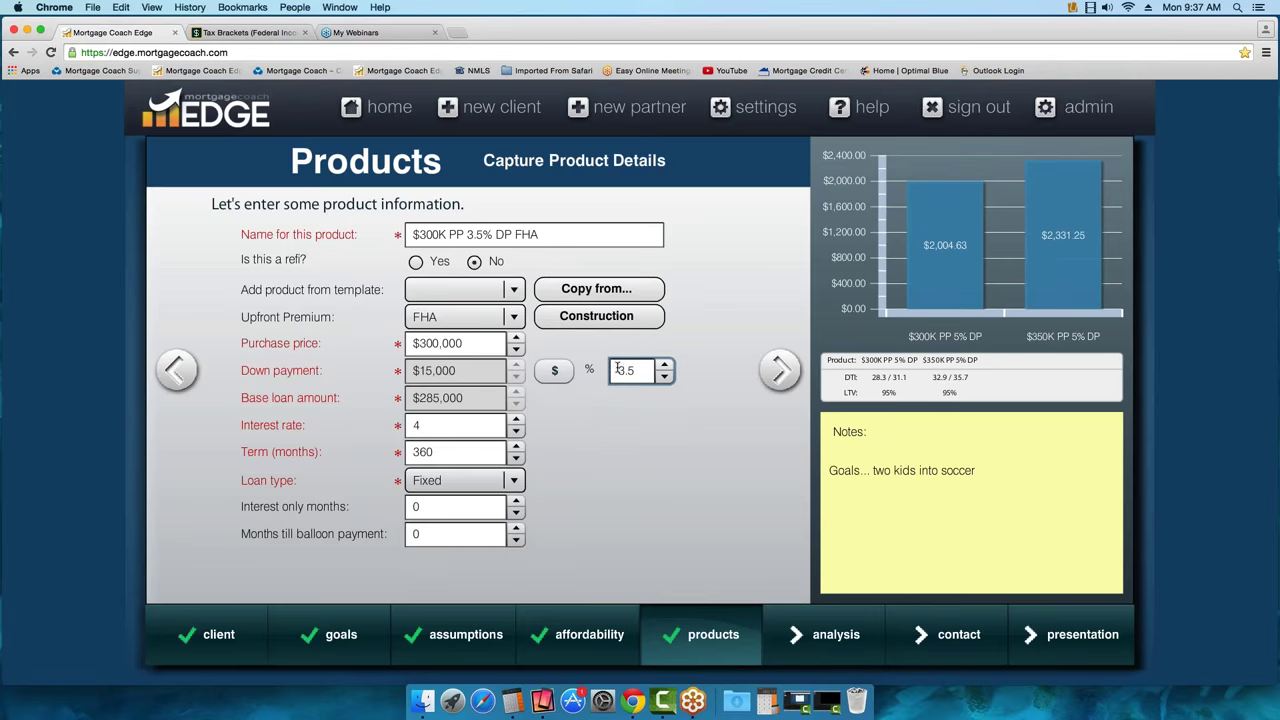
left_click(456, 430)
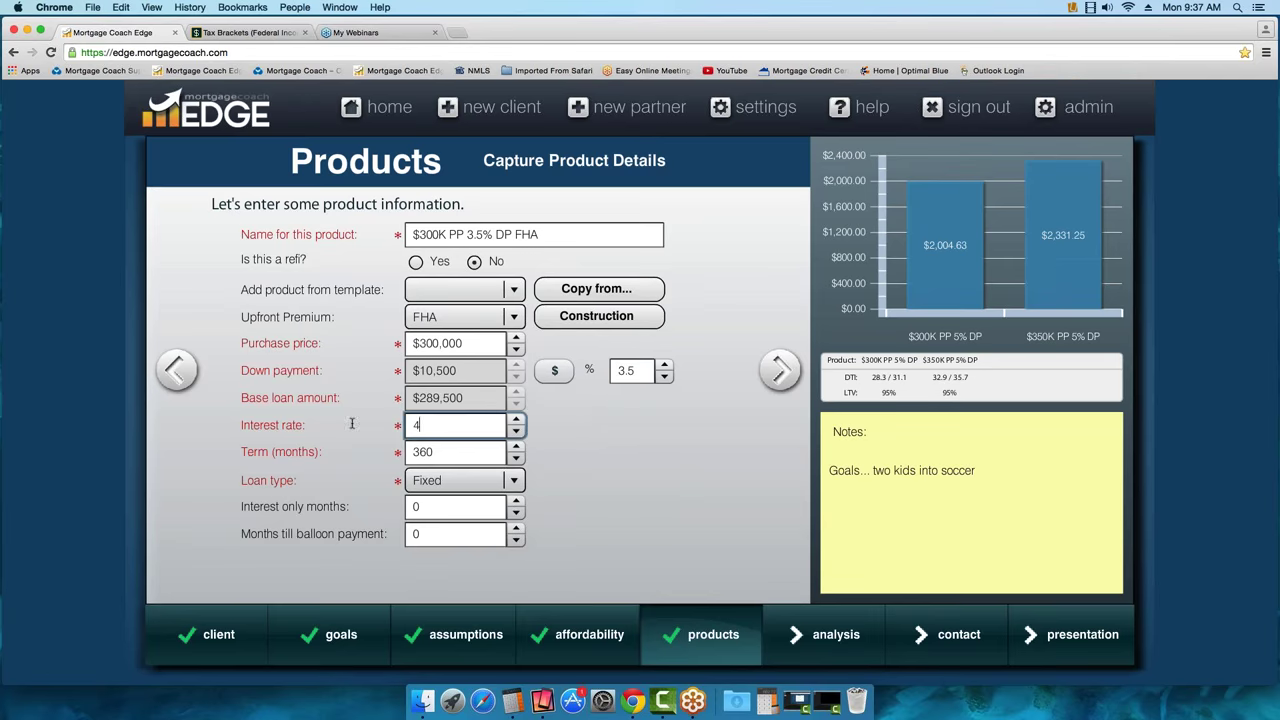
type("3.875")
left_click(783, 372)
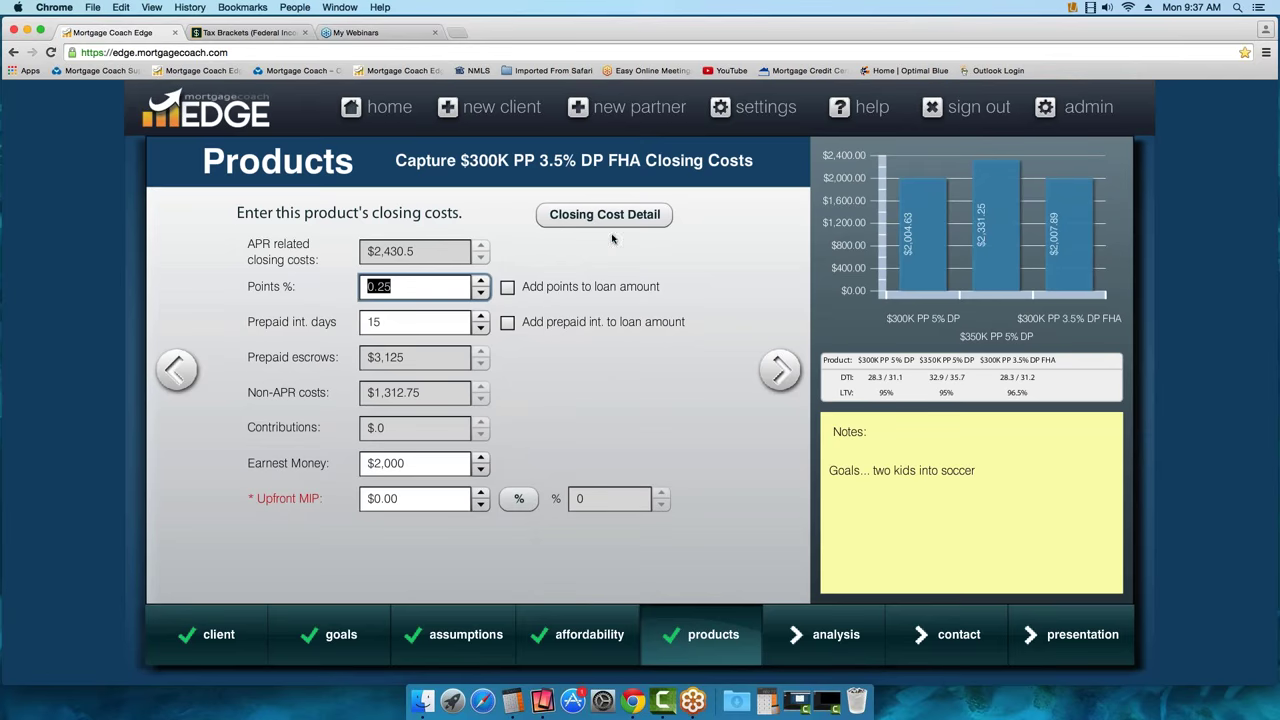
Apply the FHA 30 Fixed Purchase fee template, giving $0 APR-related and $1,550 non-APR costs
left_click(618, 224)
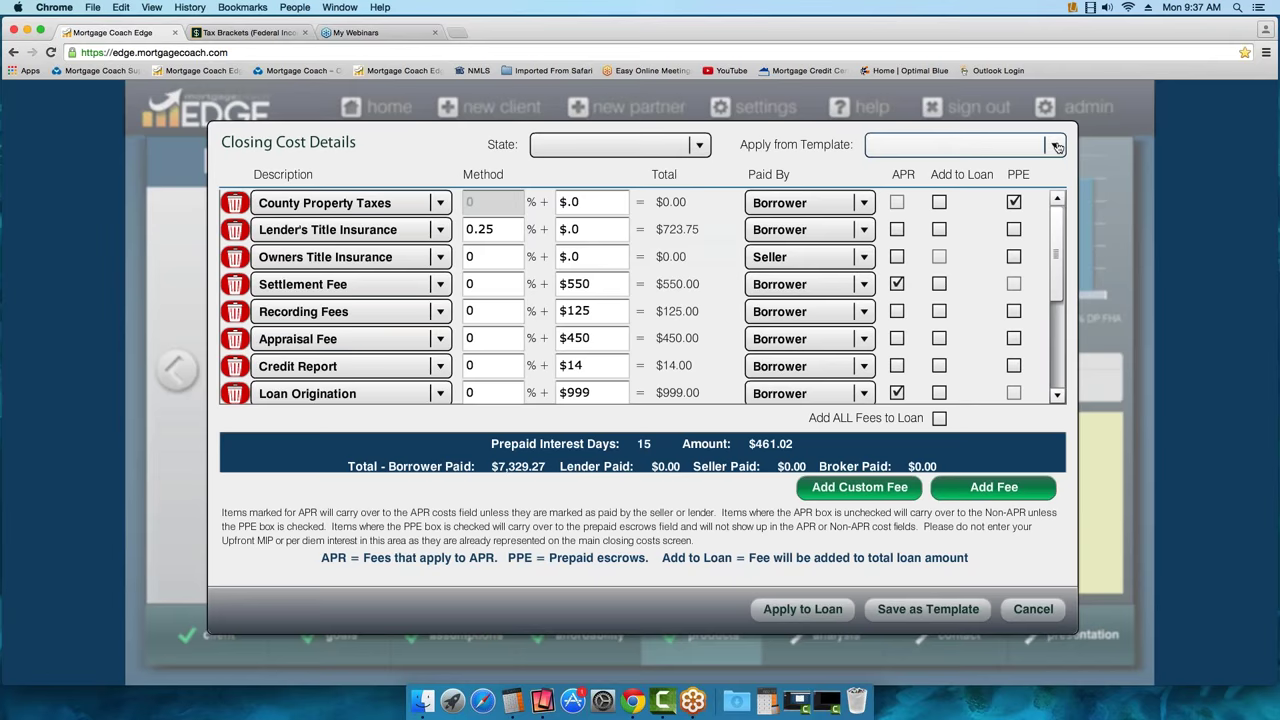
left_click(1054, 145)
left_click(933, 307)
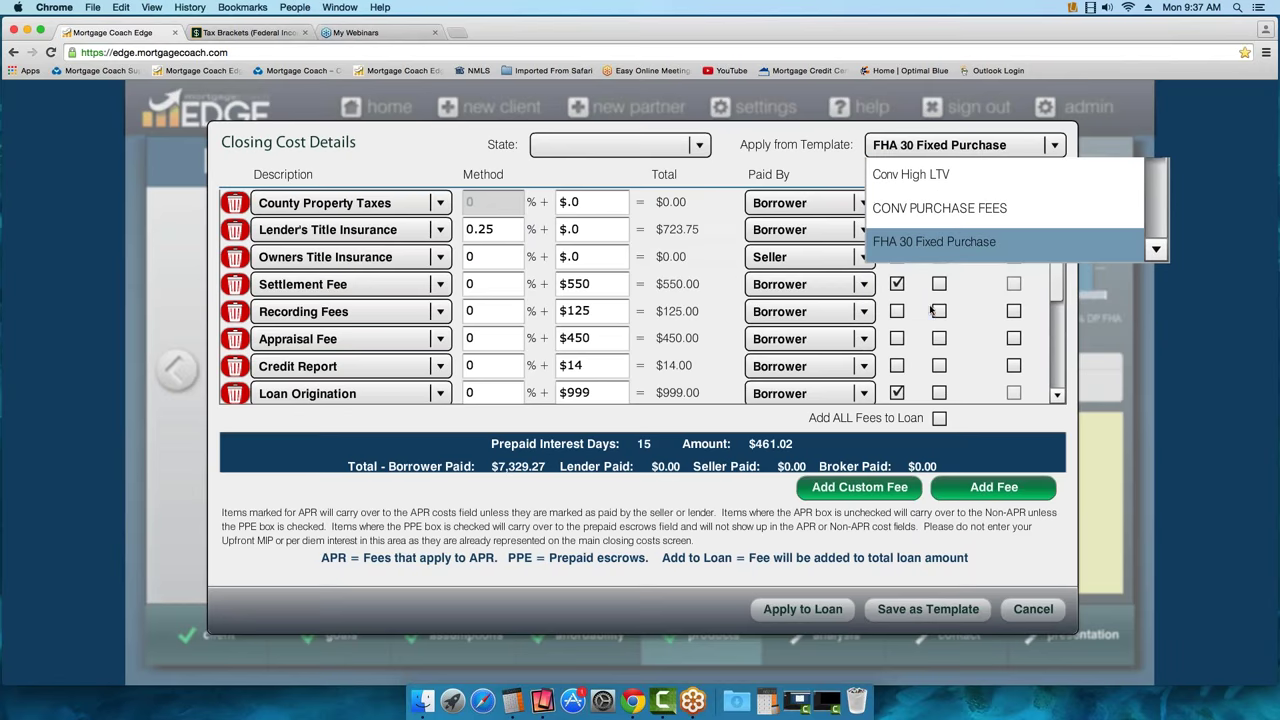
left_click(803, 609)
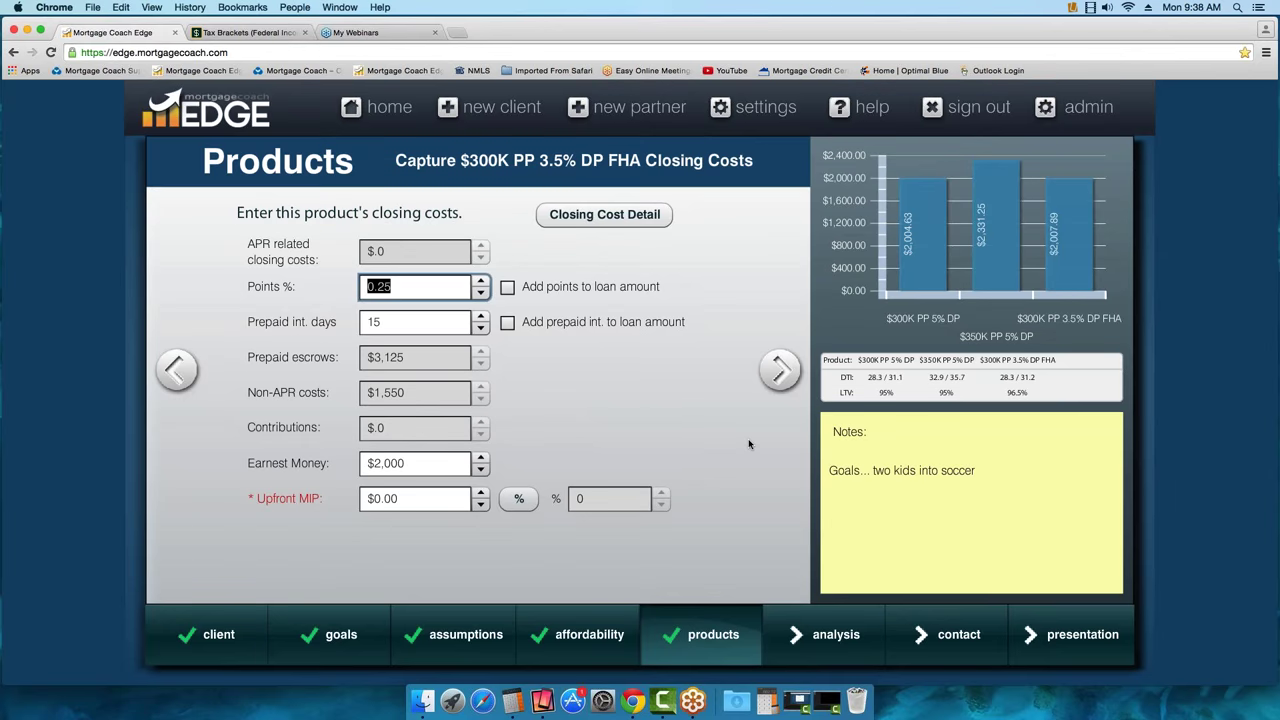
Enter -0.25 points and a 1.75% upfront MIP
type("-.25")
key("Tab")
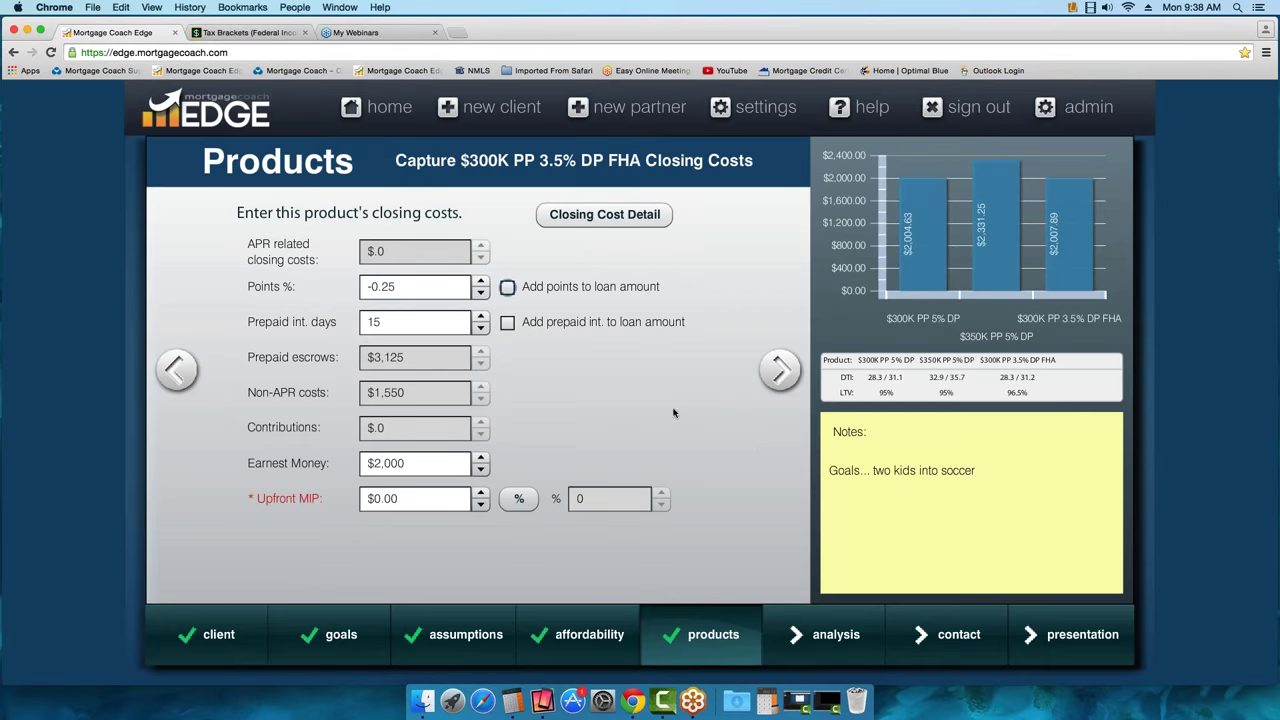
mouse_move(424, 338)
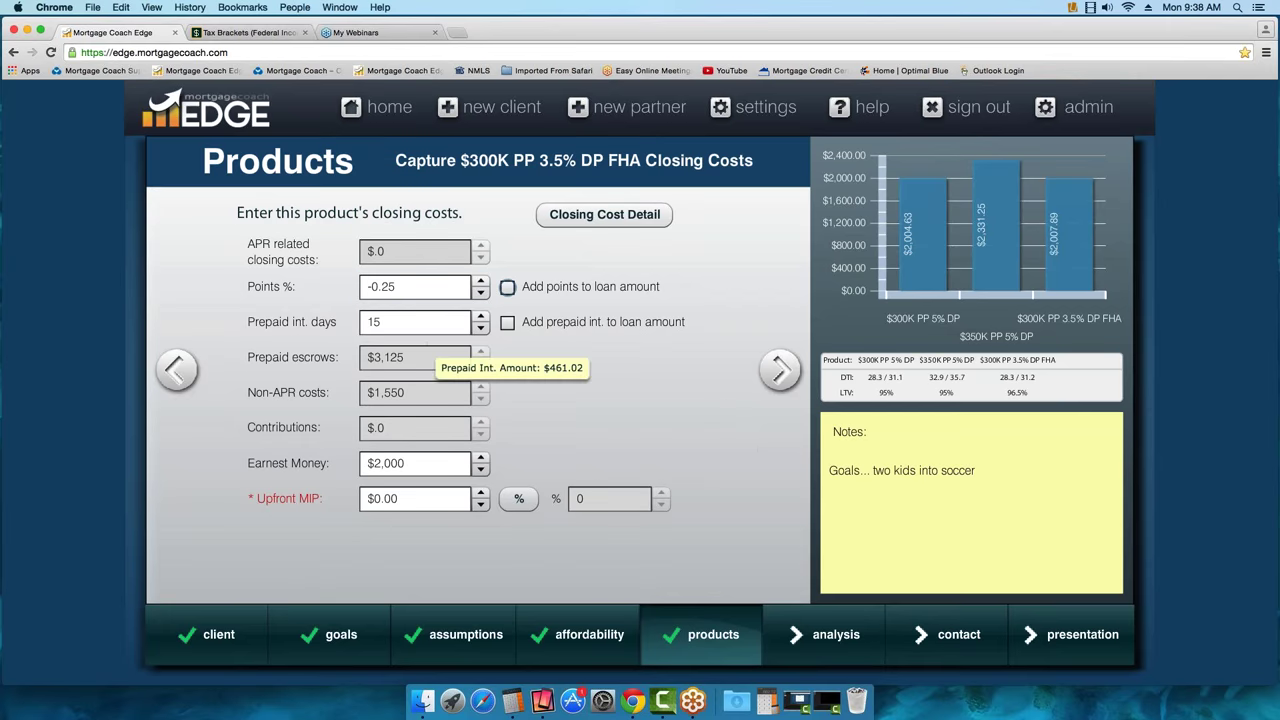
mouse_move(444, 287)
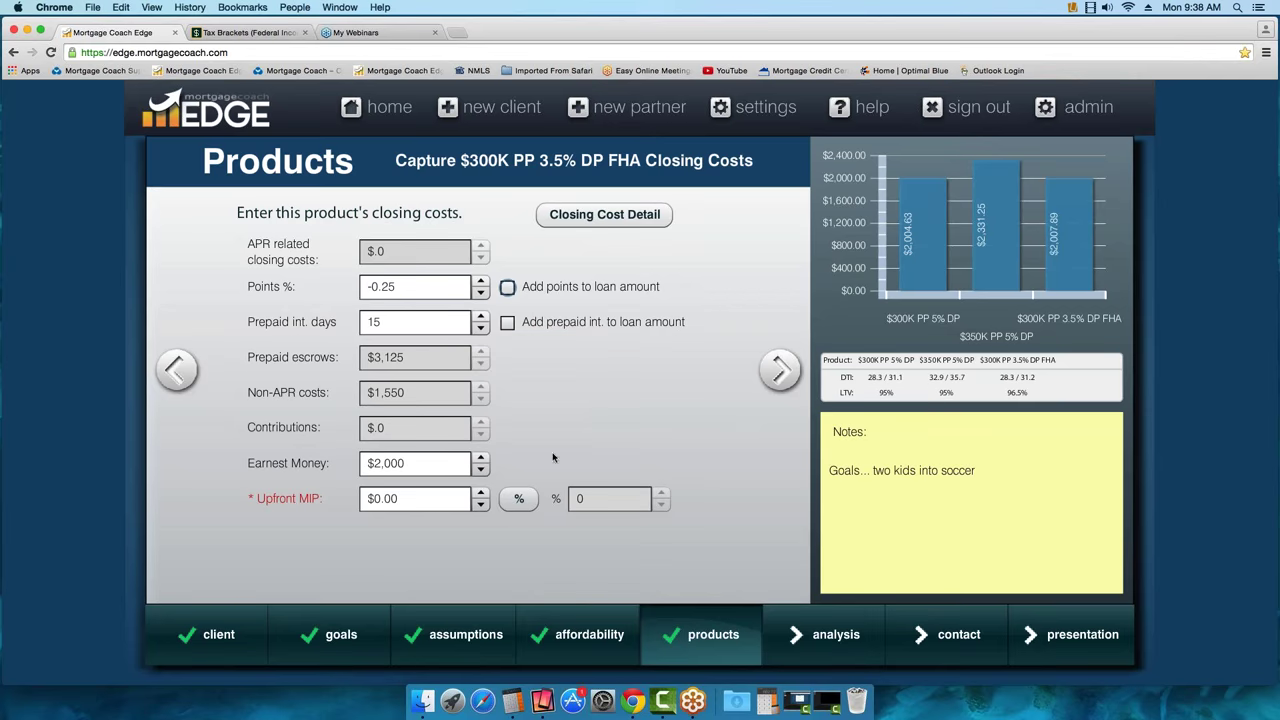
left_click(518, 498)
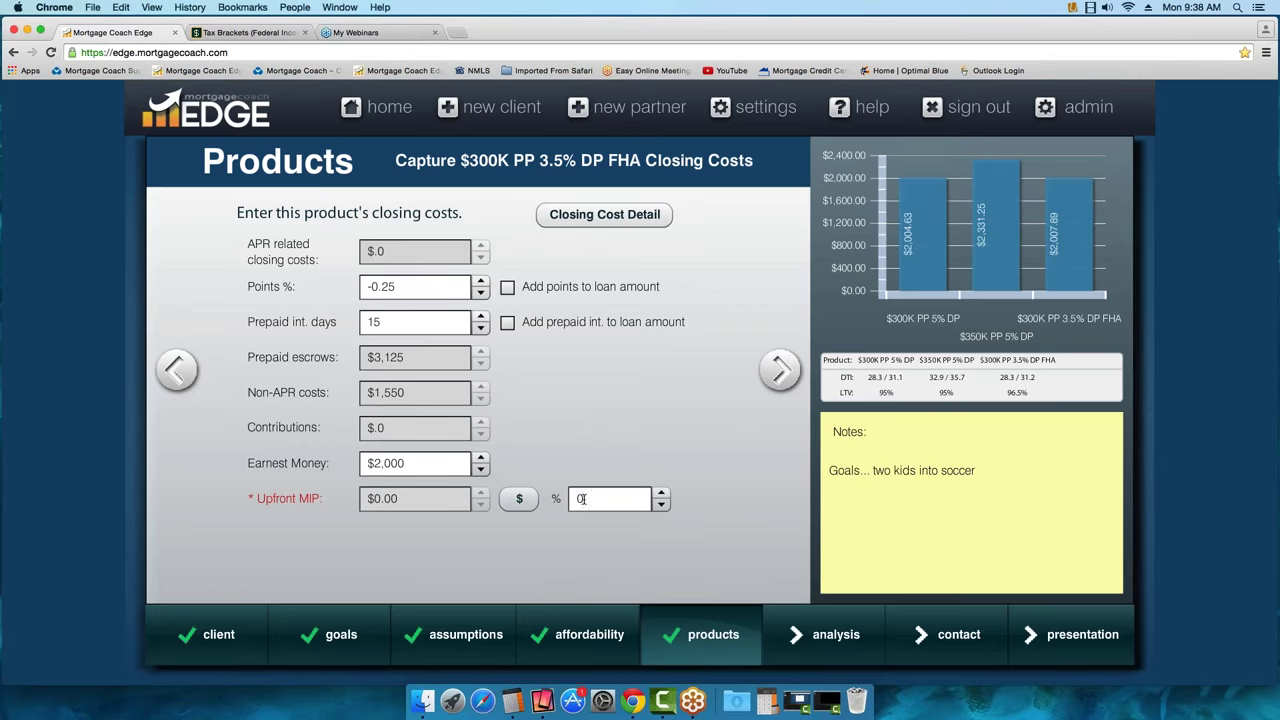
type("1.75")
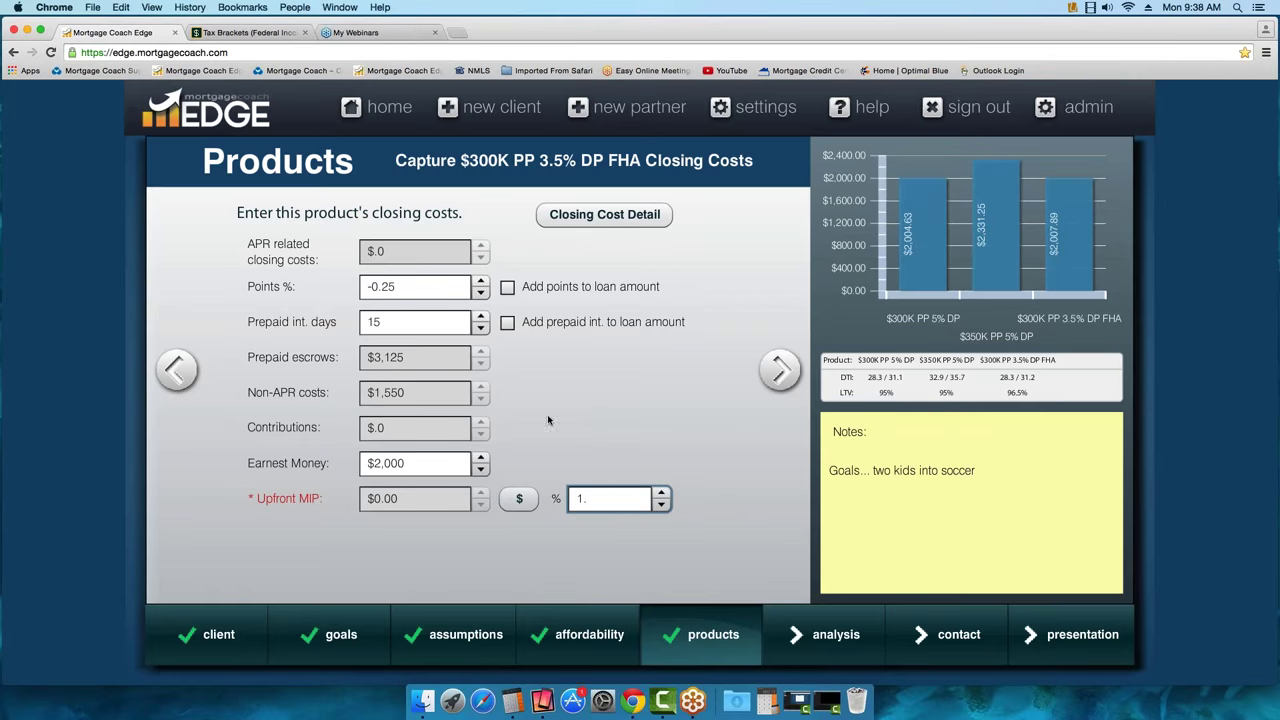
left_click(780, 370)
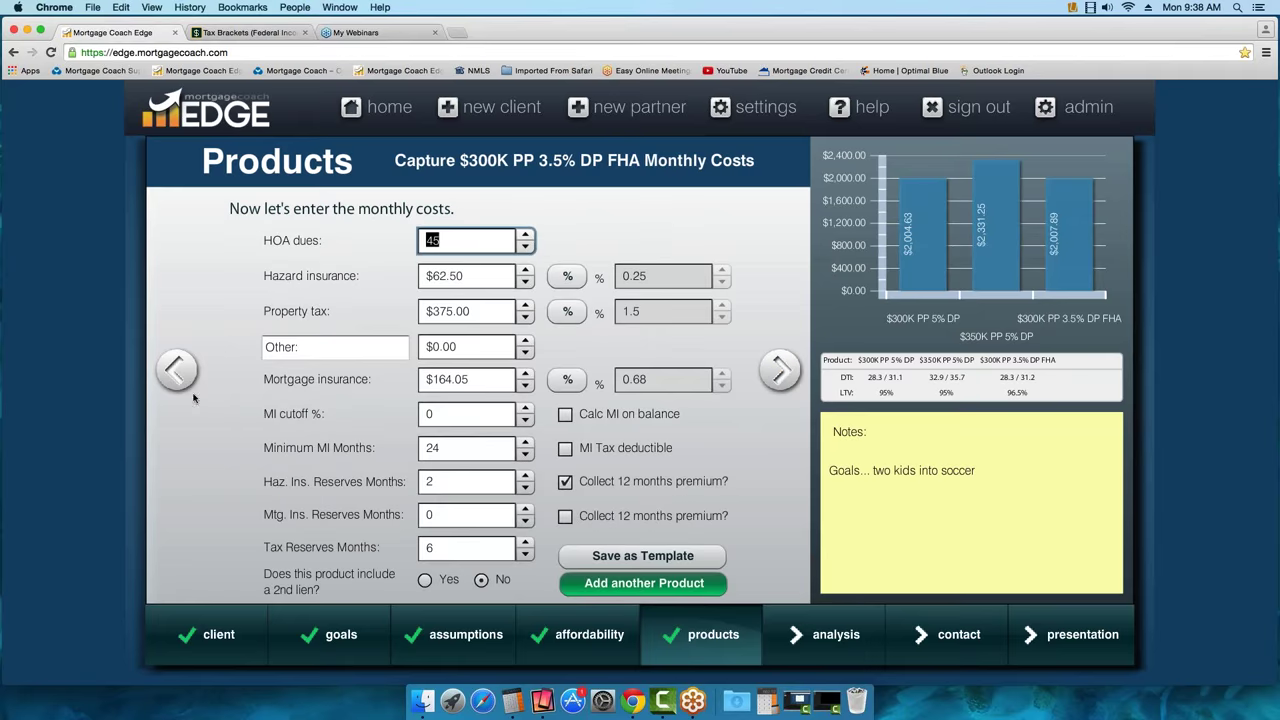
Finance the $5,066.25 upfront MIP into the loan amount
left_click(176, 370)
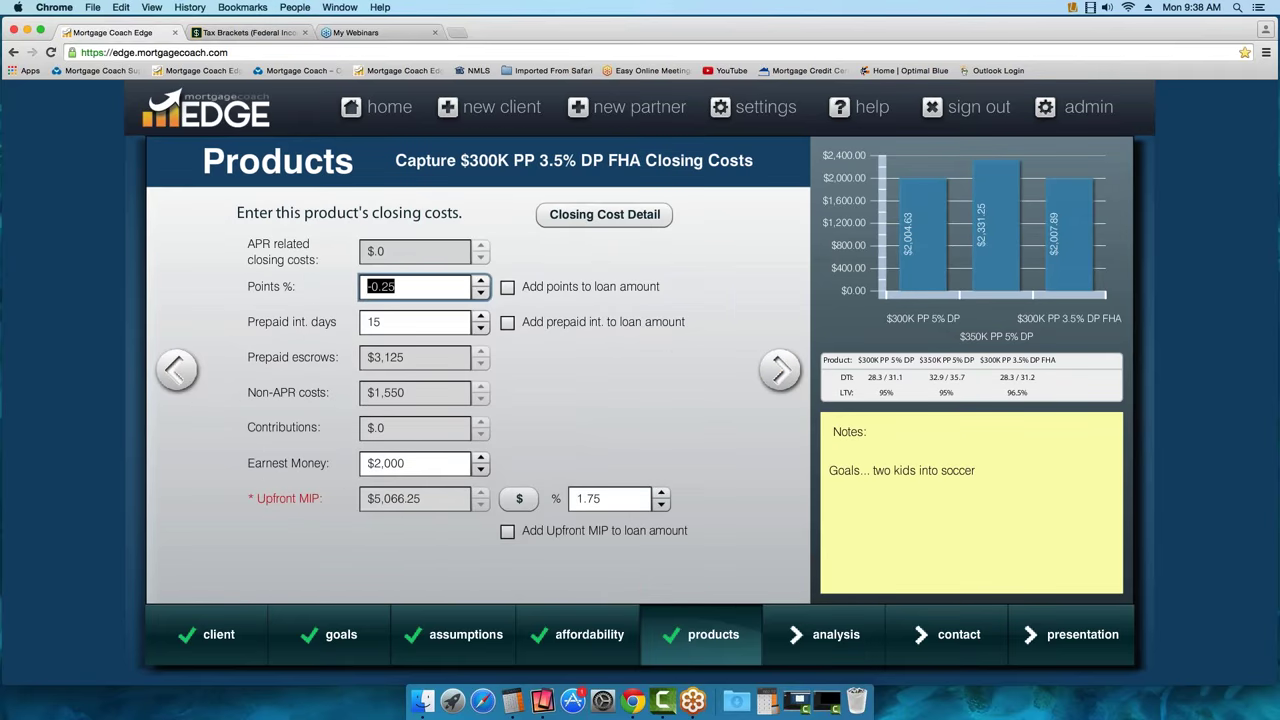
left_click(508, 538)
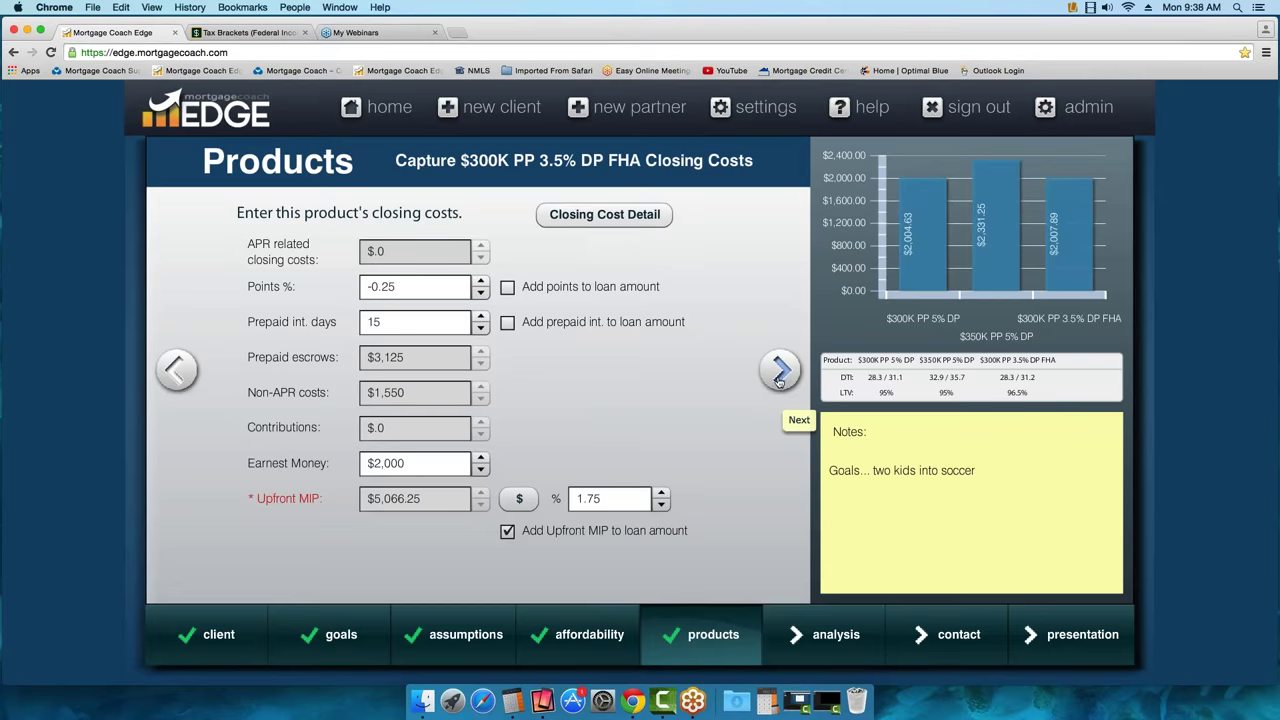
left_click(780, 372)
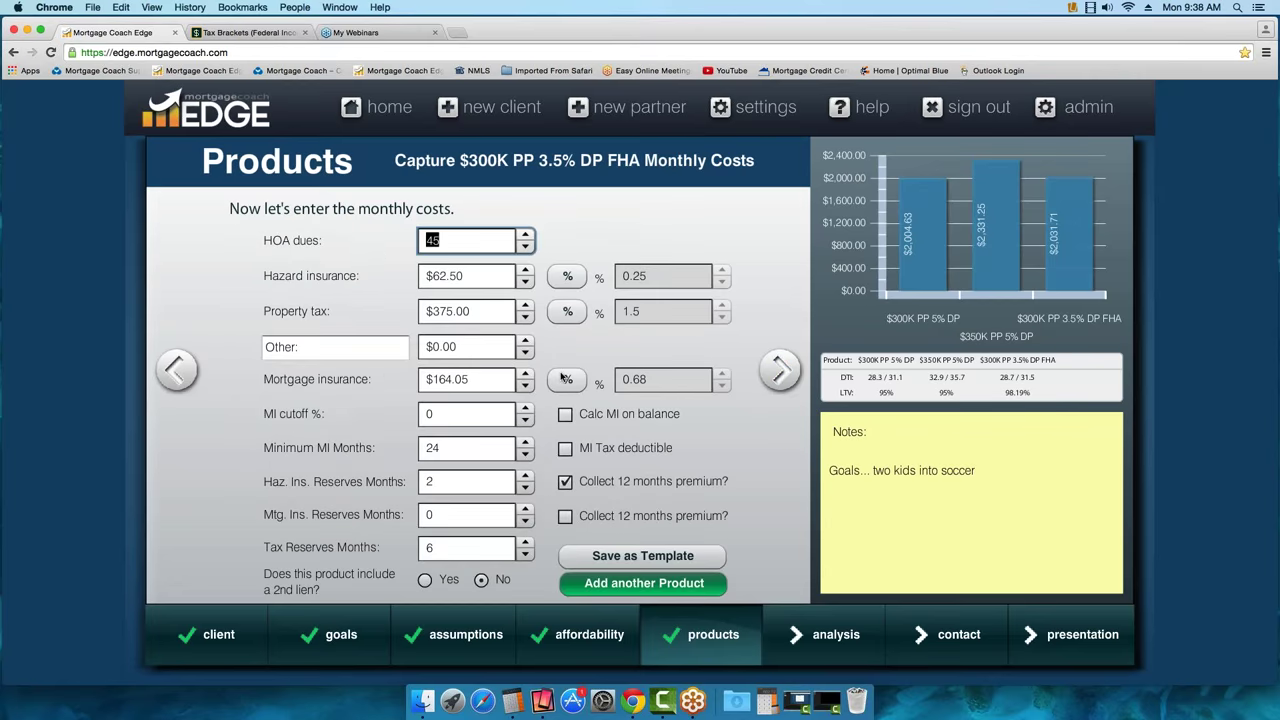
Set mortgage insurance to 0.85% ($203.38) with 360 minimum MI months
left_click(566, 379)
left_click(652, 378)
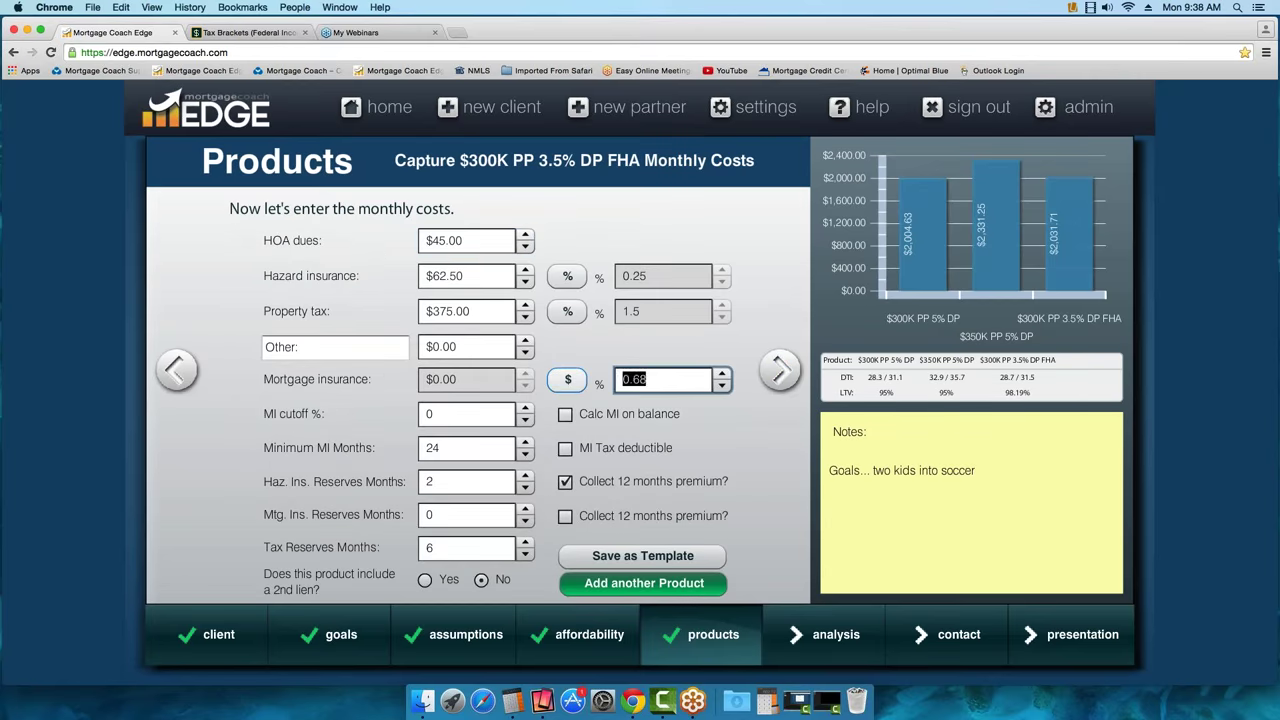
type(".85")
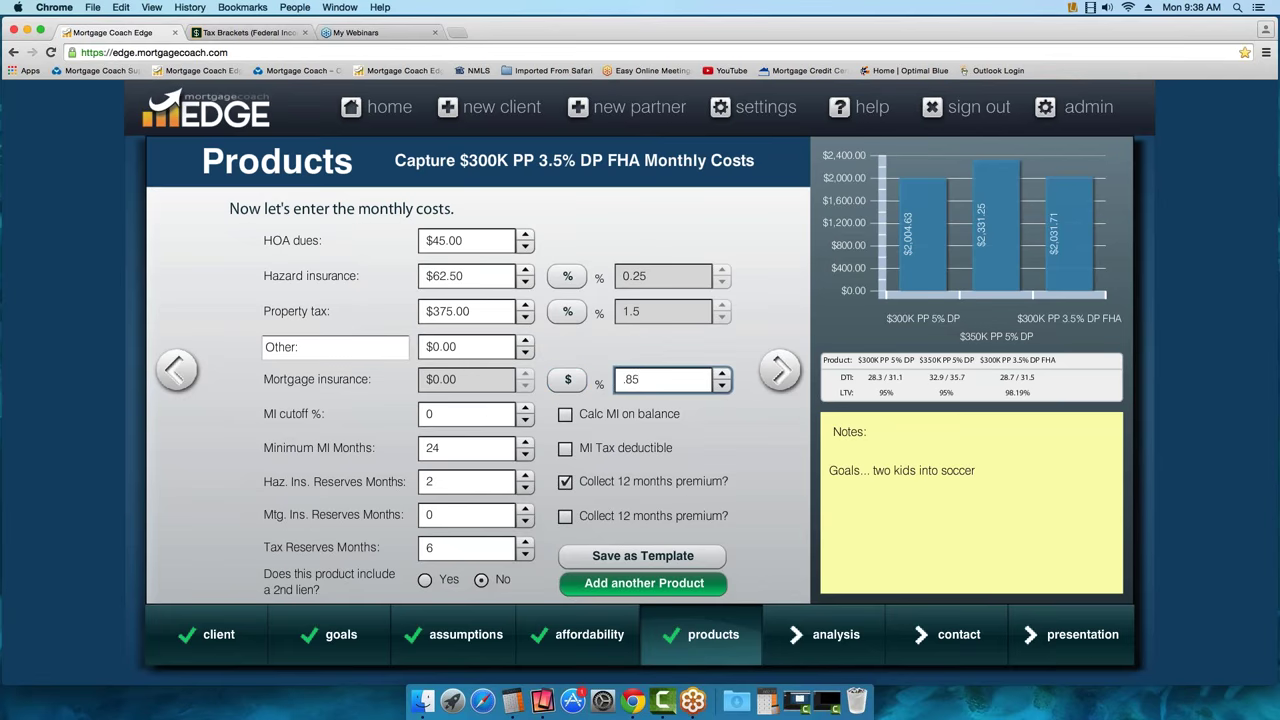
key("Tab")
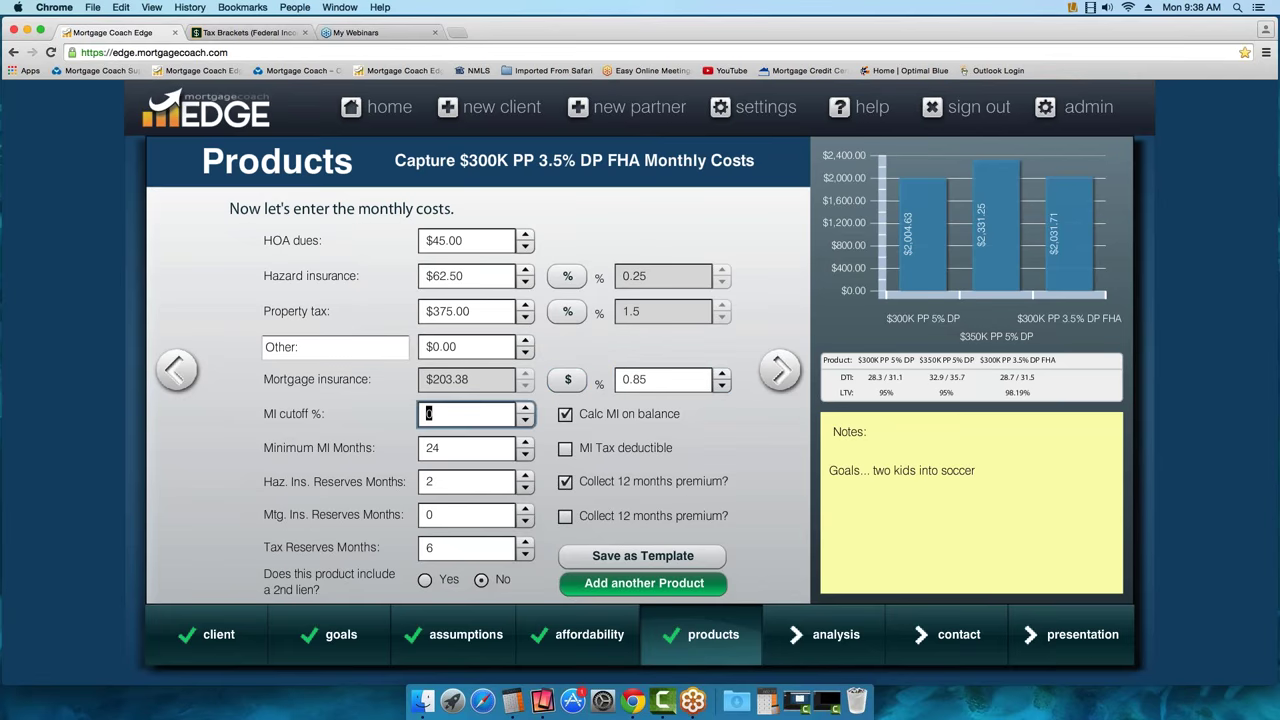
key("Tab")
type("360")
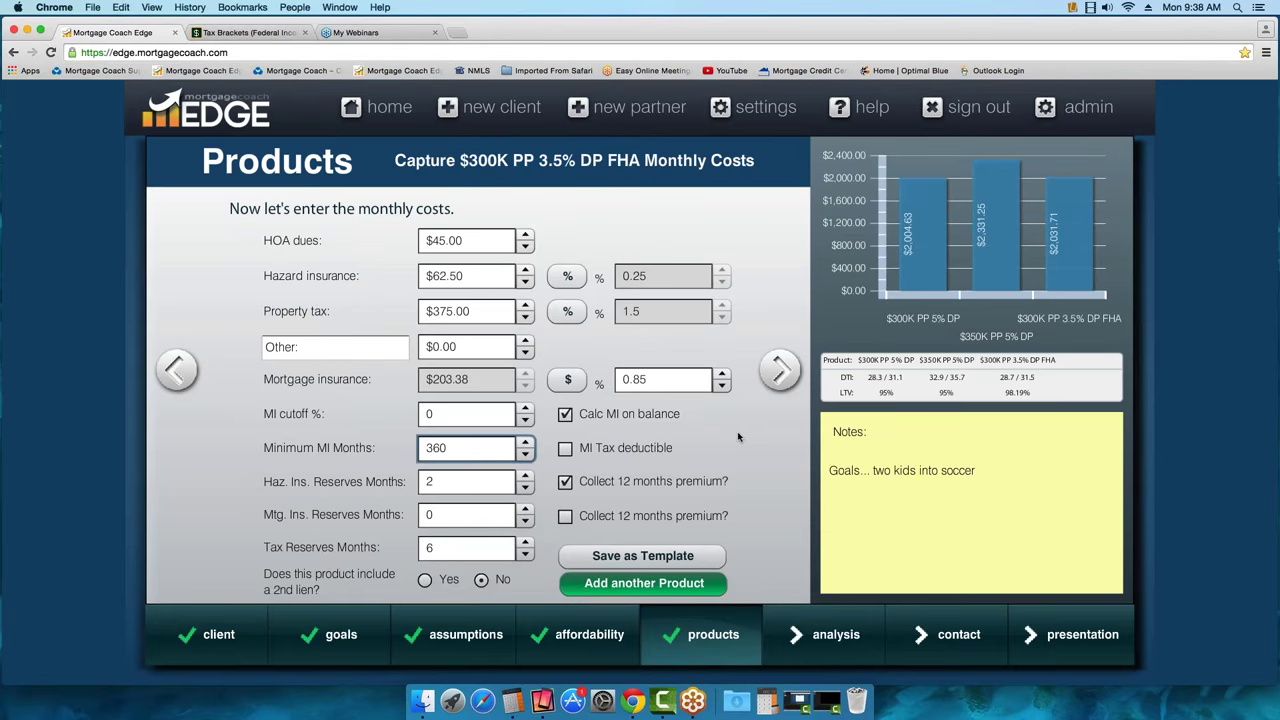
key("Tab")
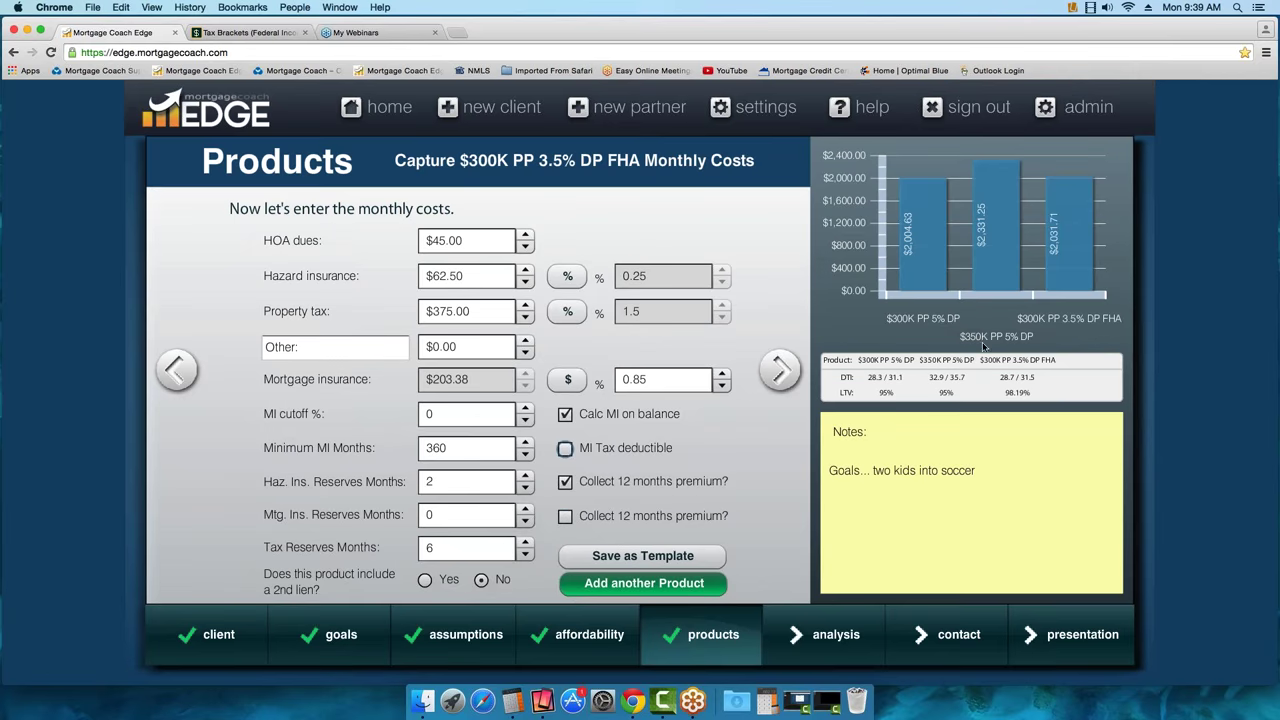
Add a fourth product copied from $300K PP 3.5% DP FHA
left_click(667, 591)
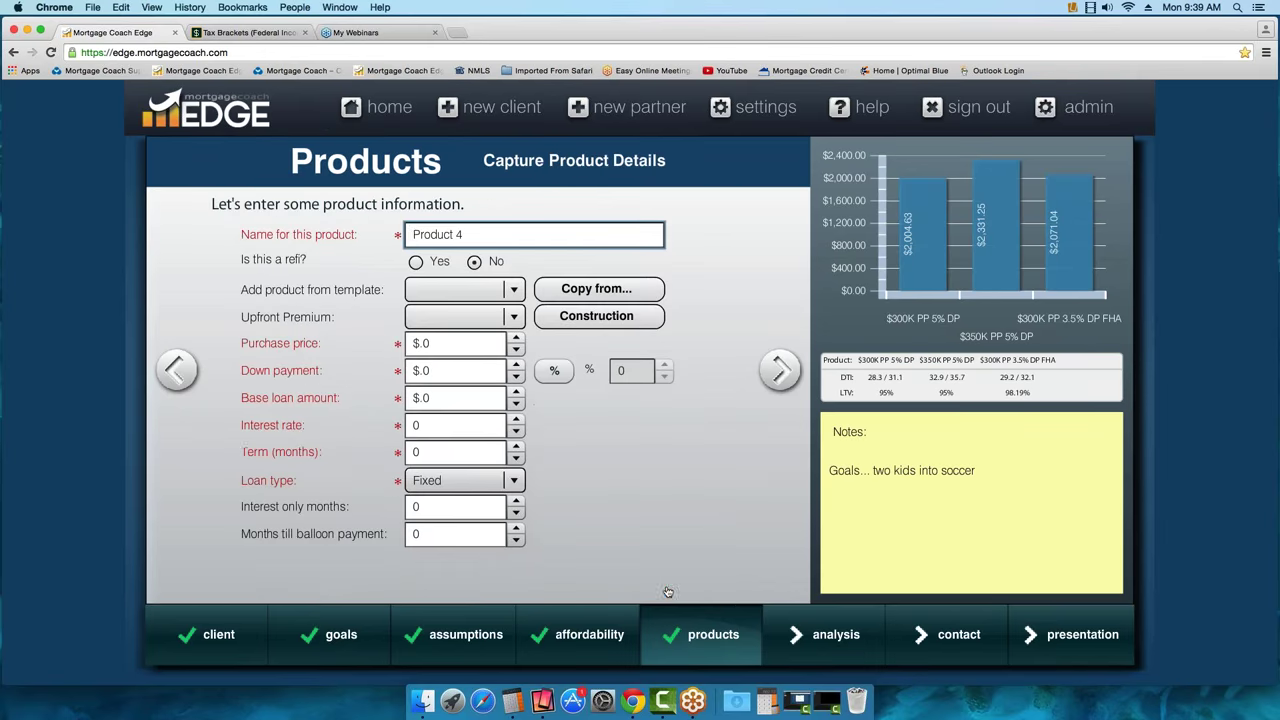
left_click(596, 288)
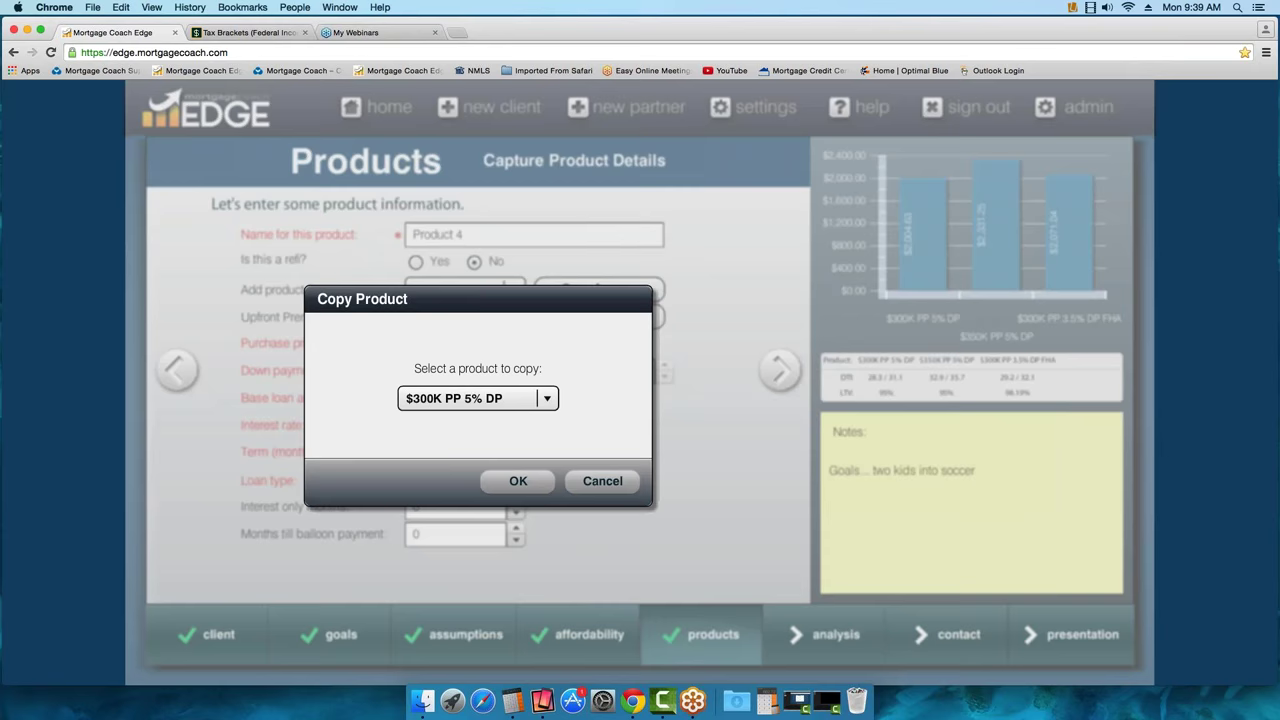
left_click(548, 399)
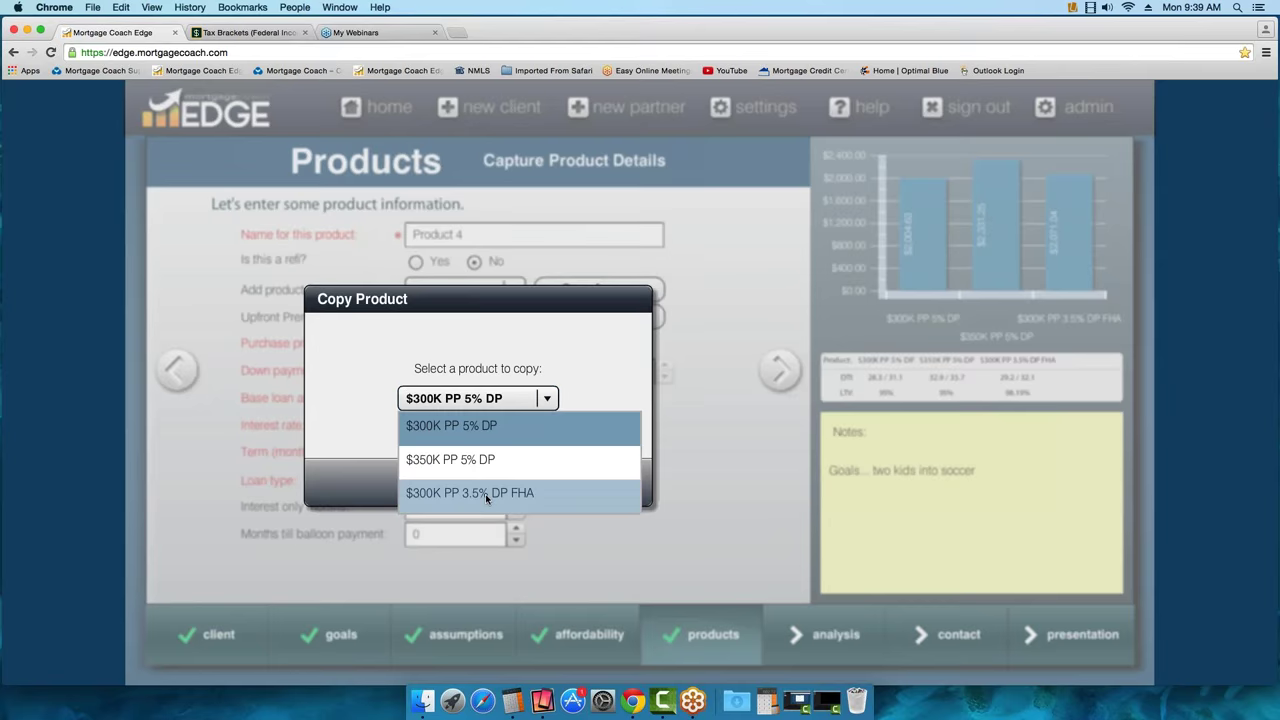
left_click(491, 491)
left_click(516, 481)
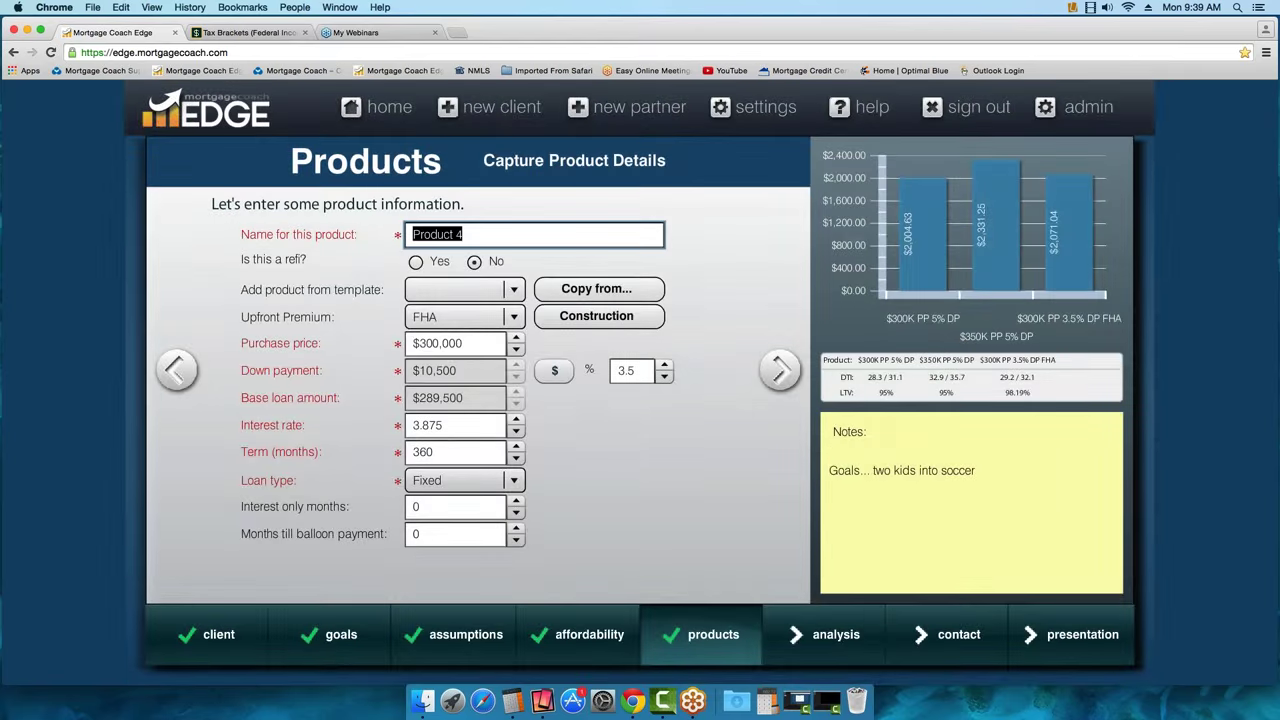
Rename it '$350K PP 3.5% DP FHA' and set its purchase price to $350,000
type("$350K PP")
type("3.5")
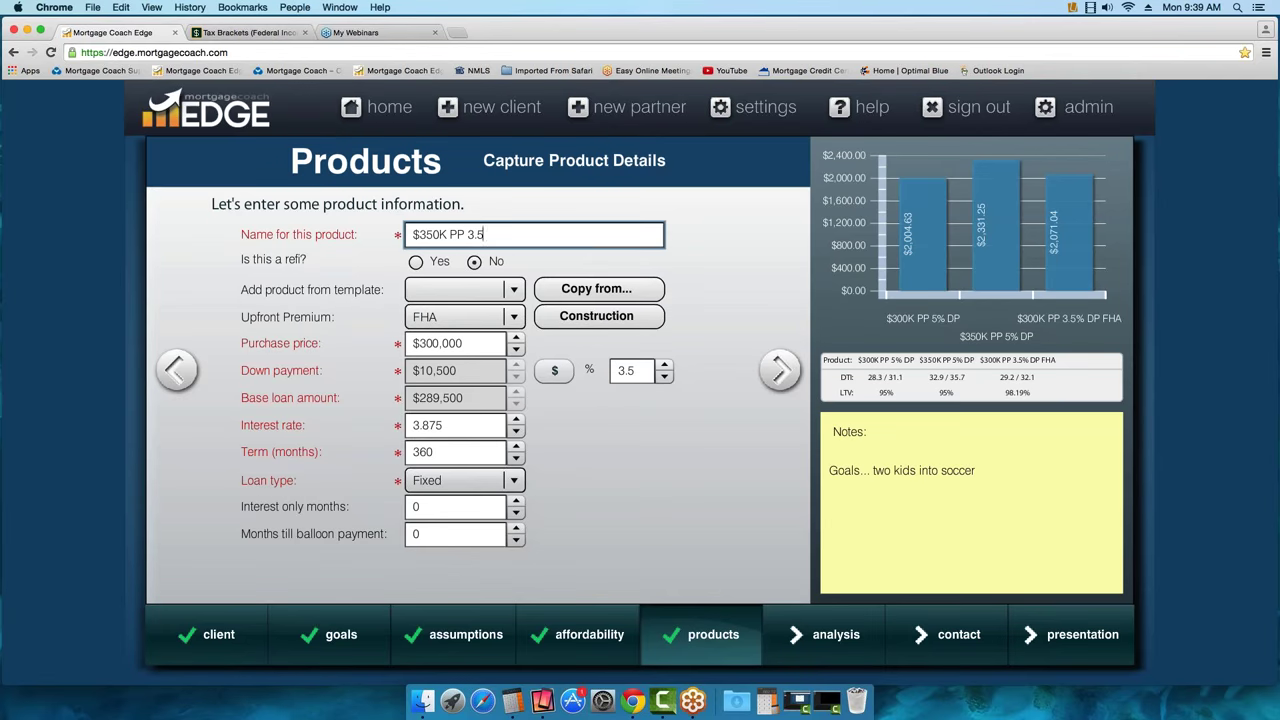
type("% DP FHA")
left_click(424, 343)
double_click(424, 343)
type("350000")
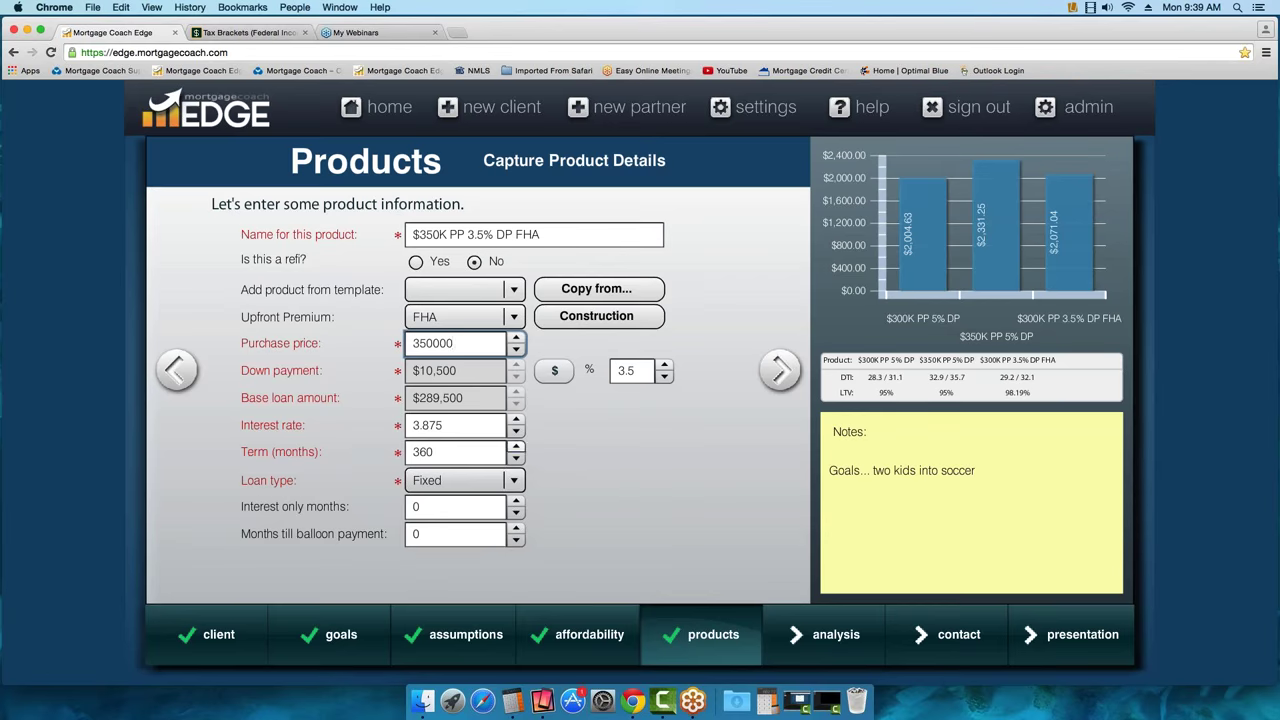
left_click(780, 370)
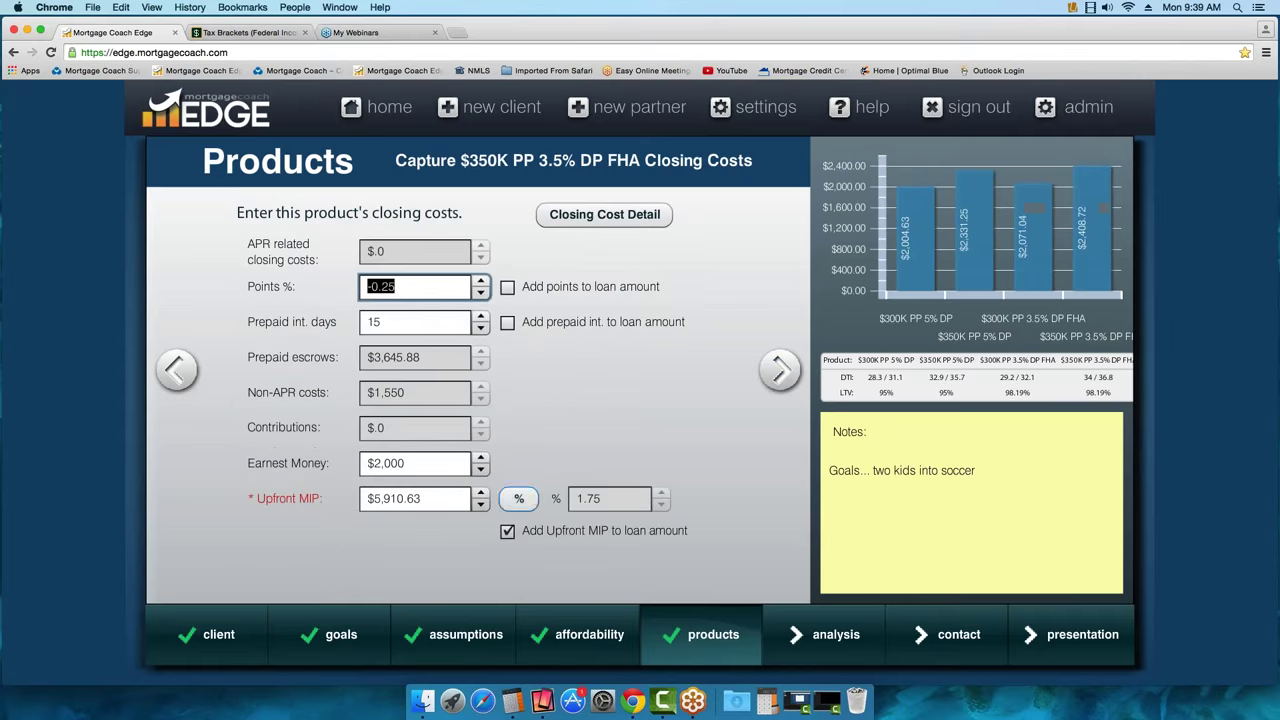
left_click(780, 370)
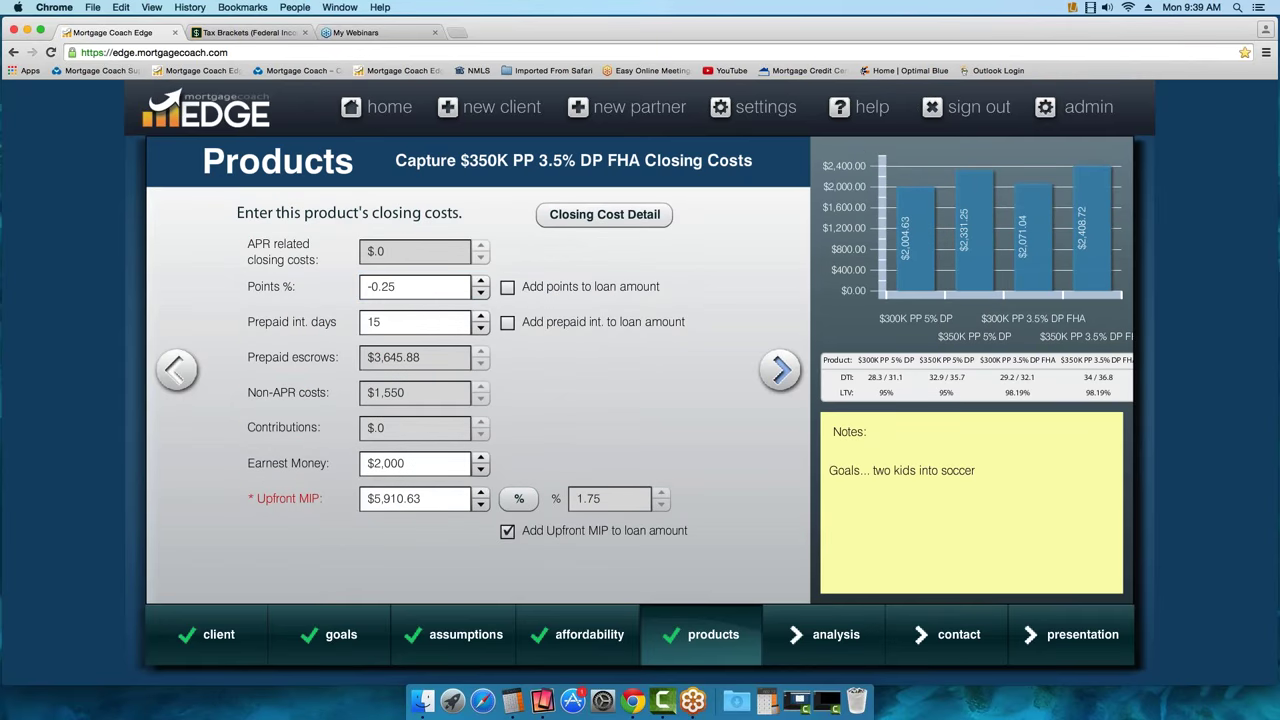
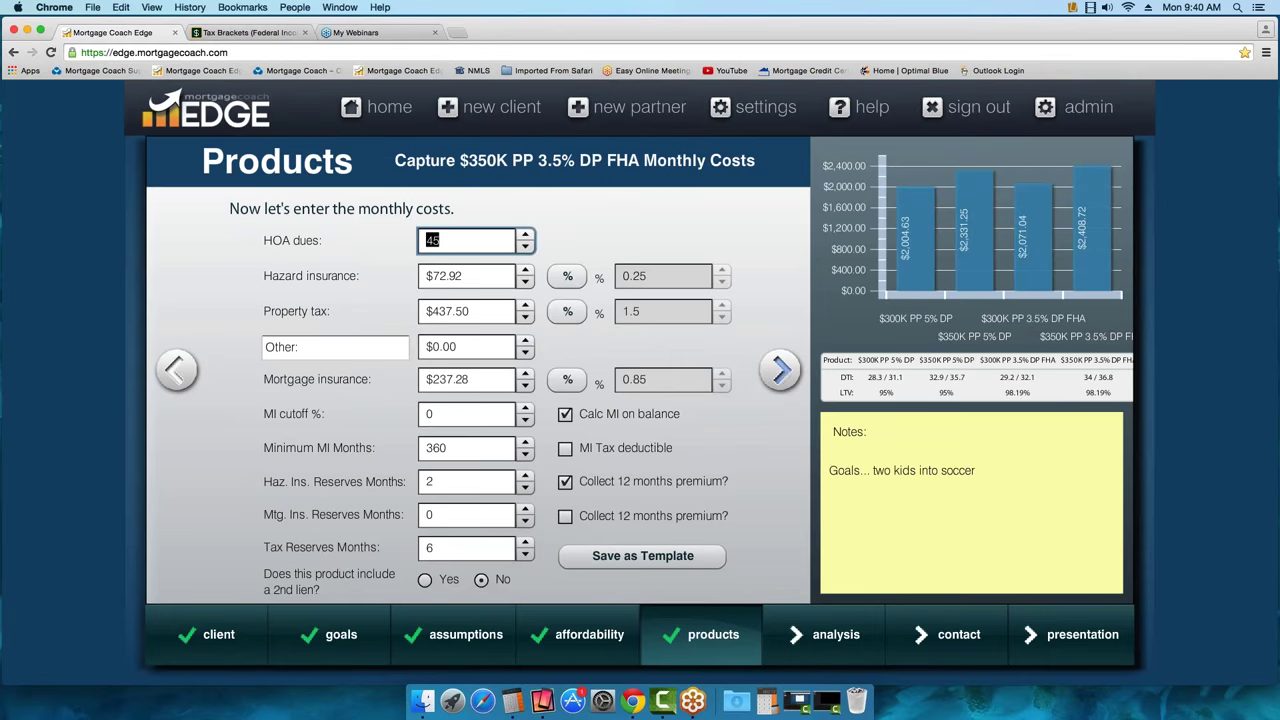
Advance past the $45.00 HOA dues entry to the Analysis Summary with its savings and interest charts
left_click(783, 372)
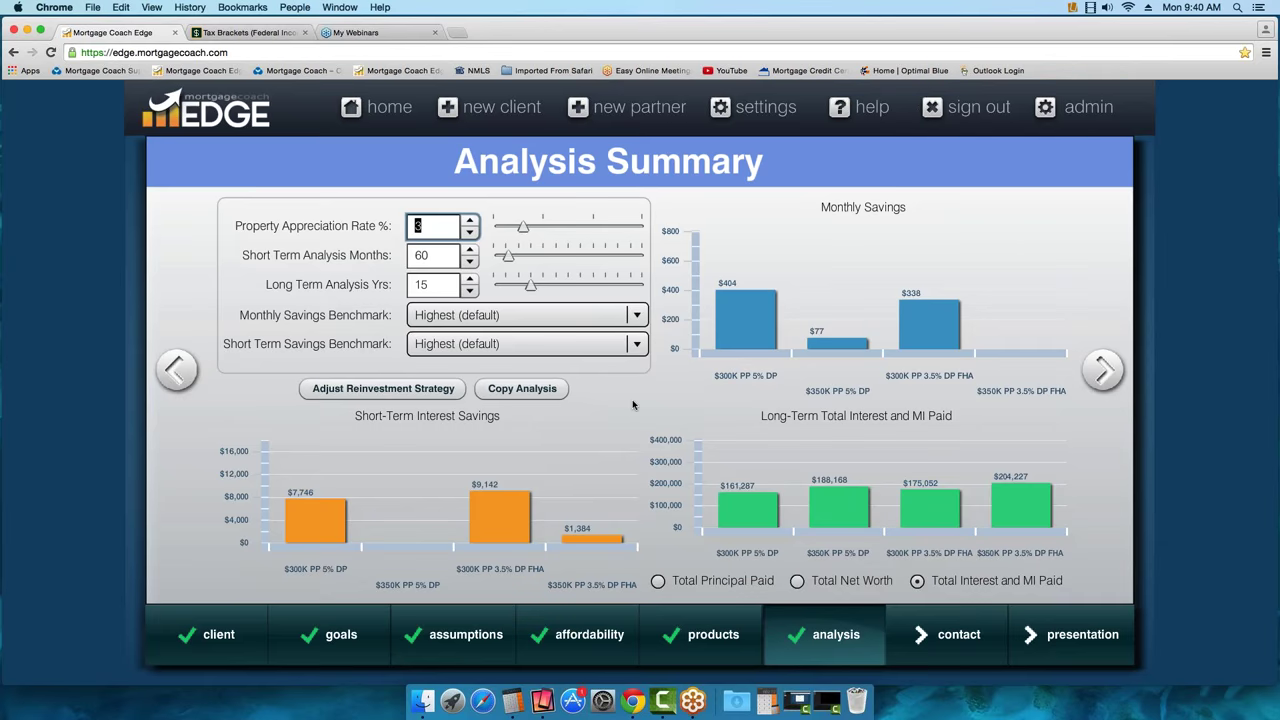
Set the long-term analysis to 6 years, then change it to 30 years
key("Tab")
key("Tab")
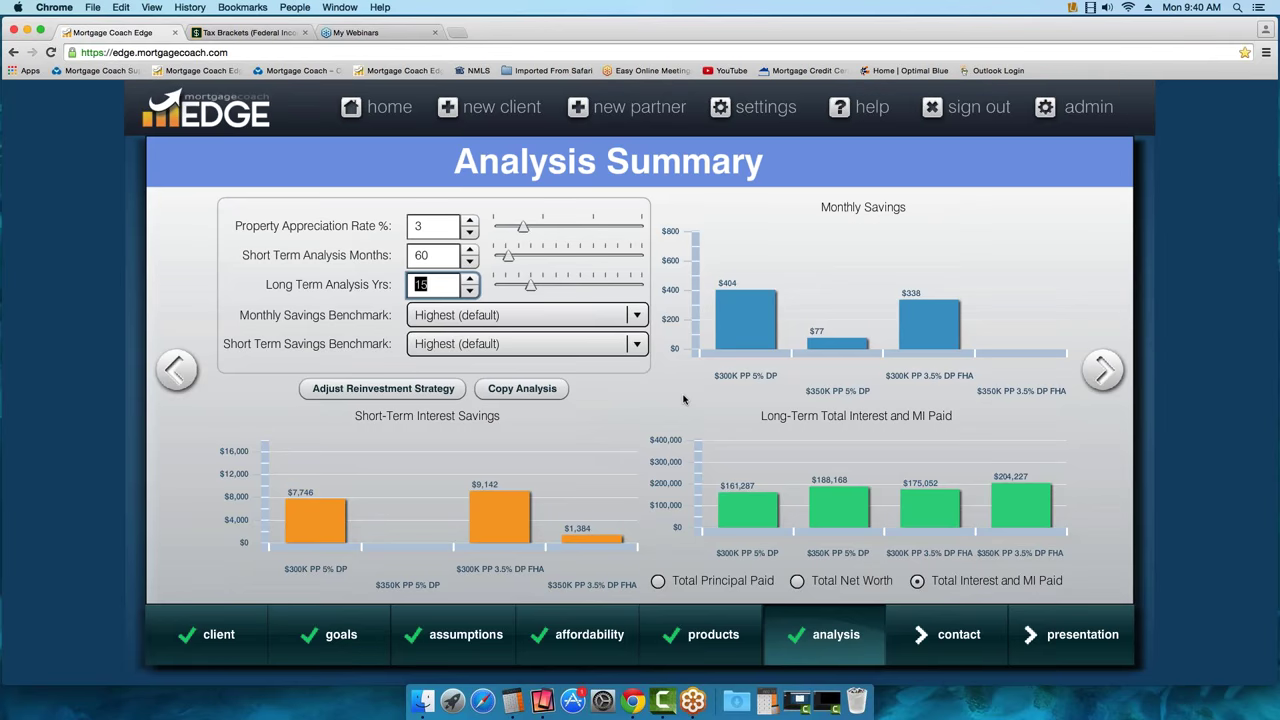
type("6")
key("Return")
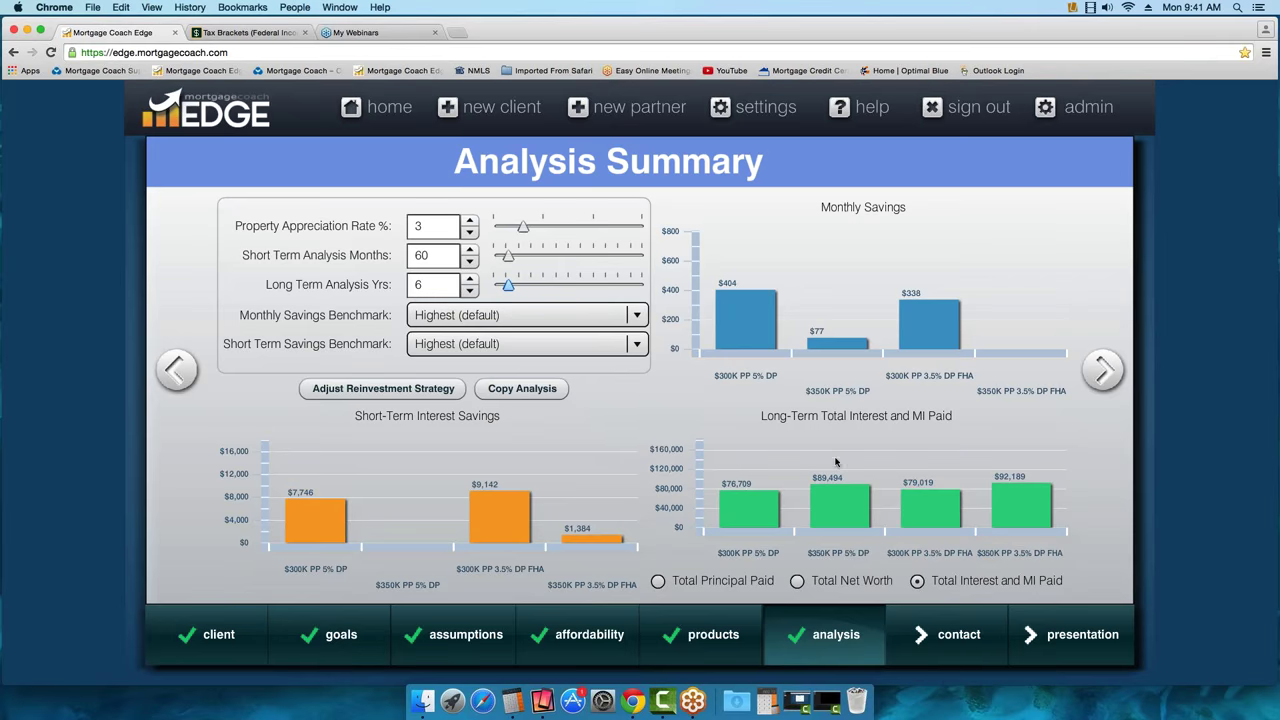
key("shift+Tab")
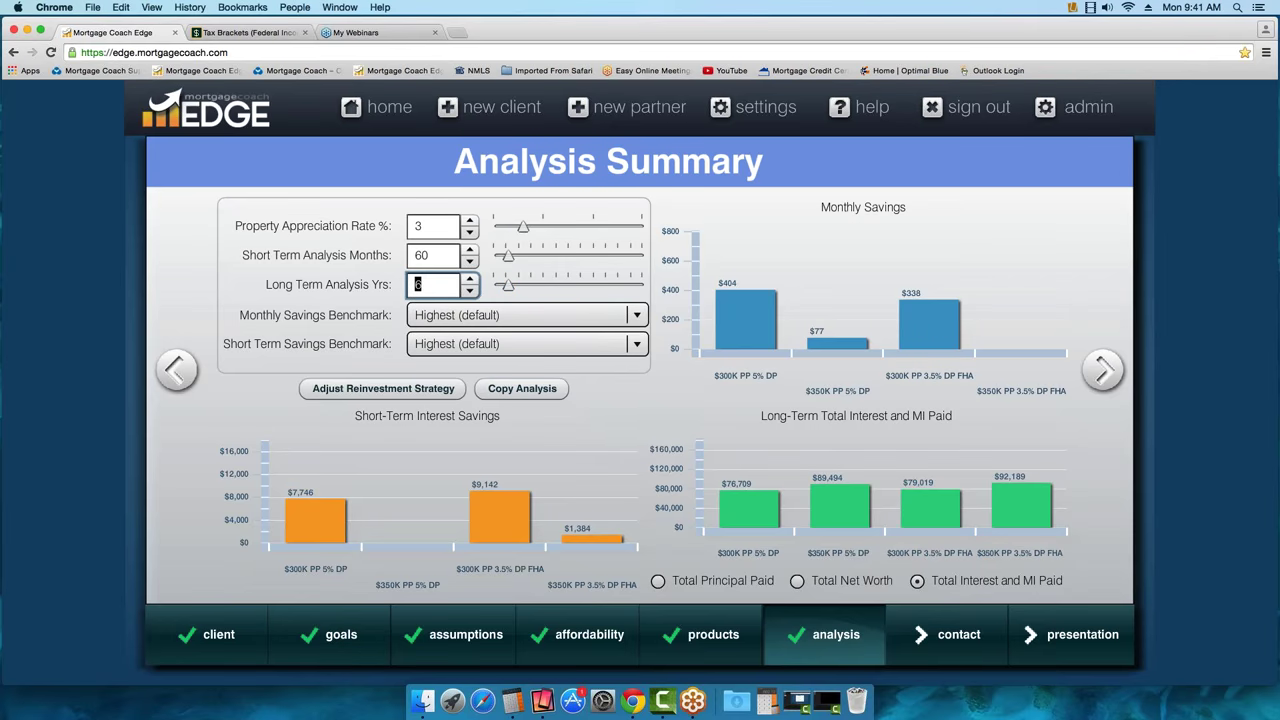
type("30")
key("Tab")
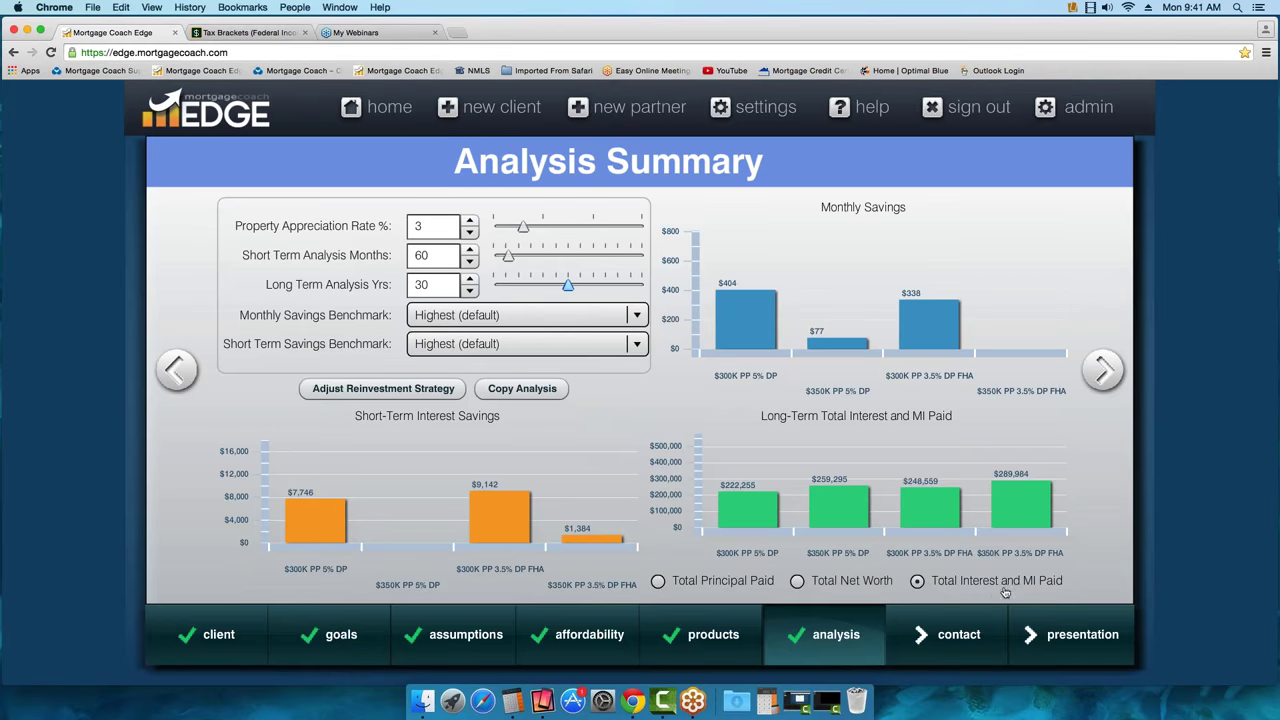
Chart long-term total net worth and select the Property Appreciation Rate value
mouse_move(842, 492)
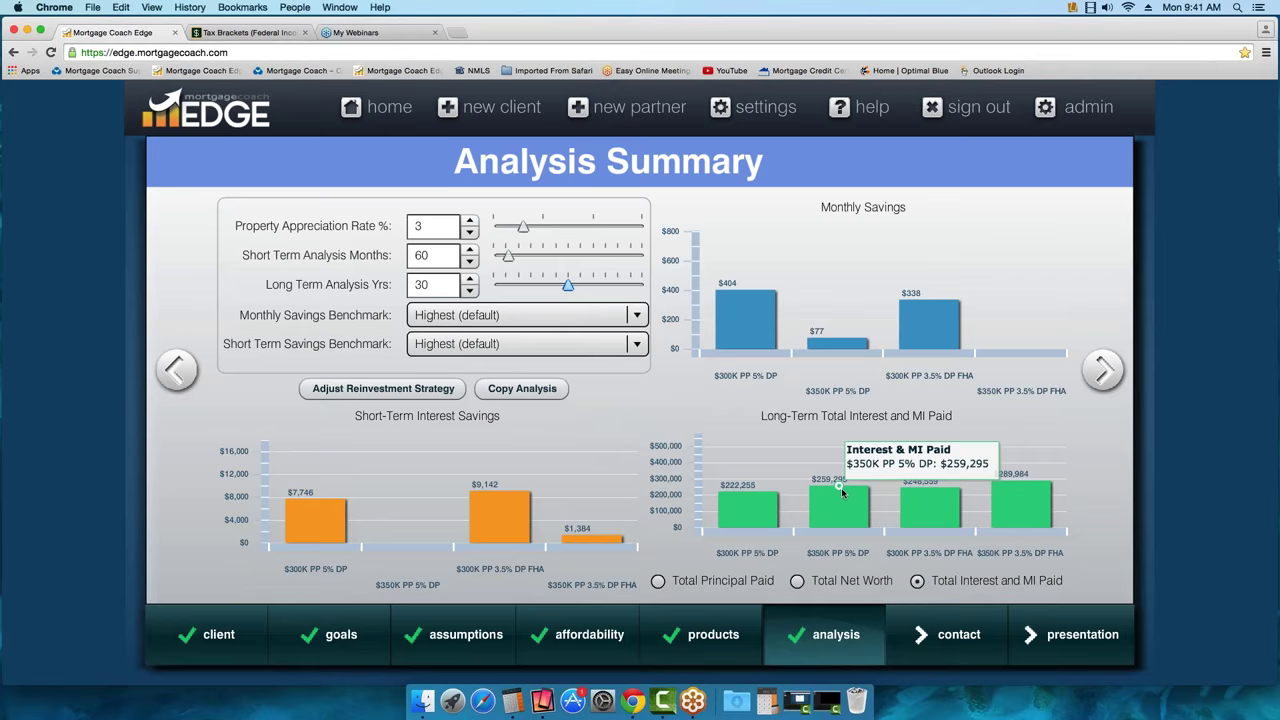
left_click(797, 581)
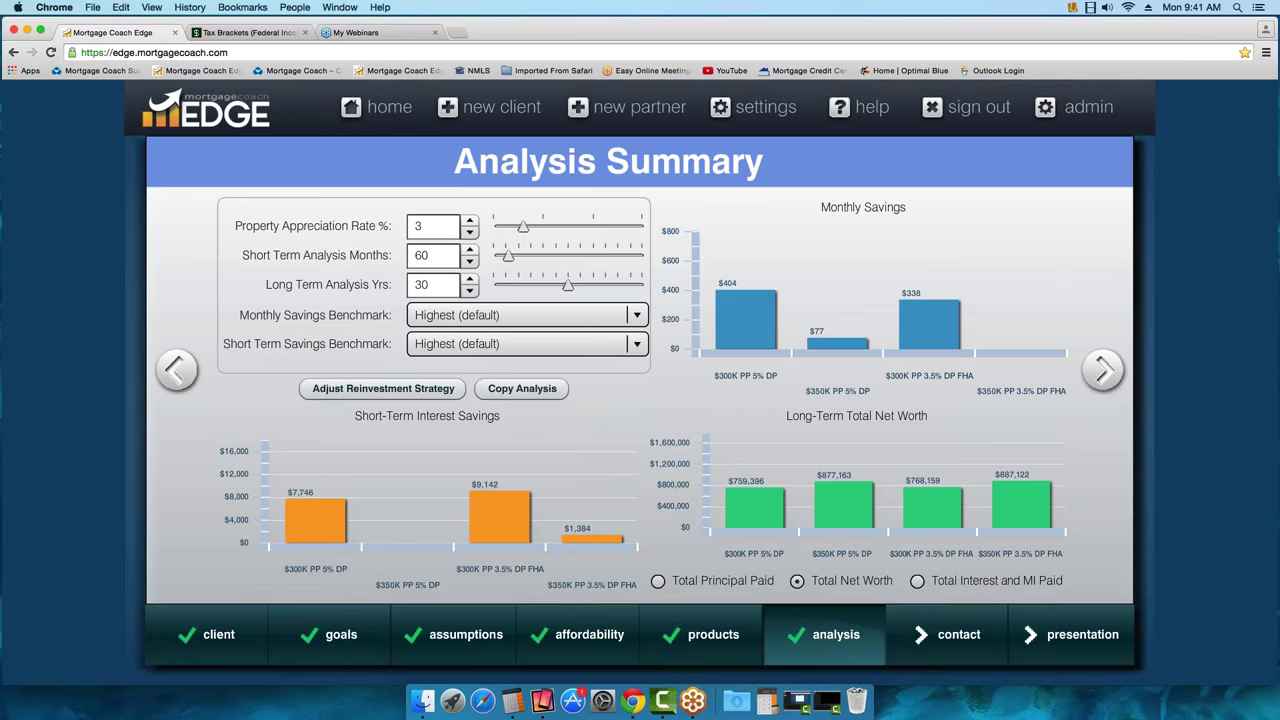
left_click_drag(428, 226, 380, 226)
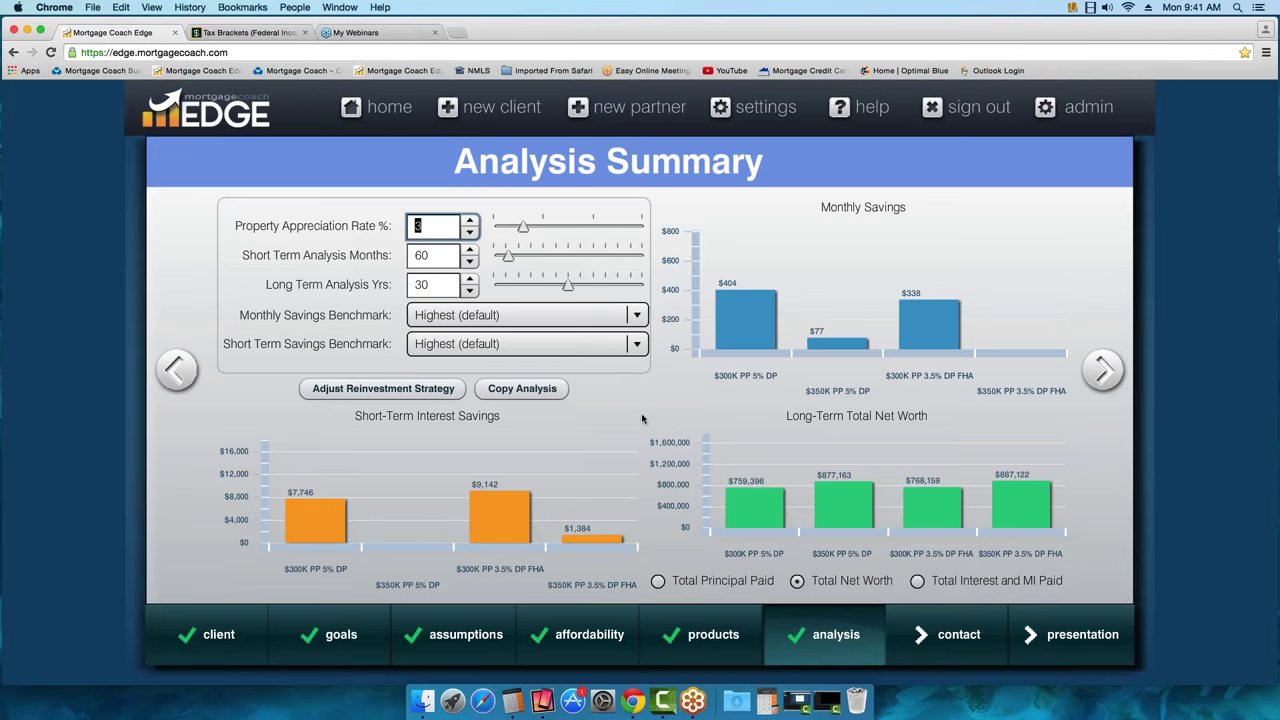
Set appreciation to 5% and long-term years to 6, and chart total interest and MI paid
type("5")
key("Tab")
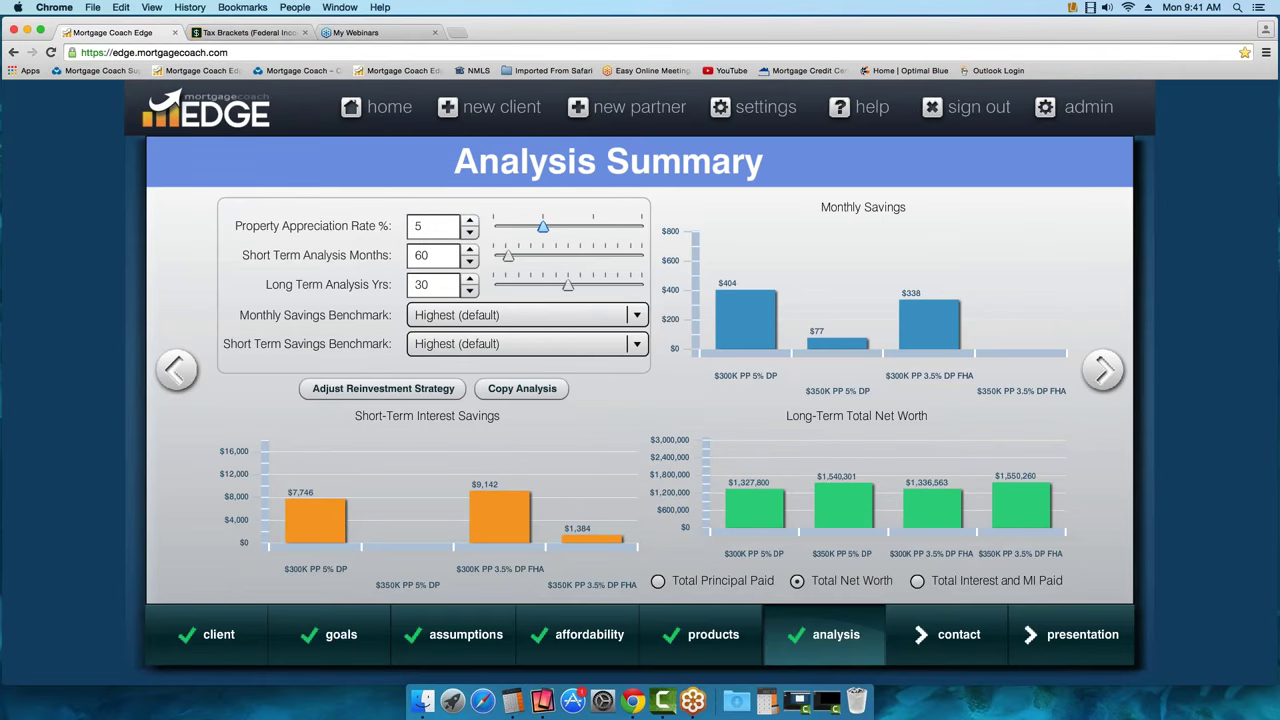
mouse_move(871, 492)
left_click(452, 285)
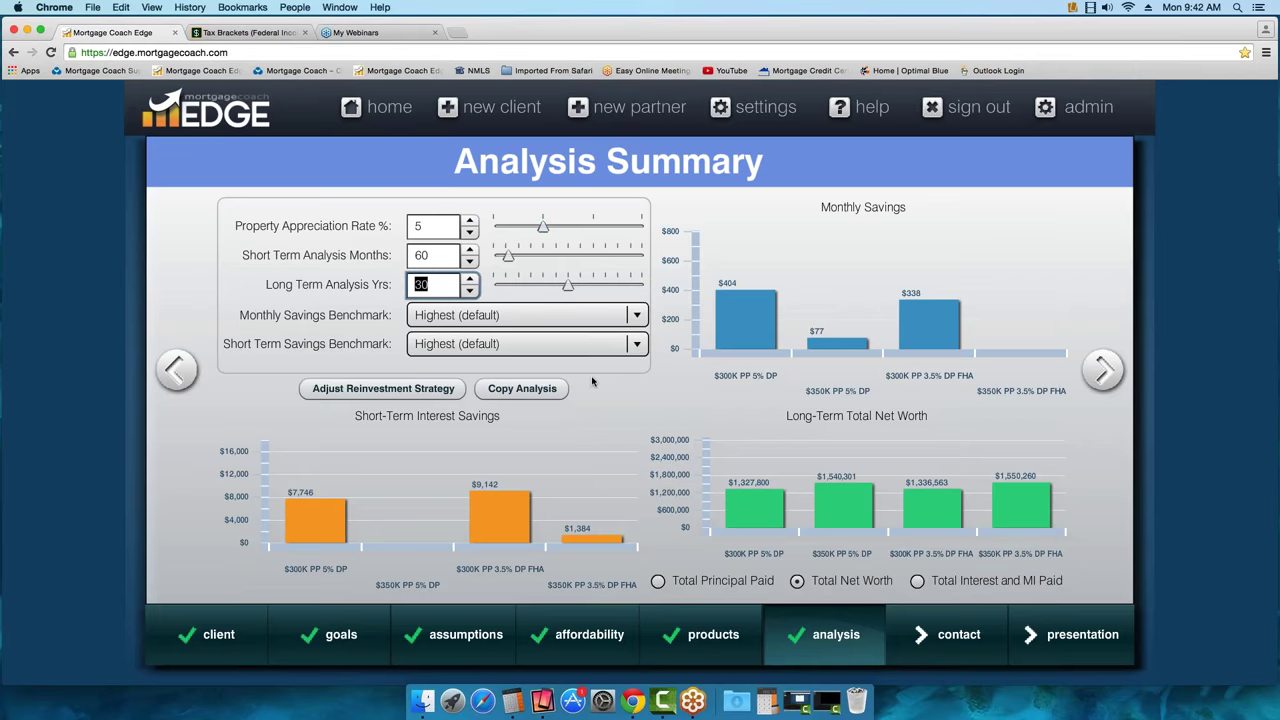
type("6")
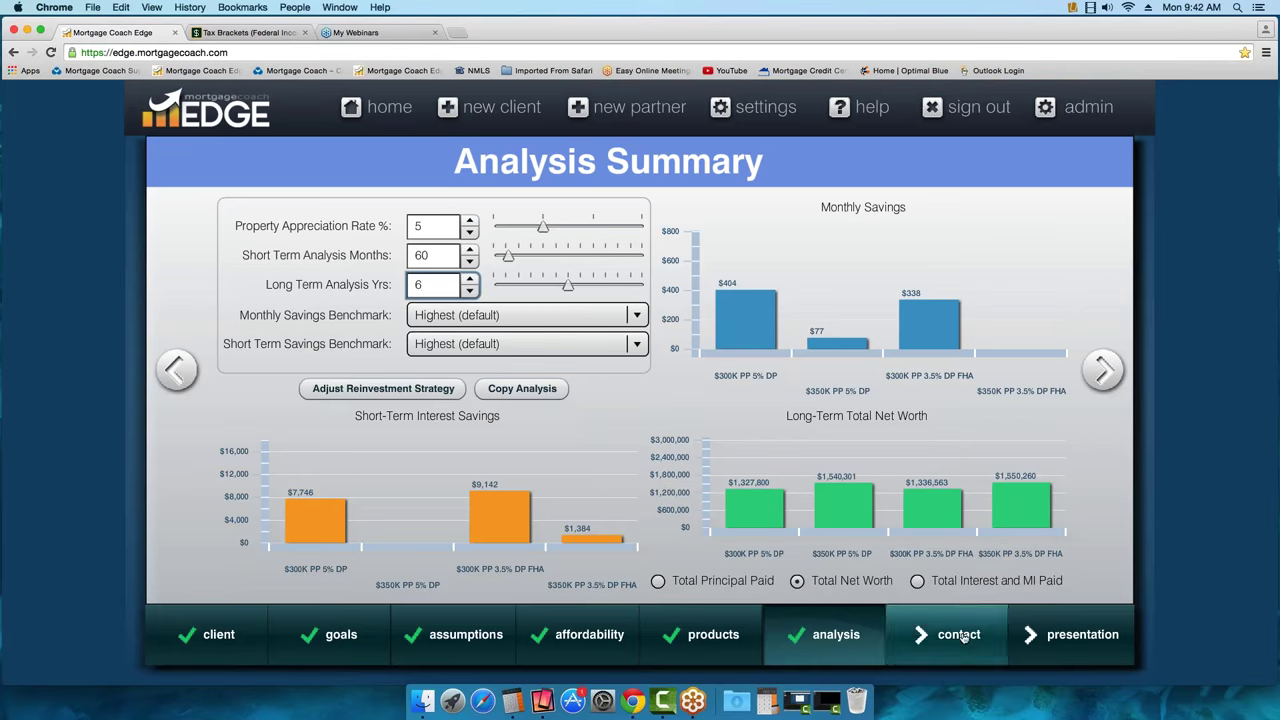
left_click(917, 580)
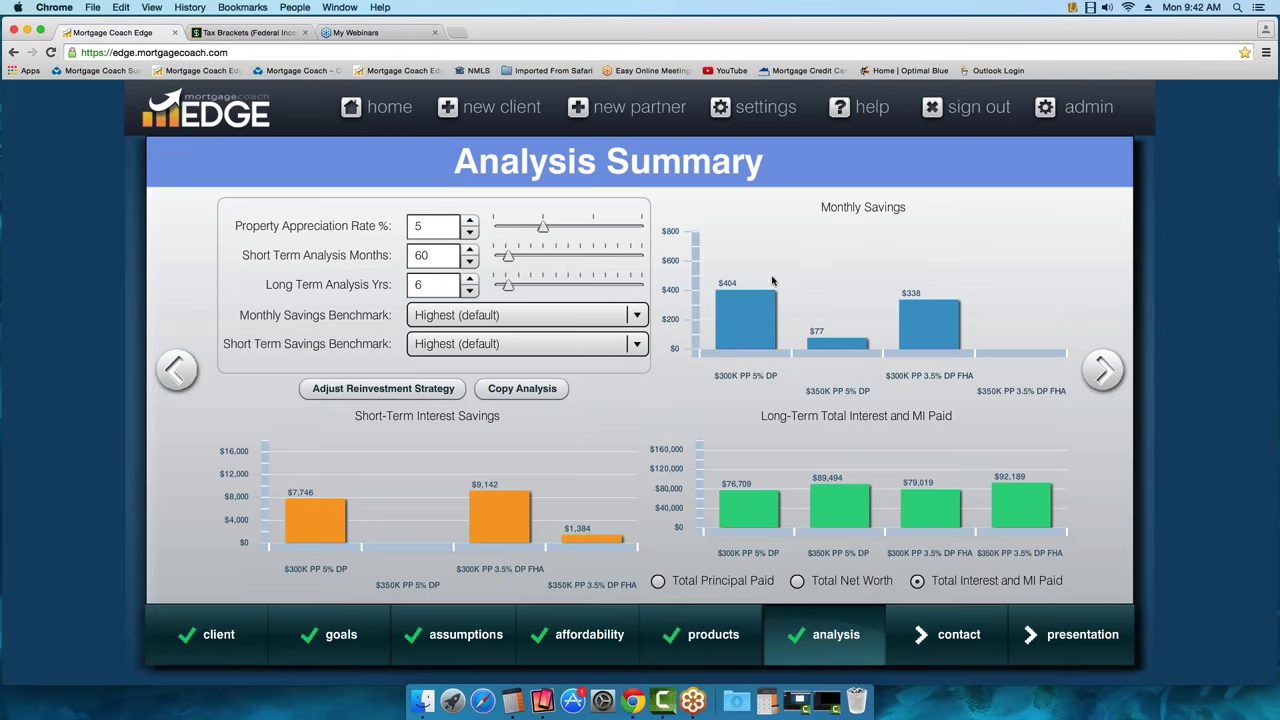
mouse_move(752, 327)
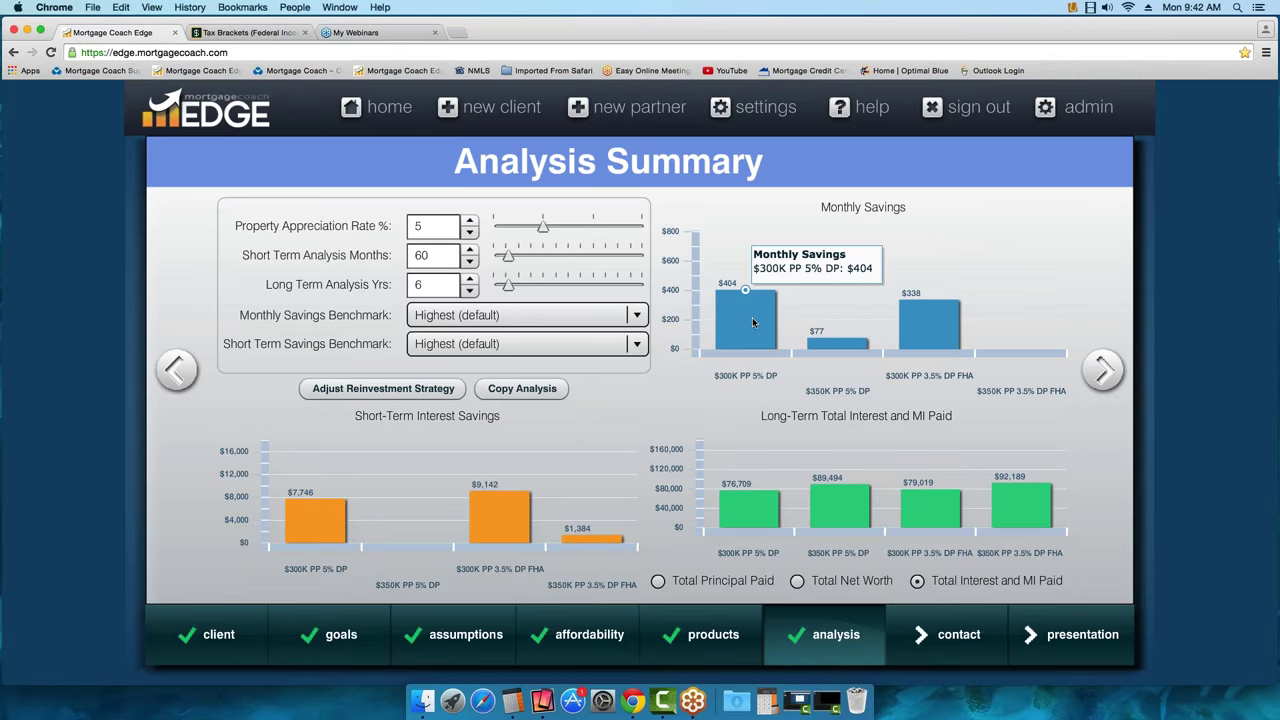
mouse_move(941, 338)
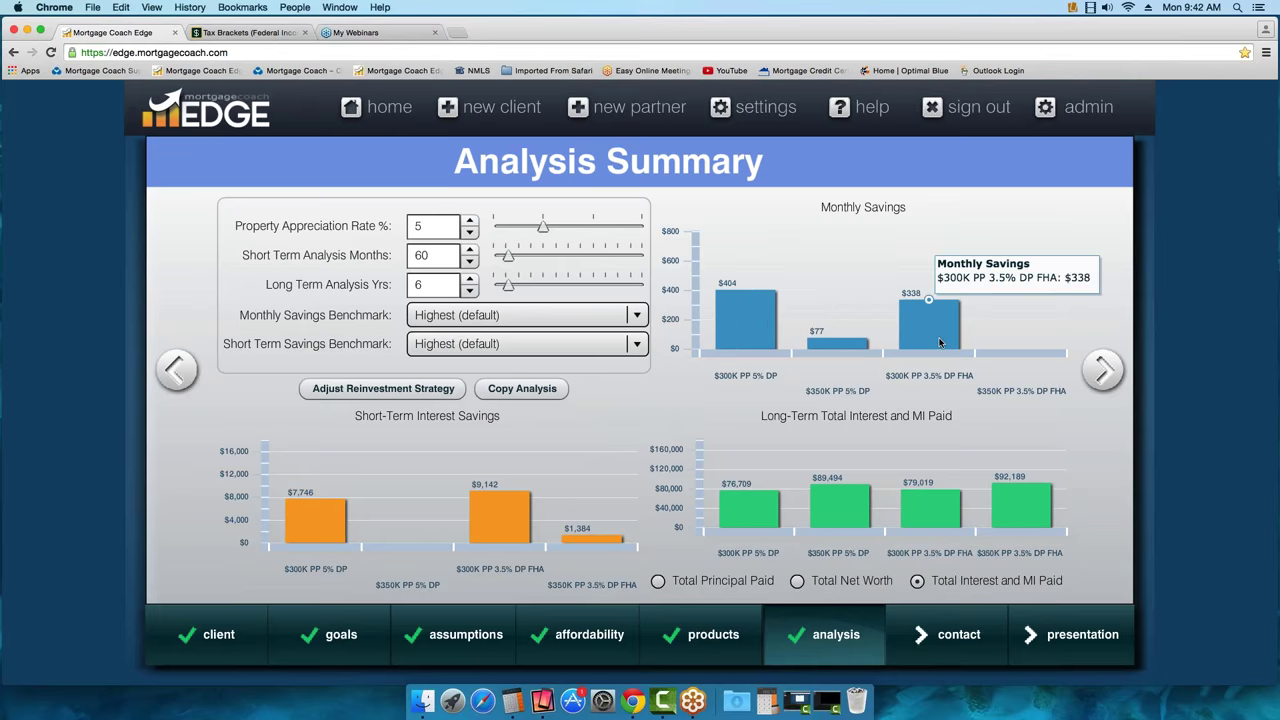
mouse_move(772, 325)
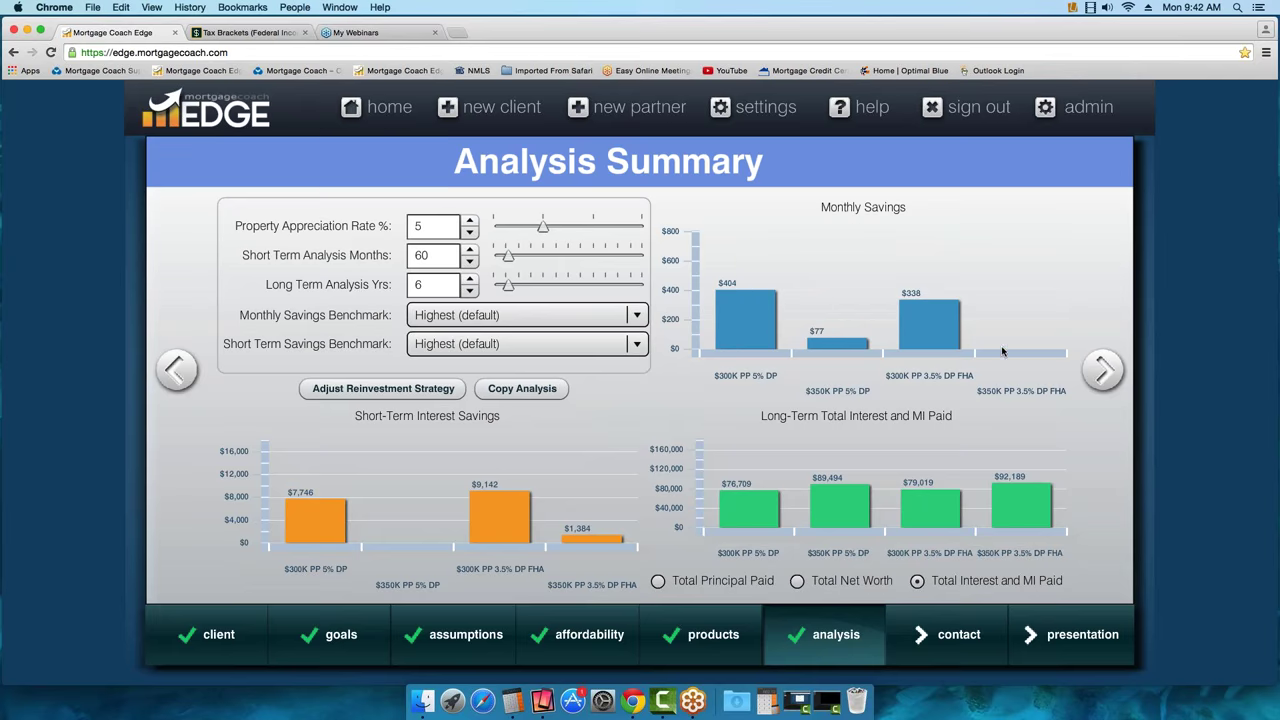
mouse_move(1024, 348)
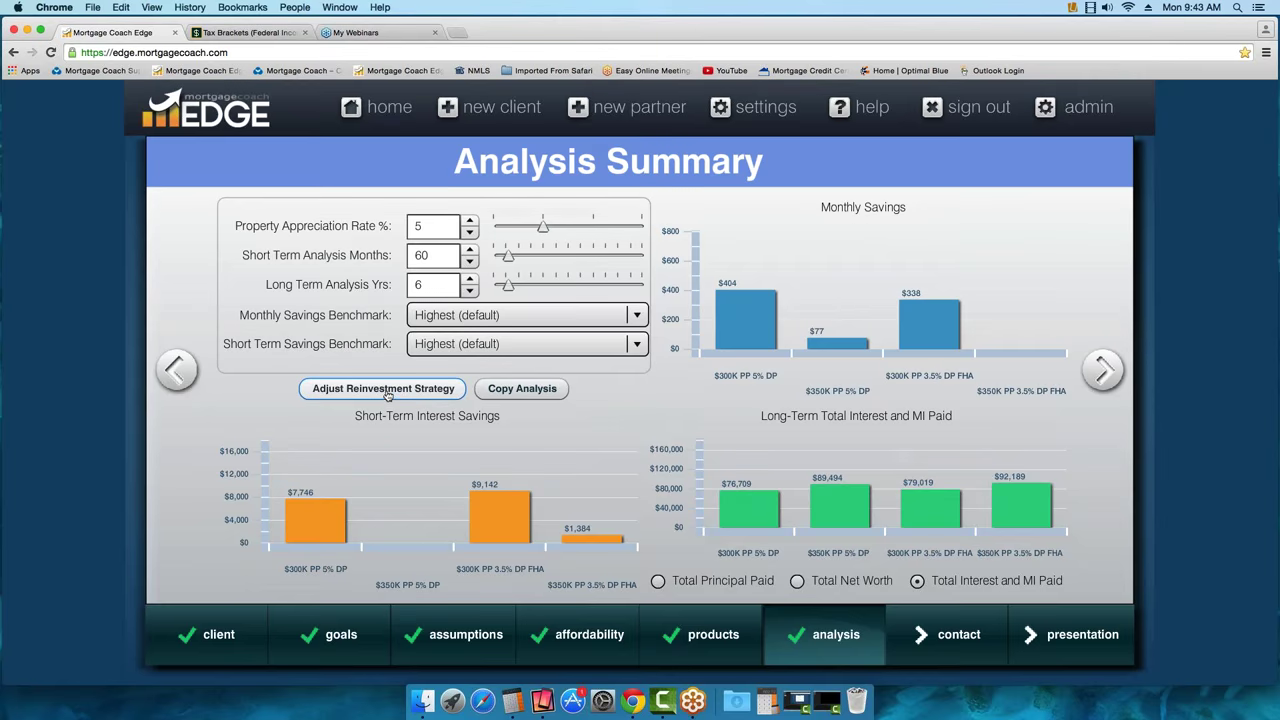
left_click(385, 390)
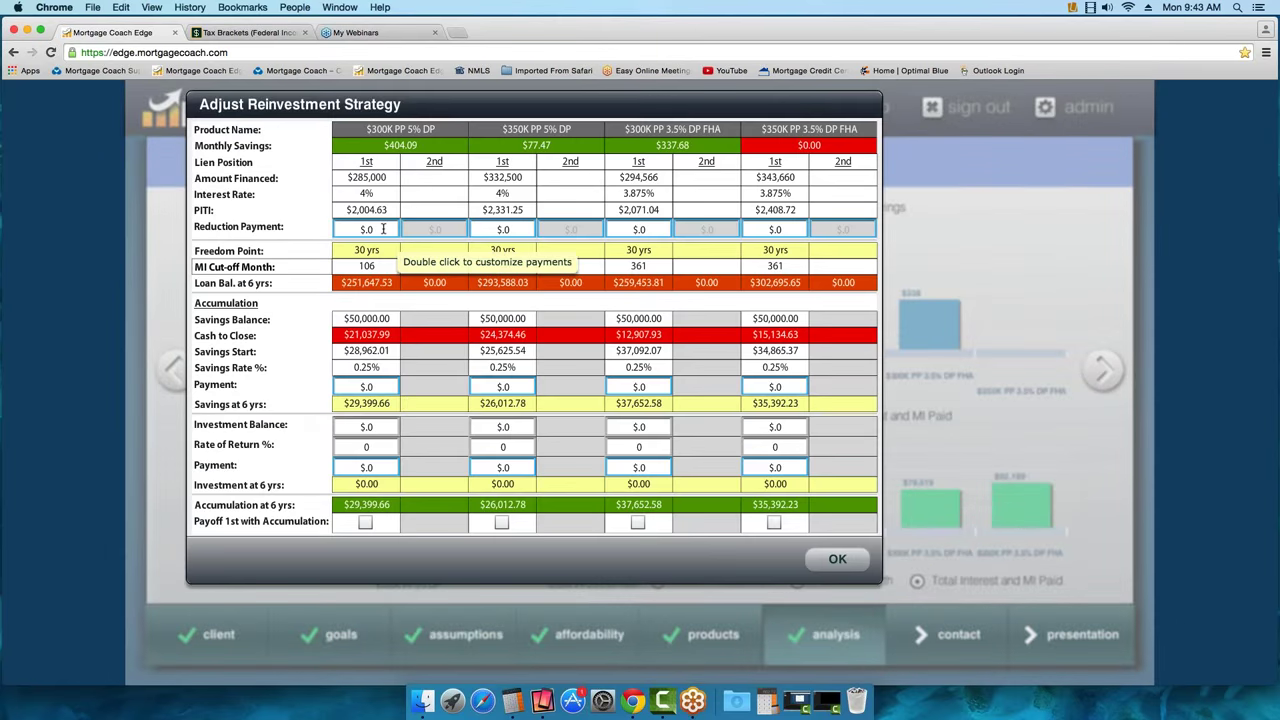
double_click(383, 229)
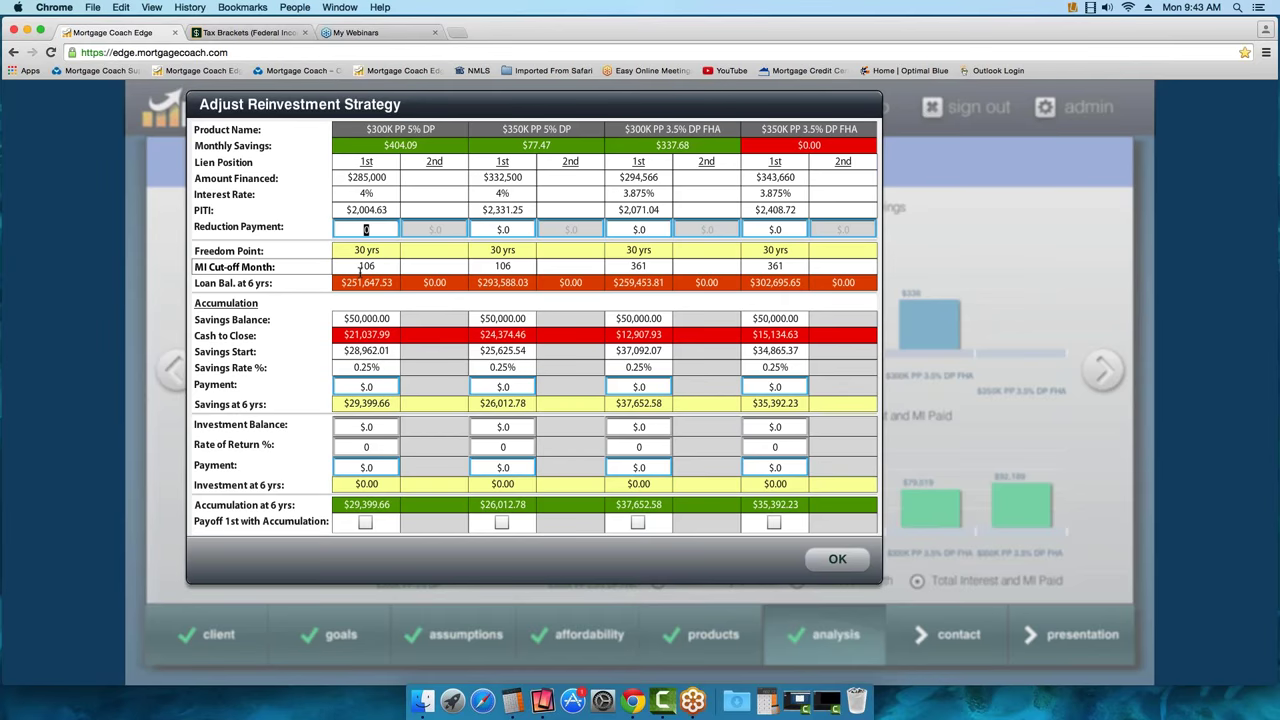
type("50")
key("Tab")
left_click(366, 229)
key("BackSpace")
left_click(502, 229)
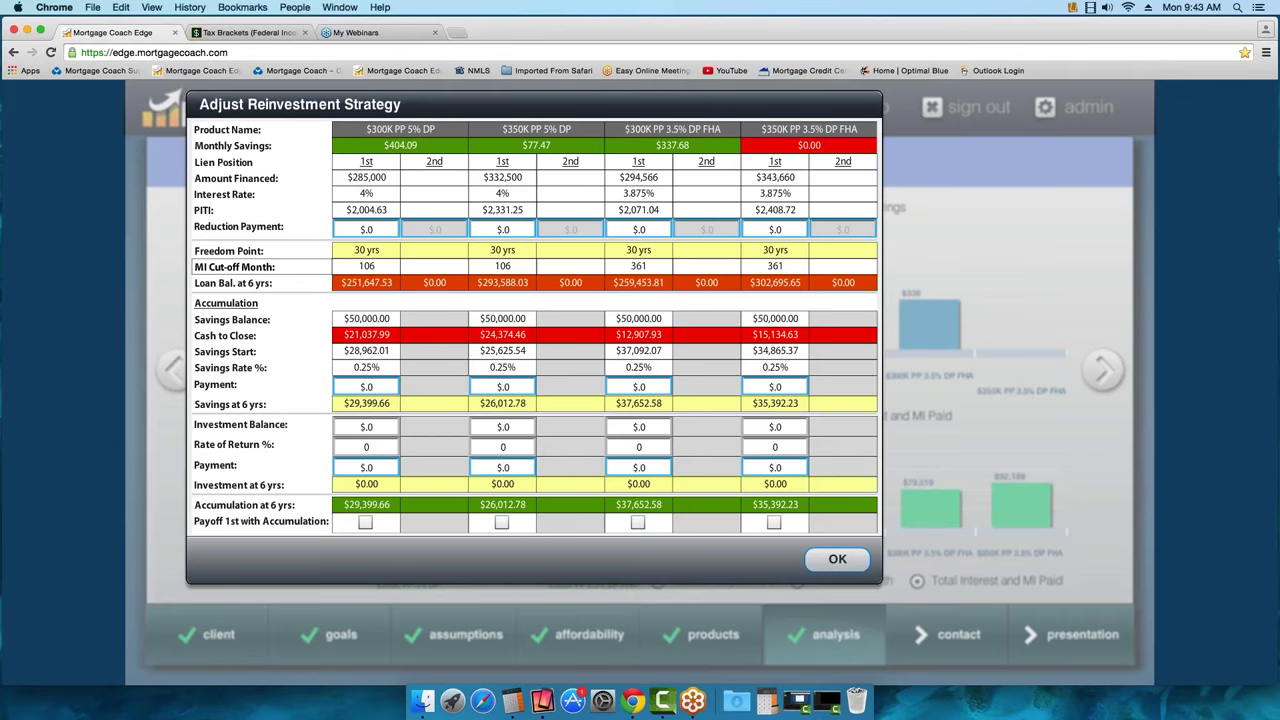
left_click(834, 561)
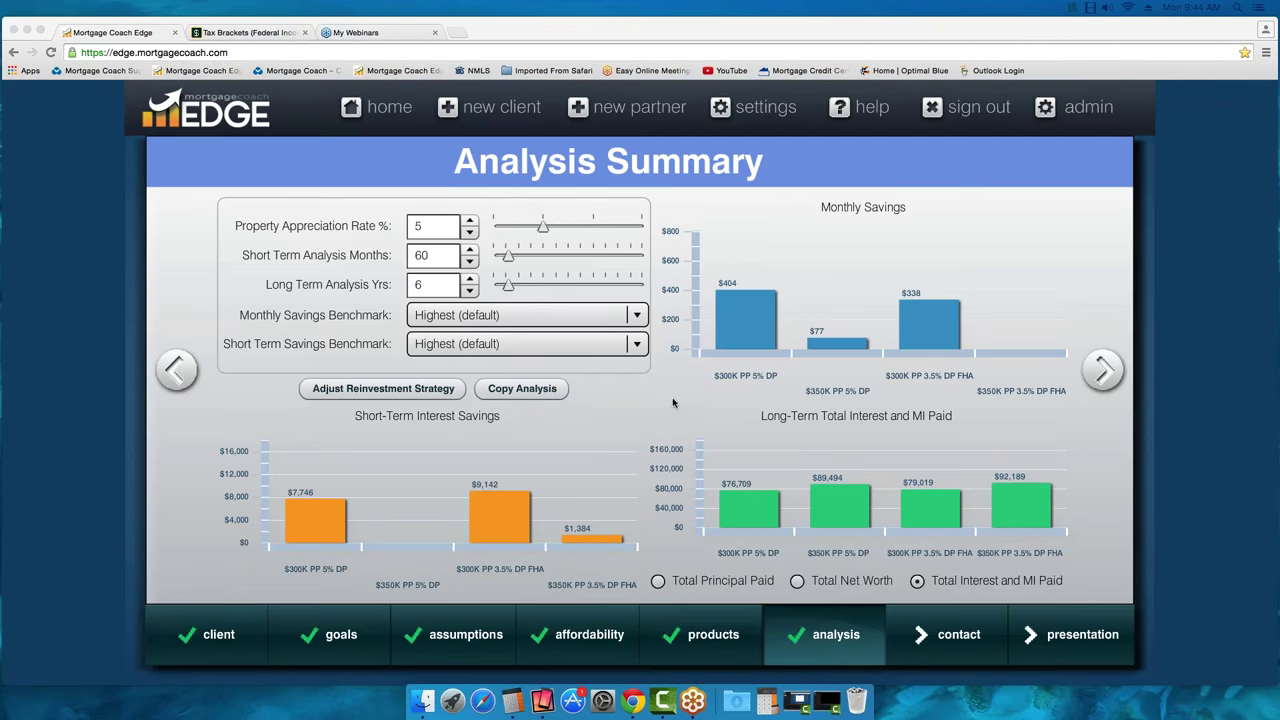
Move from the Analysis Summary on to the client's Contact page
left_click(1104, 370)
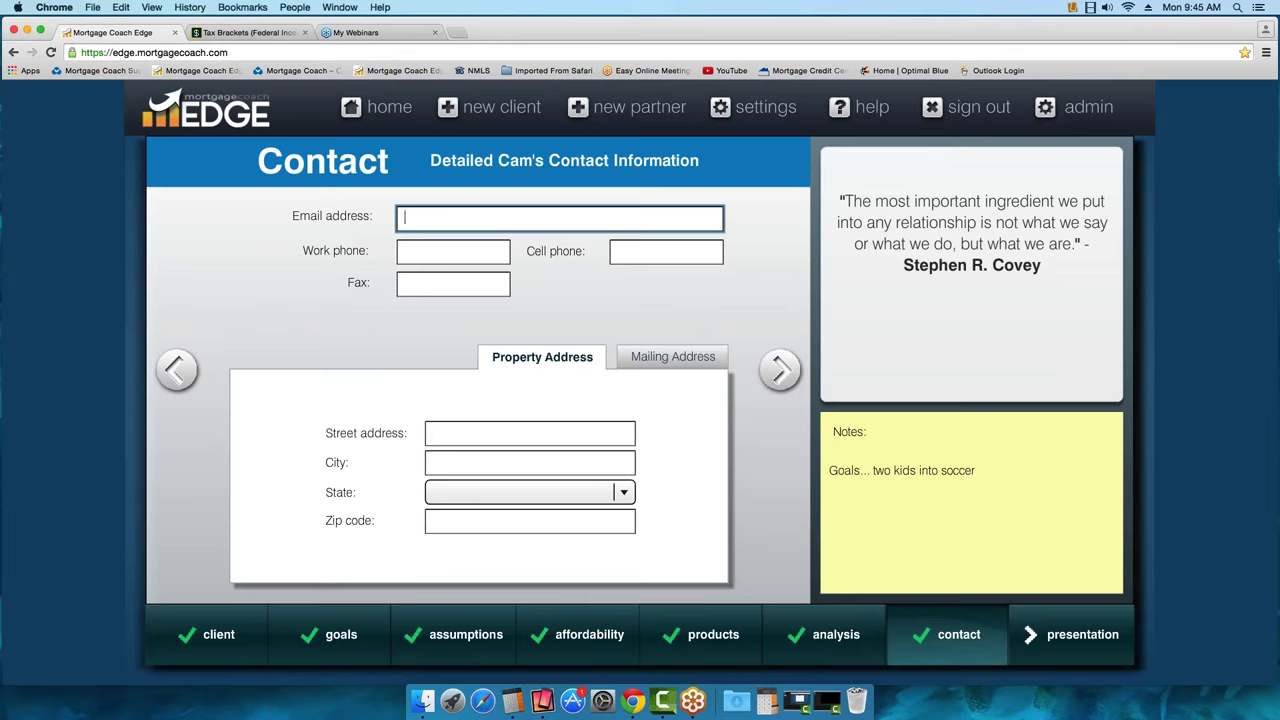
Enter TBD as the property street address and continue to the Presentation step
left_click(474, 437)
type("TBD")
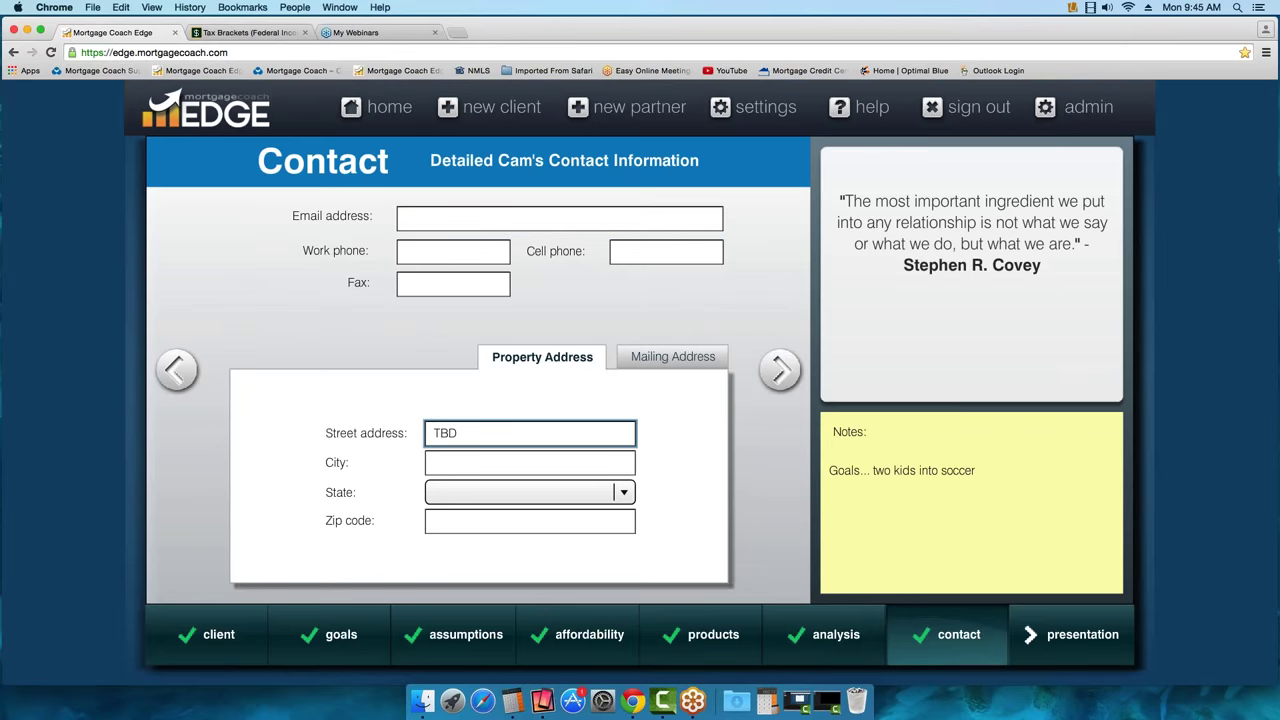
left_click(779, 376)
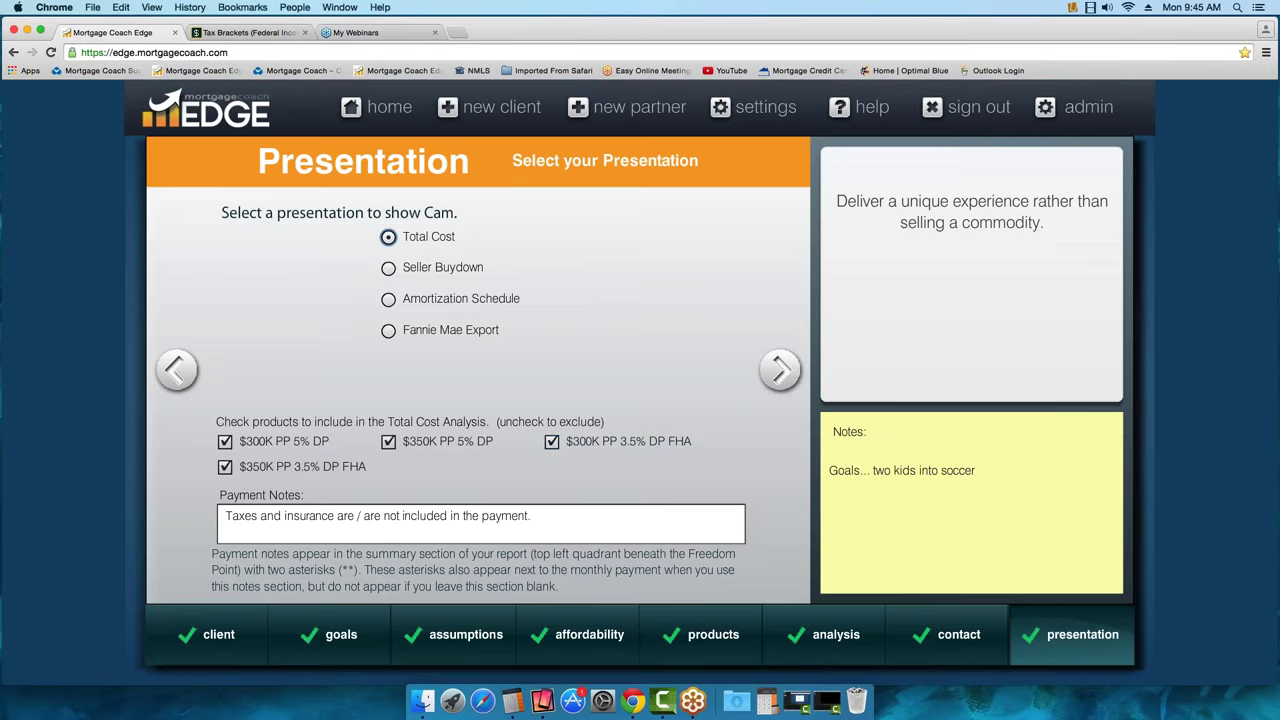
Toggle both FHA products off and on again, keep all four included, and continue to TCA Summary Setup
left_click(551, 443)
left_click(225, 467)
left_click(551, 441)
left_click(225, 466)
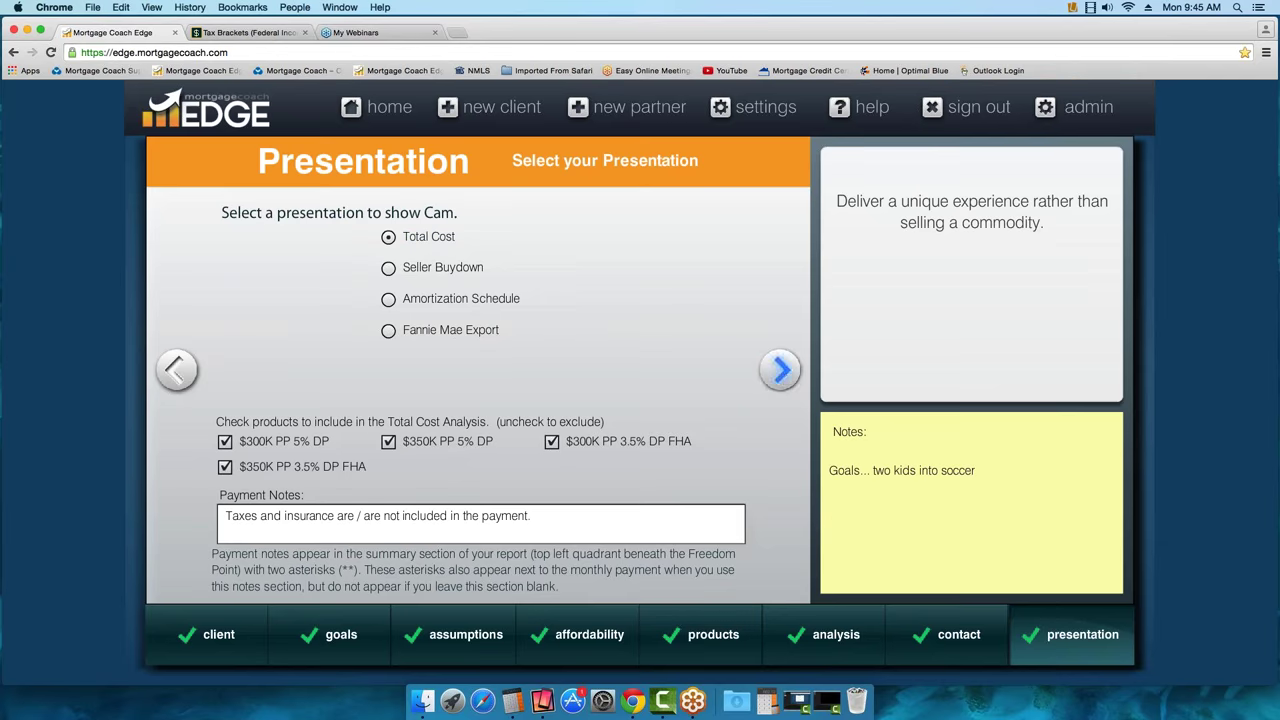
left_click(780, 370)
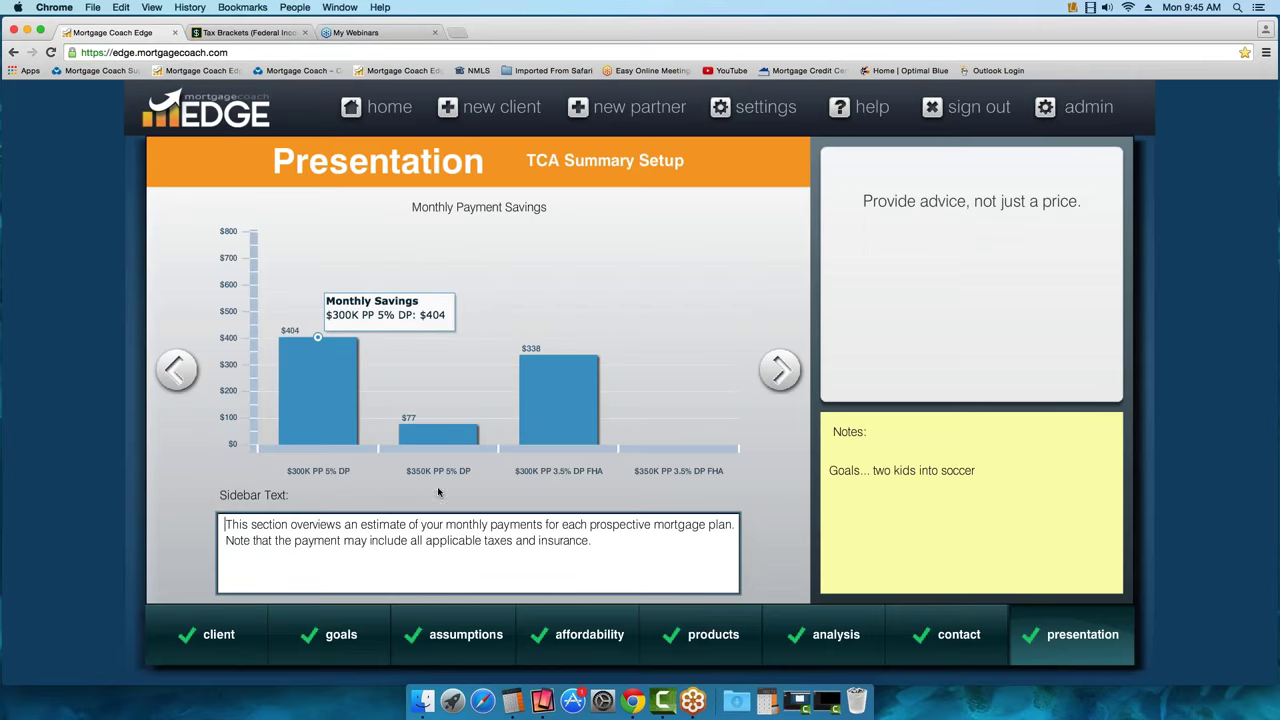
left_click(784, 375)
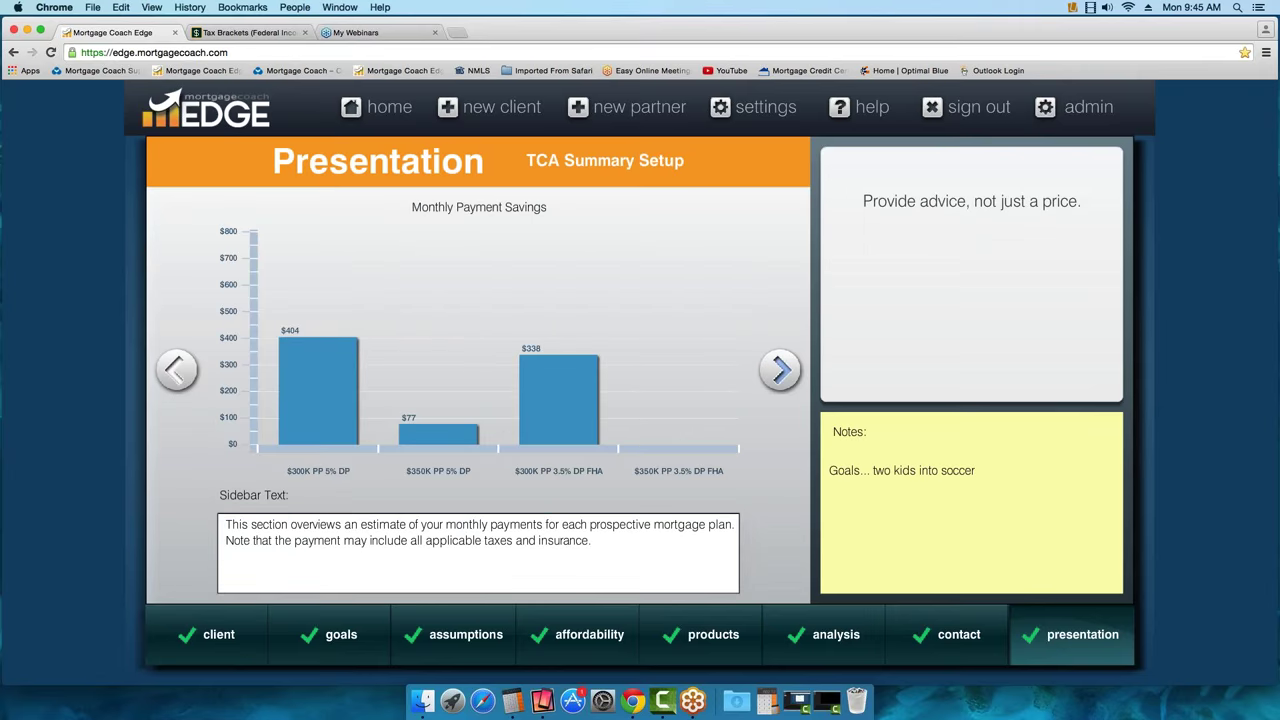
Advance through Short-Term Savings Setup and Long-Term Setup to Total Cost Analysis Setup
left_click(780, 370)
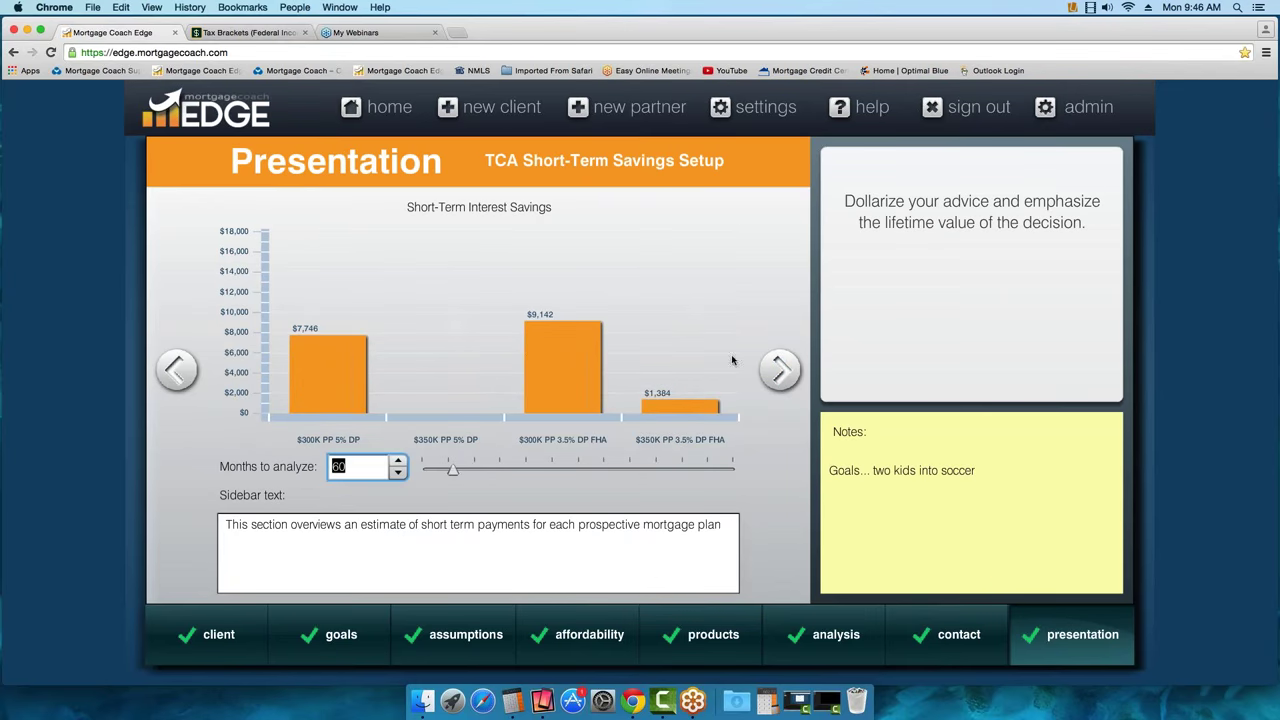
left_click(780, 370)
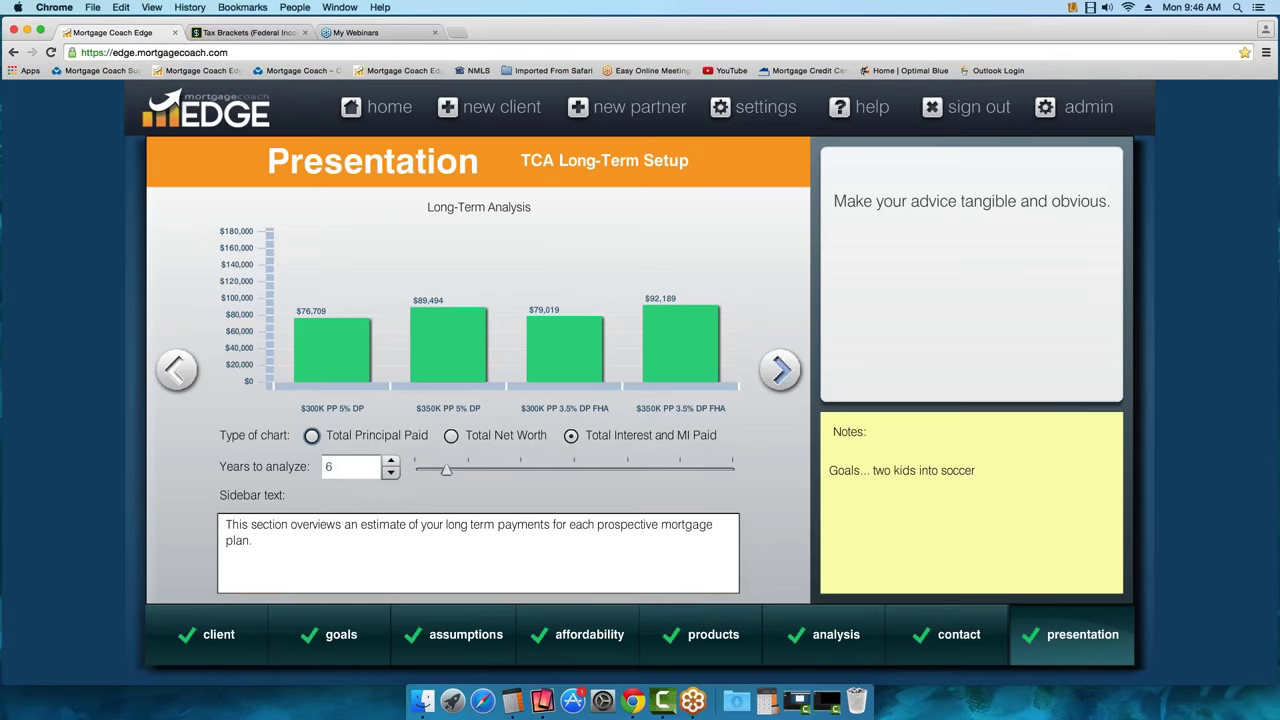
left_click(787, 374)
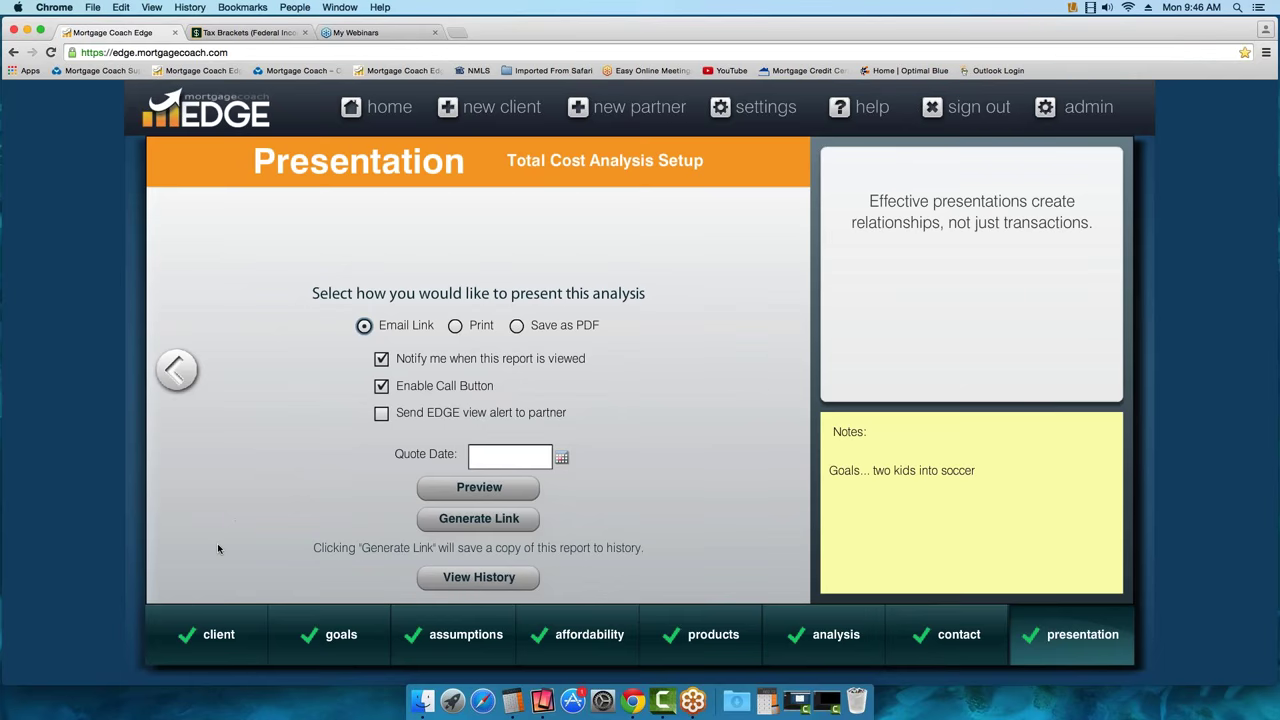
Return to the client contact form, then go back and reopen Total Cost Analysis Setup
left_click(212, 638)
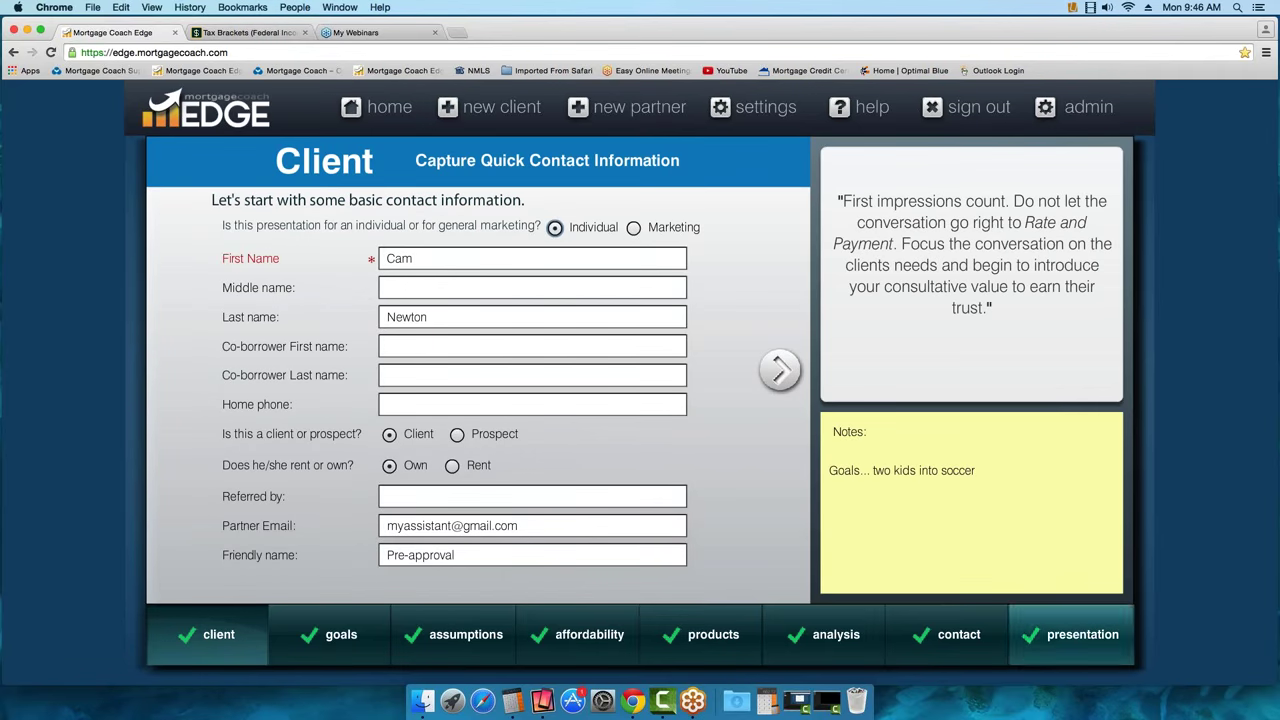
left_click(1083, 634)
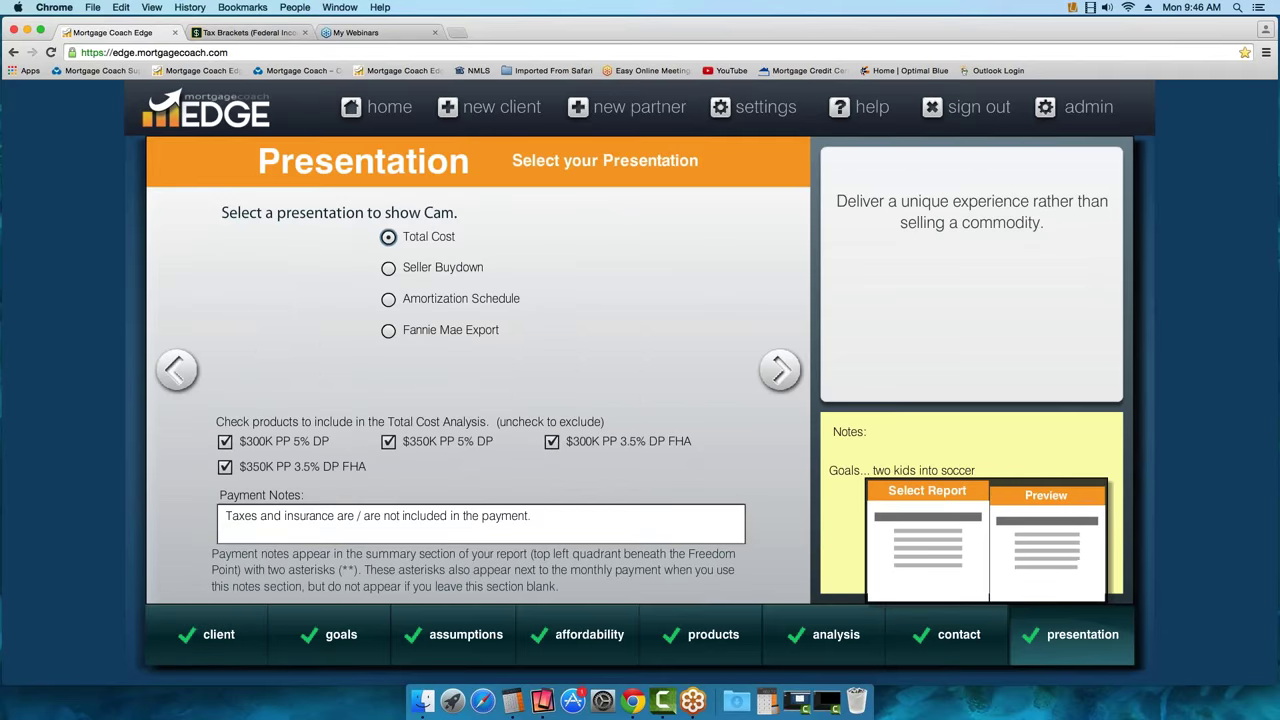
left_click(1042, 540)
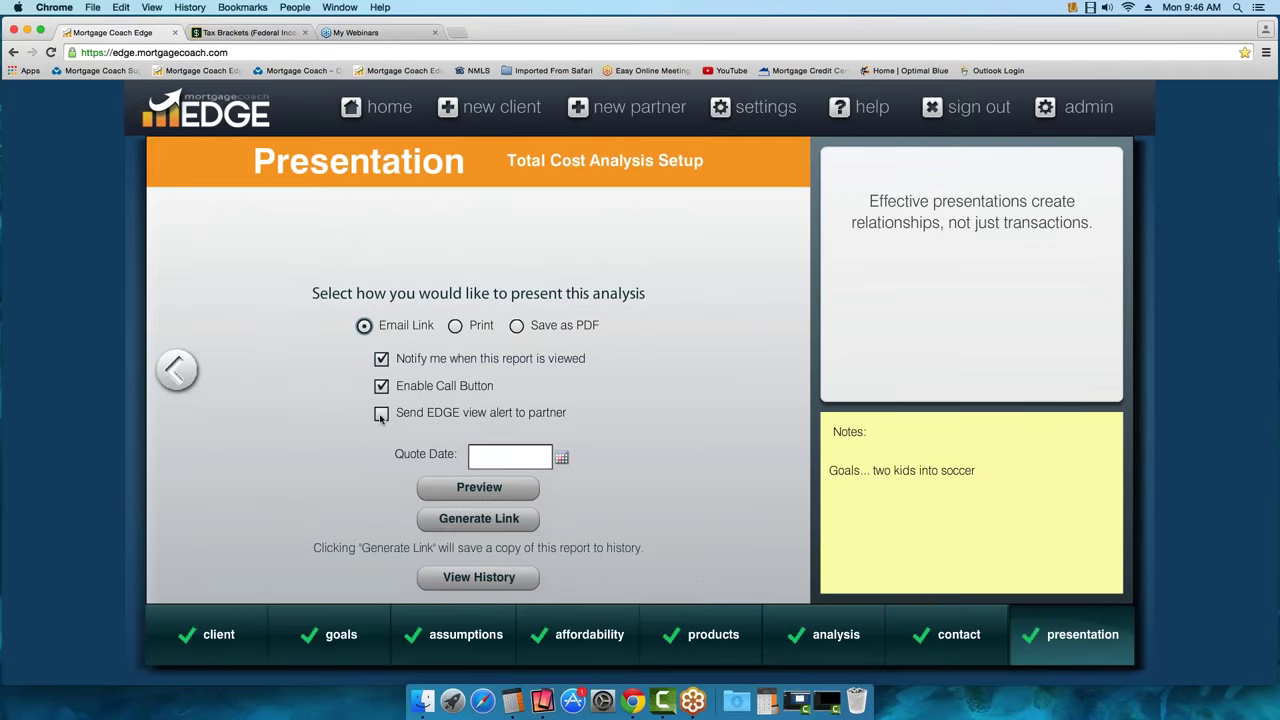
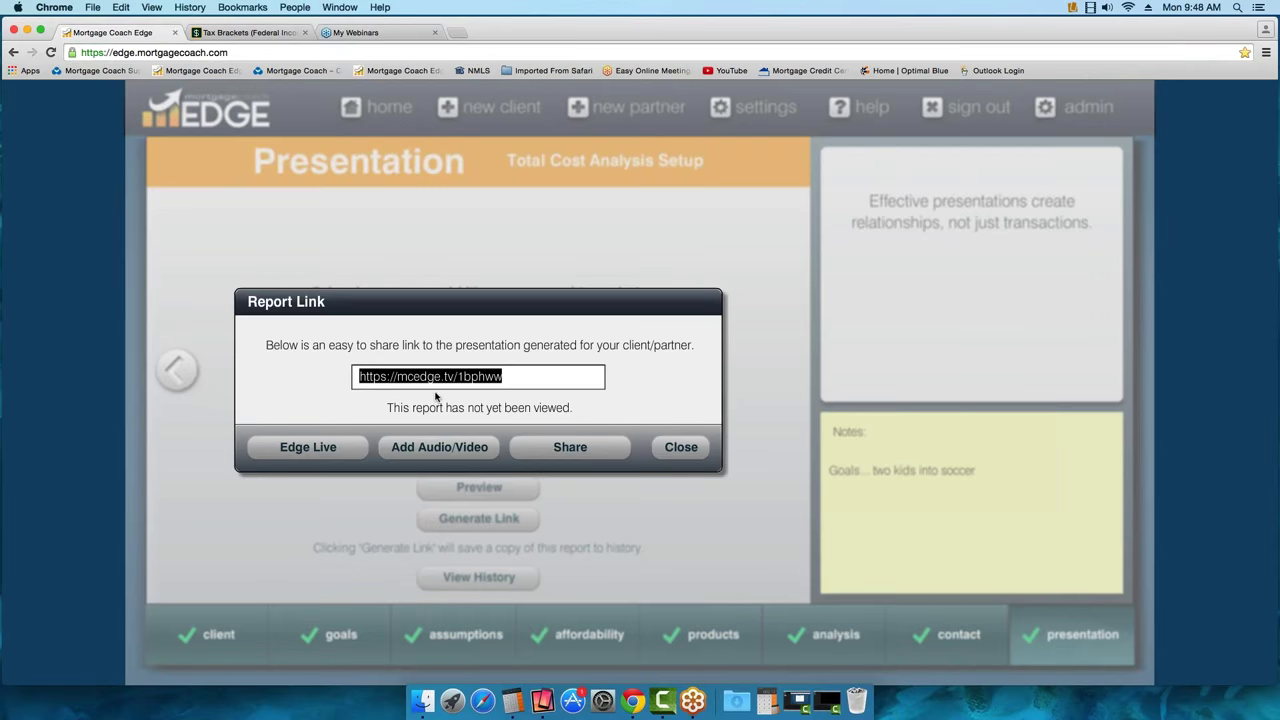
Use Add Audio/Video to open the Total Cost Analysis report in a new tab
left_click(432, 450)
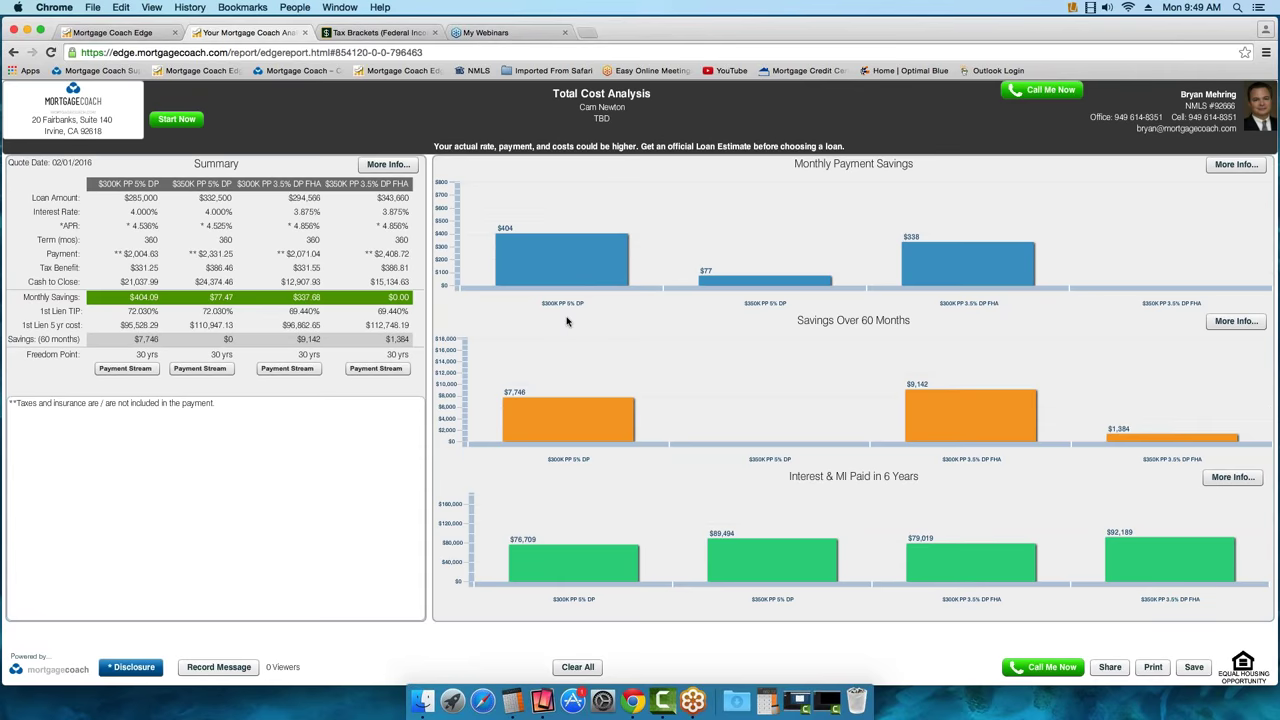
Highlight the Cash to Close figures $21,037.99, $24,374.46, $12,907.93 and $15,134.63
mouse_move(714, 295)
left_click(155, 283)
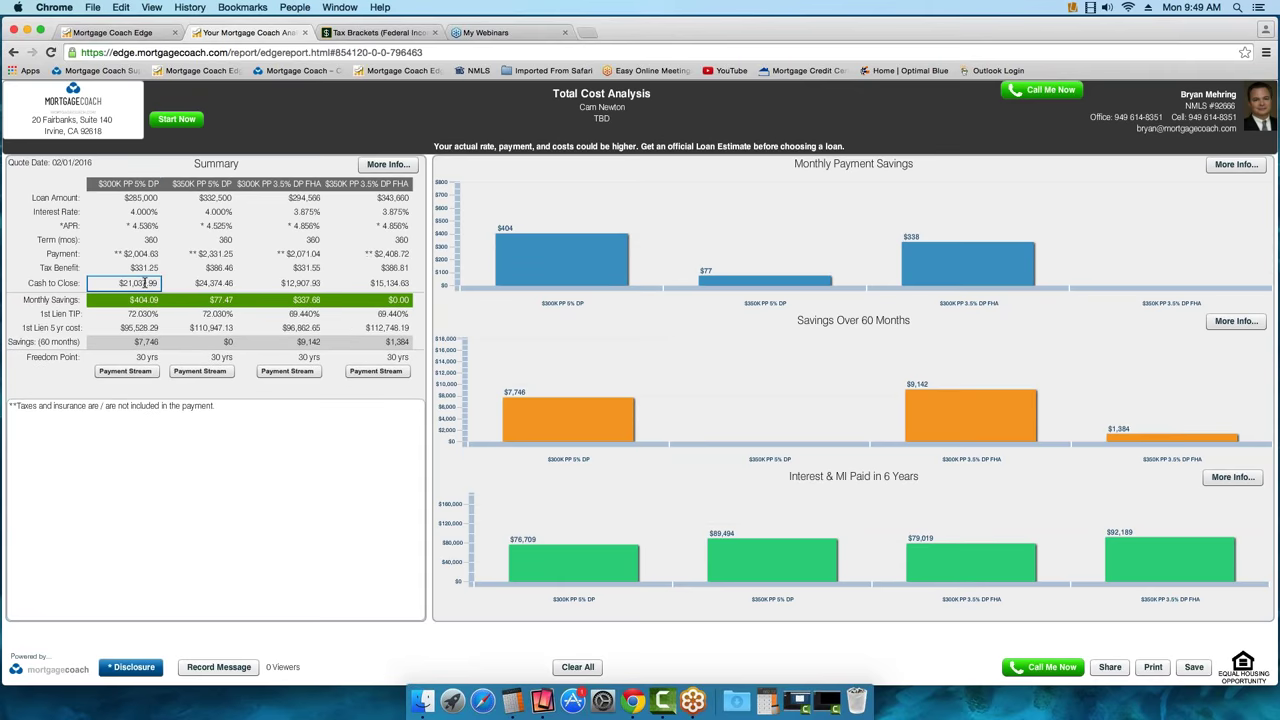
left_click(200, 283)
left_click(294, 283)
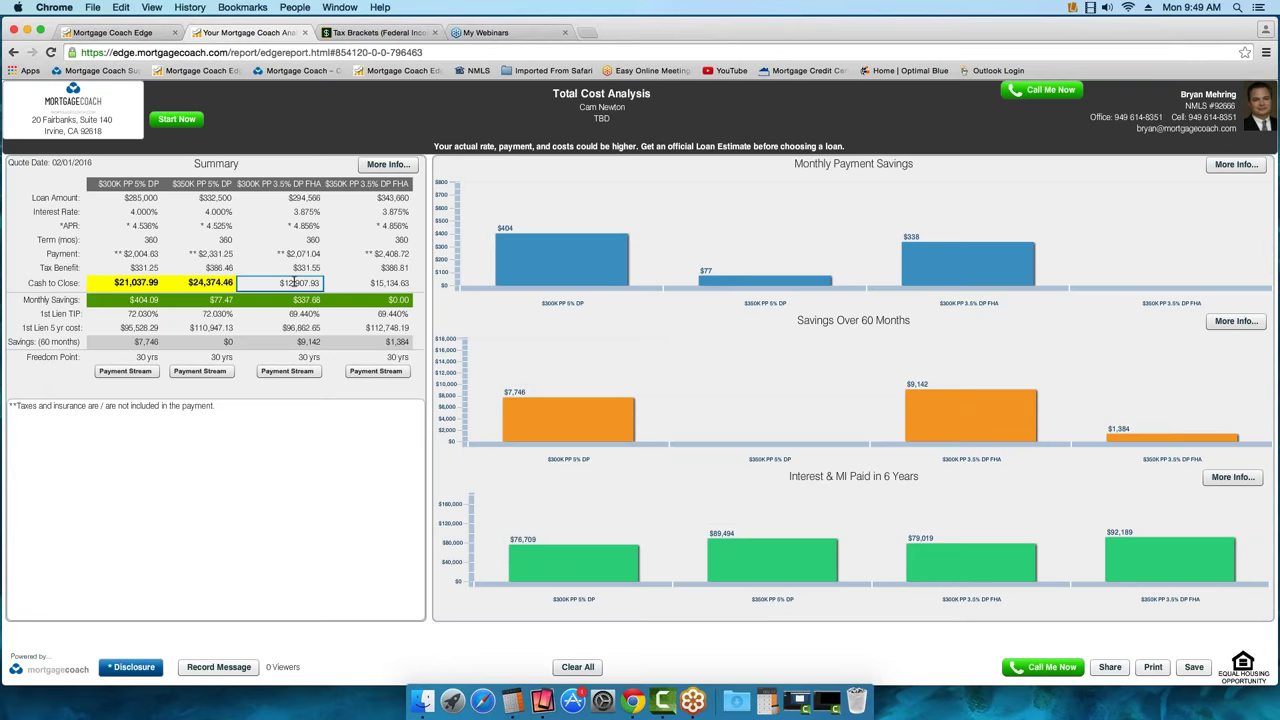
left_click(388, 283)
left_click(388, 283)
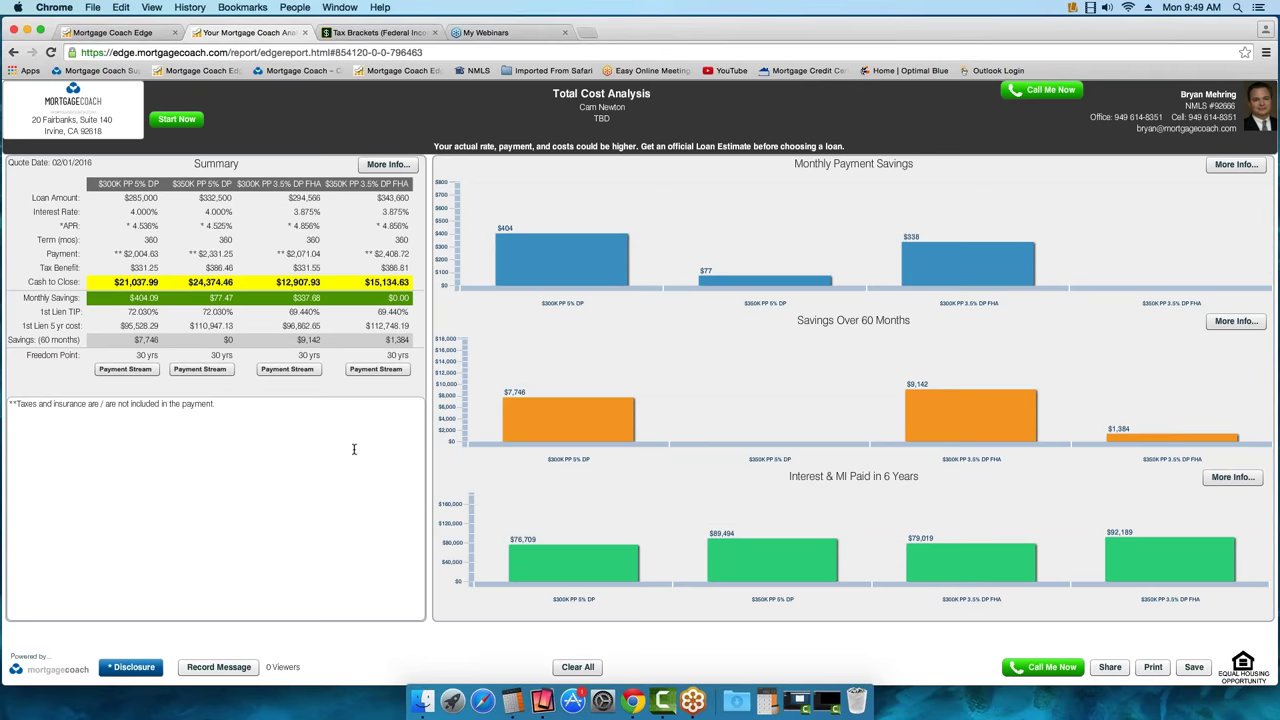
Highlight payments $2,004.63, $2,331.25, $2,071.04, $2,408.72, then open the Summary payment breakdown
left_click(122, 255)
left_click(210, 255)
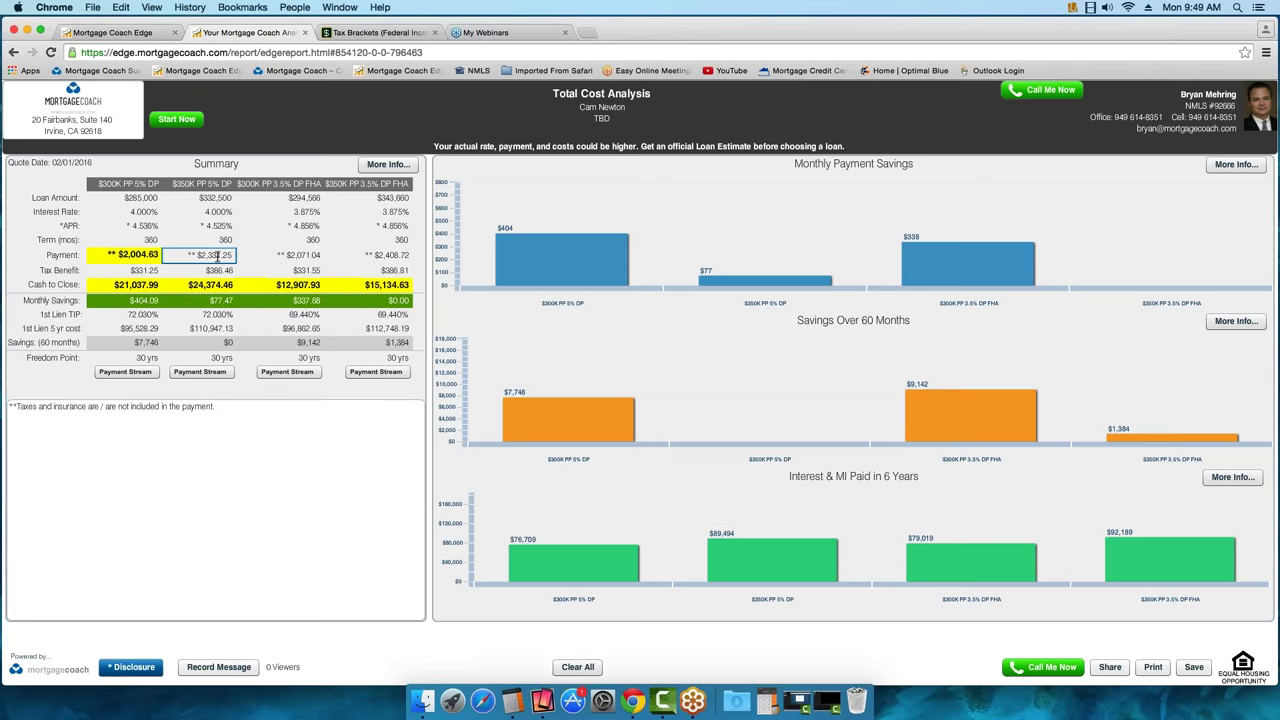
left_click(298, 255)
left_click(398, 257)
key("Return")
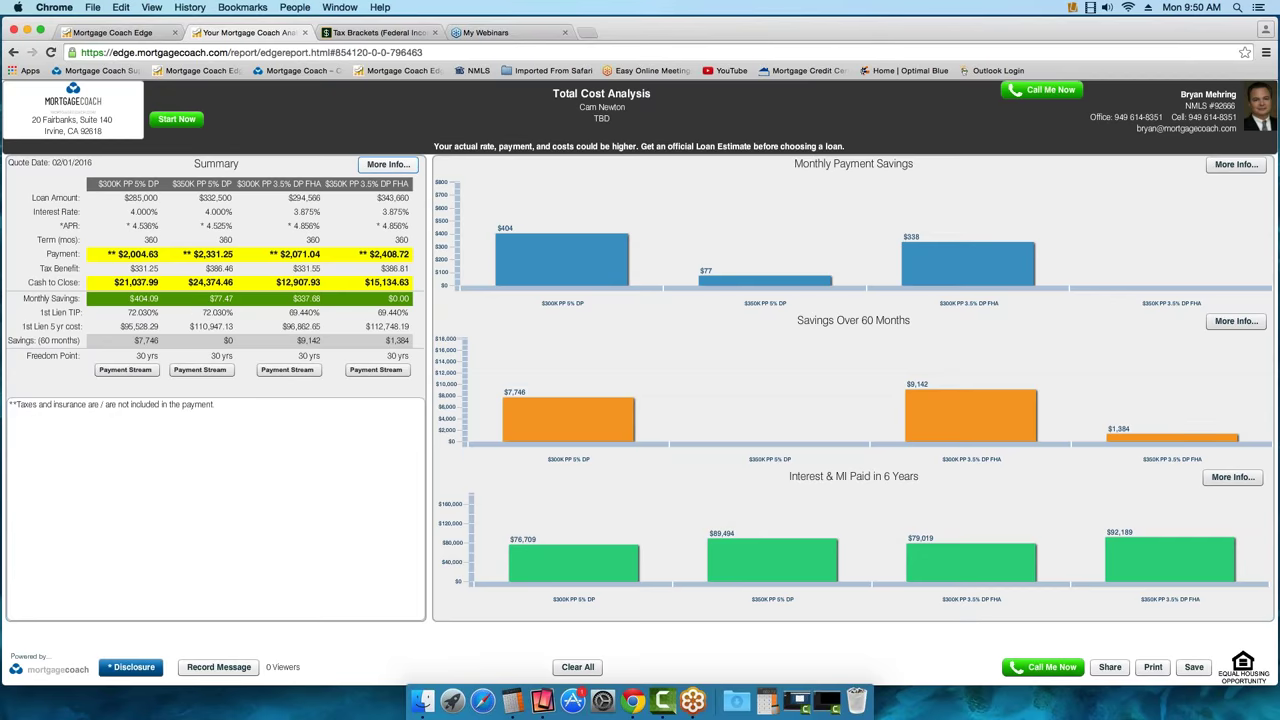
left_click(510, 240)
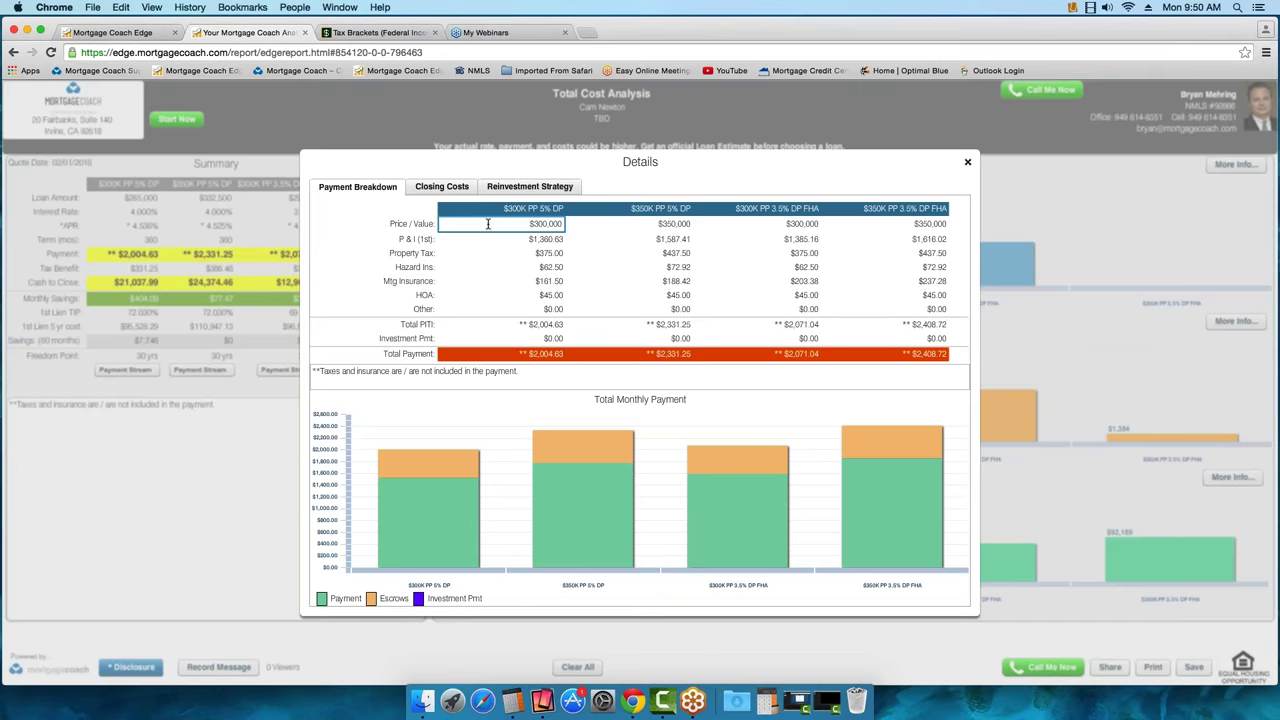
Highlight the mortgage insurance costs $161.50, $188.42, $203.38 and $237.28
left_click(530, 281)
left_click(660, 281)
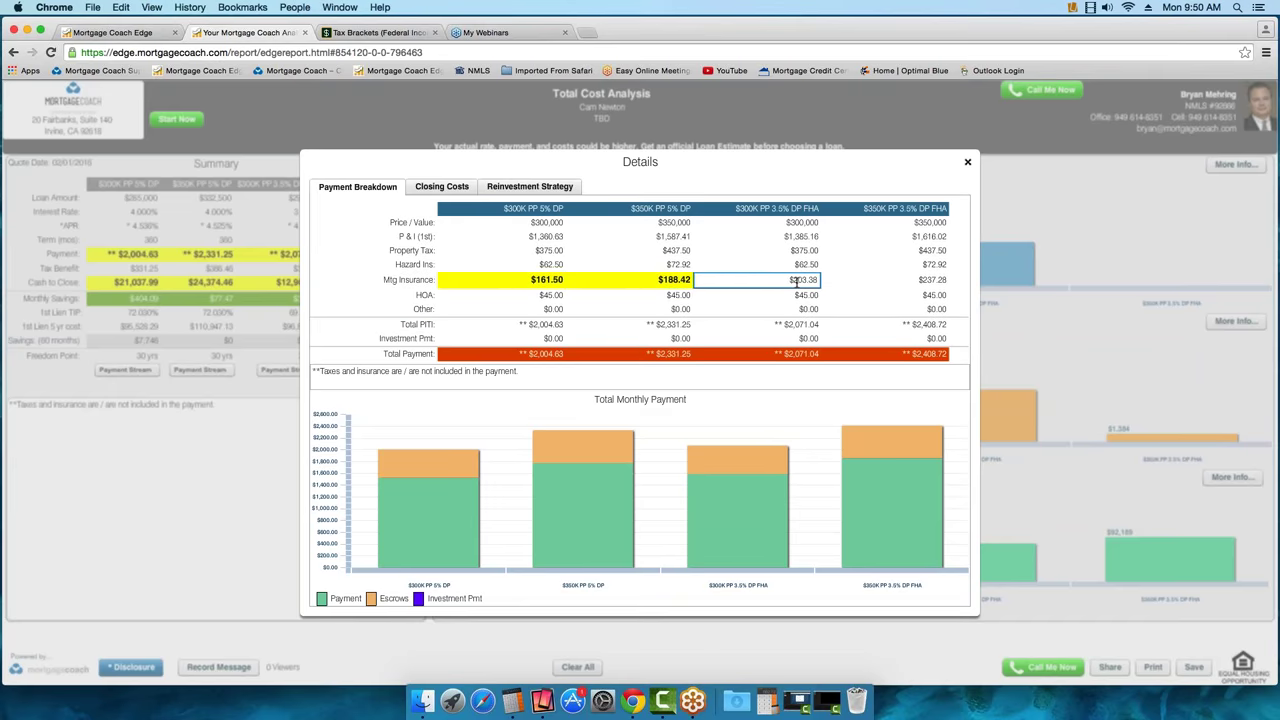
left_click(796, 281)
left_click(925, 280)
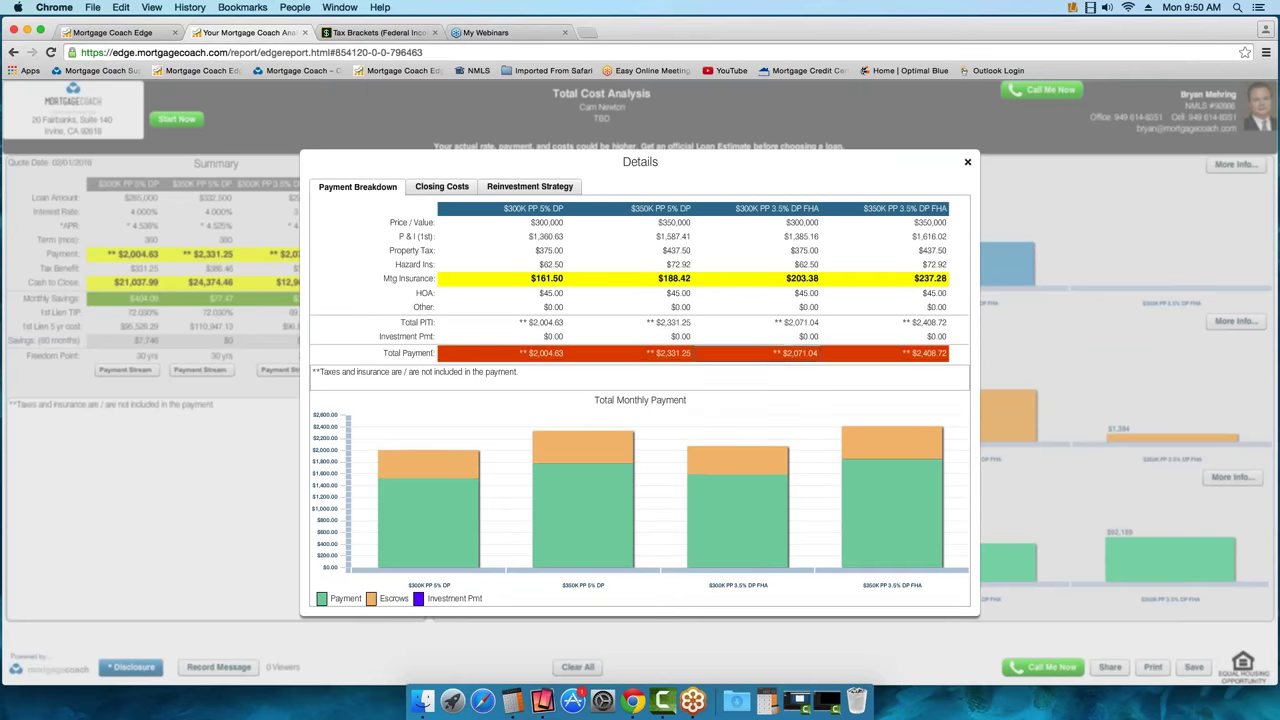
Review Closing Costs and the $300K PP 5% DP fee list, then show Reinvestment Strategy
left_click(442, 187)
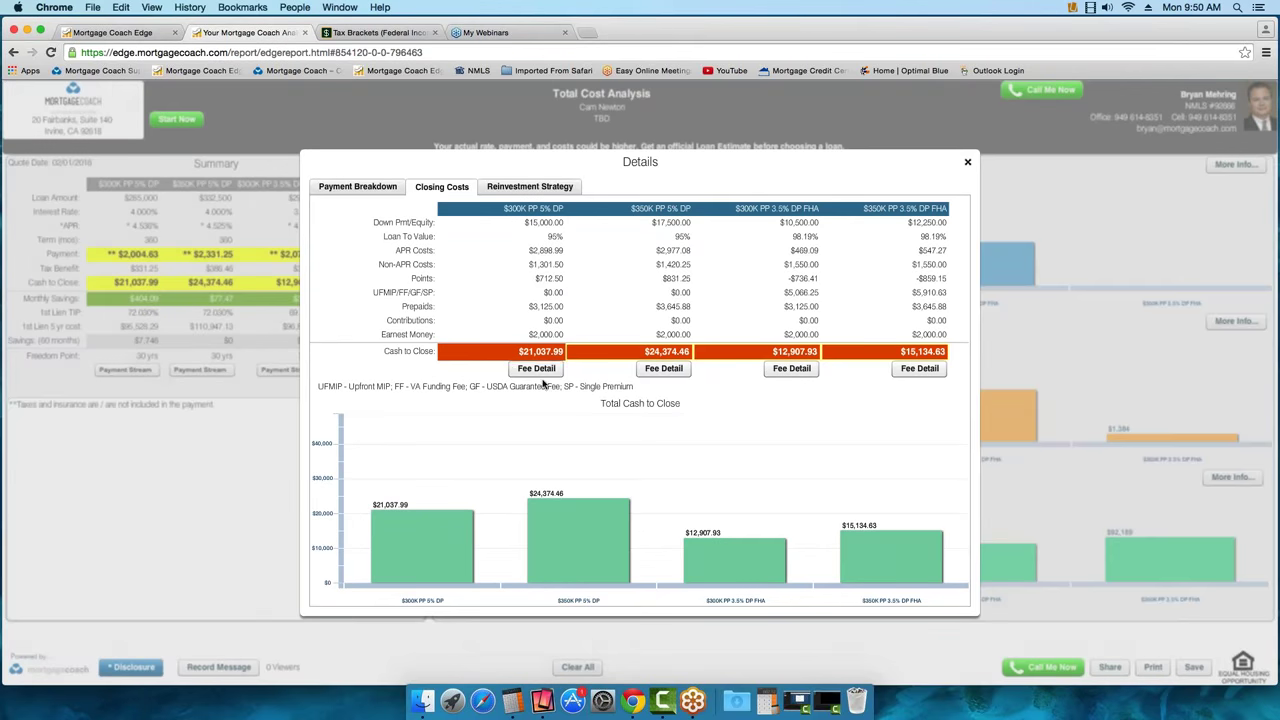
left_click(537, 369)
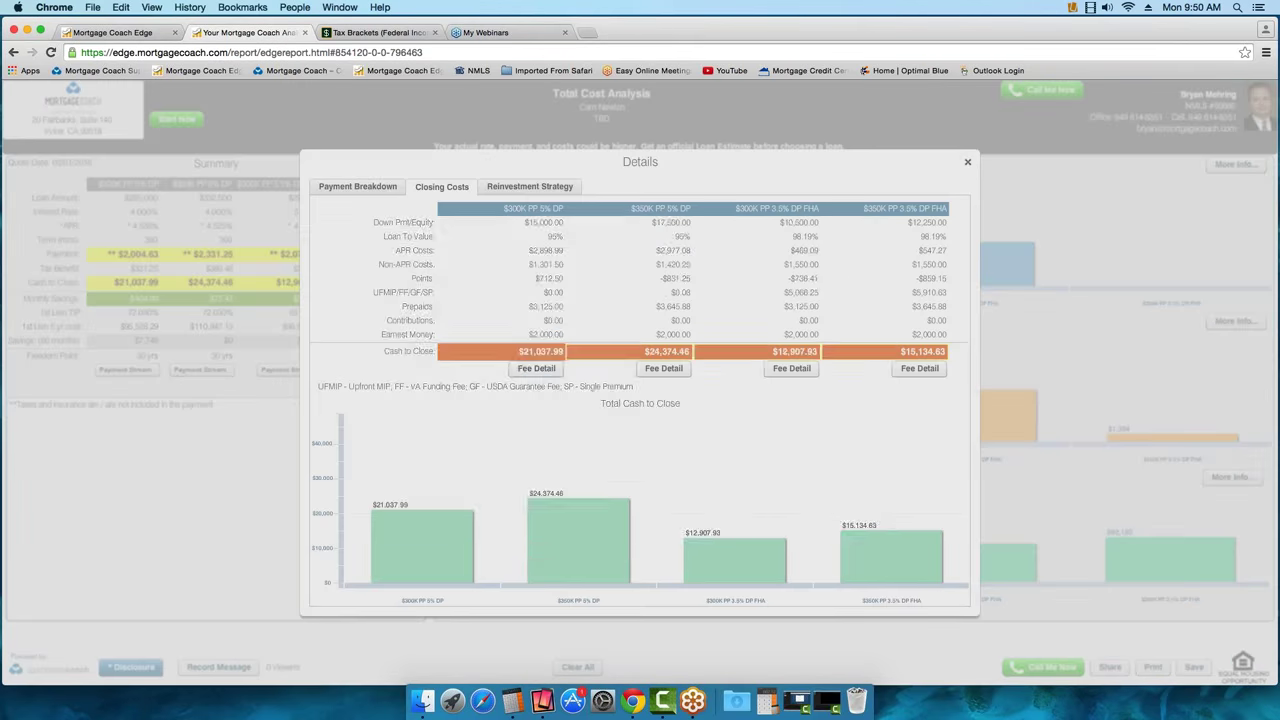
scroll(874, 306, "down", 1)
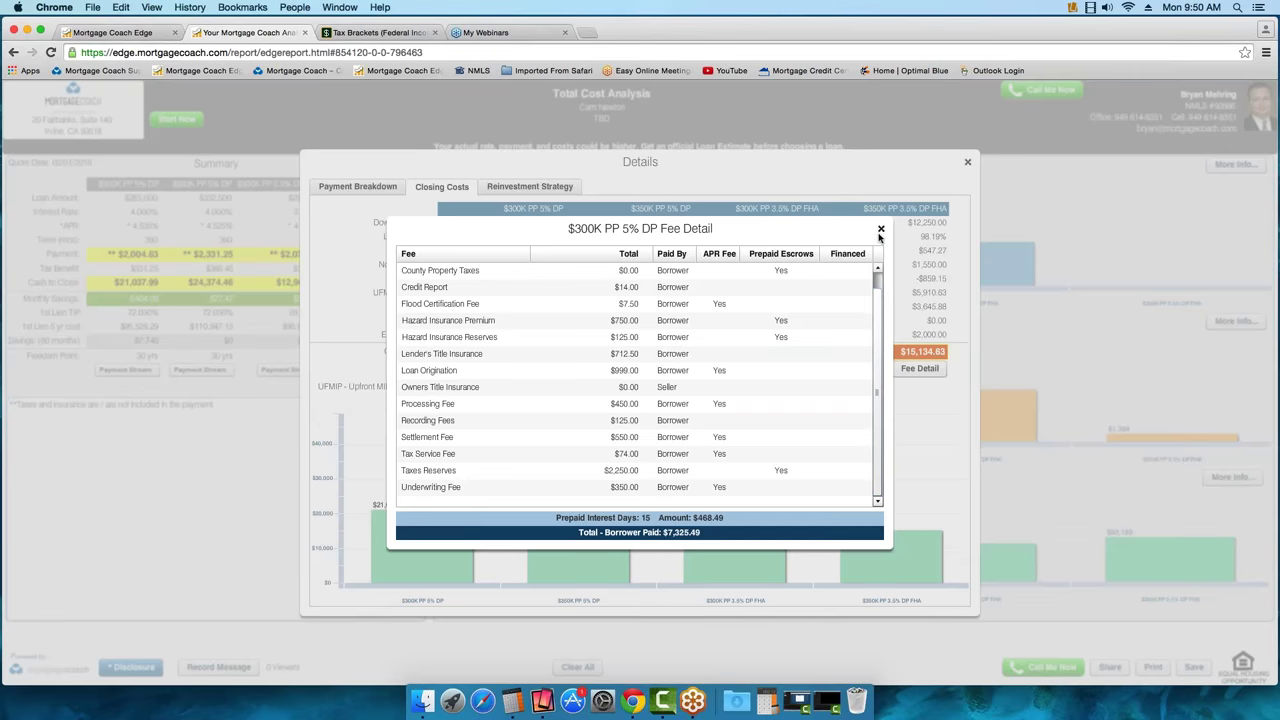
scroll(878, 310, "up", 1)
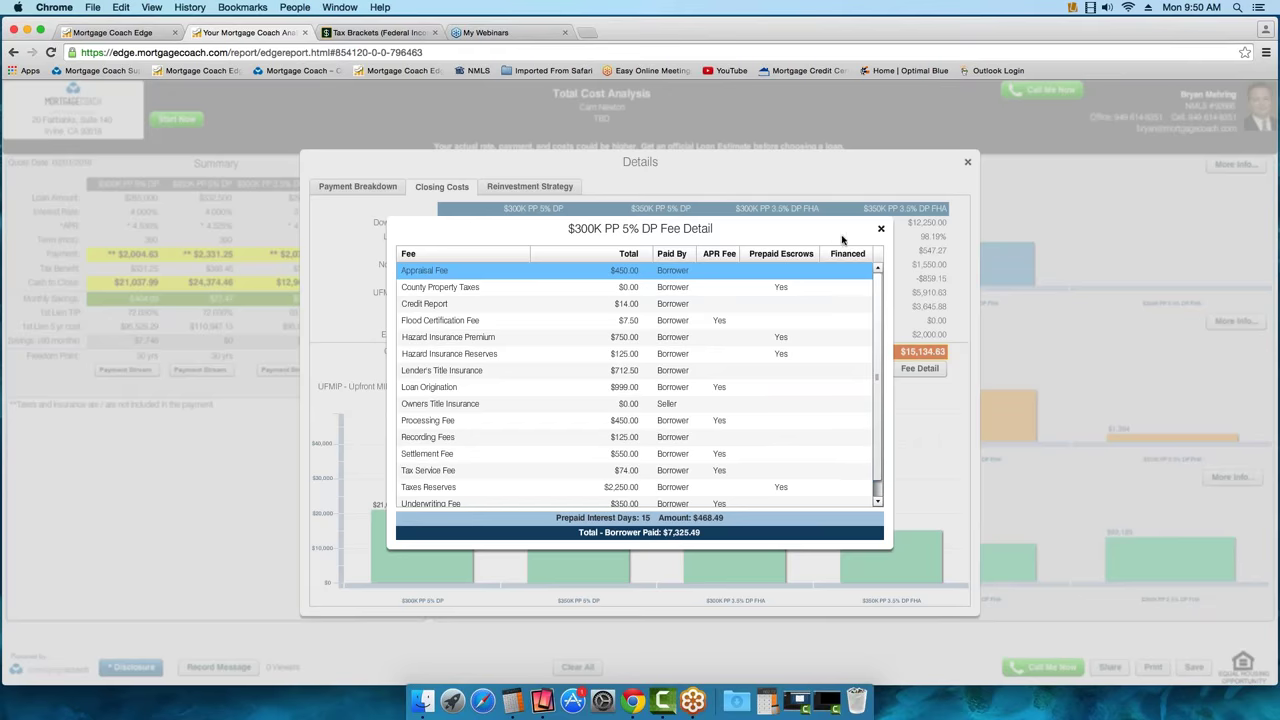
left_click(880, 230)
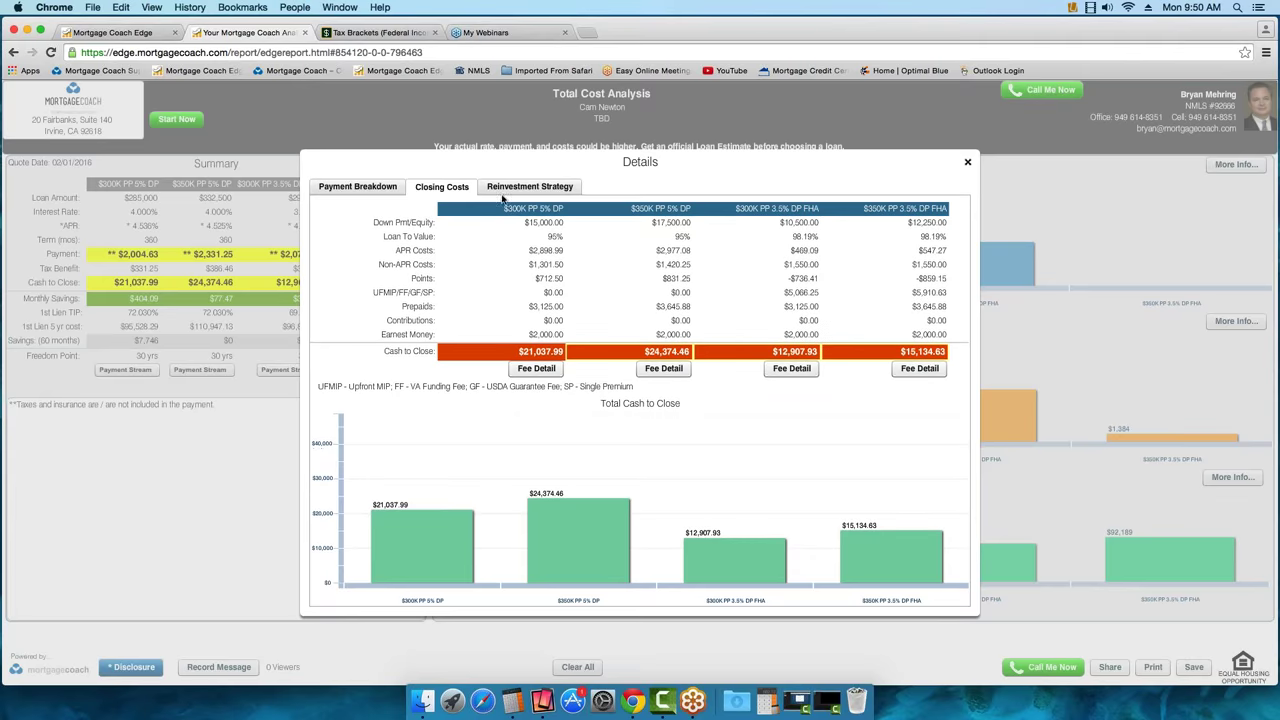
left_click(515, 188)
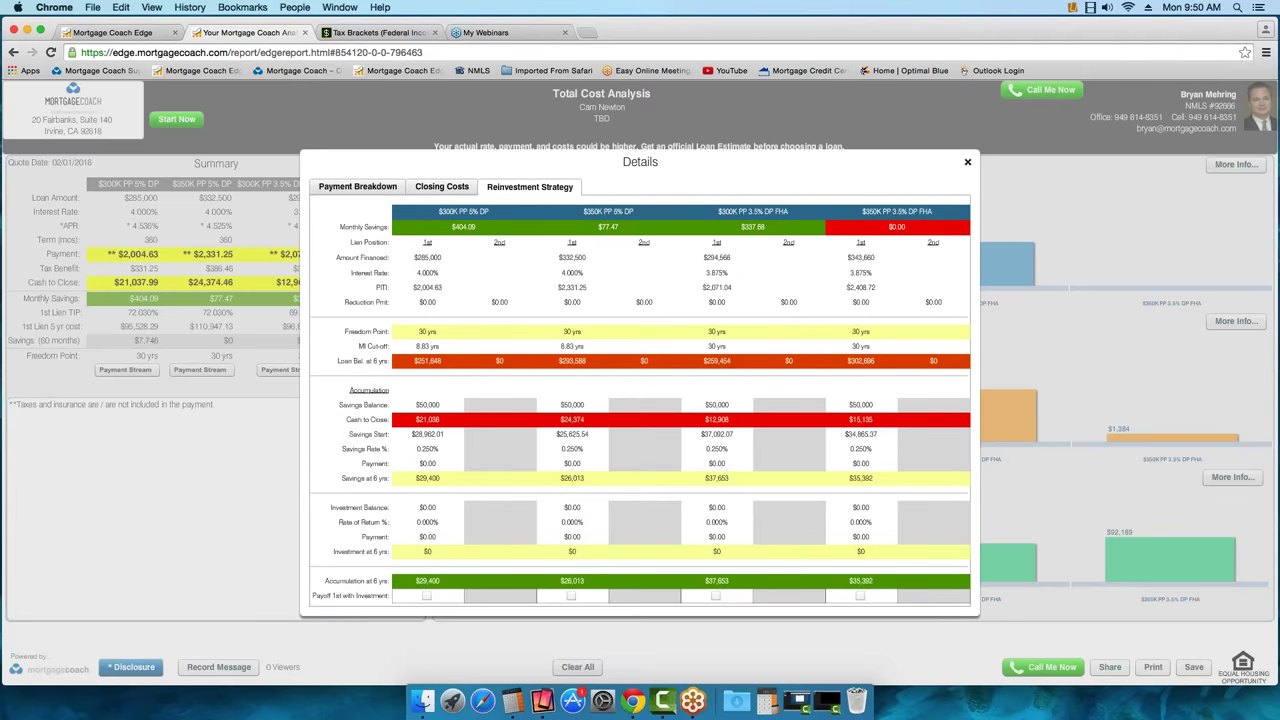
Close the Details window and return to the highlighted Total Cost Analysis report tab
left_click(968, 163)
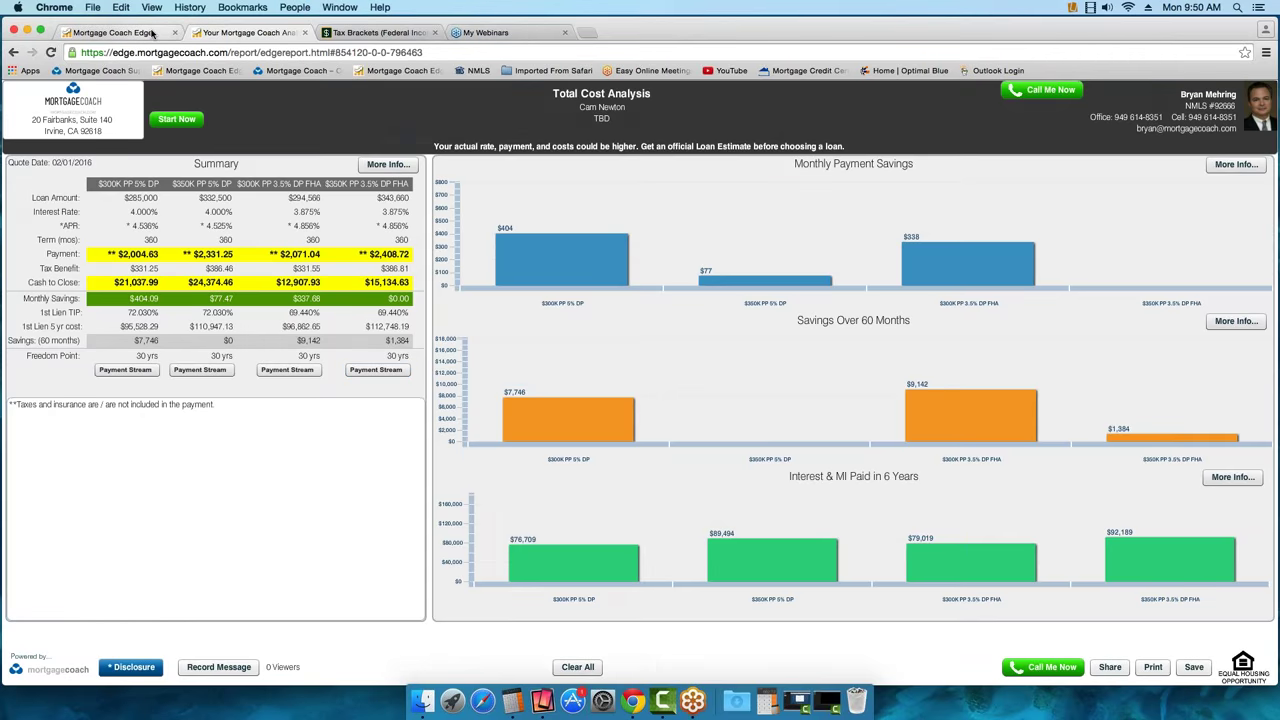
left_click(113, 33)
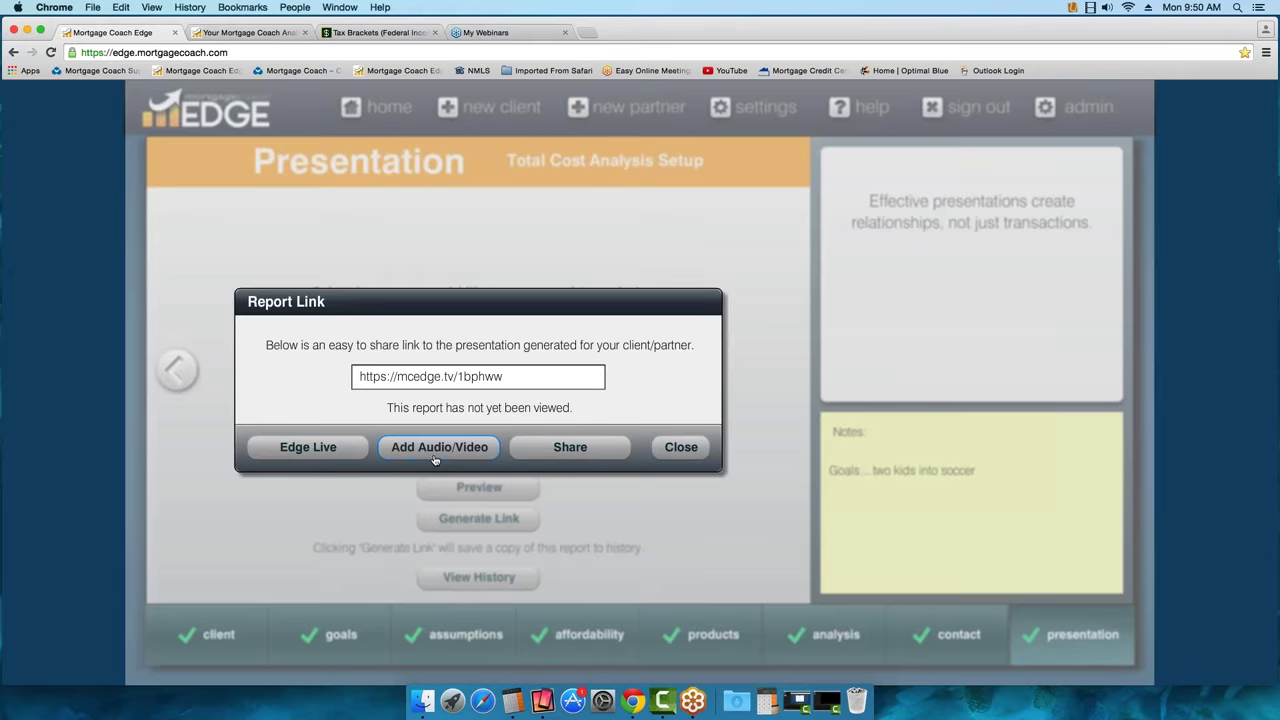
left_click(262, 36)
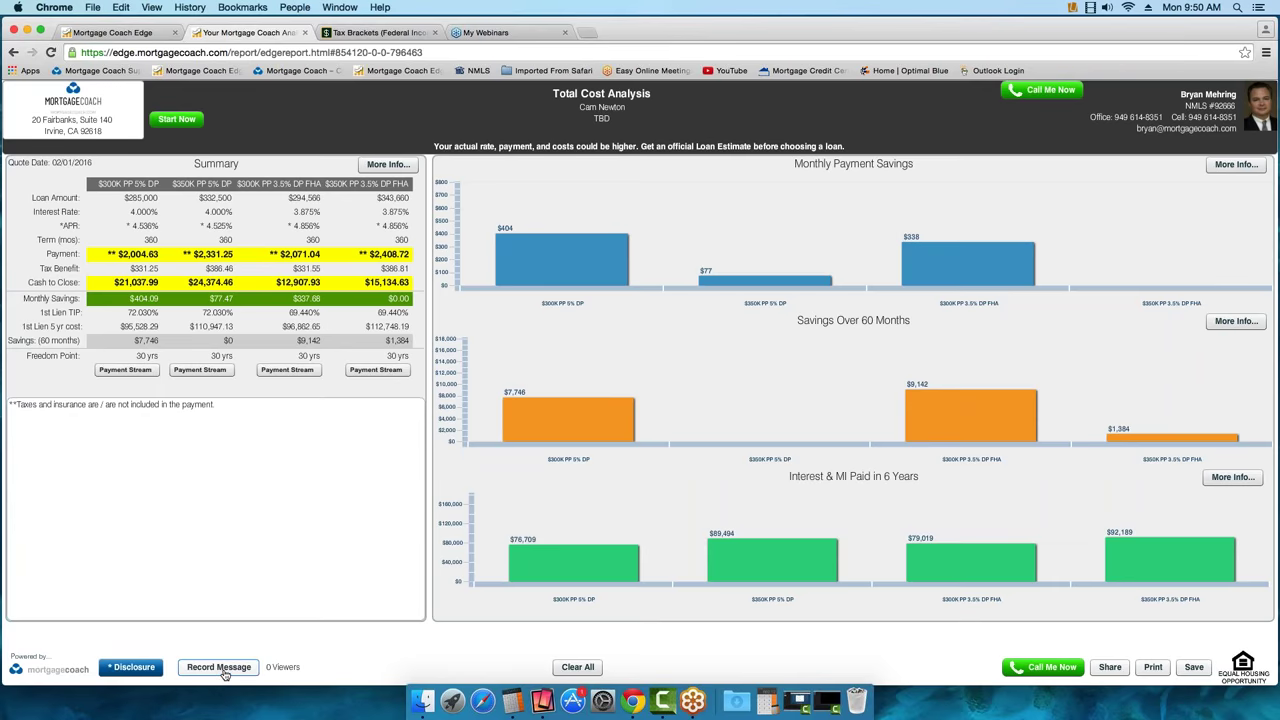
Start the message recorder and permanently allow the site camera and microphone access
left_click(223, 670)
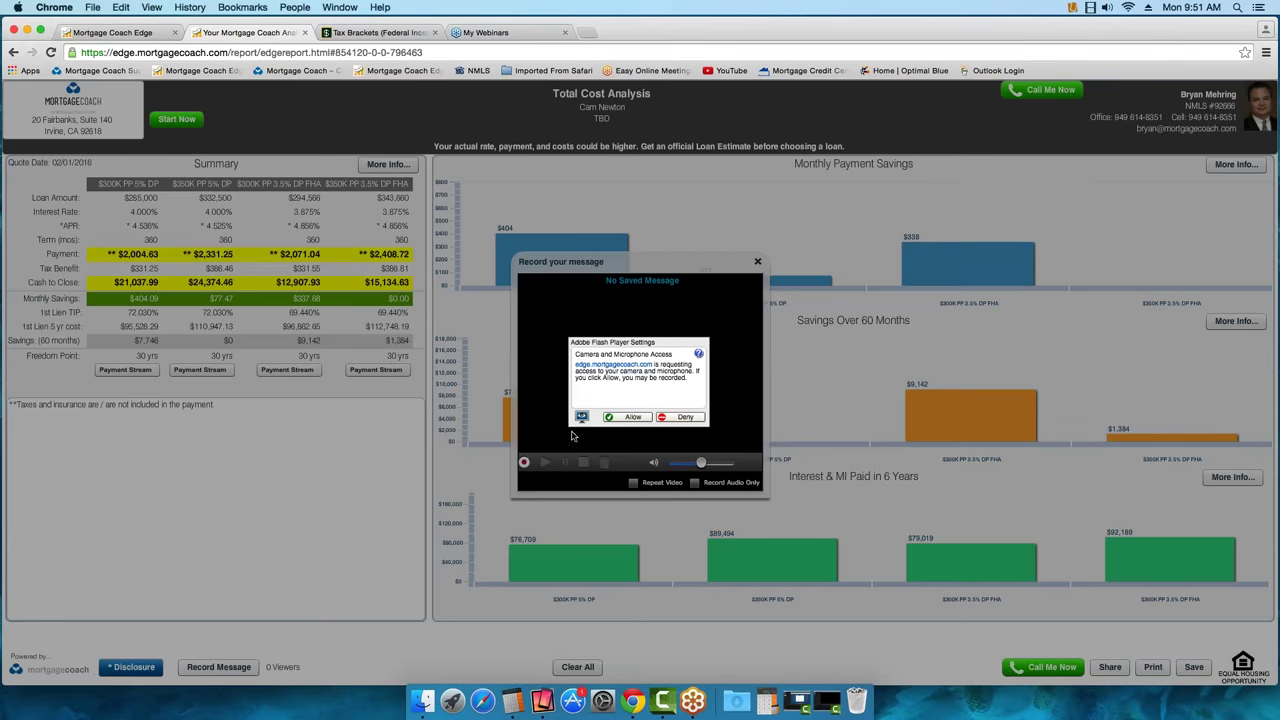
right_click(312, 468)
left_click(333, 495)
left_click(578, 390)
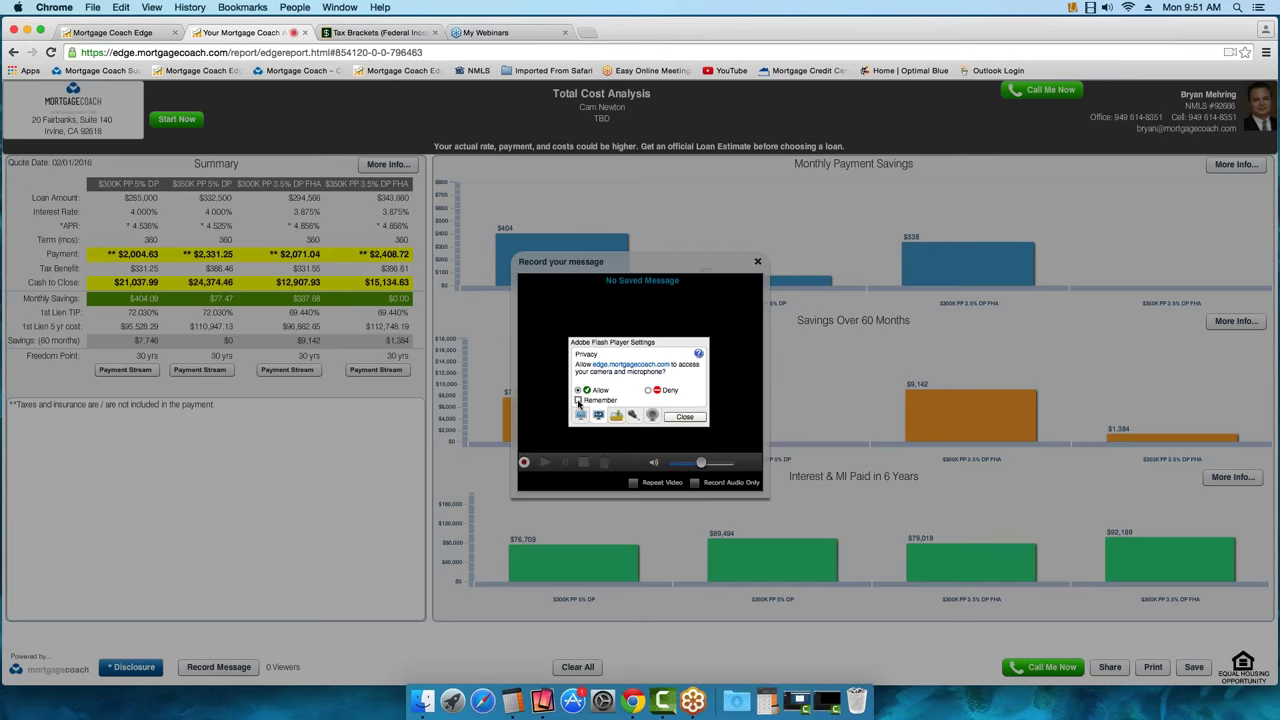
left_click(578, 400)
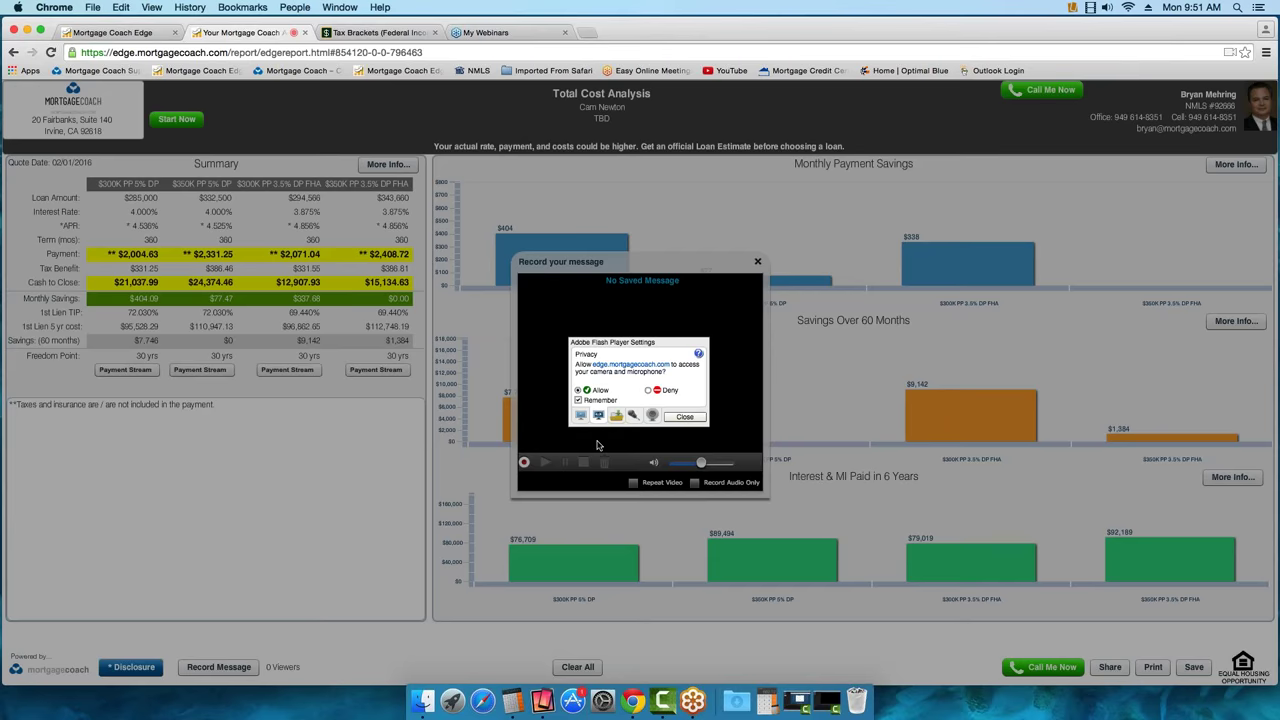
left_click(685, 418)
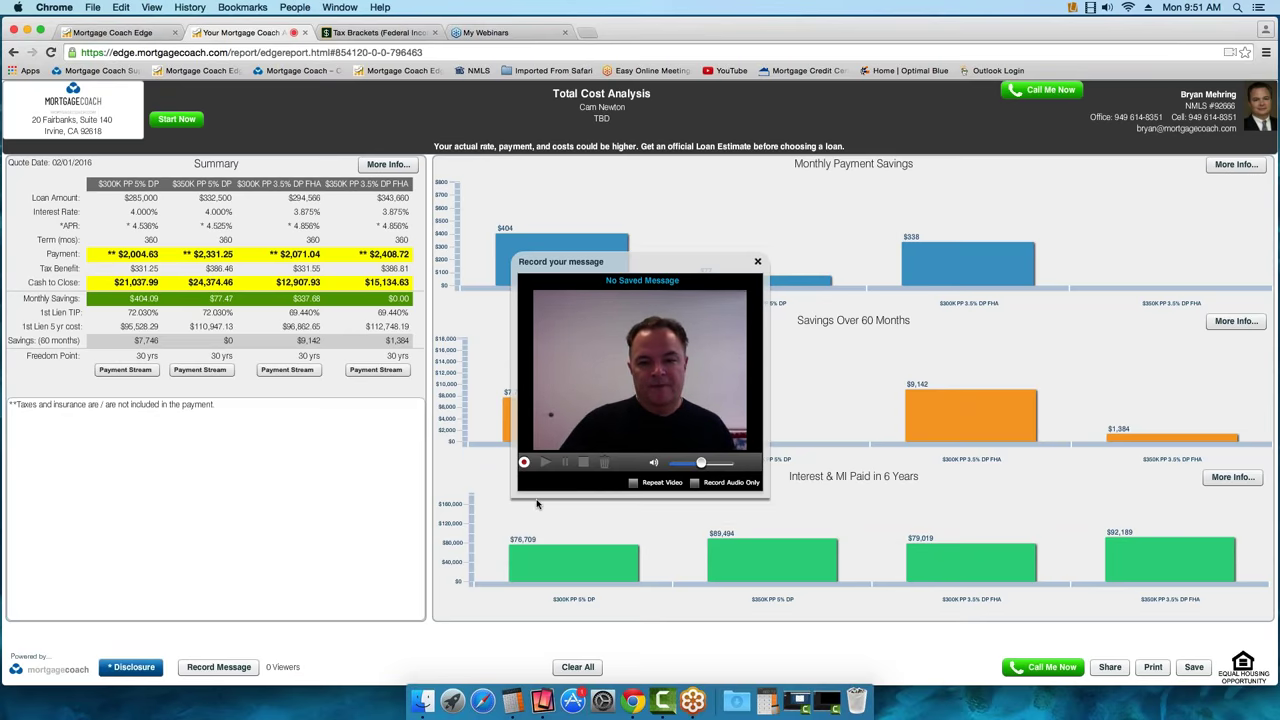
Record the client video message, then stop the recording
left_click(524, 462)
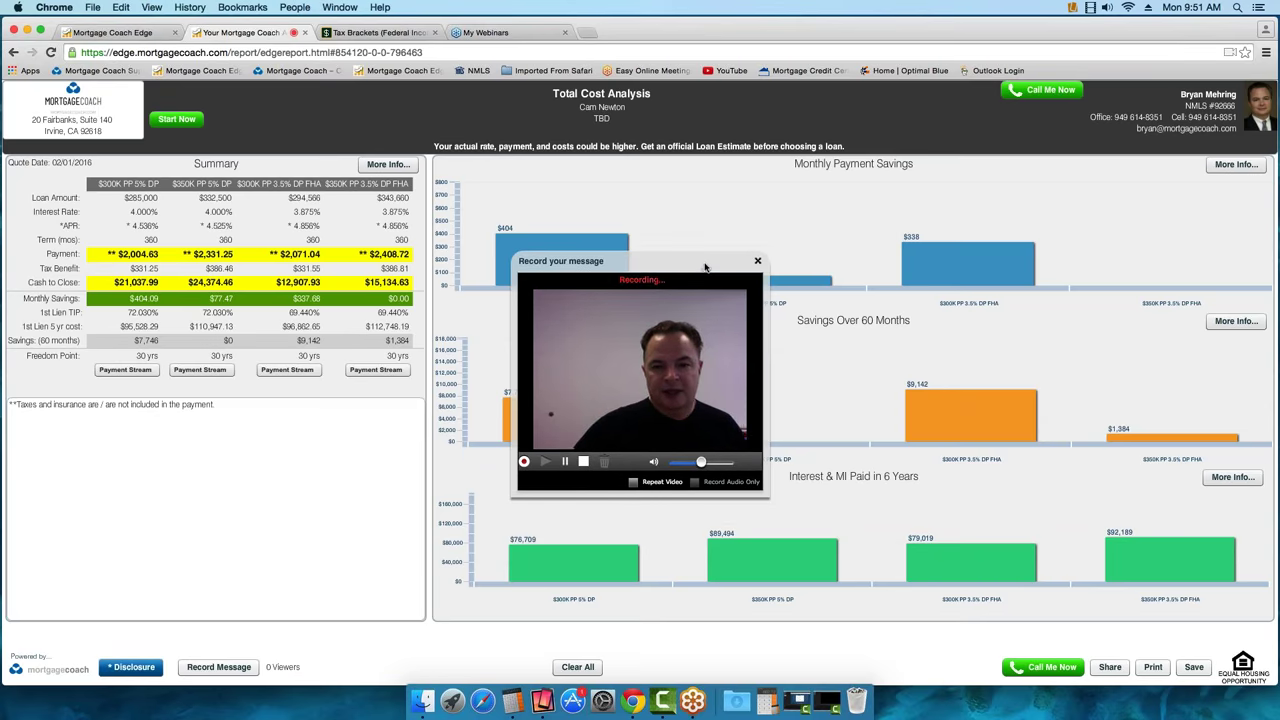
left_click_drag(705, 268, 708, 275)
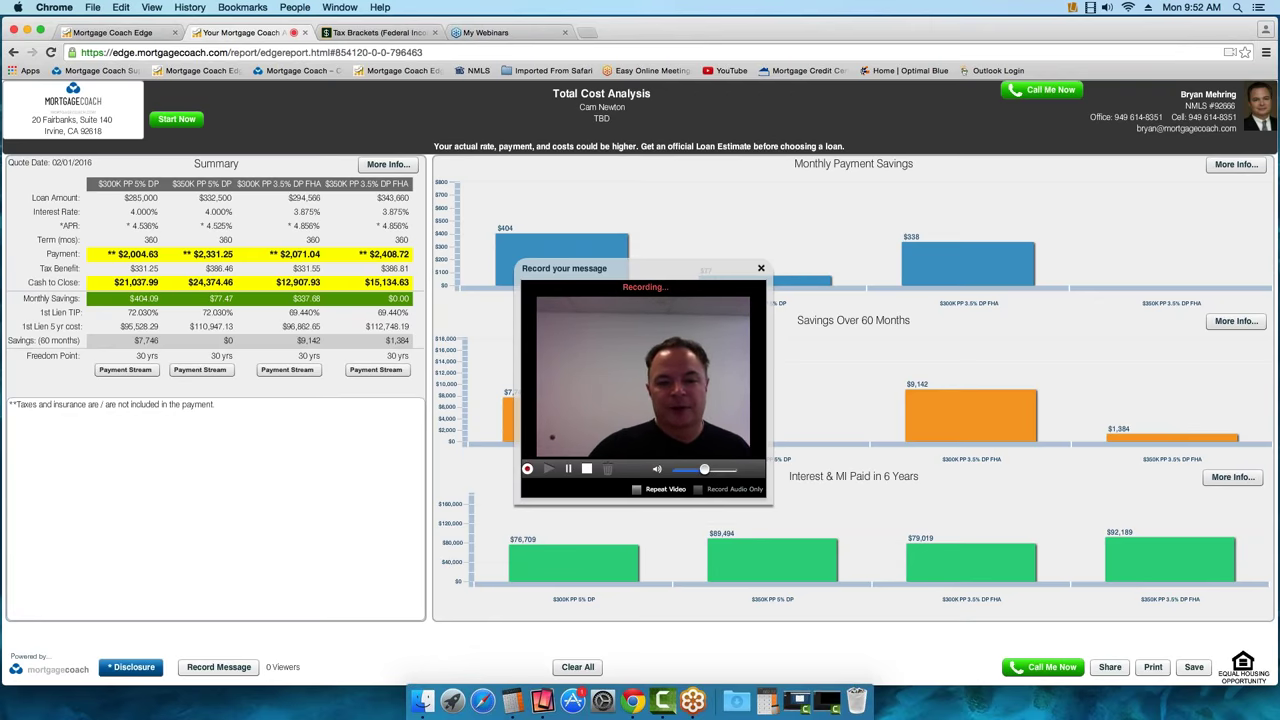
left_click(586, 468)
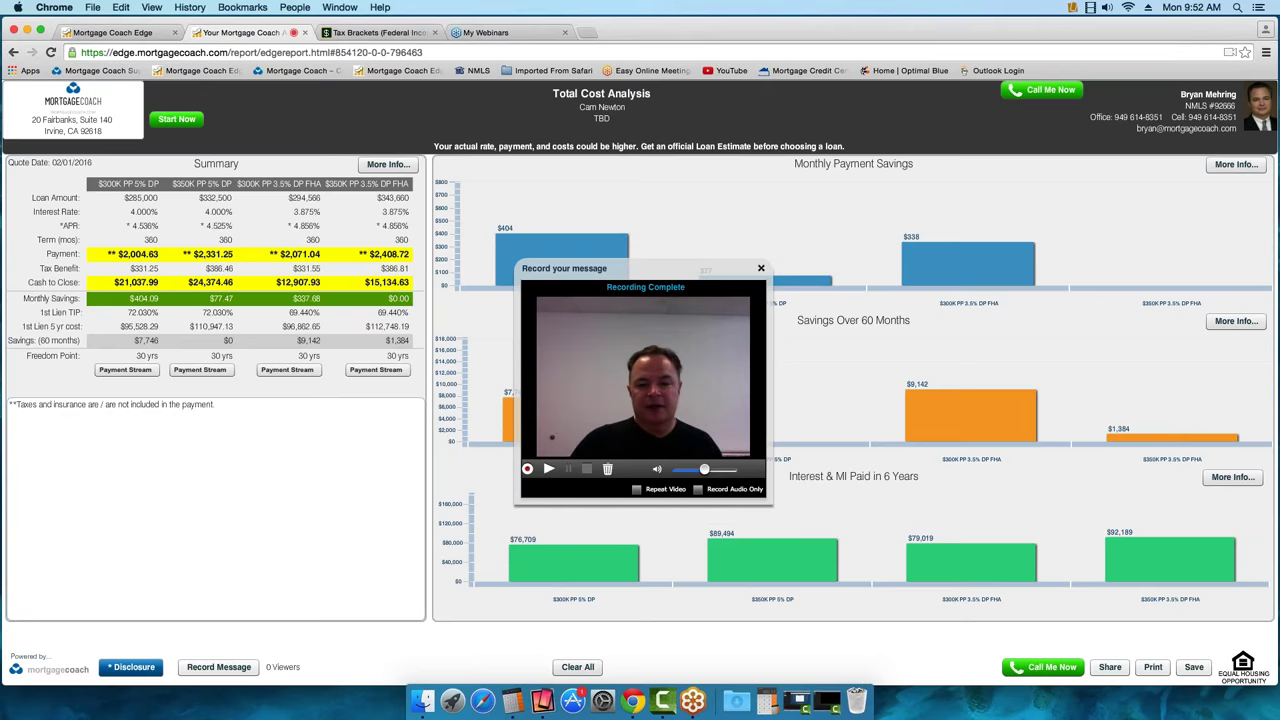
Close the message recorder and go to the professional sign-in on the mirrored iPad
left_click(760, 269)
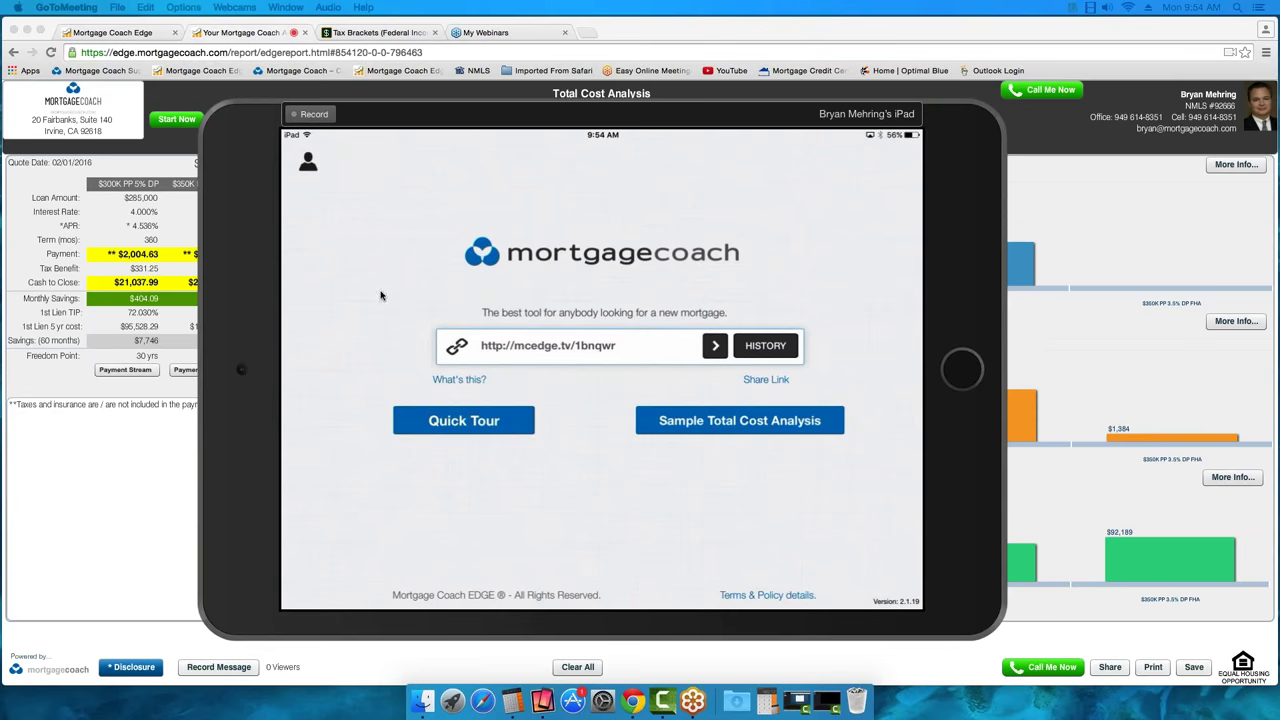
left_click(308, 178)
Log in to the professional Mortgage Coach account to reach the dashboard
left_click(309, 164)
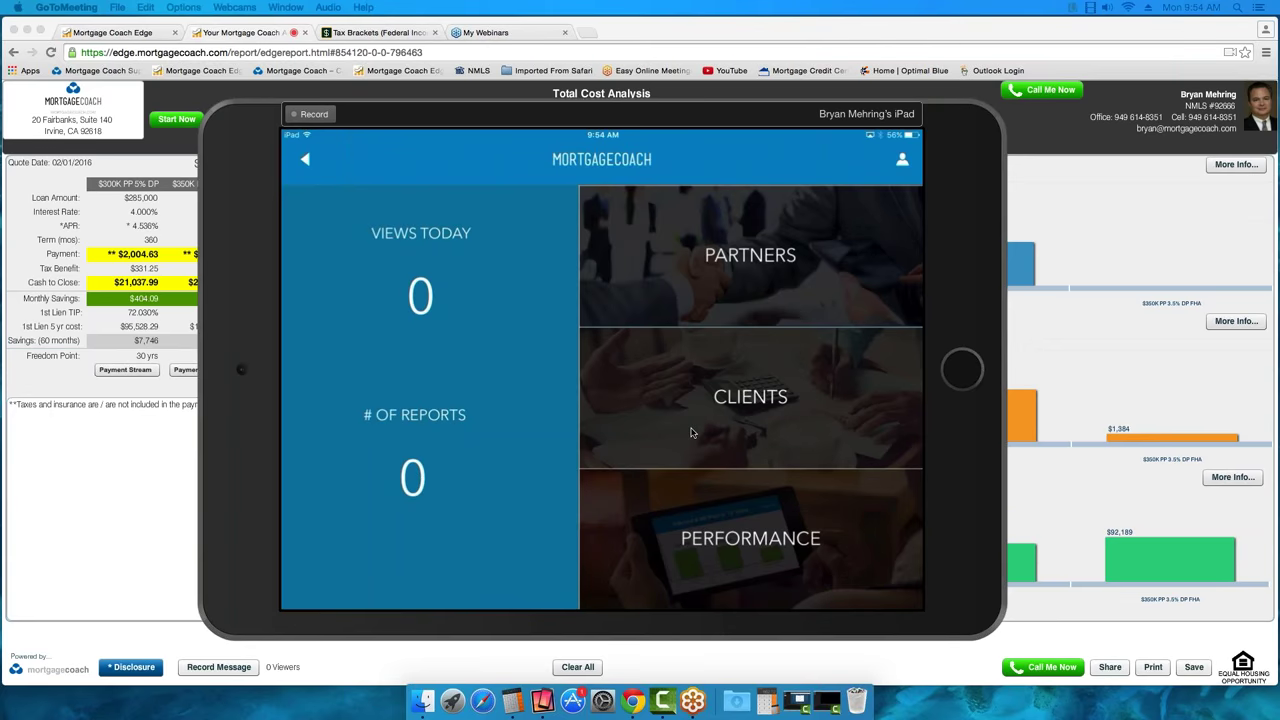
Open Clients and pick the most recent client's presentation
left_click(690, 432)
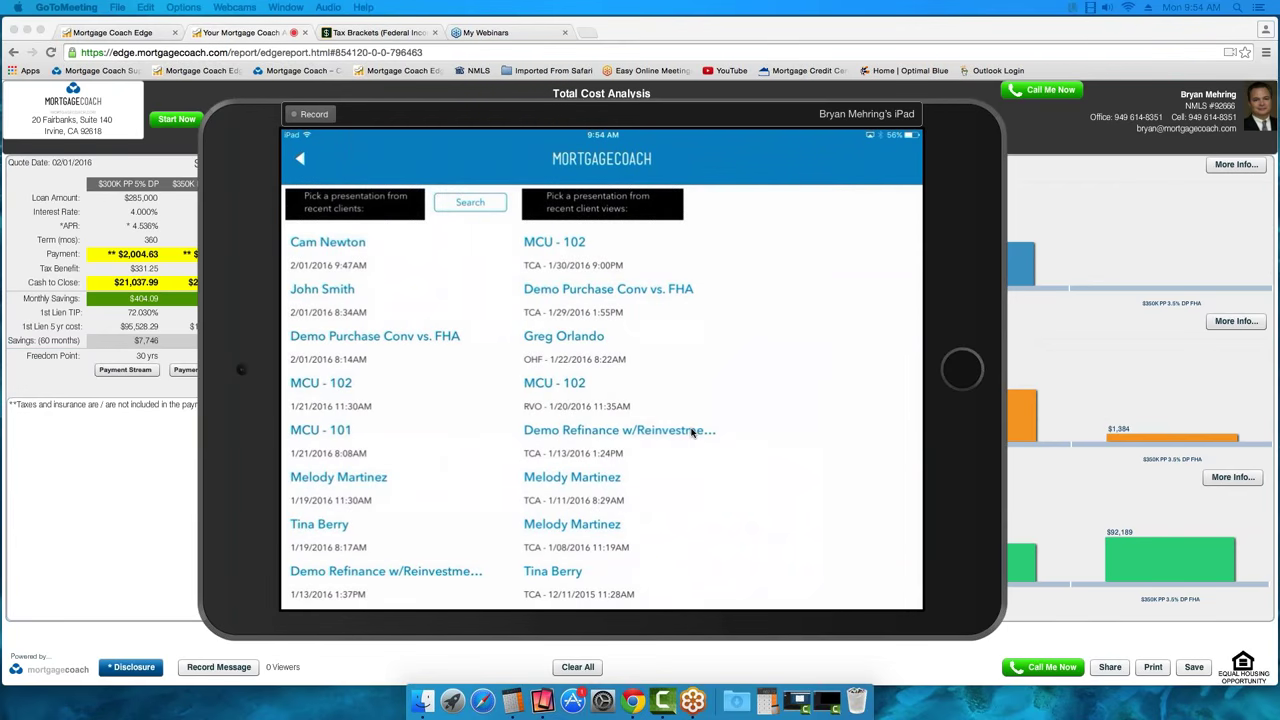
left_click(343, 256)
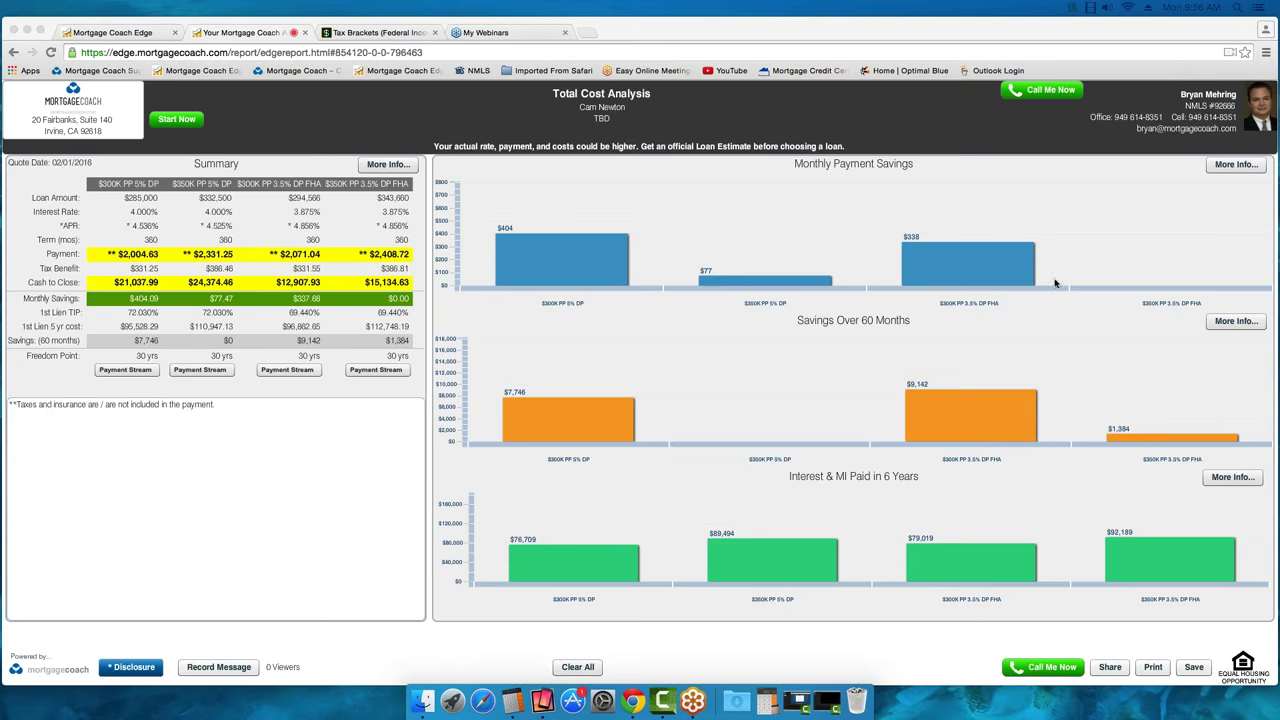
Share the presentation and copy its short link from the Copy Link dialog
left_click(1113, 670)
left_click(1110, 667)
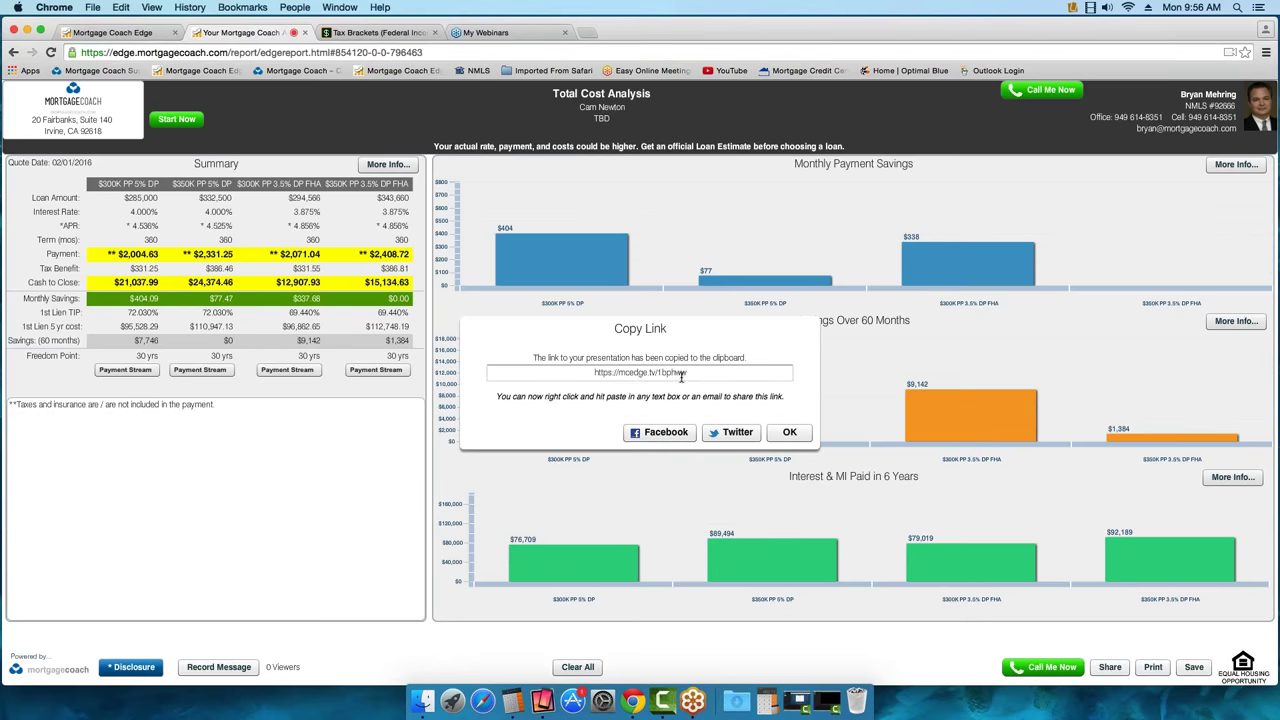
left_click_drag(689, 372, 572, 372)
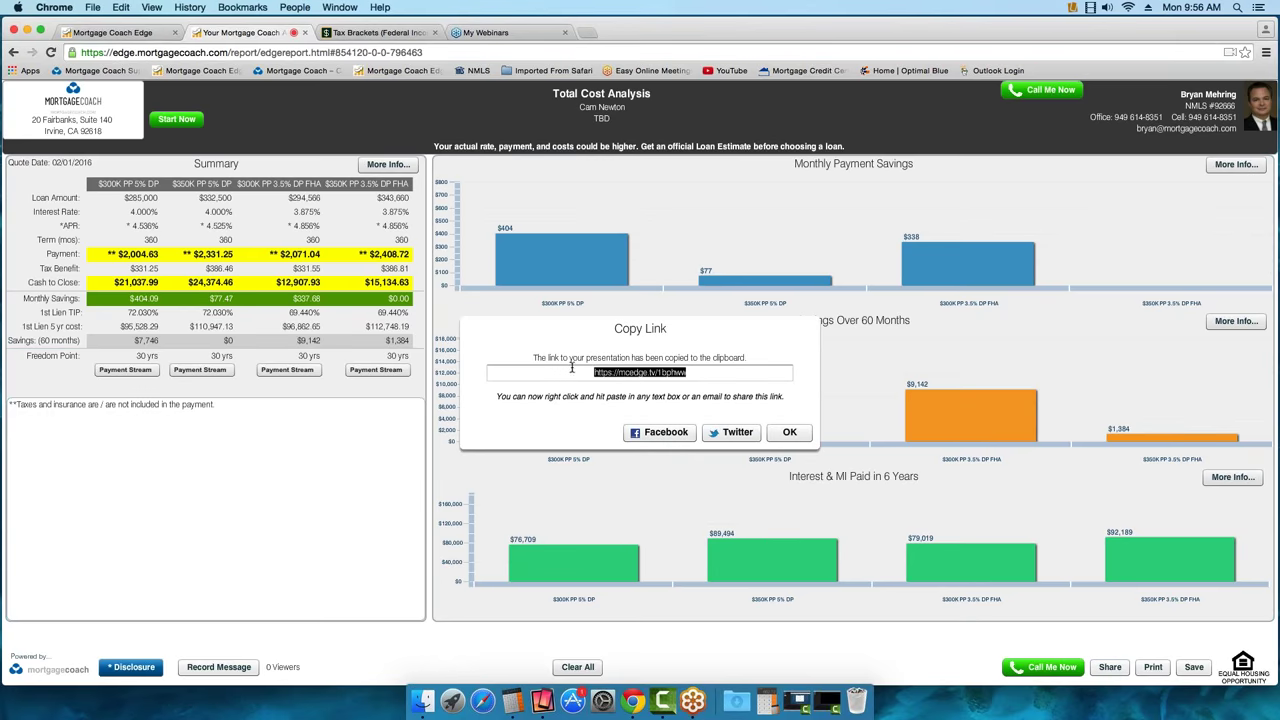
right_click(641, 371)
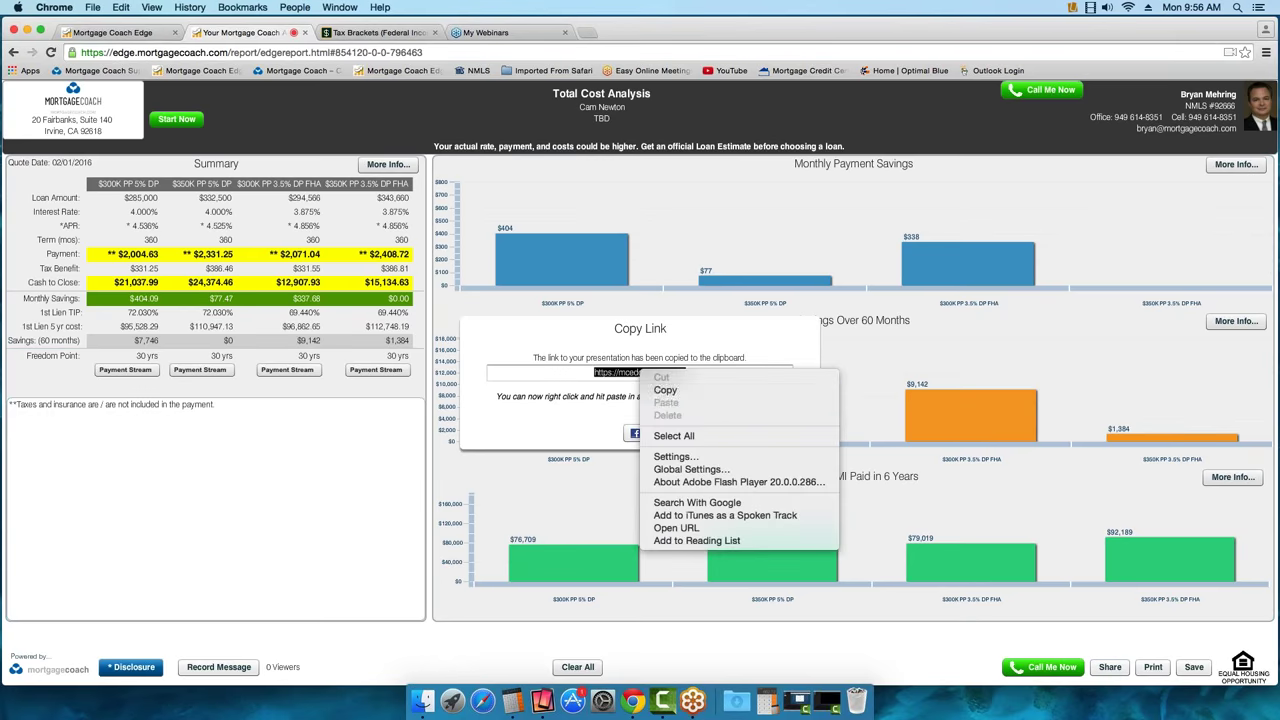
left_click(665, 390)
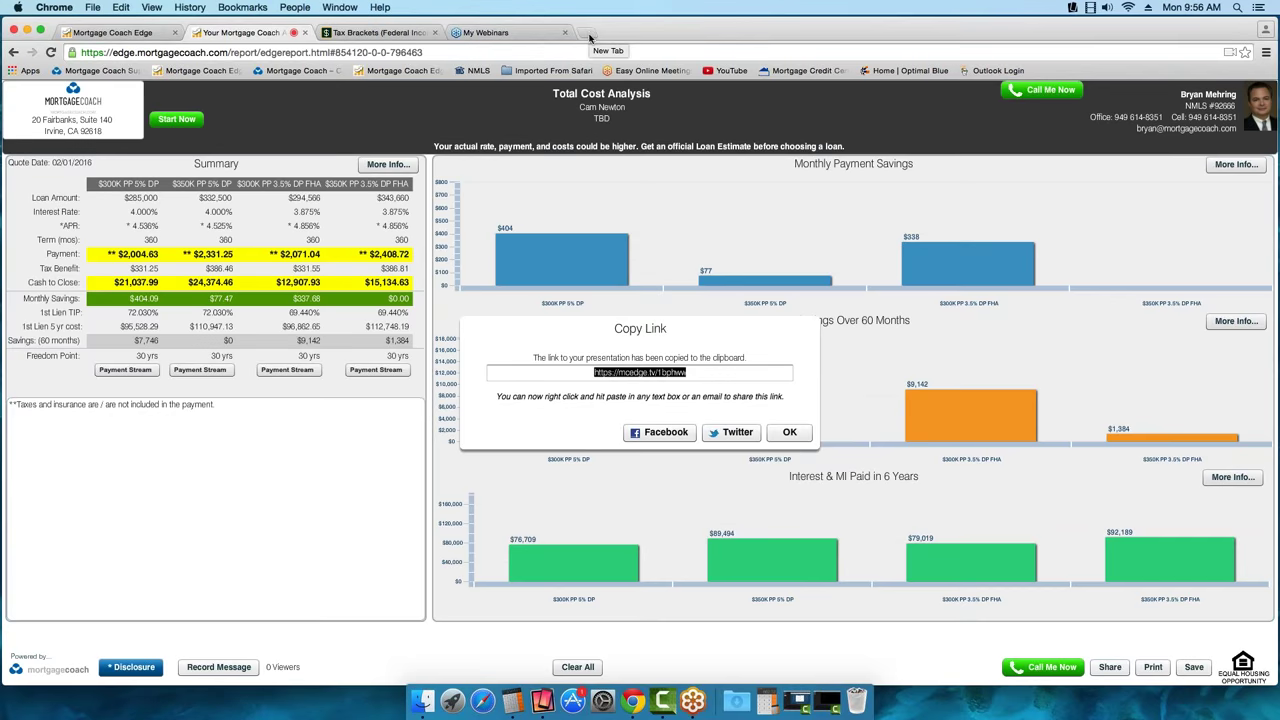
Paste the copied share link into a new Chrome tab and load it
left_click(589, 37)
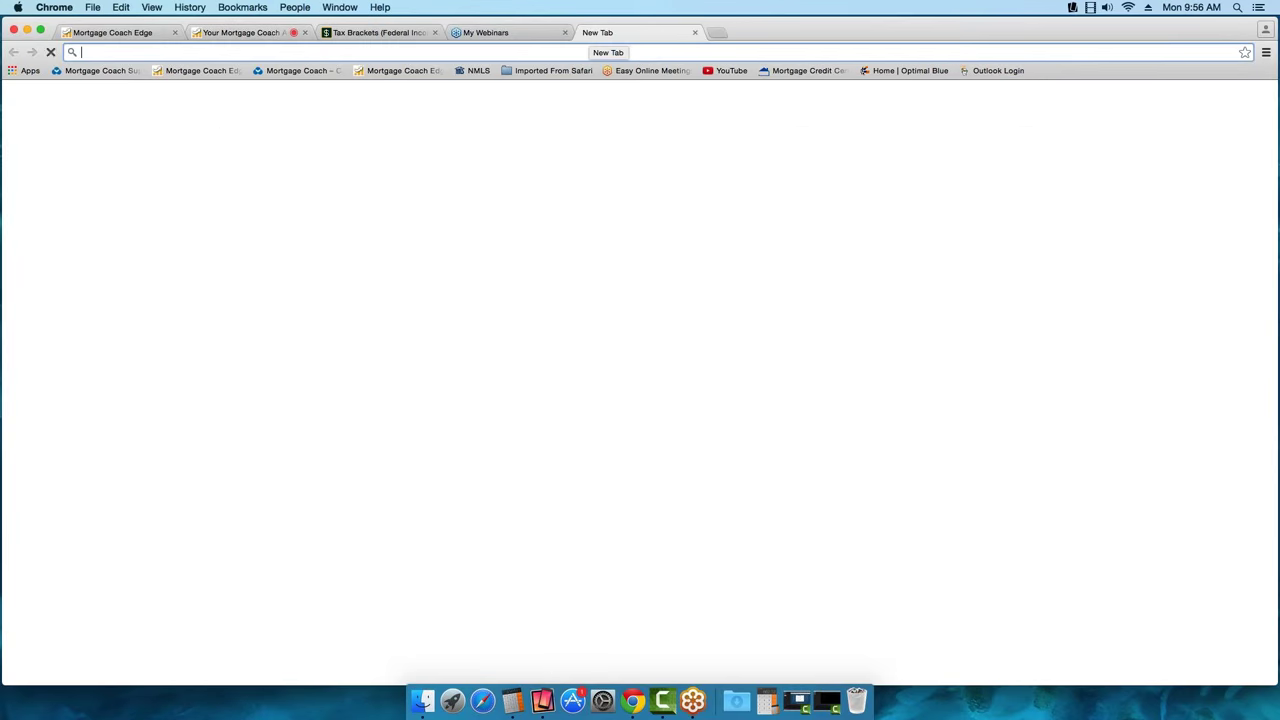
right_click(105, 50)
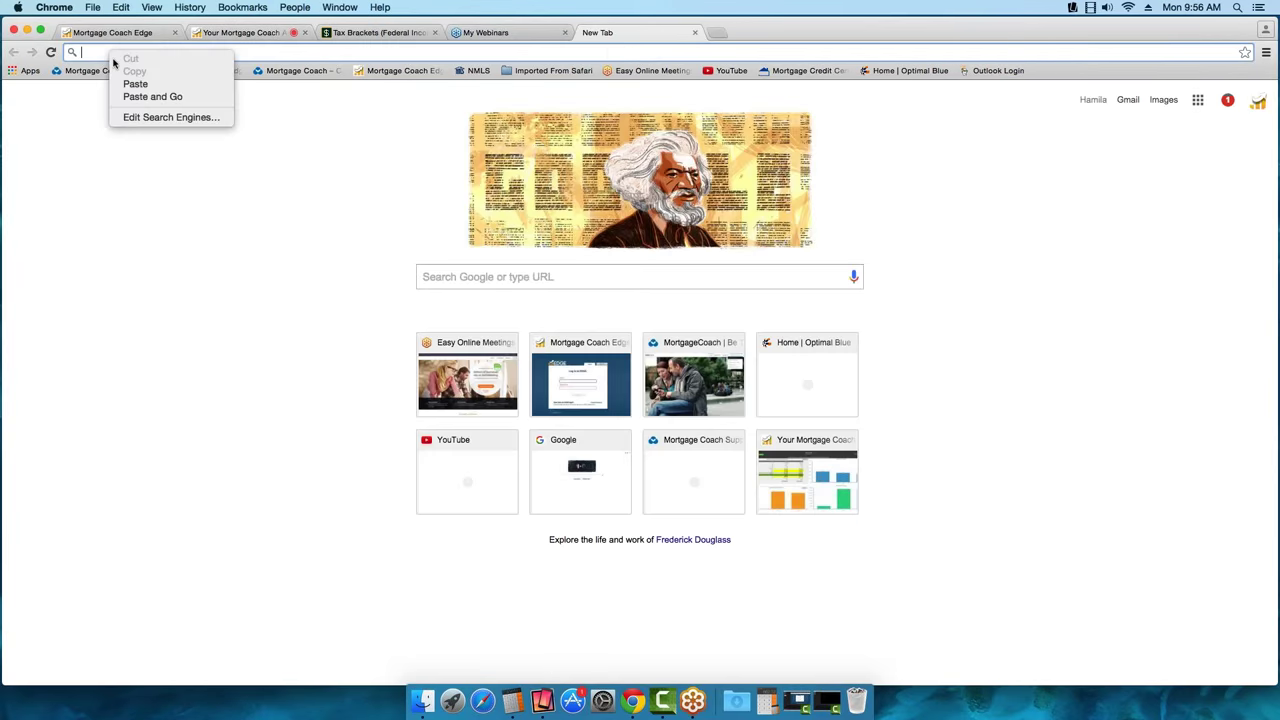
left_click(135, 85)
key("Return")
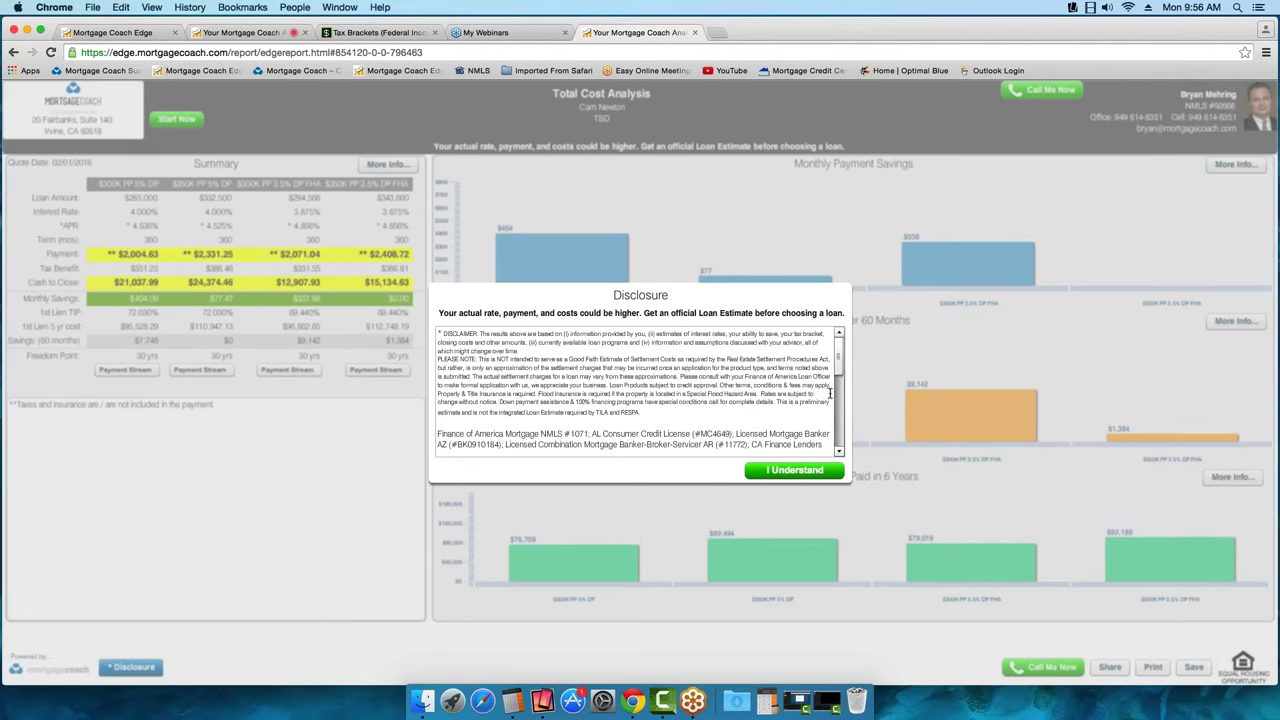
Acknowledge the disclosure, mute the video message, and move it over the Summary table
left_click(799, 471)
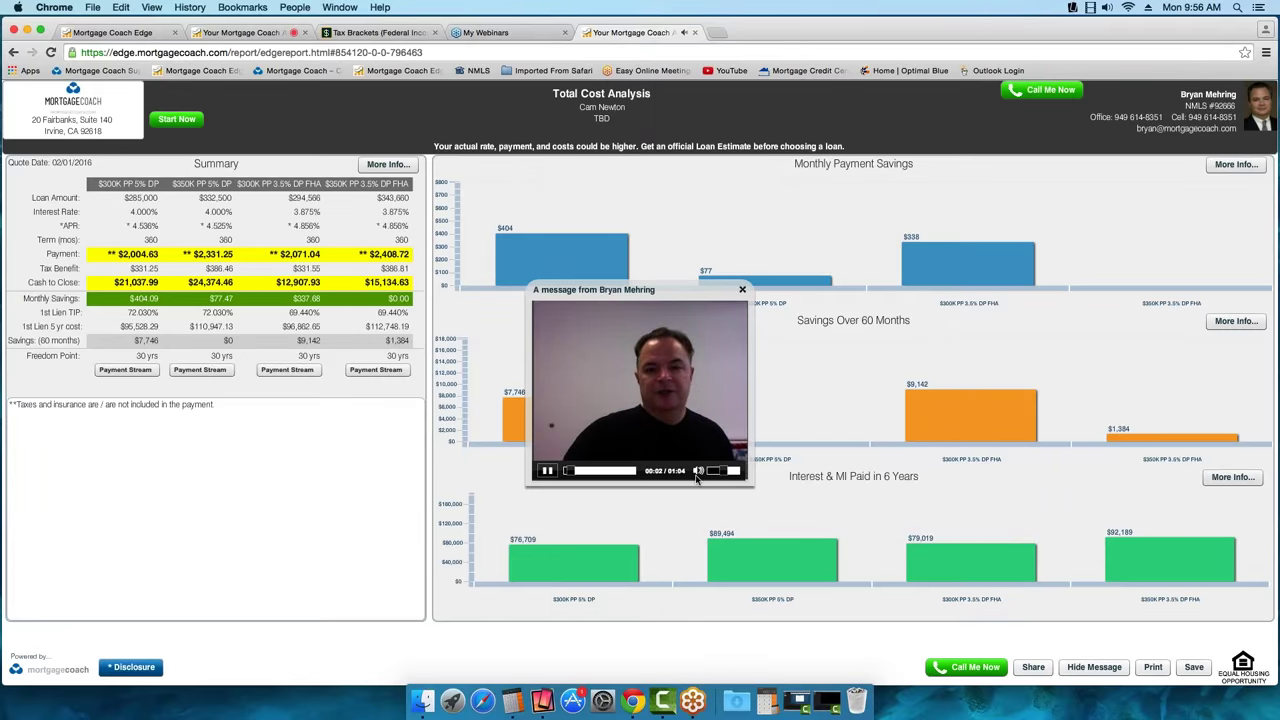
left_click(698, 471)
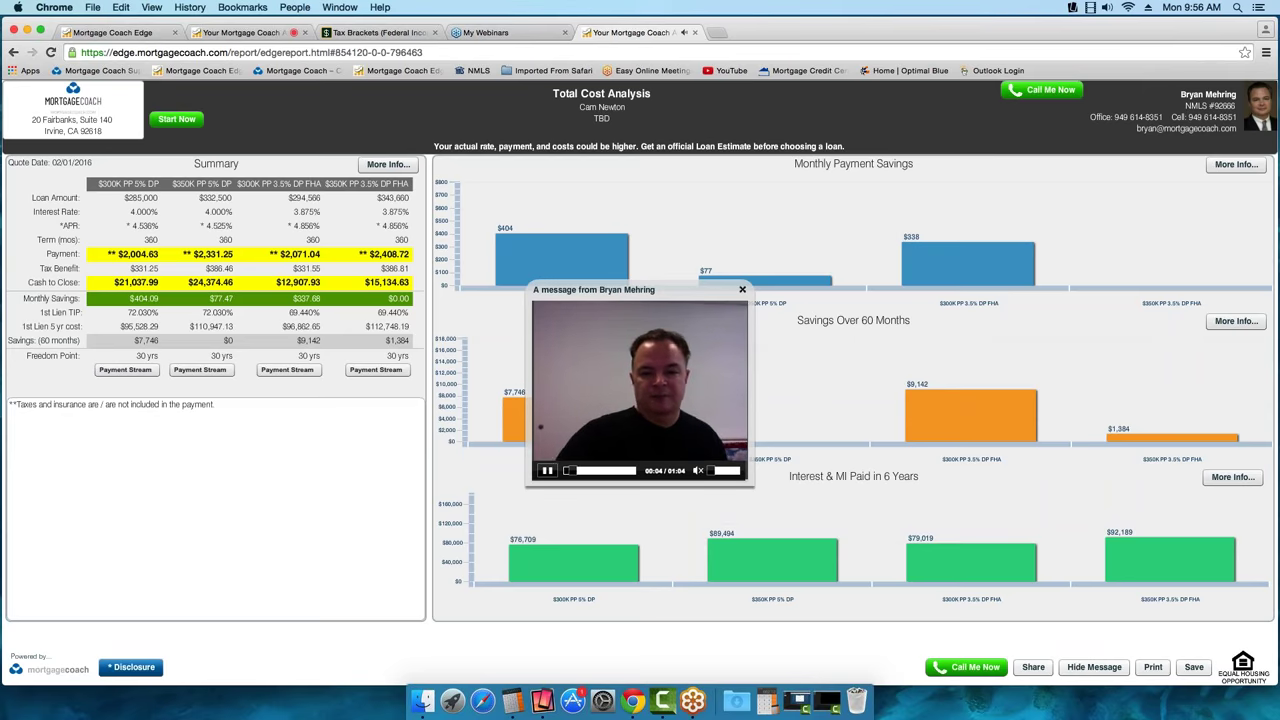
left_click_drag(695, 305, 272, 421)
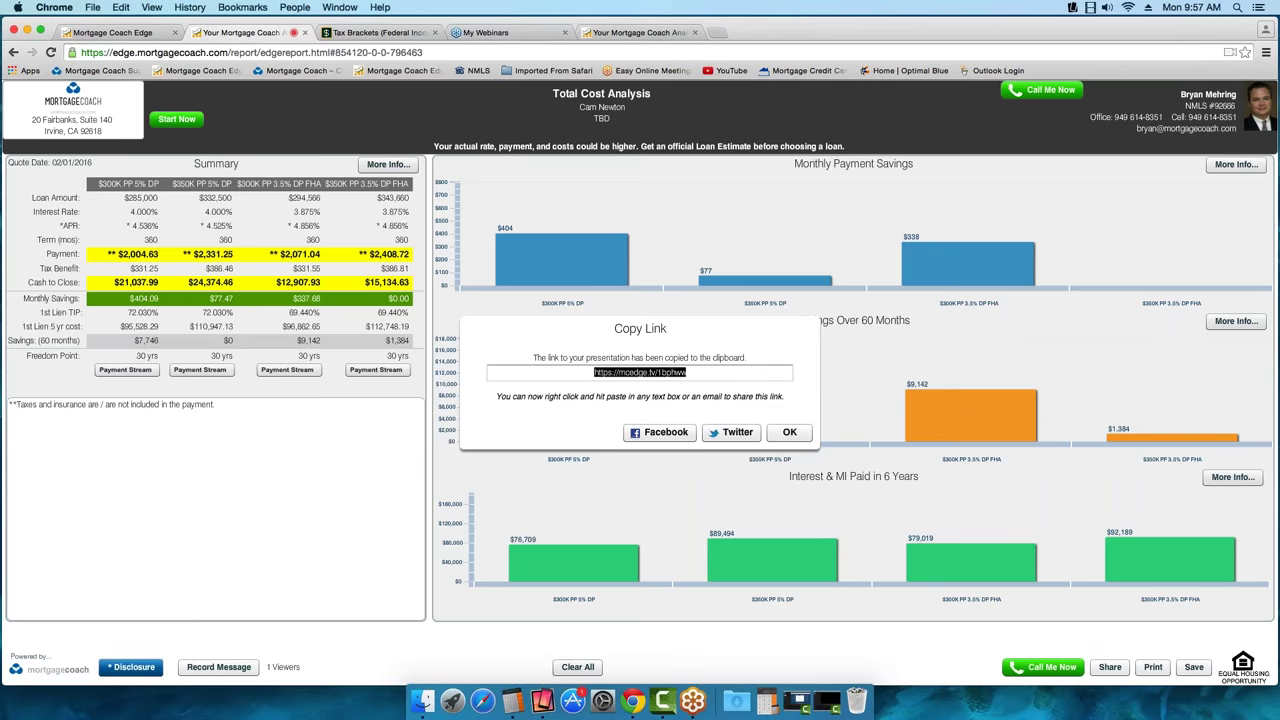
Dismiss the copied-link notice, go back to the shared presentation's tab and close the video message
left_click(790, 434)
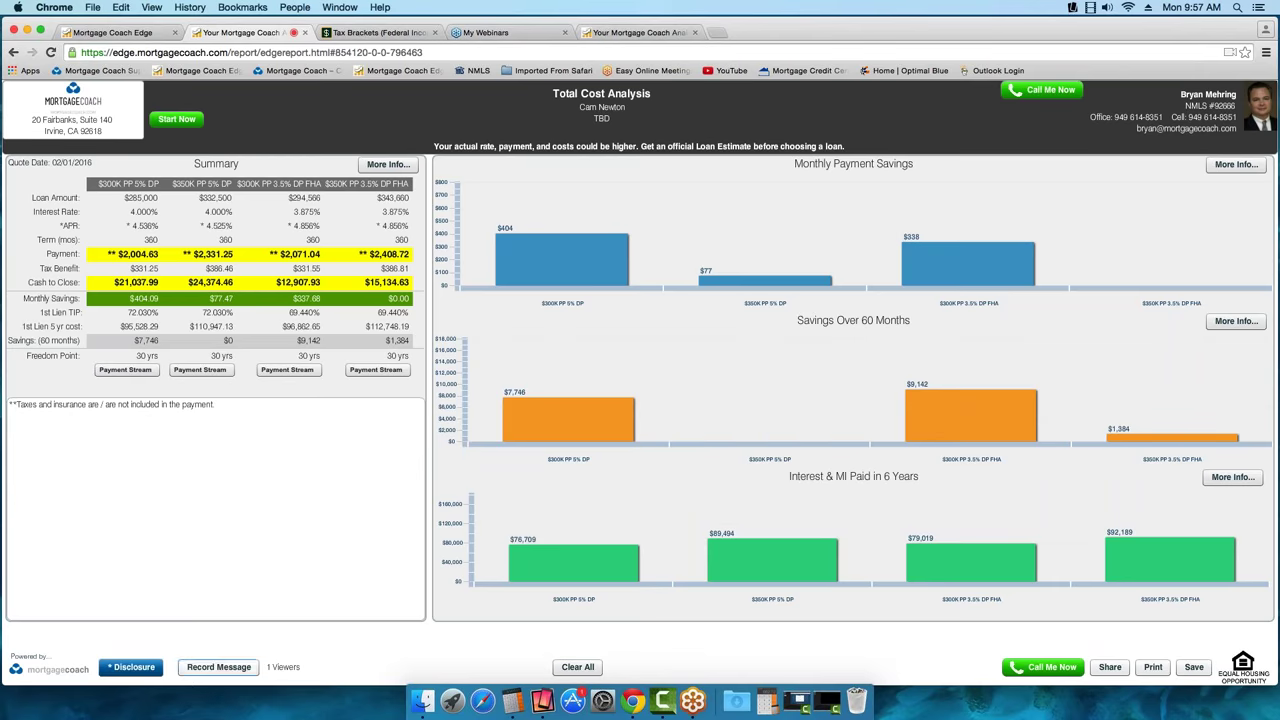
left_click(640, 32)
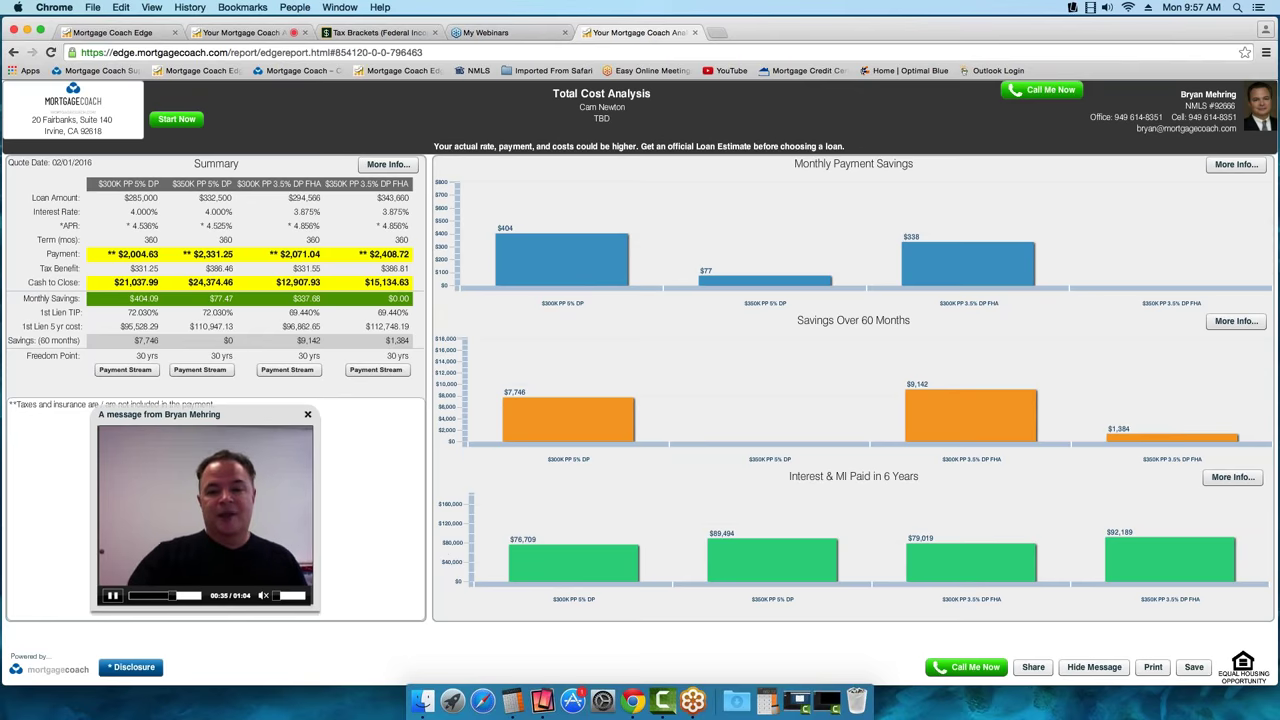
left_click(308, 416)
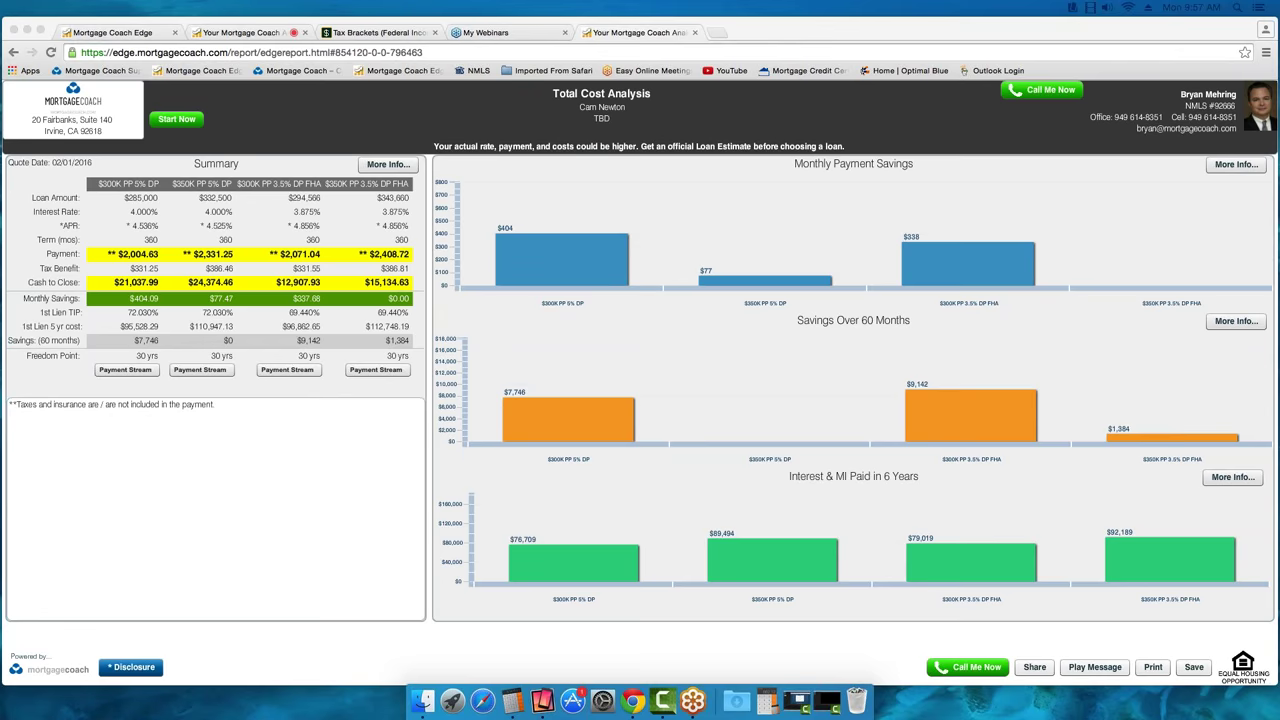
Generate a fresh share link for the Total Cost Analysis presentation, copy it, and close the window
left_click(150, 34)
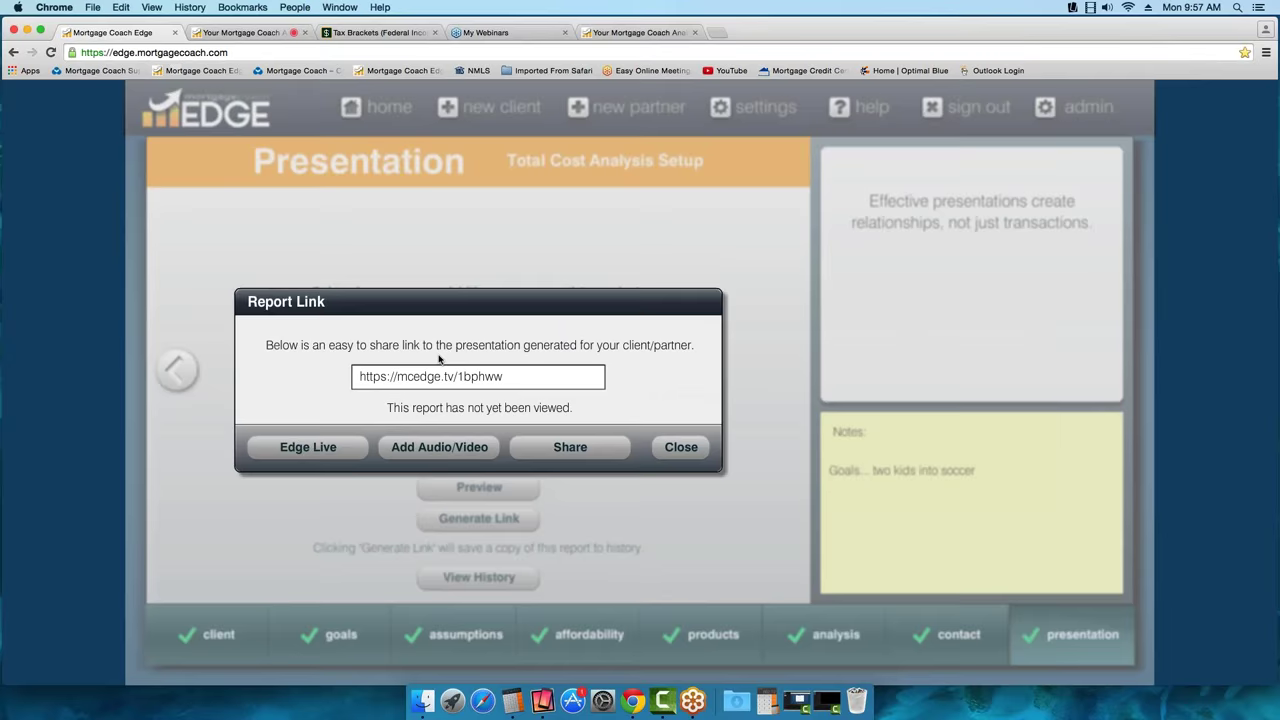
left_click(681, 447)
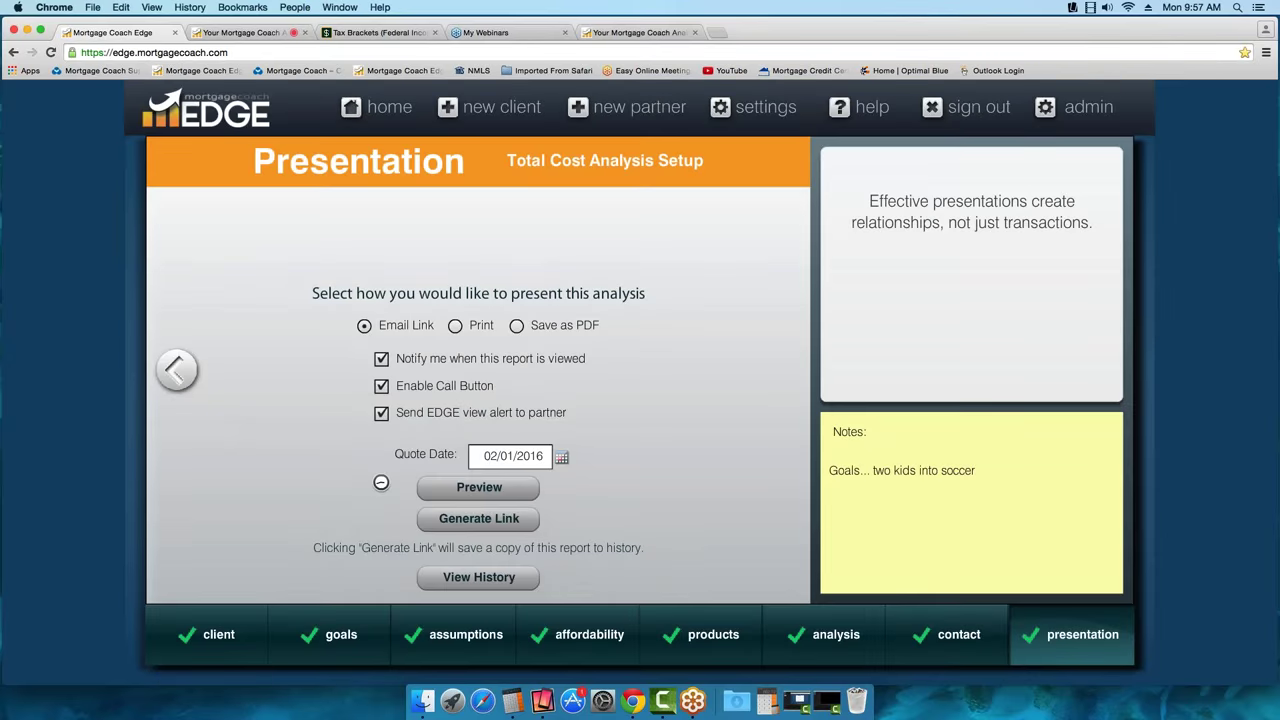
left_click(514, 520)
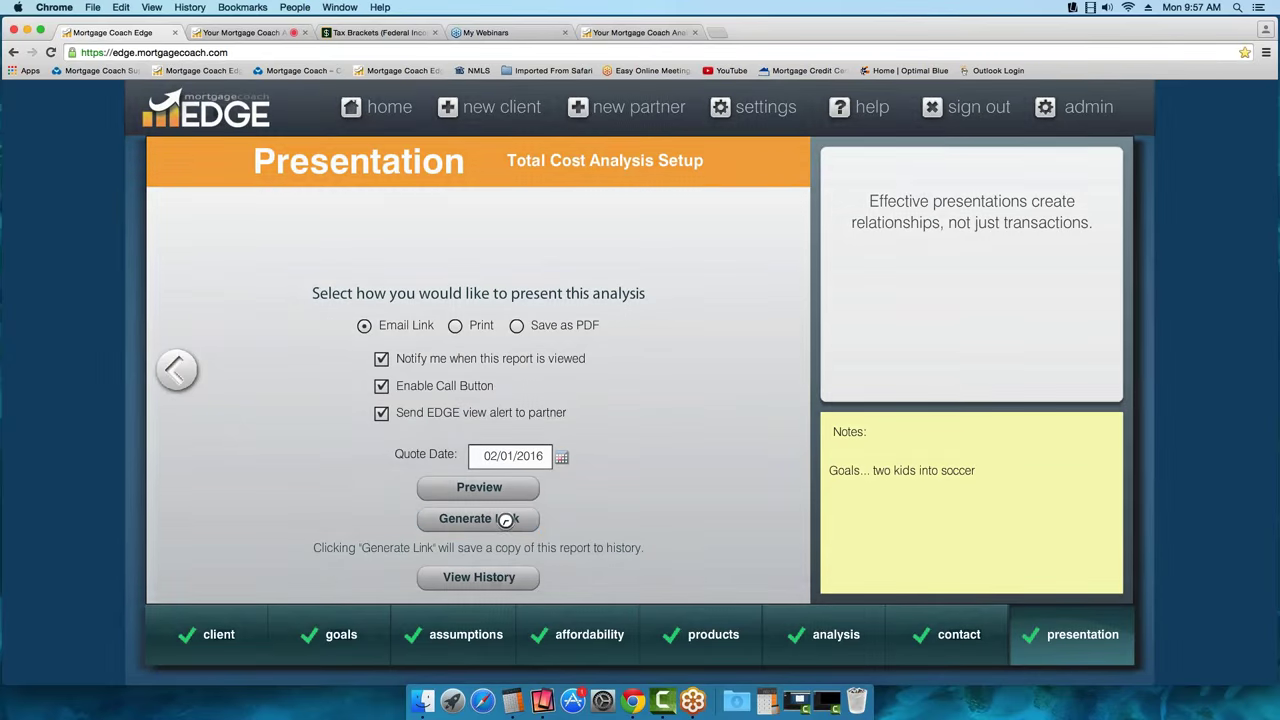
right_click(410, 376)
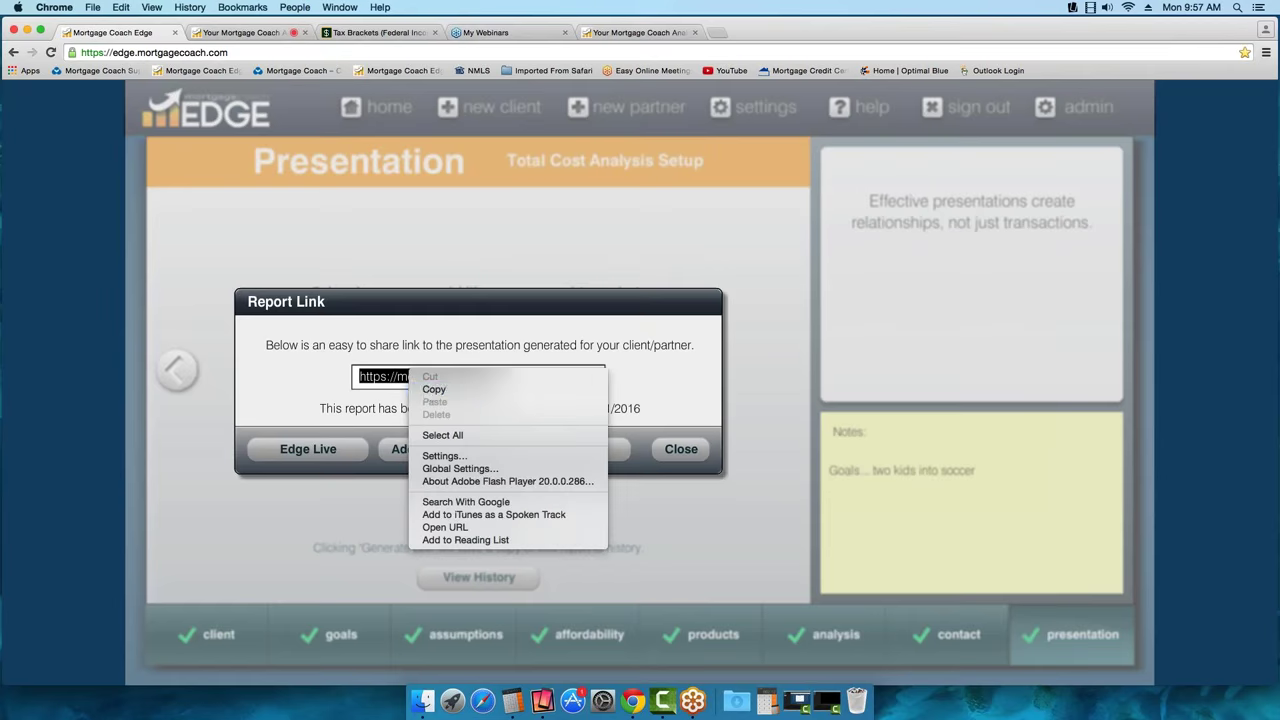
left_click(434, 389)
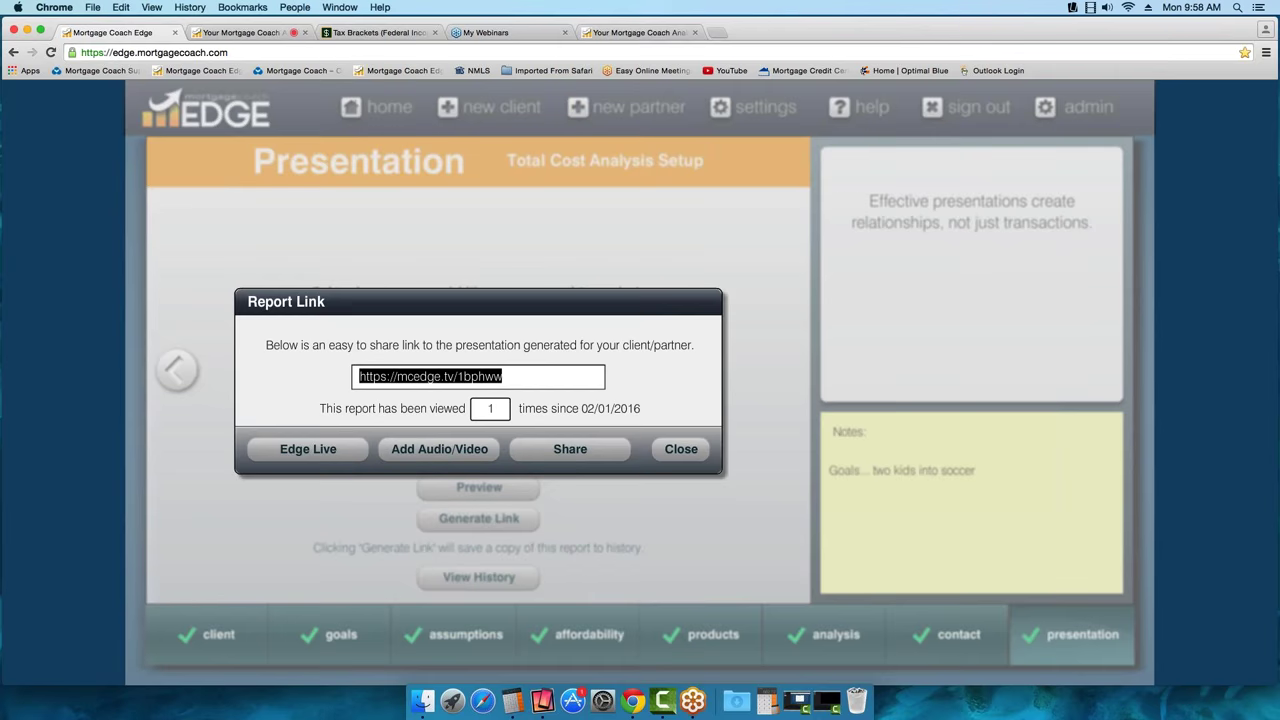
left_click(678, 452)
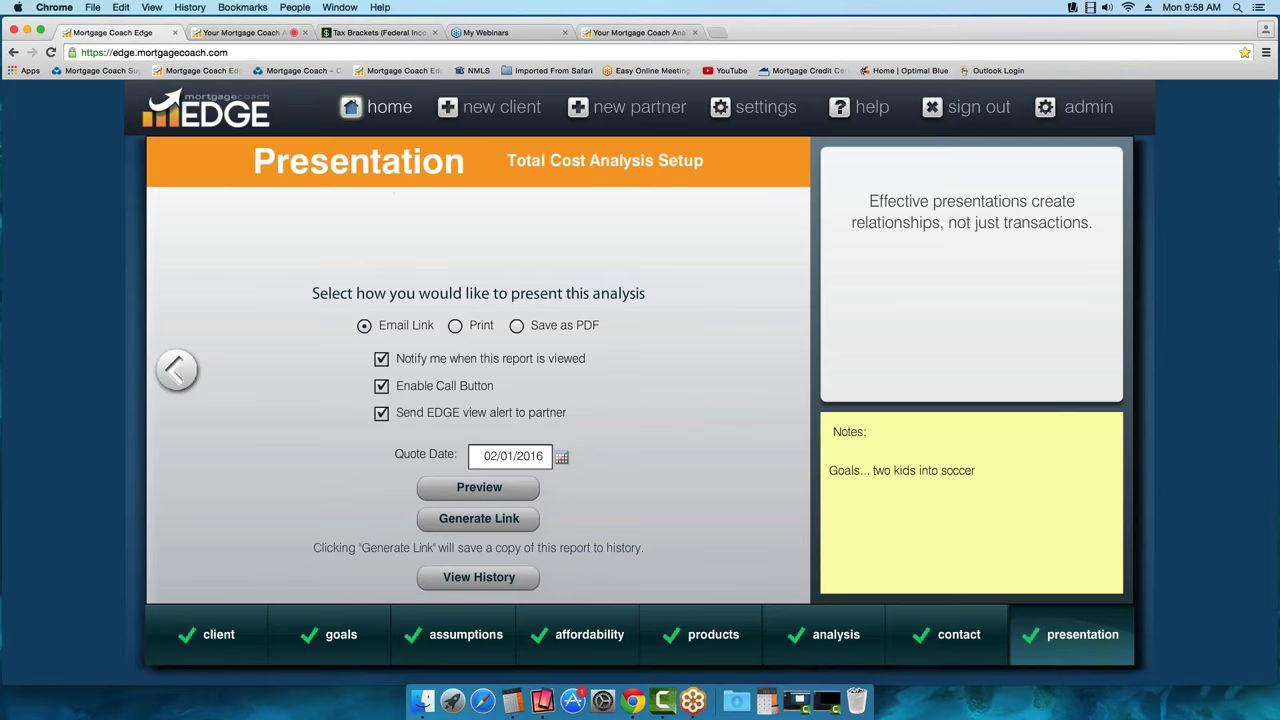
Sign out from the home dashboard and begin editing the name part of the login email
left_click(380, 107)
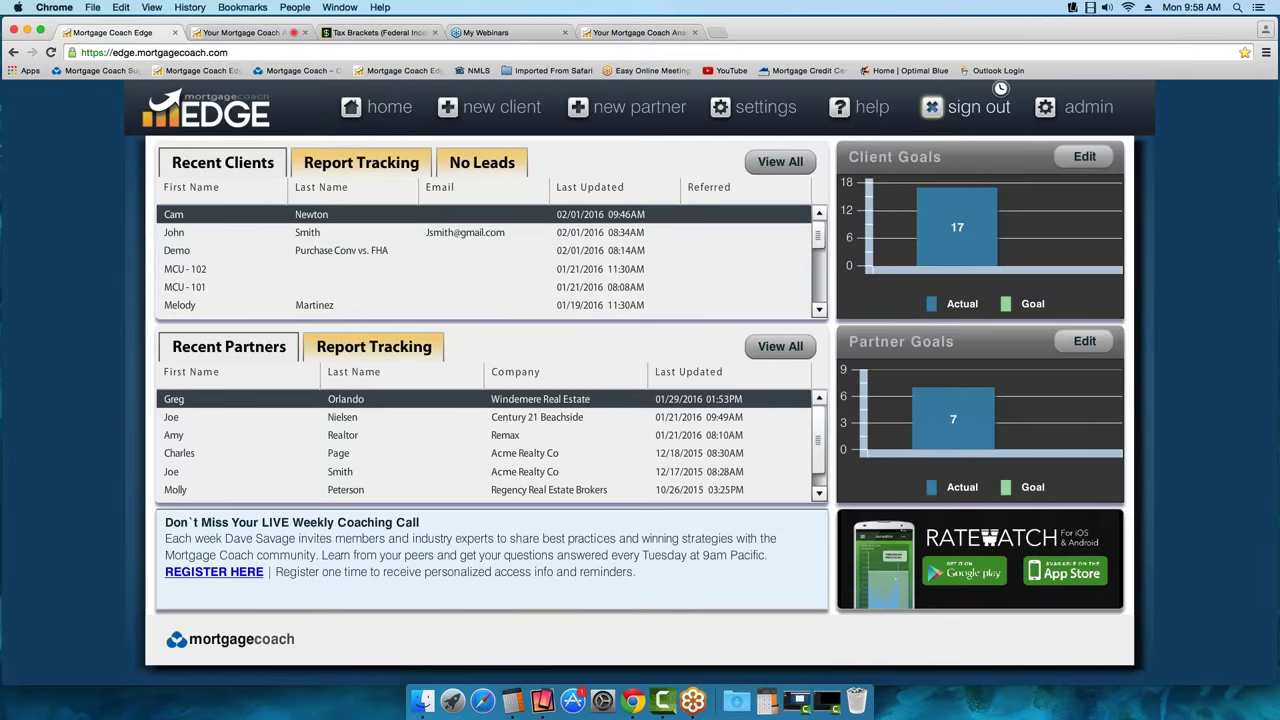
left_click(962, 116)
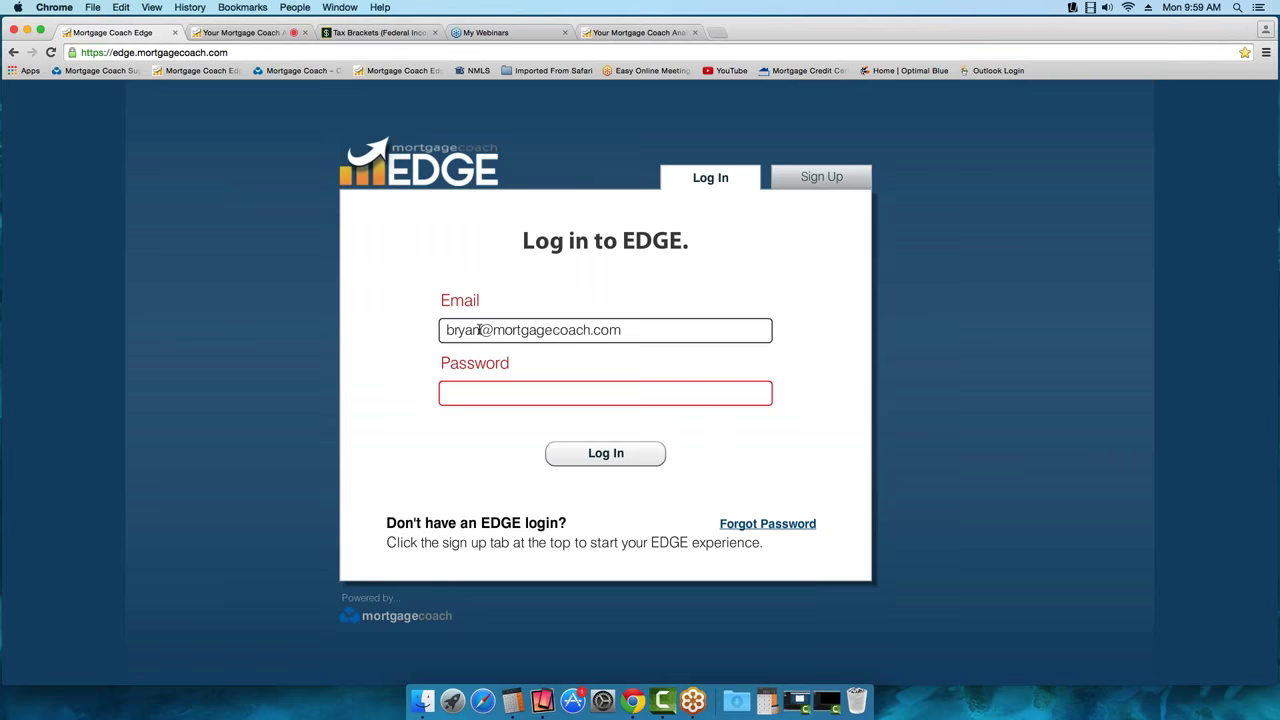
left_click_drag(479, 330, 444, 330)
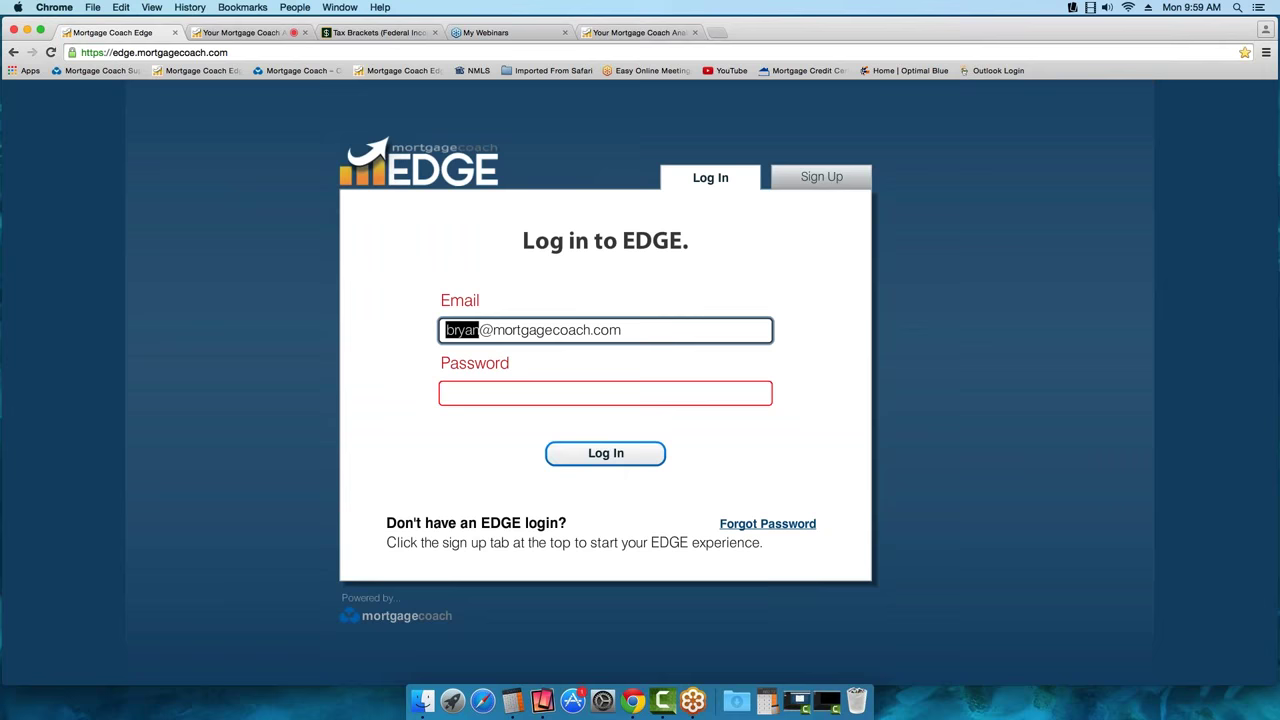
type("suppo")
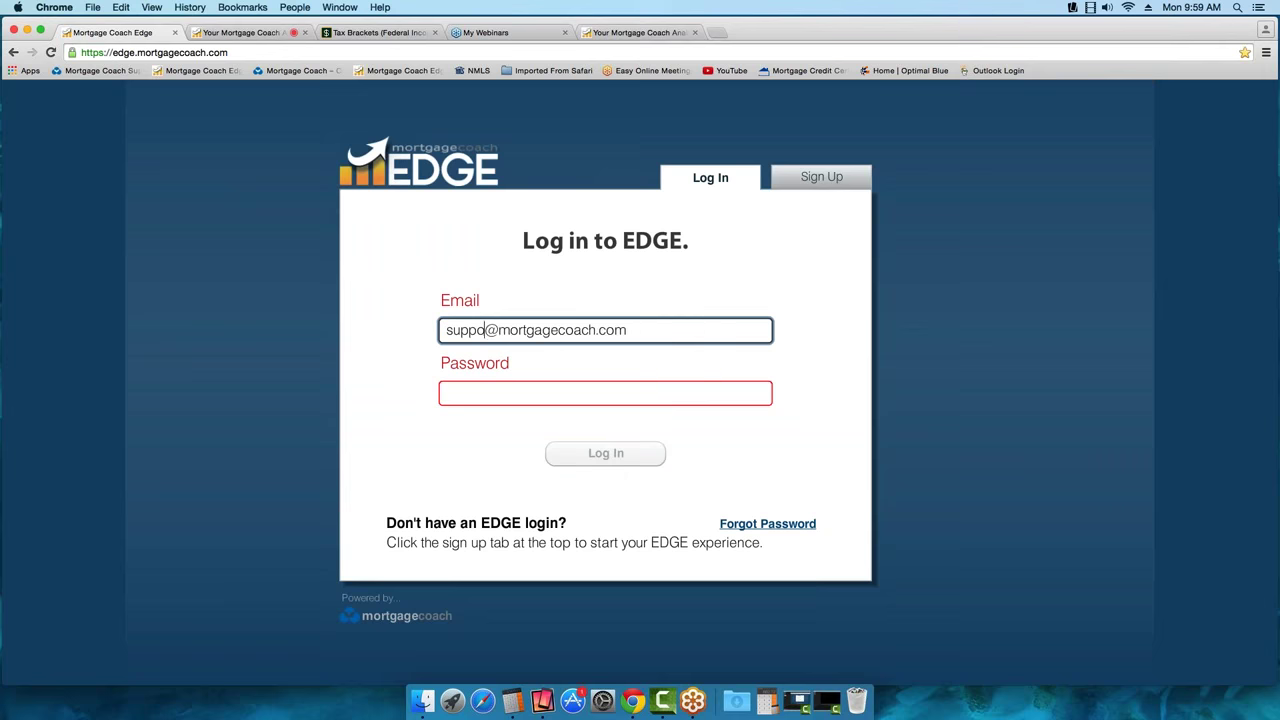
type("rt")
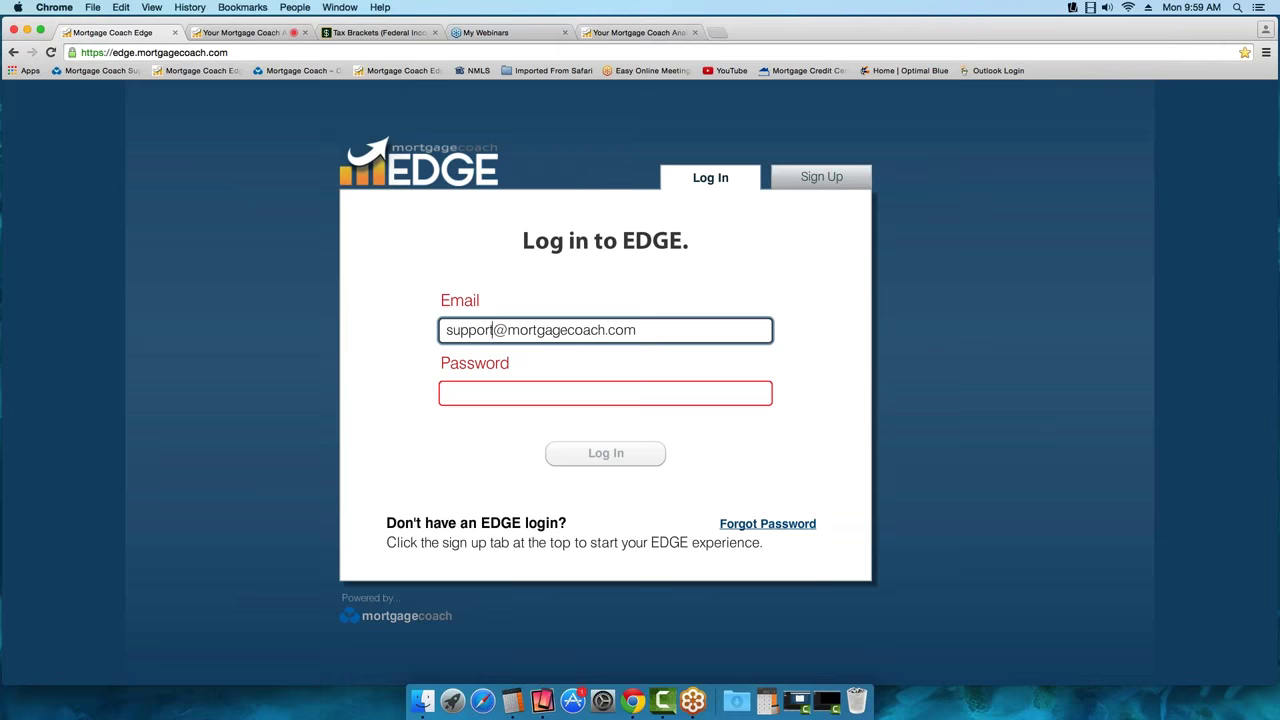
Correct the login email, enter the account password to log back in, then open the Support Center
left_click(503, 391)
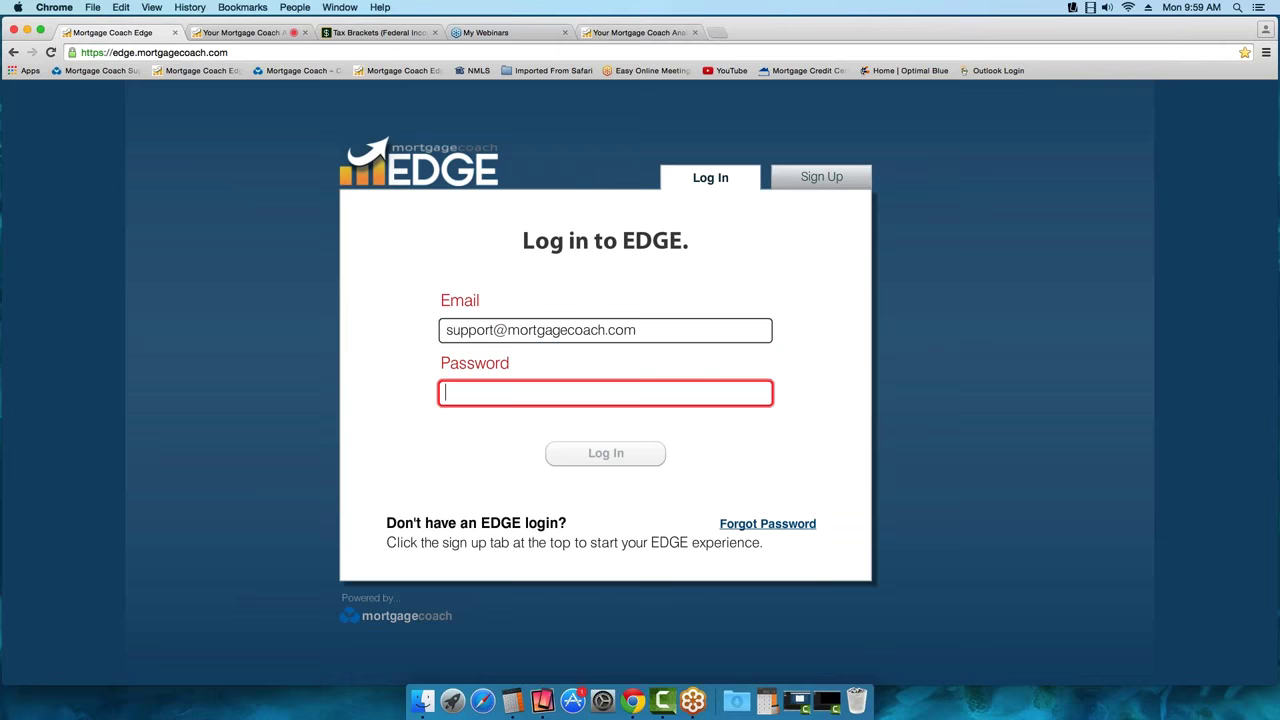
double_click(490, 331)
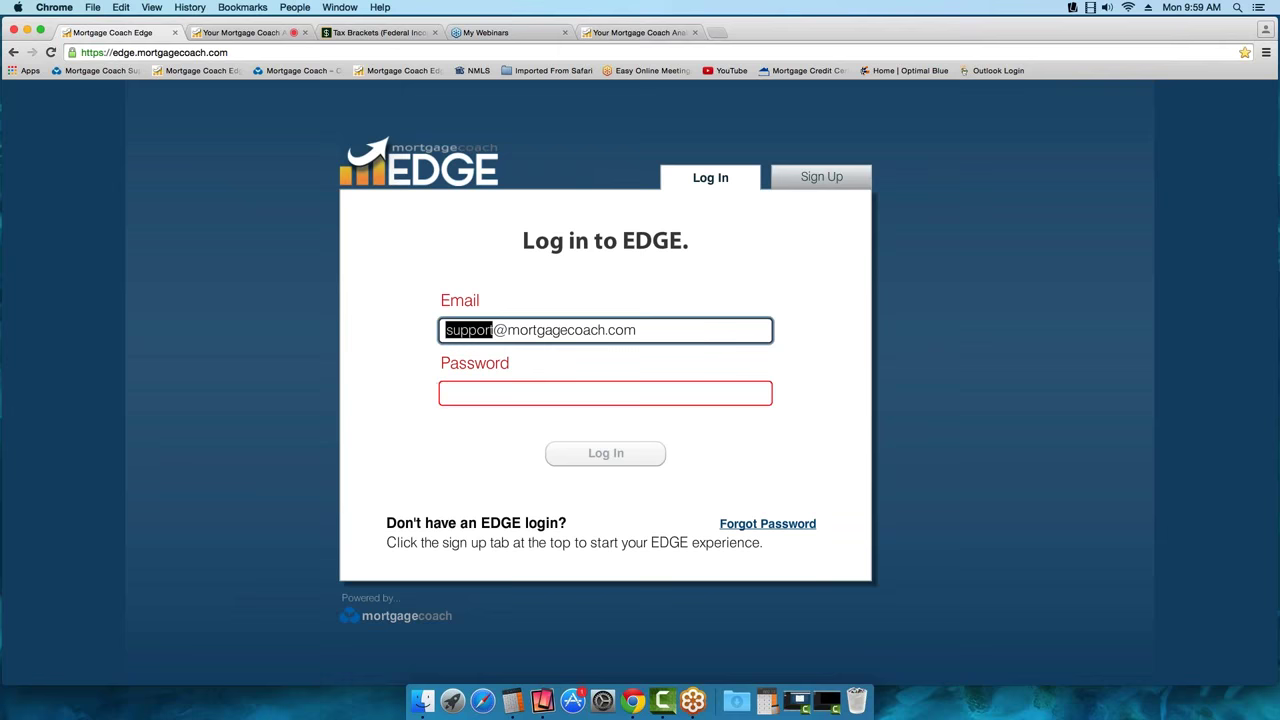
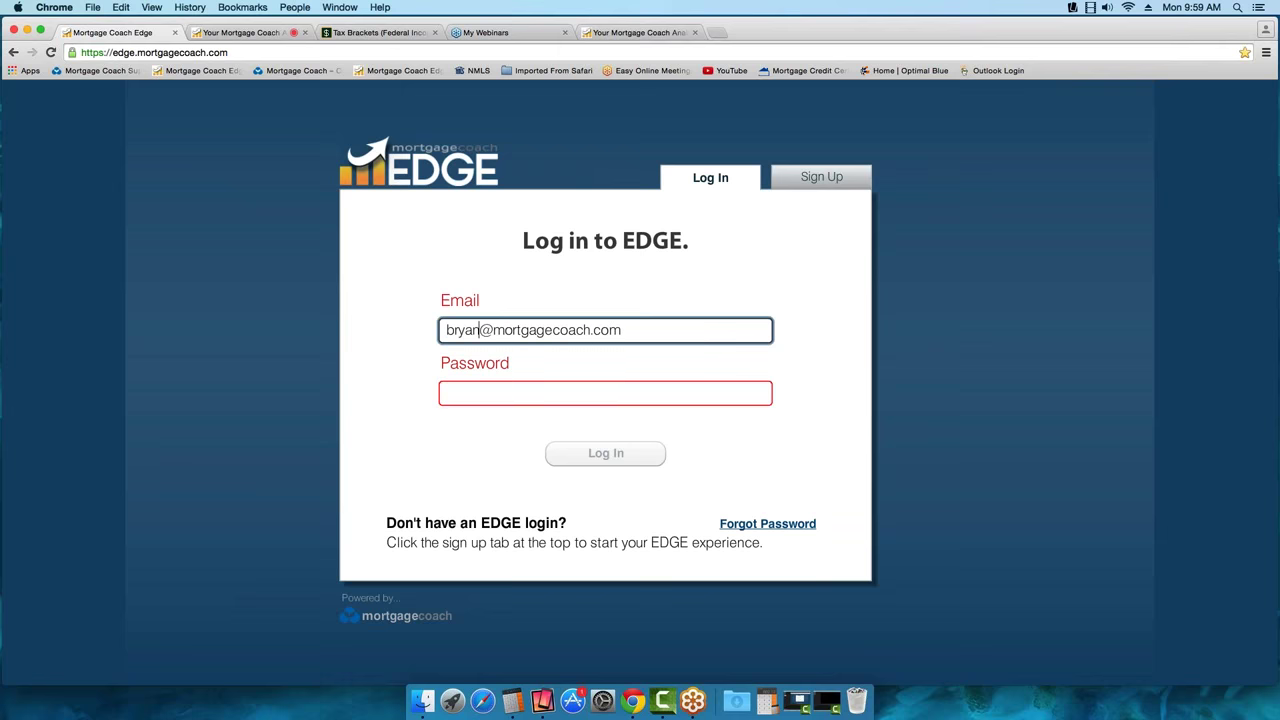
key("Tab")
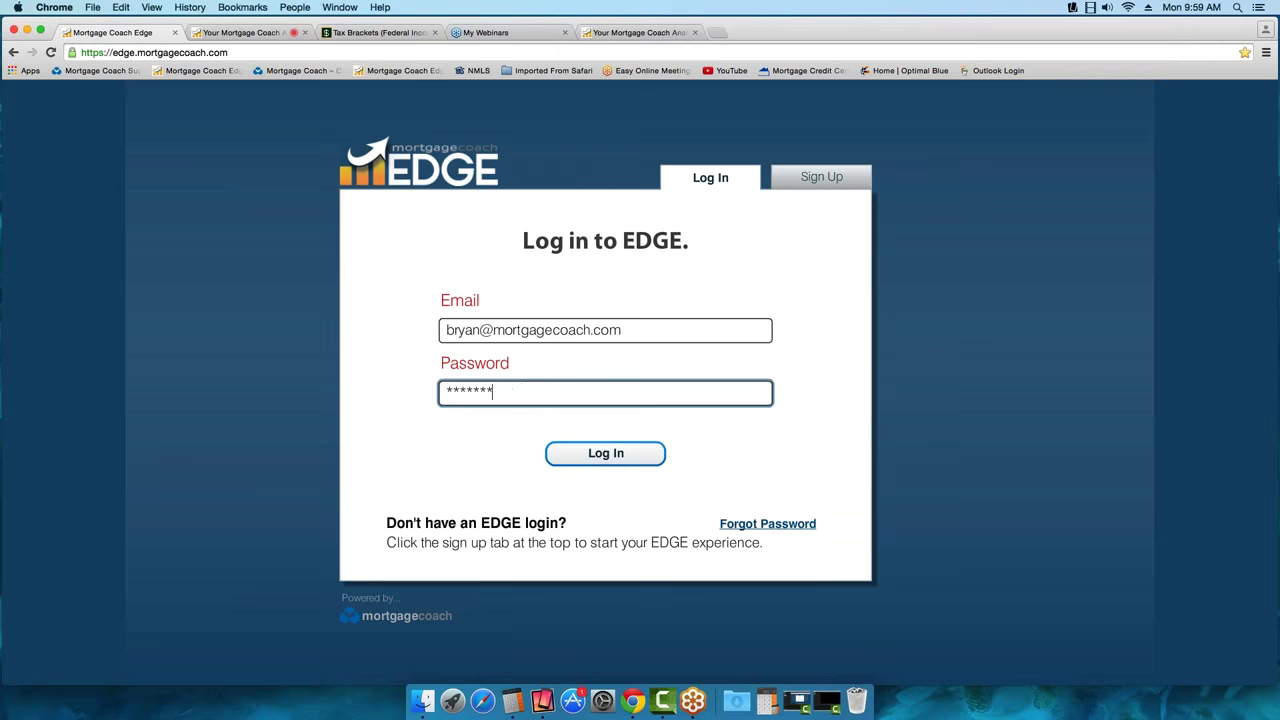
key("Return")
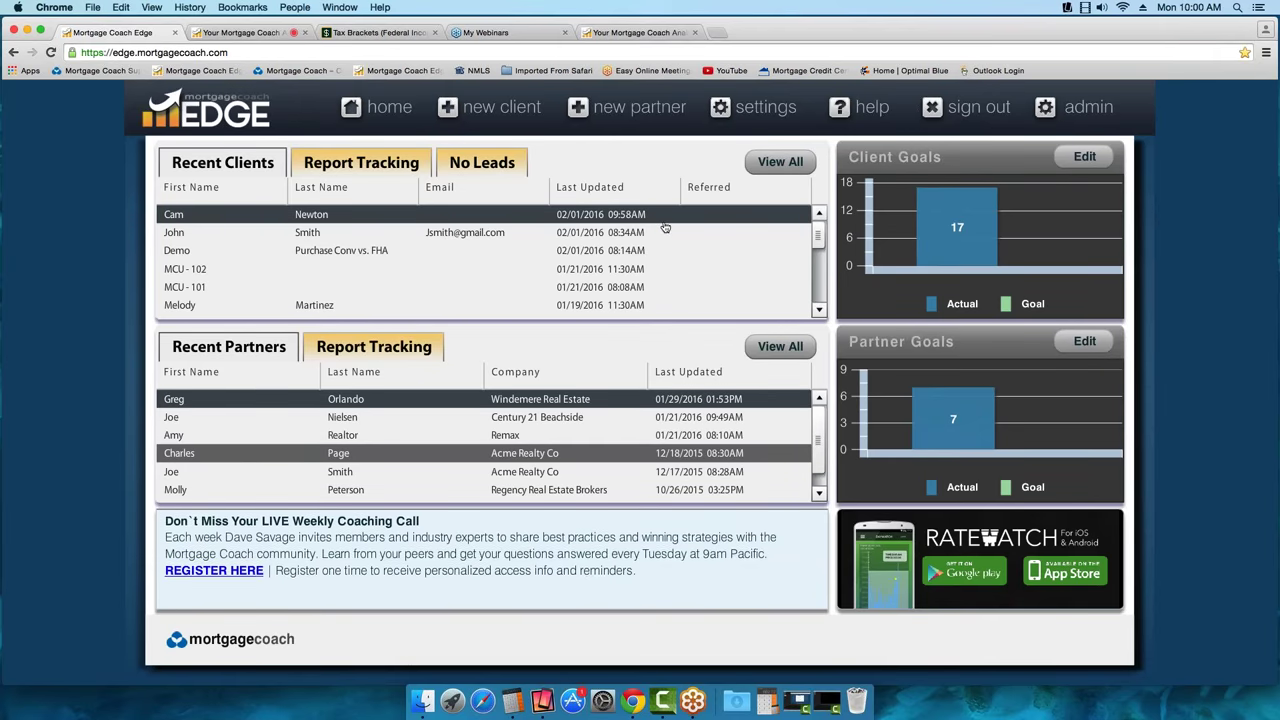
left_click(872, 107)
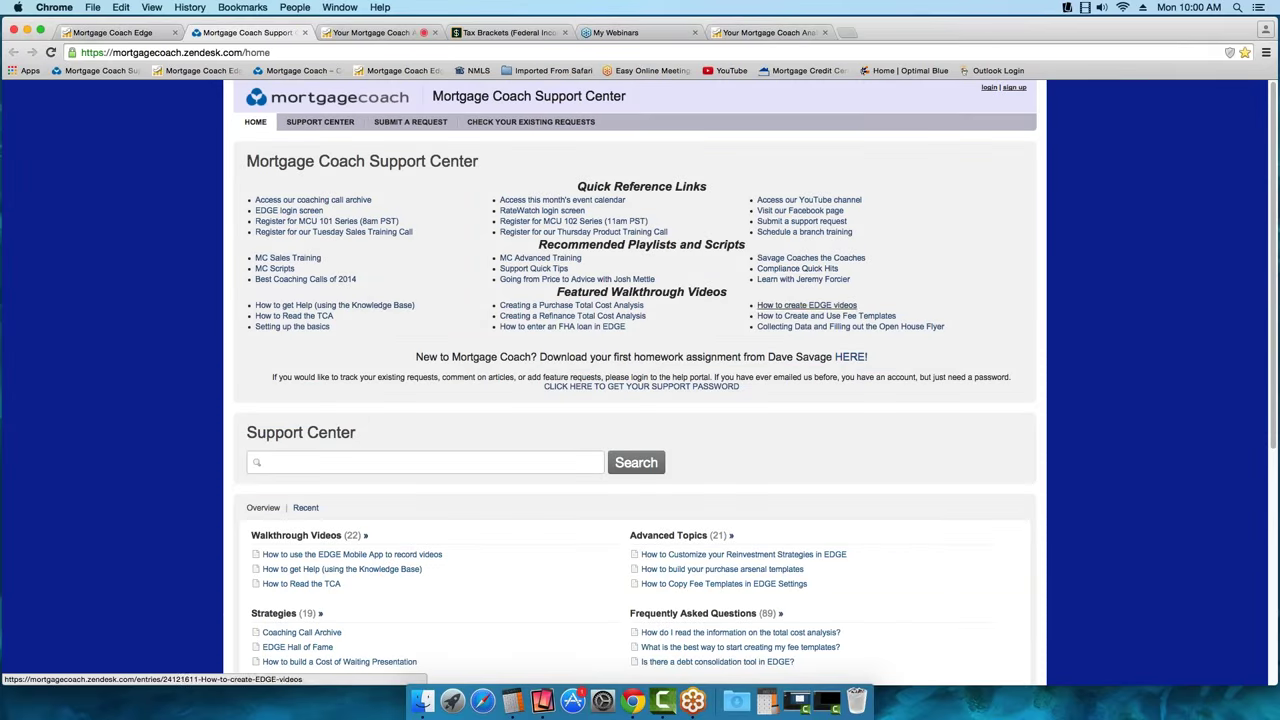
Search the Support Center for 'video', then open this month's event calendar
left_click(347, 463)
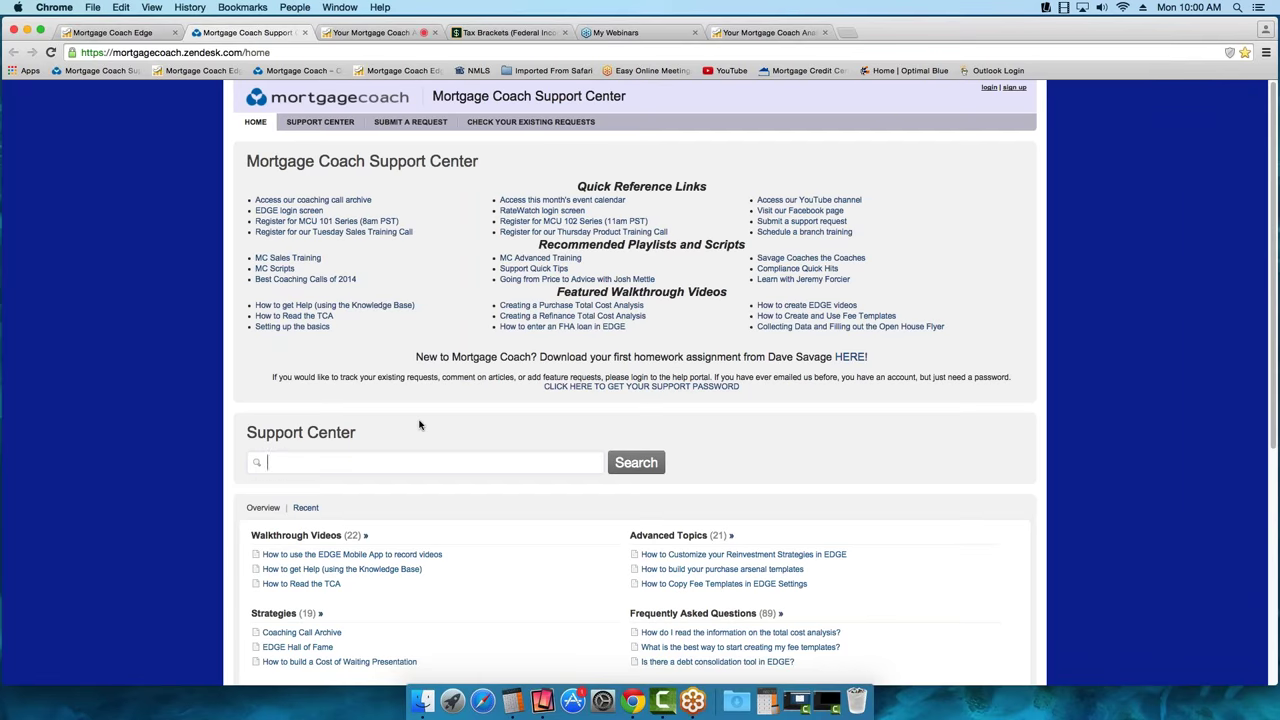
type("video")
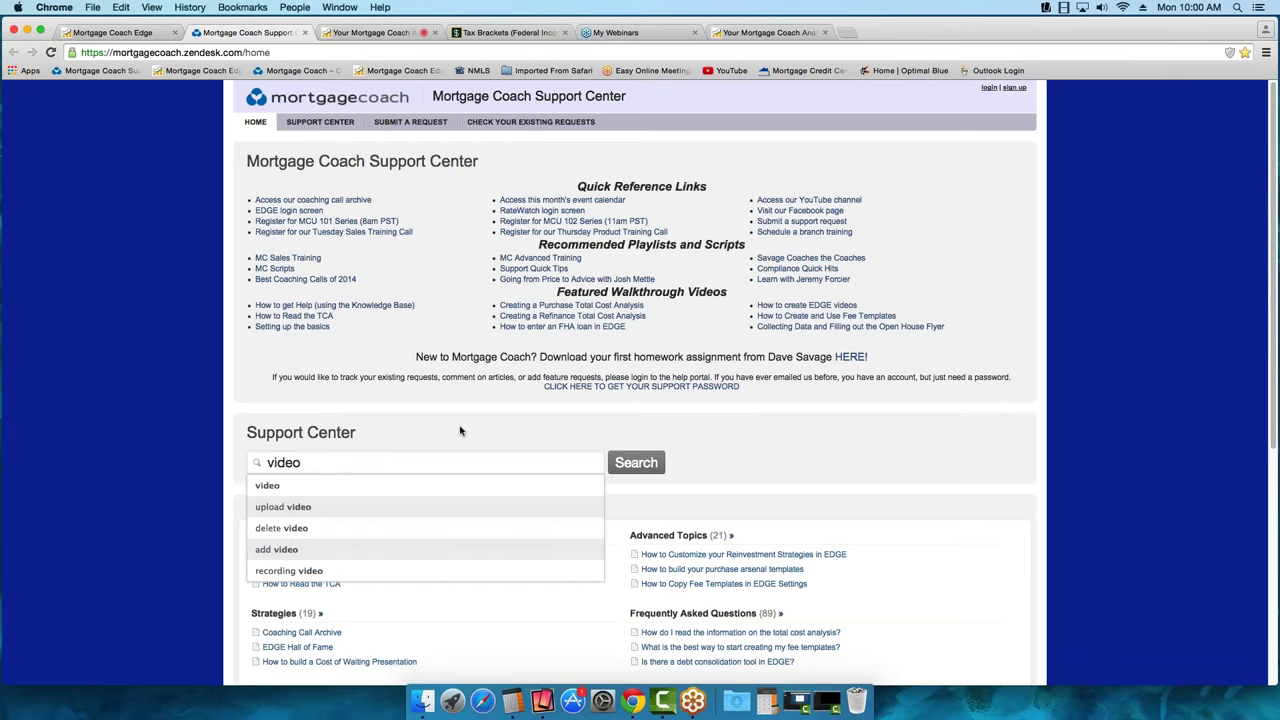
left_click(638, 468)
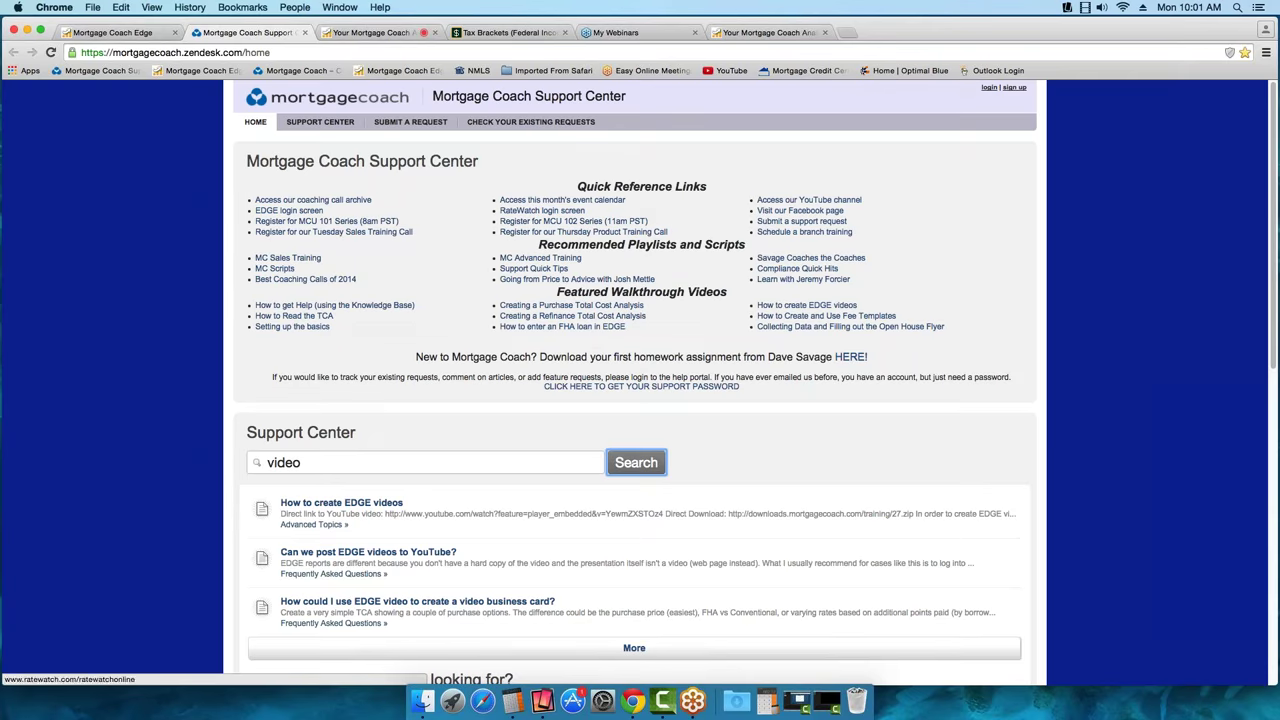
left_click(555, 202)
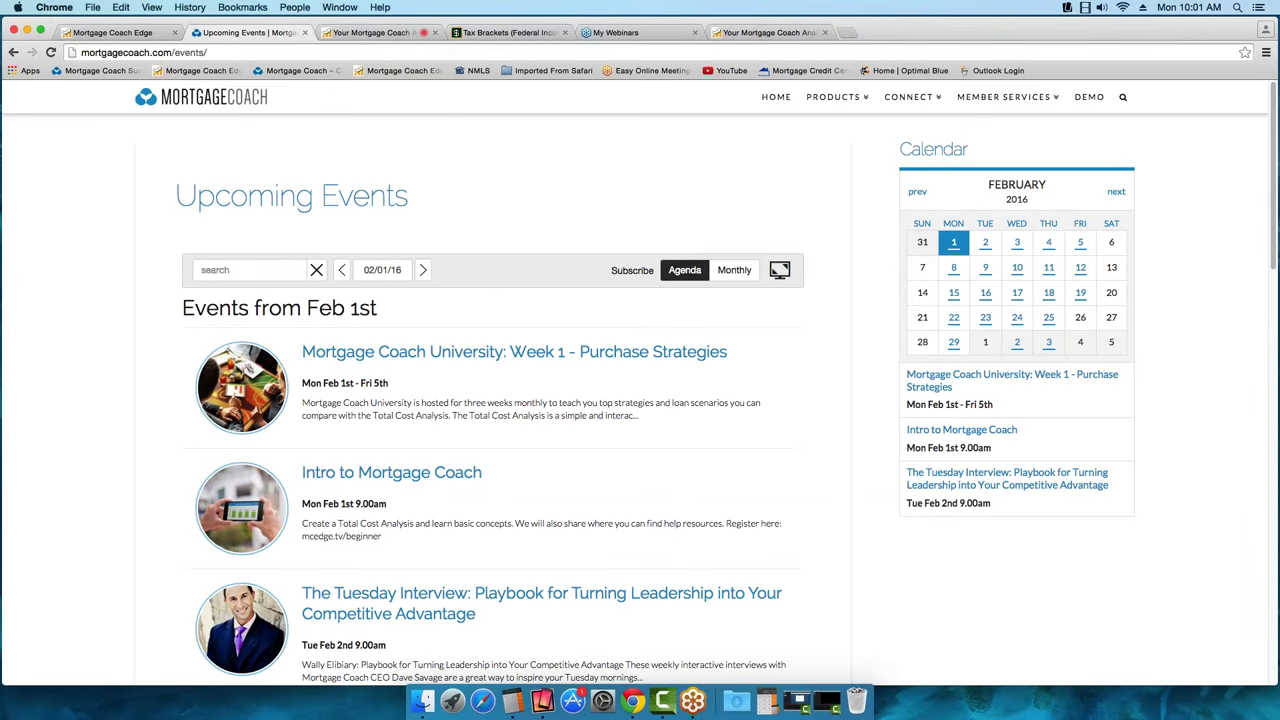
left_click_drag(1274, 224, 1272, 320)
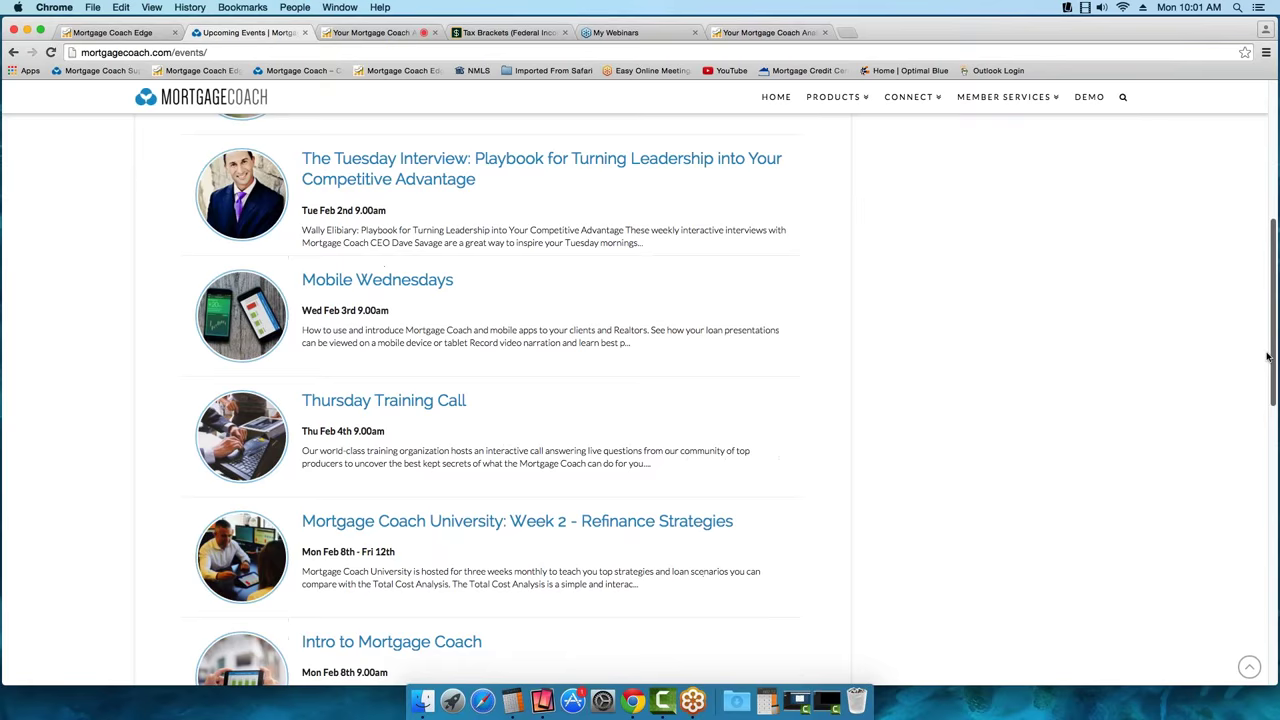
scroll(1268, 330, "down", 3)
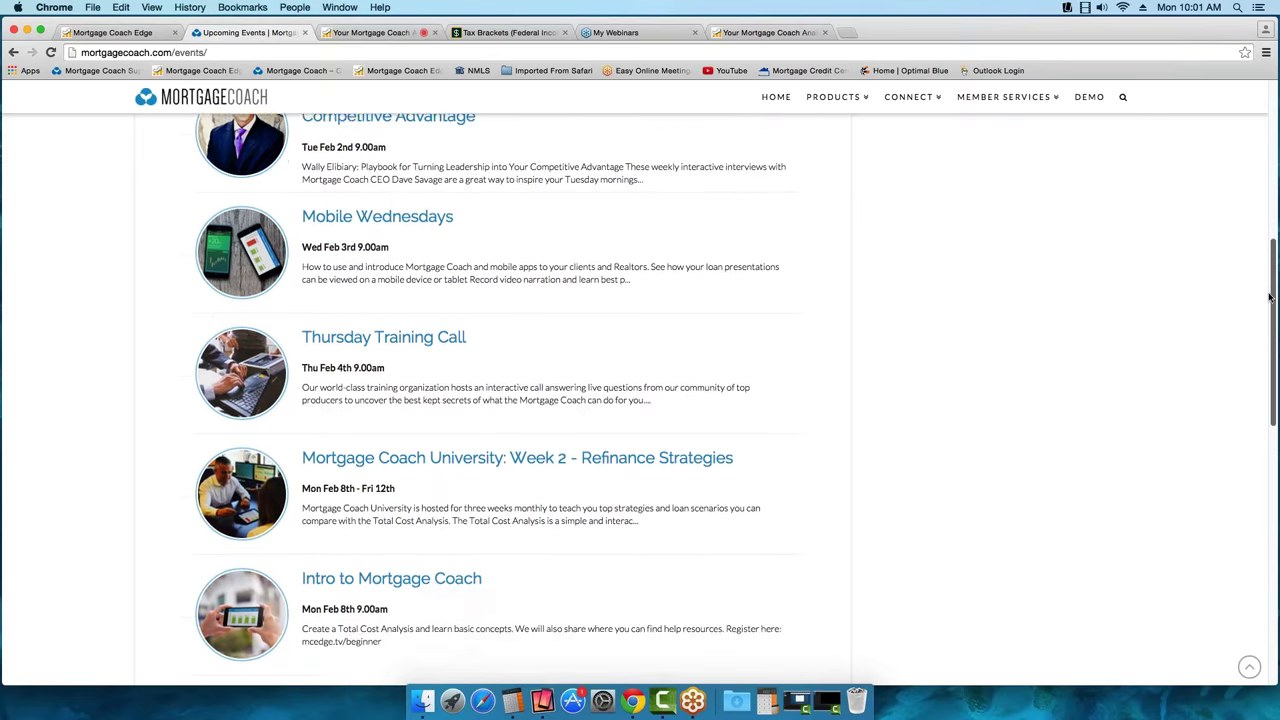
scroll(1268, 297, "down", 3)
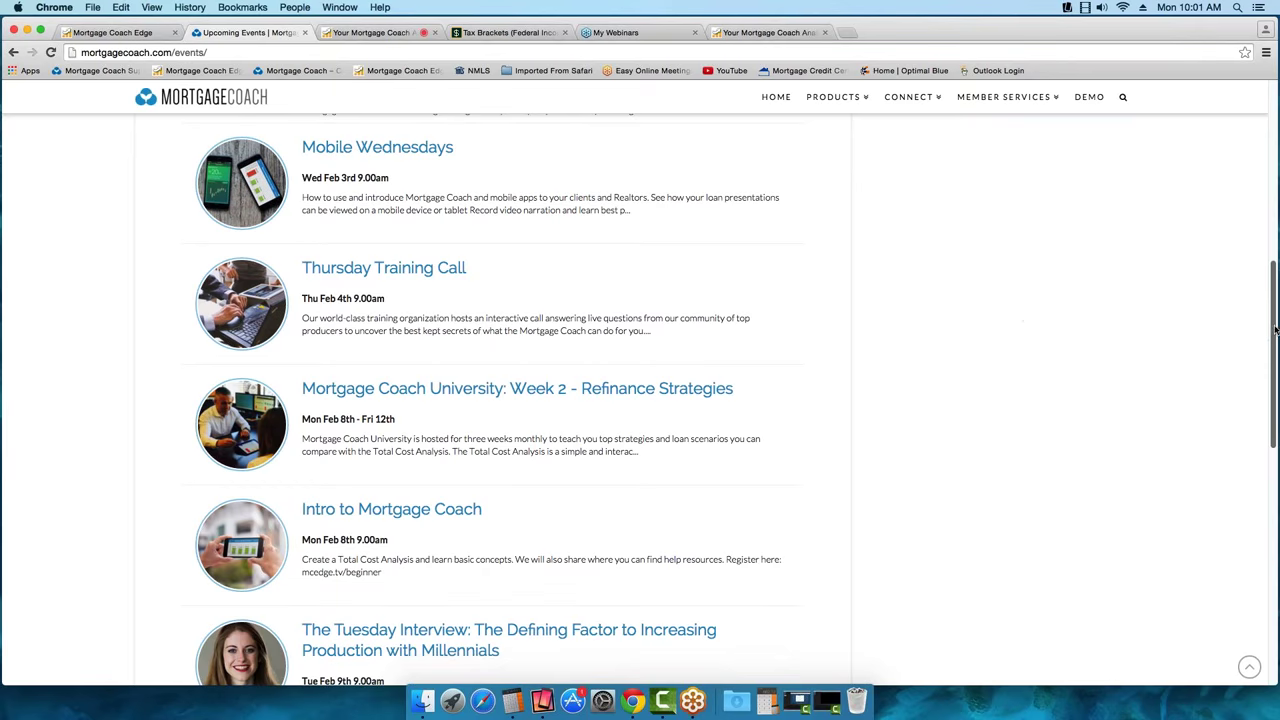
left_click_drag(1274, 330, 1265, 155)
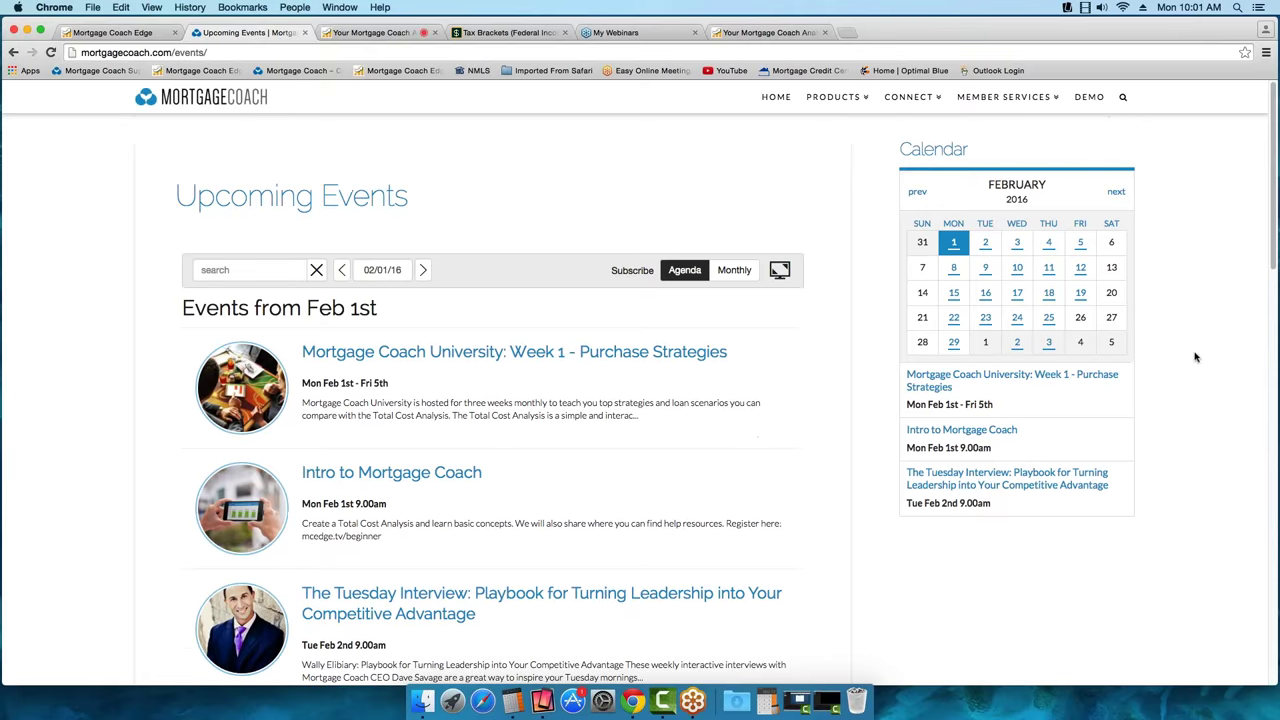